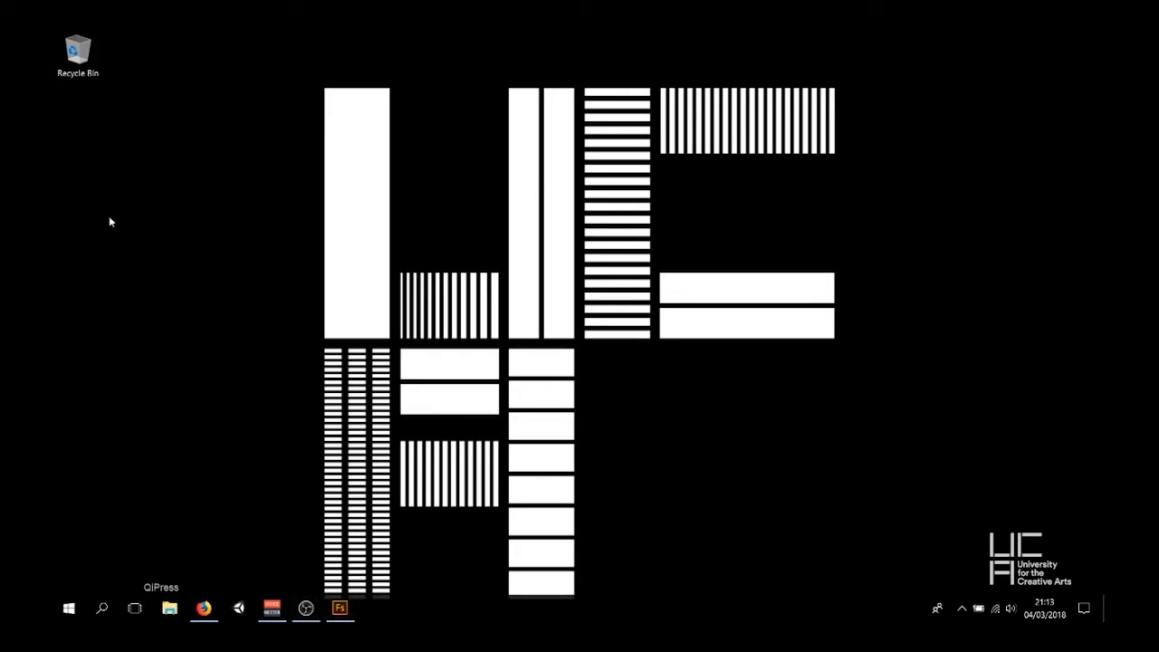
Switch to Adobe Fuse and start the character with the Male Scan 1 head
{"action": "left_click", "coordinate": [348, 613]}
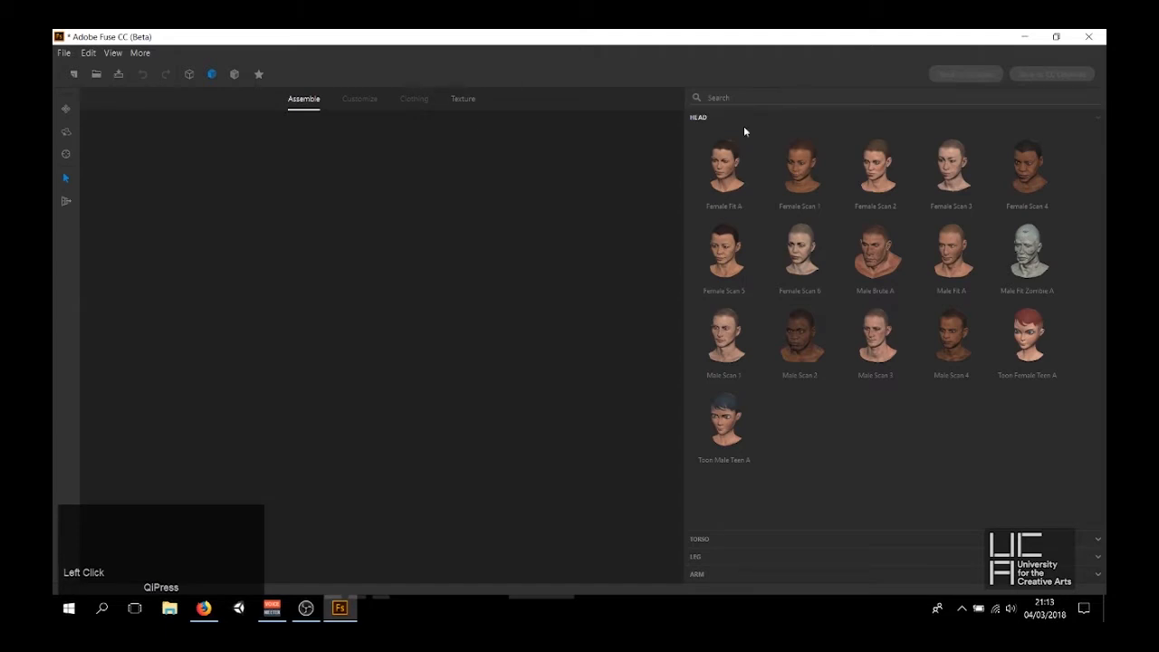
{"action": "left_click_drag", "start_coordinate": [425, 33], "coordinate": [423, 94]}
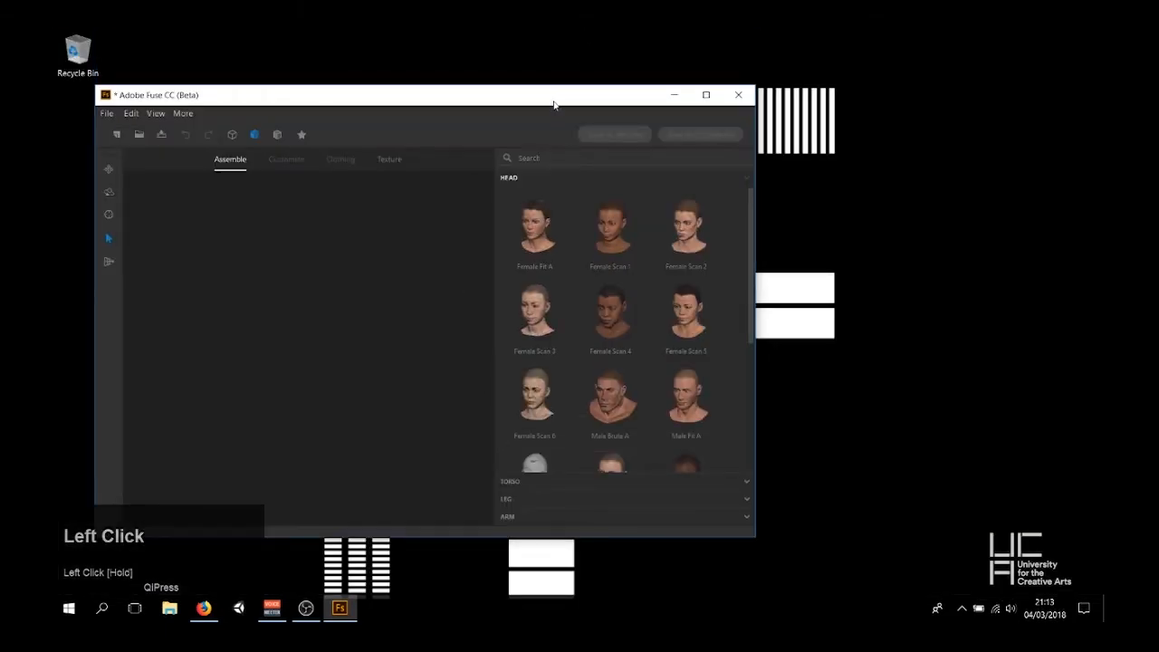
{"action": "left_click_drag", "start_coordinate": [553, 101], "coordinate": [555, 30]}
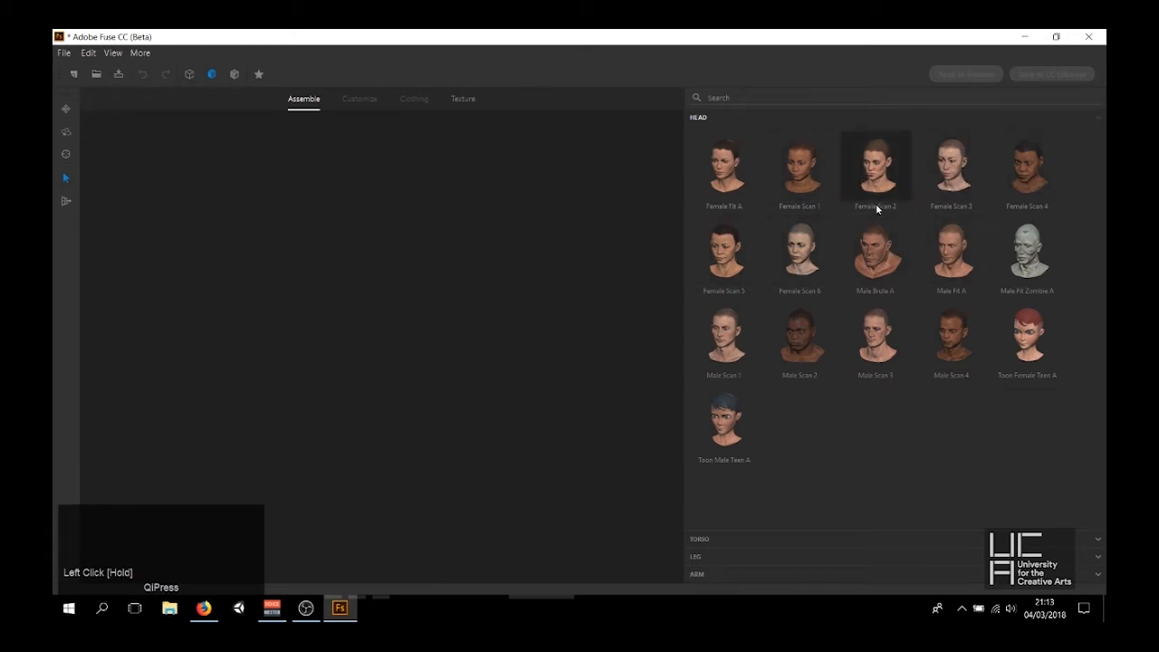
{"action": "left_click", "coordinate": [739, 327]}
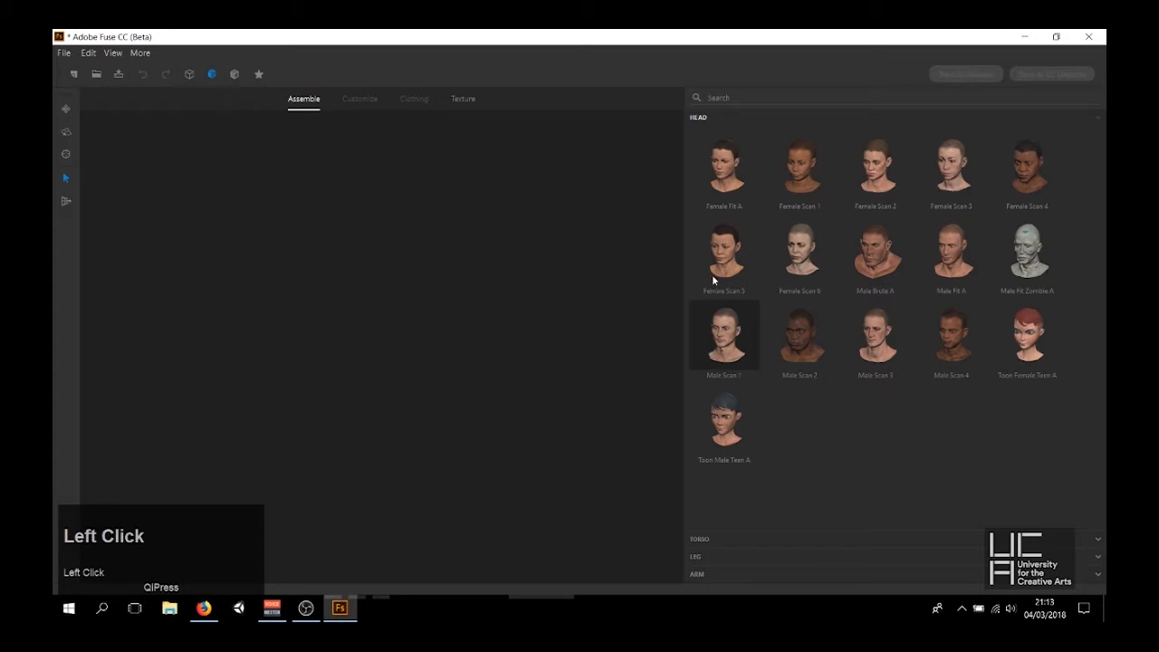
{"action": "left_click", "coordinate": [737, 332]}
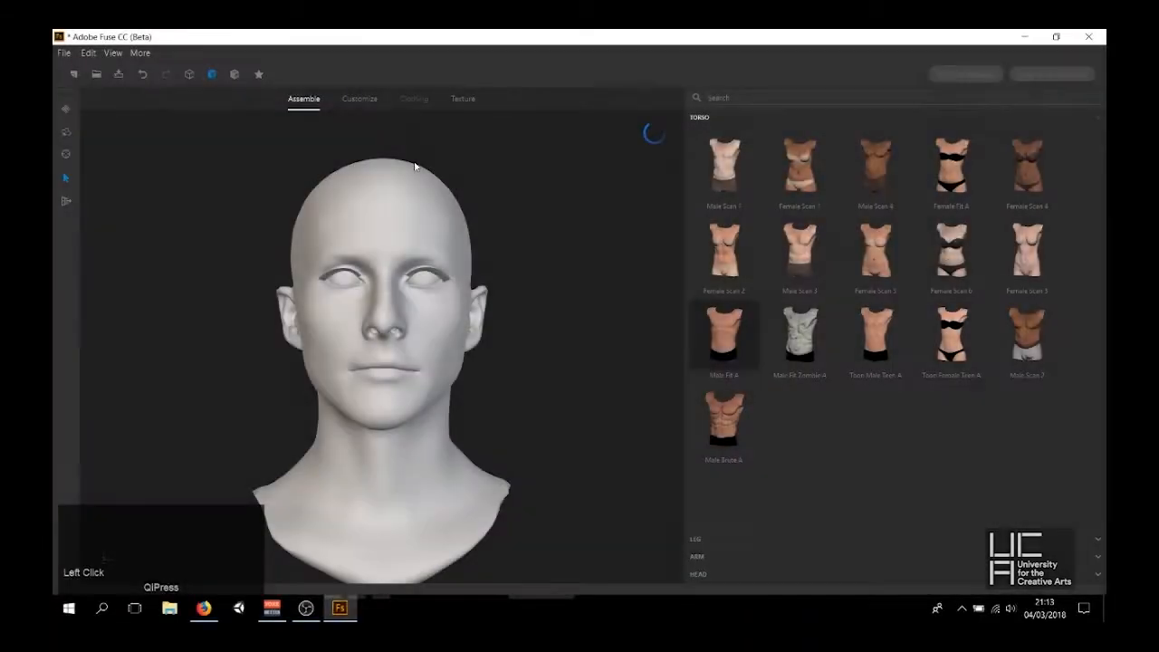
Complete the character's body with the Male Fit A torso, legs and arms
{"action": "left_click_drag", "start_coordinate": [442, 271], "coordinate": [387, 288]}
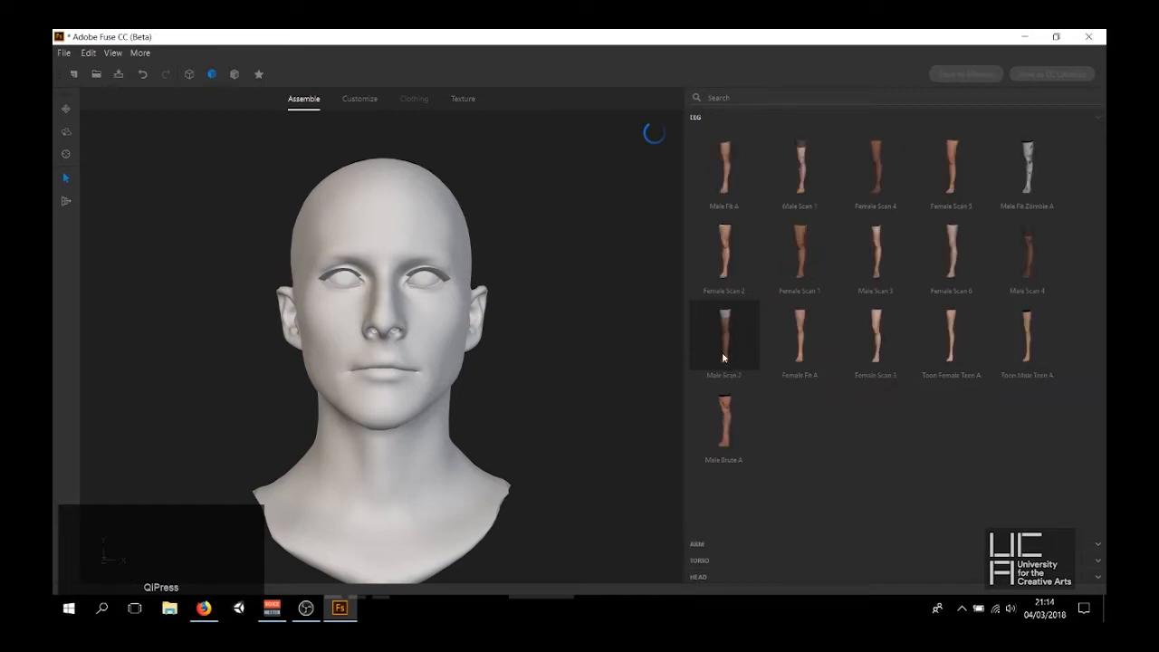
{"action": "left_click", "coordinate": [414, 373]}
{"action": "left_click_drag", "start_coordinate": [414, 373], "coordinate": [447, 359]}
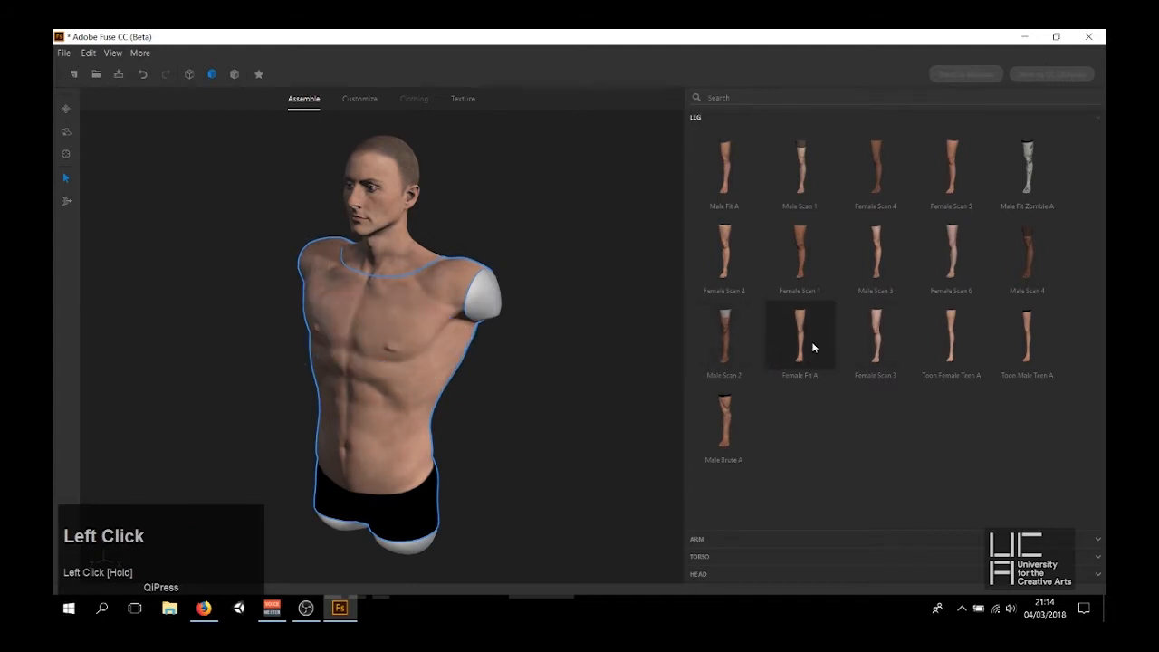
{"action": "left_click", "coordinate": [724, 180]}
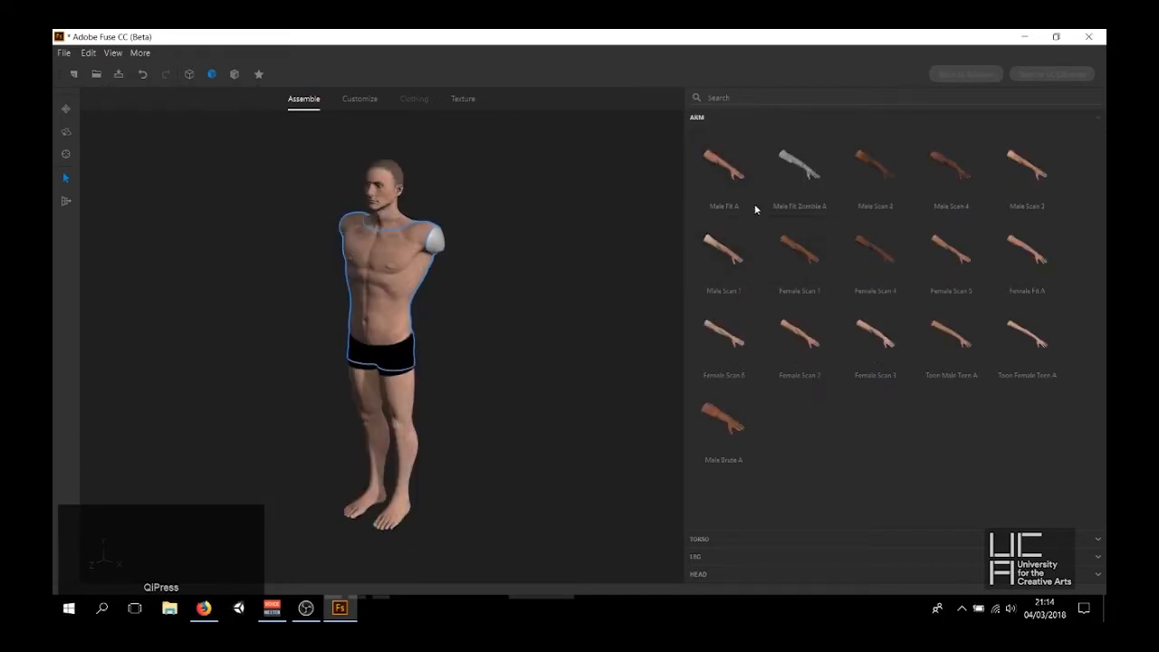
{"action": "left_click", "coordinate": [731, 168]}
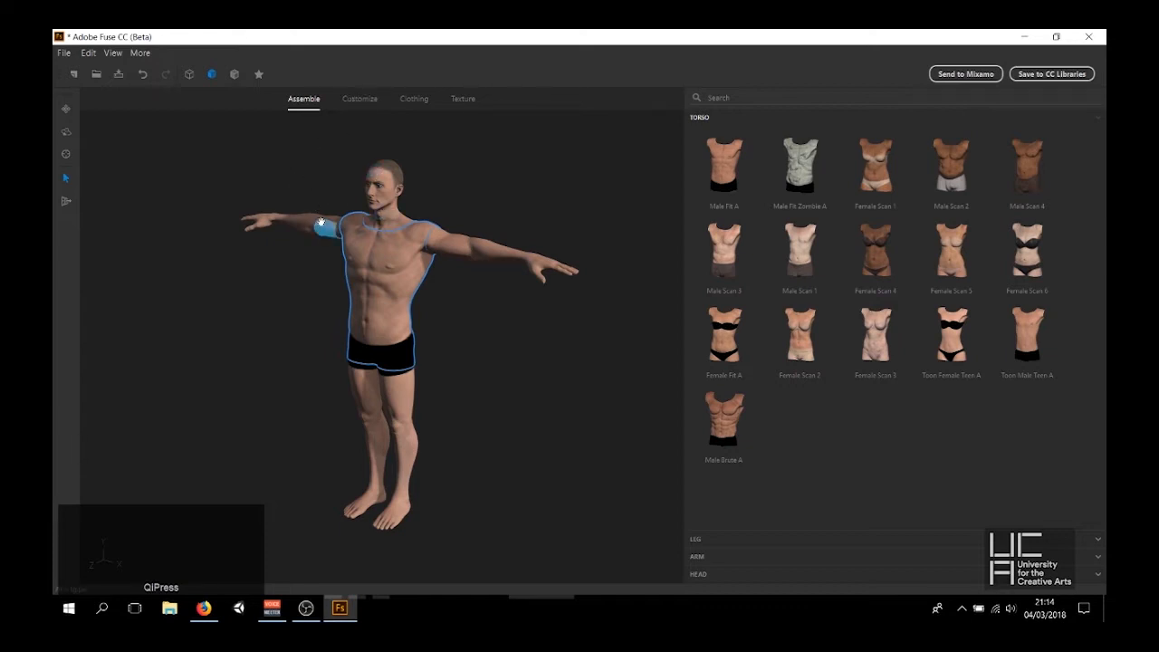
Customize the upper body by setting the bicep size to 61, the tricep size to 38 and the shoulder width to 100
{"action": "left_click", "coordinate": [331, 229]}
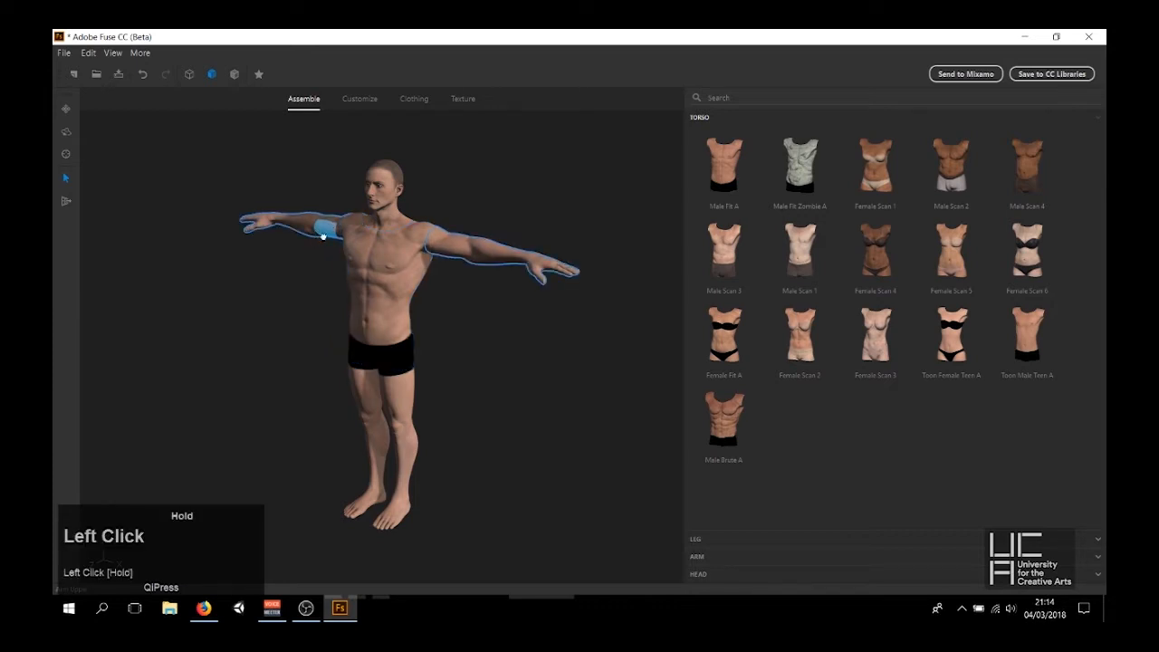
{"action": "left_click", "coordinate": [366, 101]}
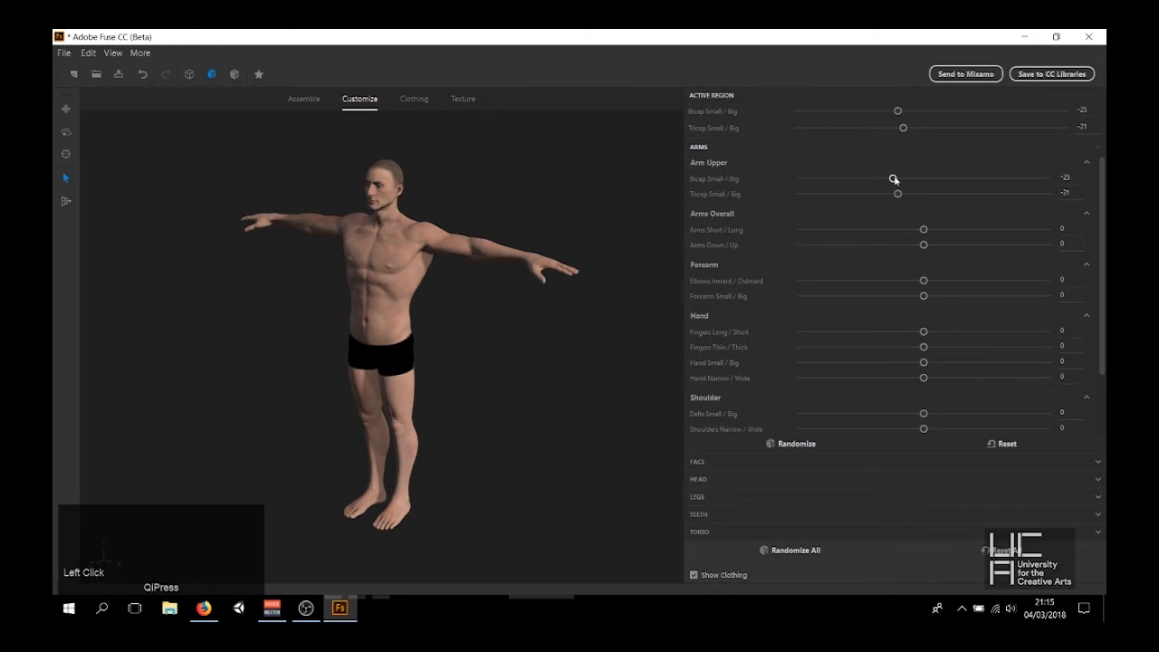
{"action": "left_click_drag", "start_coordinate": [897, 111], "coordinate": [1021, 113]}
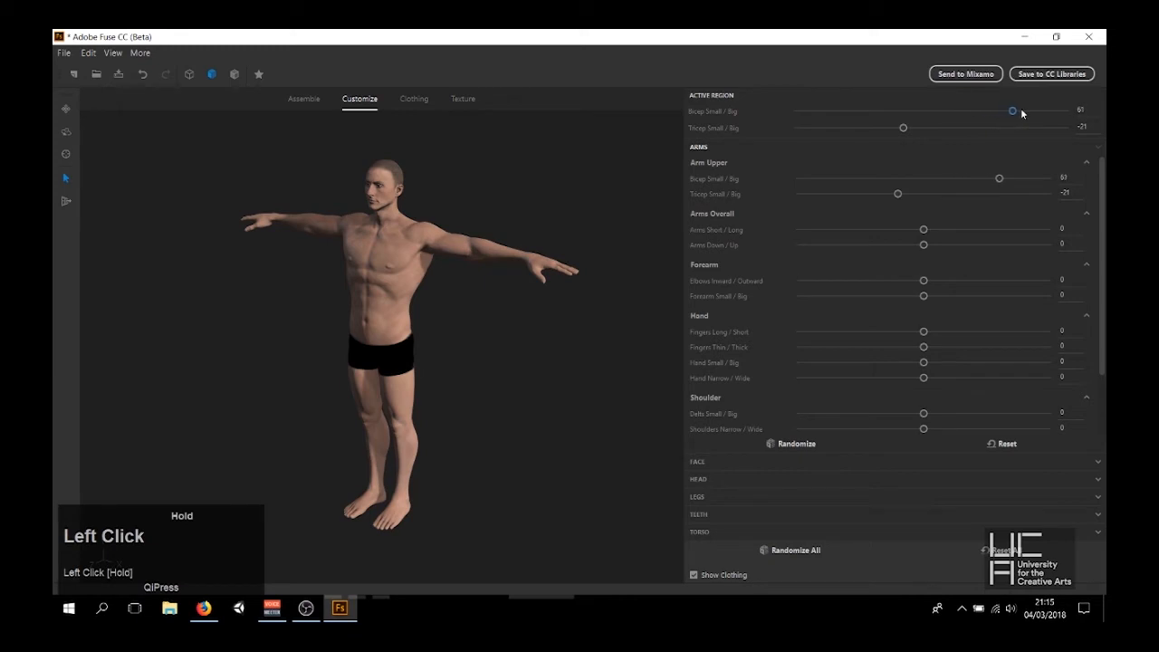
{"action": "left_click_drag", "start_coordinate": [905, 128], "coordinate": [984, 128]}
{"action": "left_click_drag", "start_coordinate": [443, 222], "coordinate": [481, 189]}
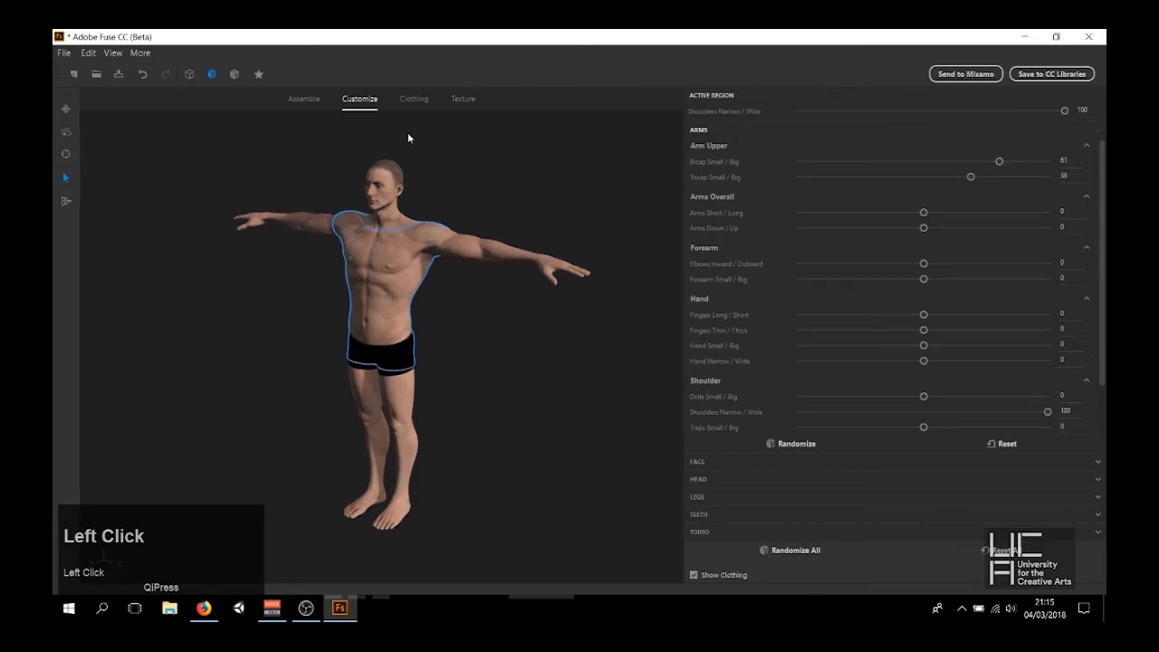
Dress the character in the camouflage Tactical top
{"action": "left_click", "coordinate": [414, 99]}
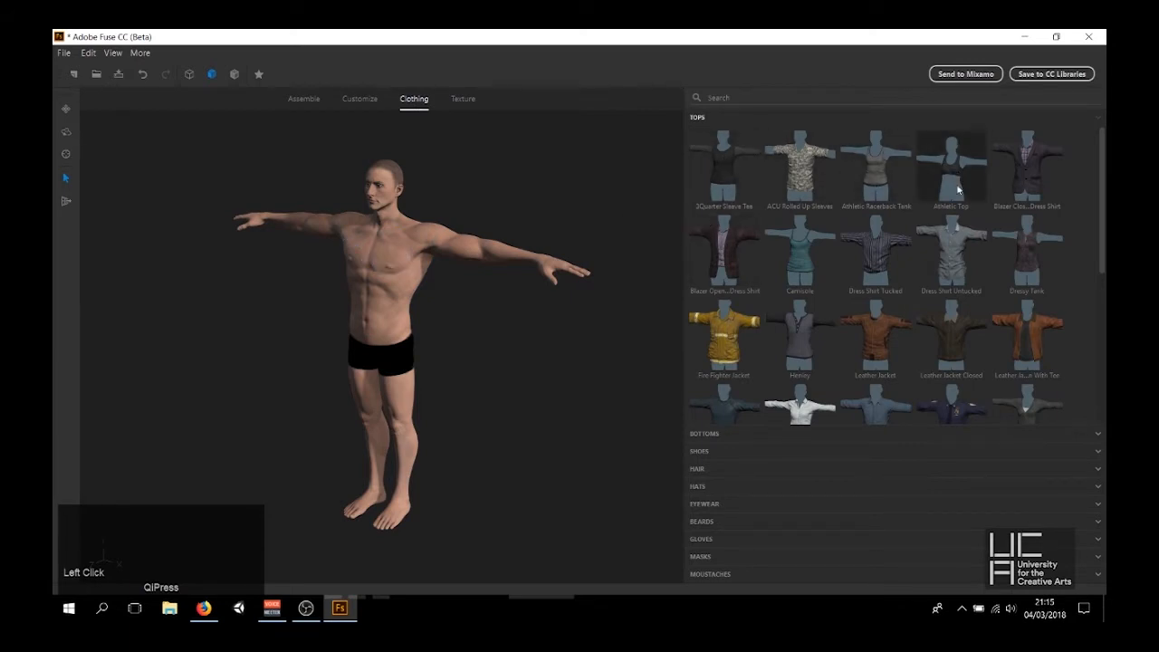
{"action": "scroll", "coordinate": [959, 195], "scroll_direction": "down", "scroll_amount": 3}
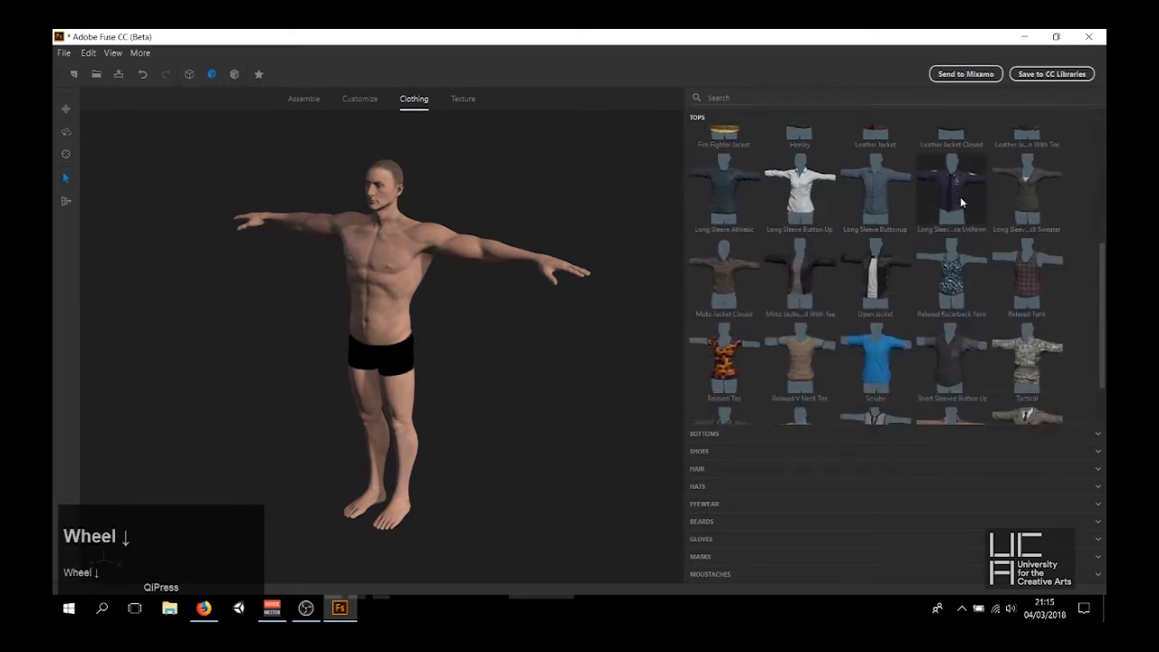
{"action": "scroll", "coordinate": [978, 262], "scroll_direction": "down", "scroll_amount": 1}
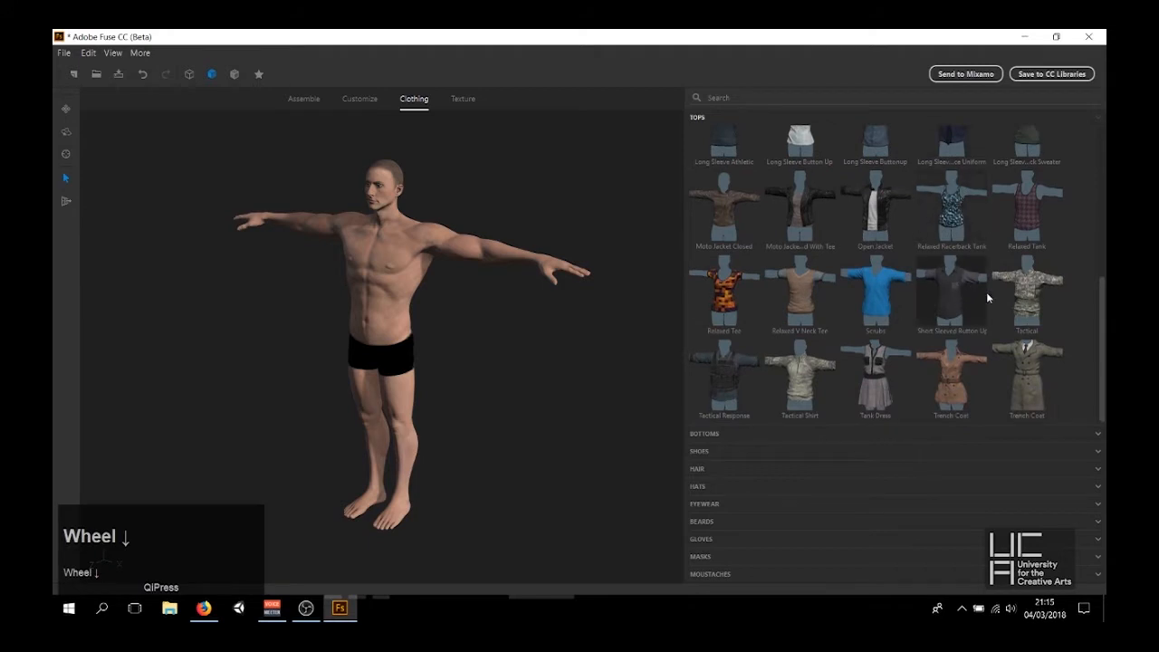
{"action": "left_click", "coordinate": [1032, 295]}
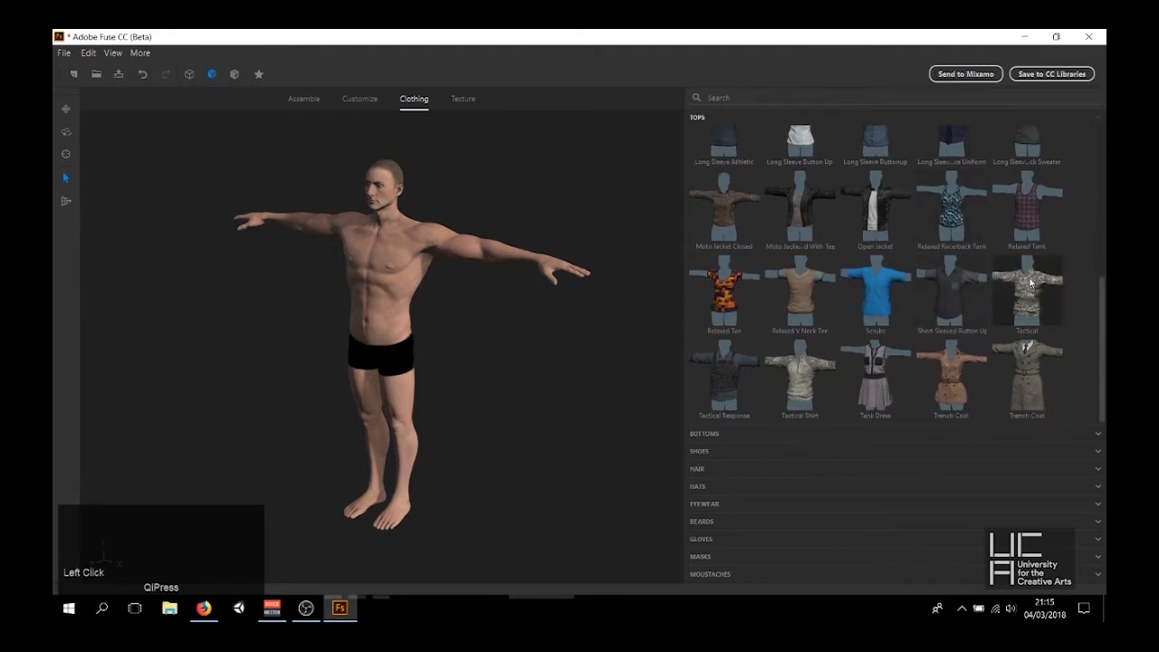
Add the ACU Knee Pads bottoms and a pair of boots to the character
{"action": "left_click", "coordinate": [696, 432]}
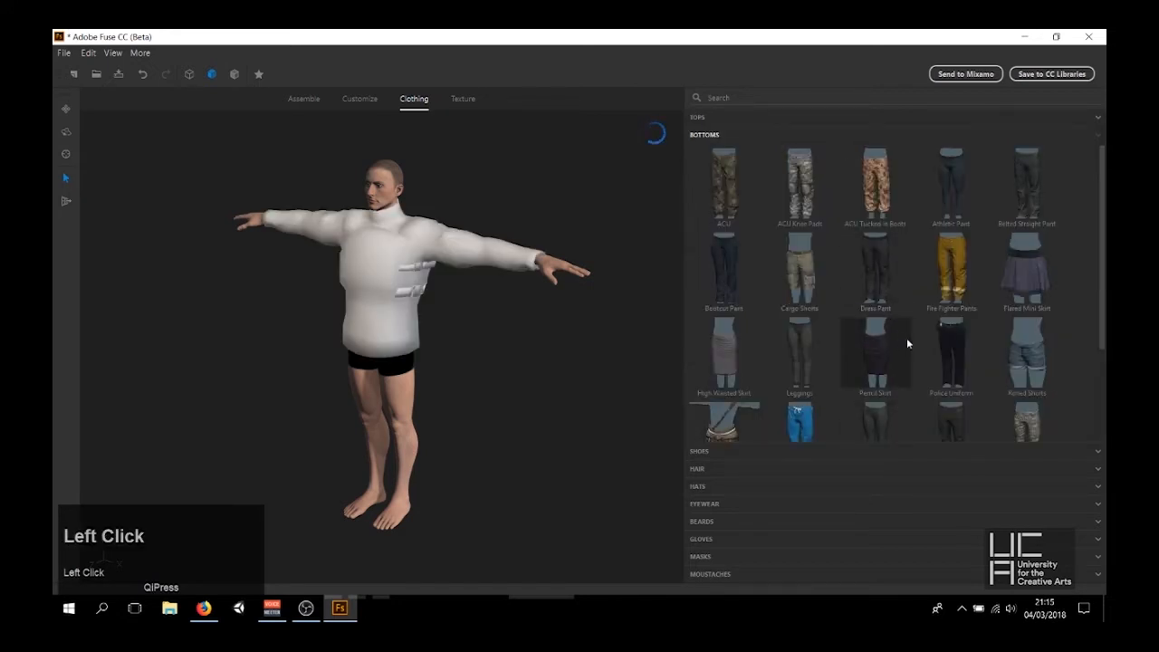
{"action": "left_click", "coordinate": [807, 188]}
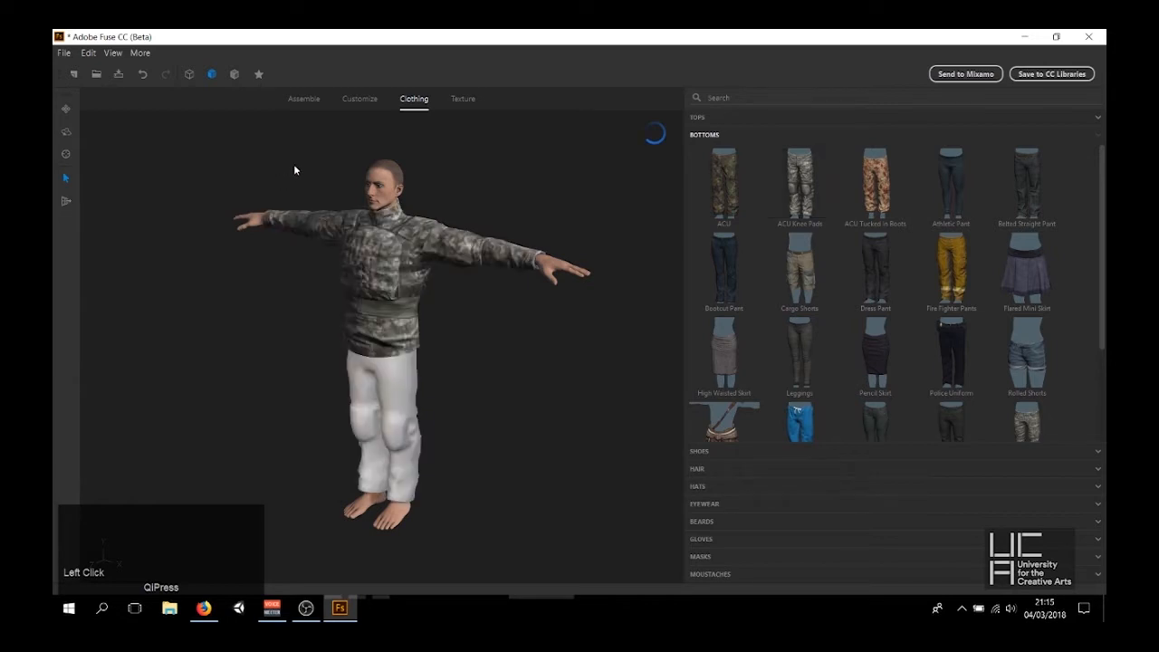
{"action": "left_click_drag", "start_coordinate": [293, 164], "coordinate": [799, 474]}
{"action": "left_click", "coordinate": [767, 447]}
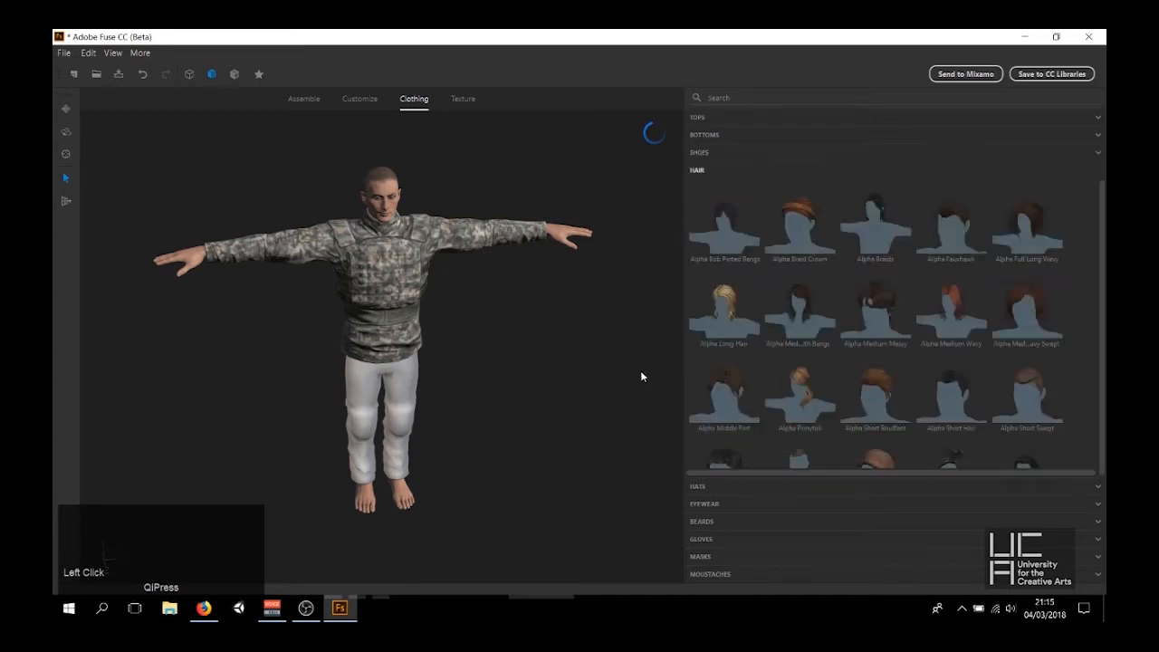
Put the BDU Patrol Cap on the character's head
{"action": "middle_click_drag", "start_coordinate": [640, 373], "coordinate": [593, 353]}
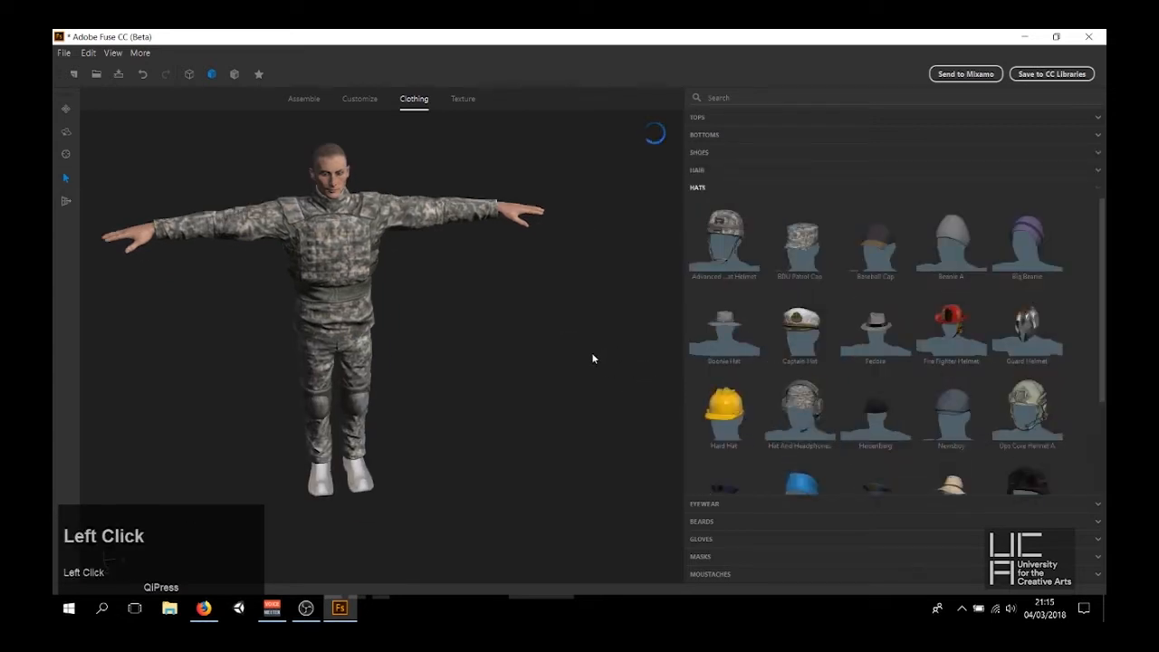
{"action": "left_click_drag", "start_coordinate": [592, 353], "coordinate": [582, 323]}
{"action": "left_click", "coordinate": [800, 252]}
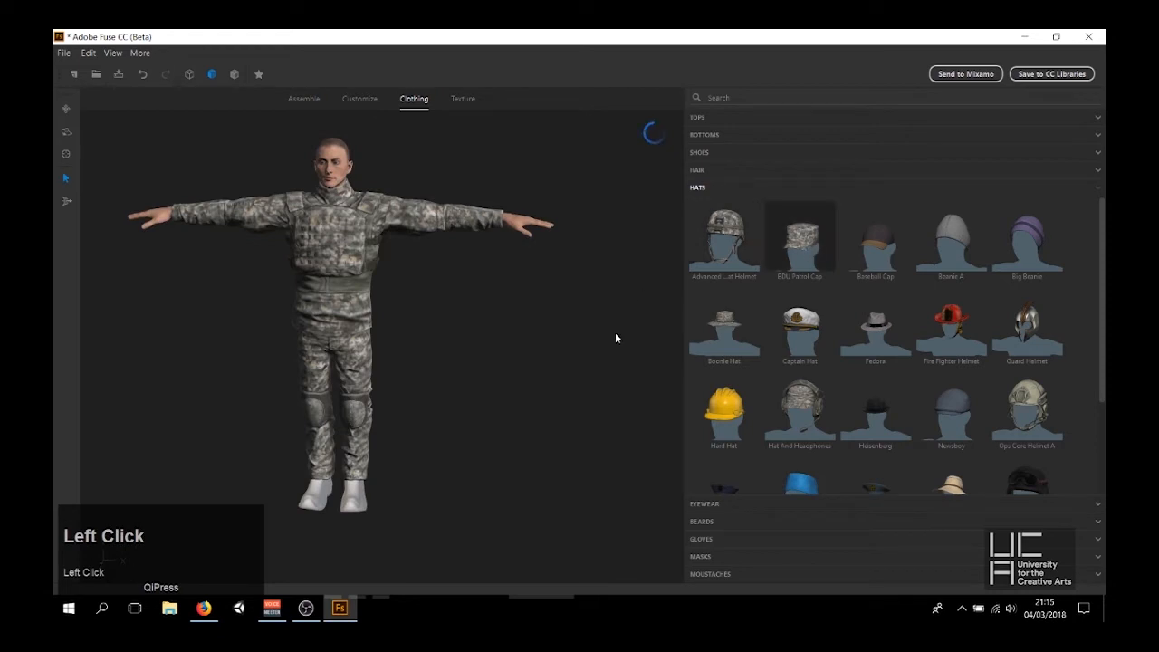
{"action": "middle_click", "coordinate": [471, 315]}
{"action": "middle_click_drag", "start_coordinate": [496, 333], "coordinate": [562, 323]}
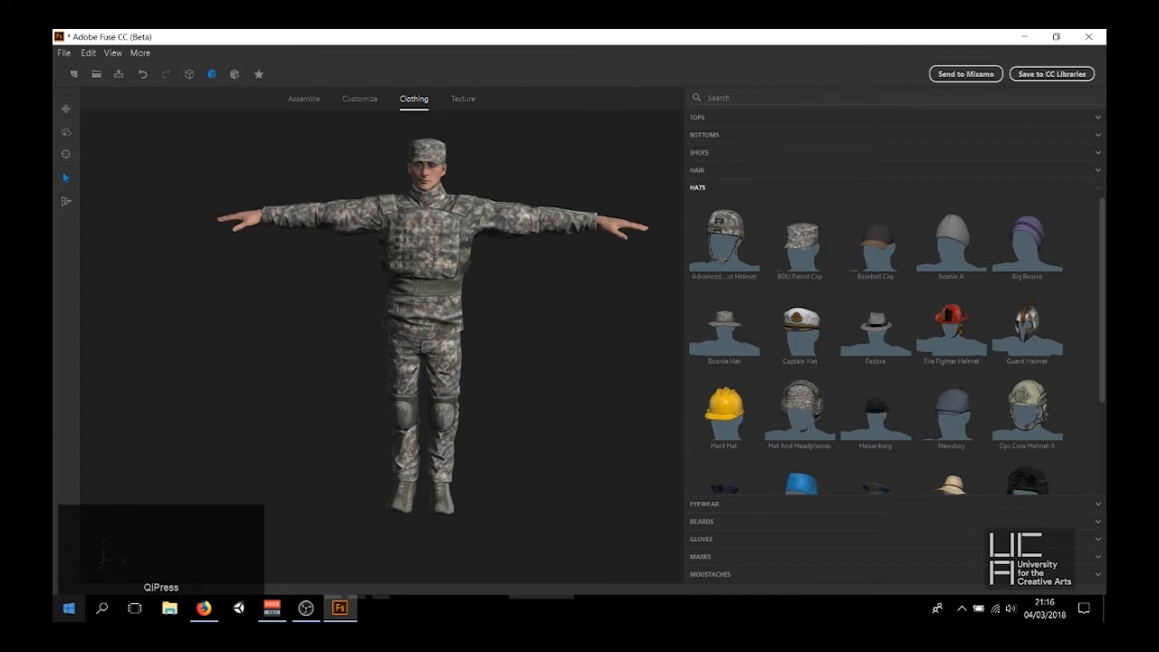
Export the model as an OBJ file named Marine to the Desktop, in a new folder with occluded polygons removed
{"action": "mouse_move", "coordinate": [289, 34]}
{"action": "left_mouse_down"}
{"action": "mouse_move", "coordinate": [318, 36]}
{"action": "mouse_move", "coordinate": [296, 35]}
{"action": "left_mouse_up"}
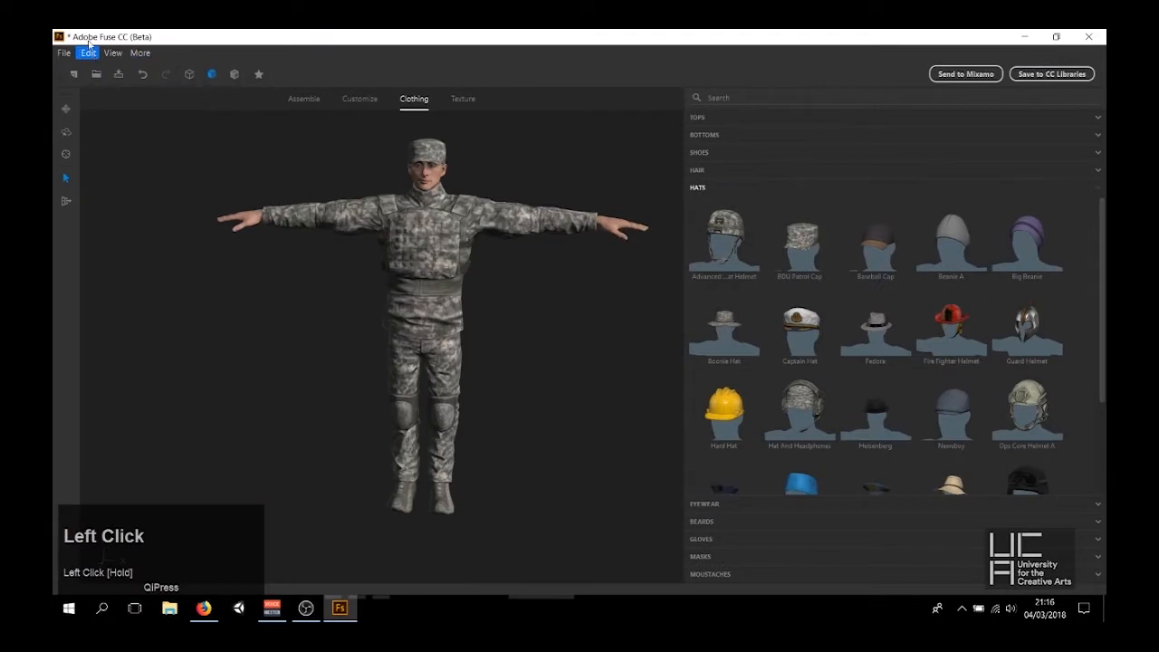
{"action": "left_click", "coordinate": [63, 54]}
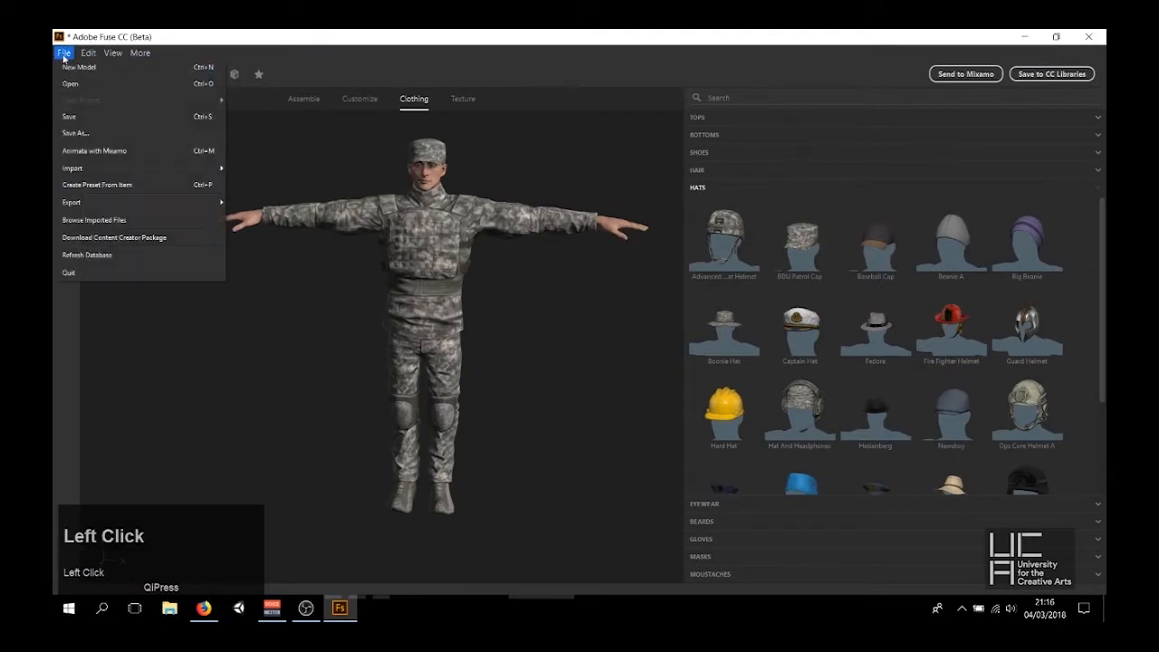
{"action": "mouse_move", "coordinate": [174, 200]}
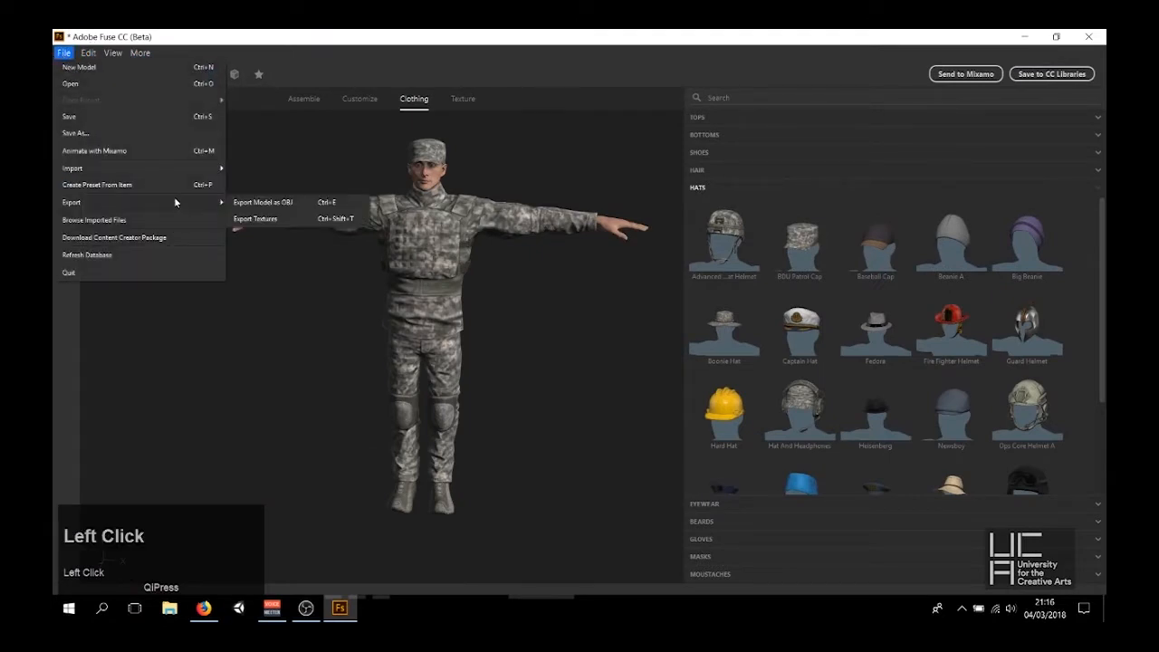
{"action": "left_click", "coordinate": [300, 206]}
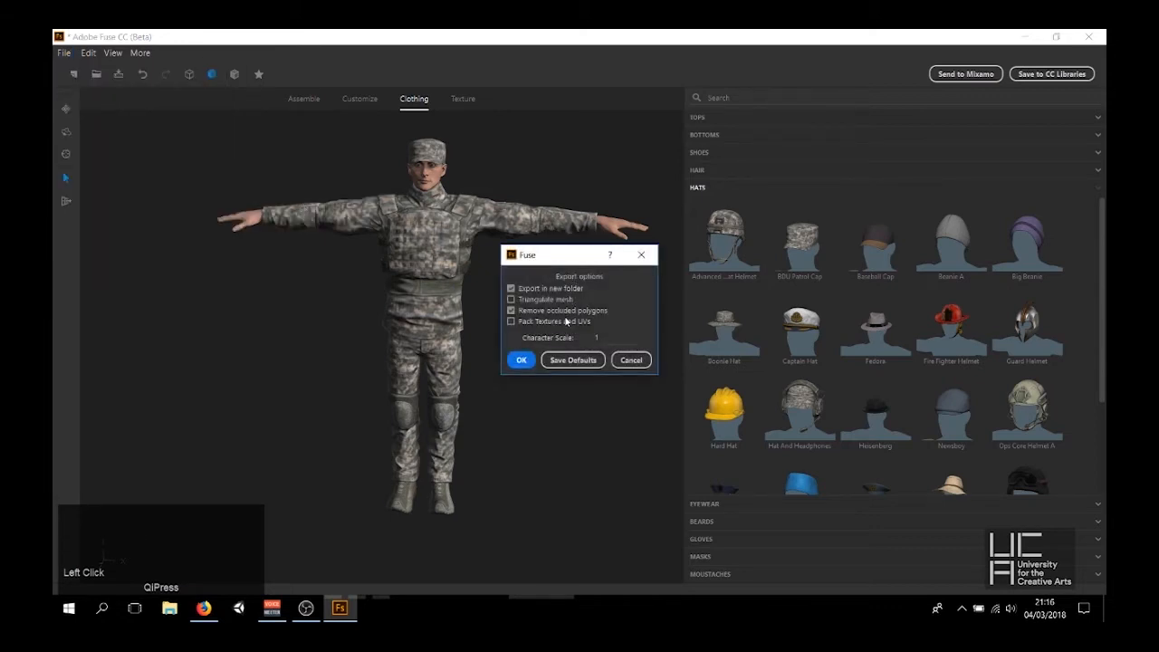
{"action": "left_click", "coordinate": [521, 359]}
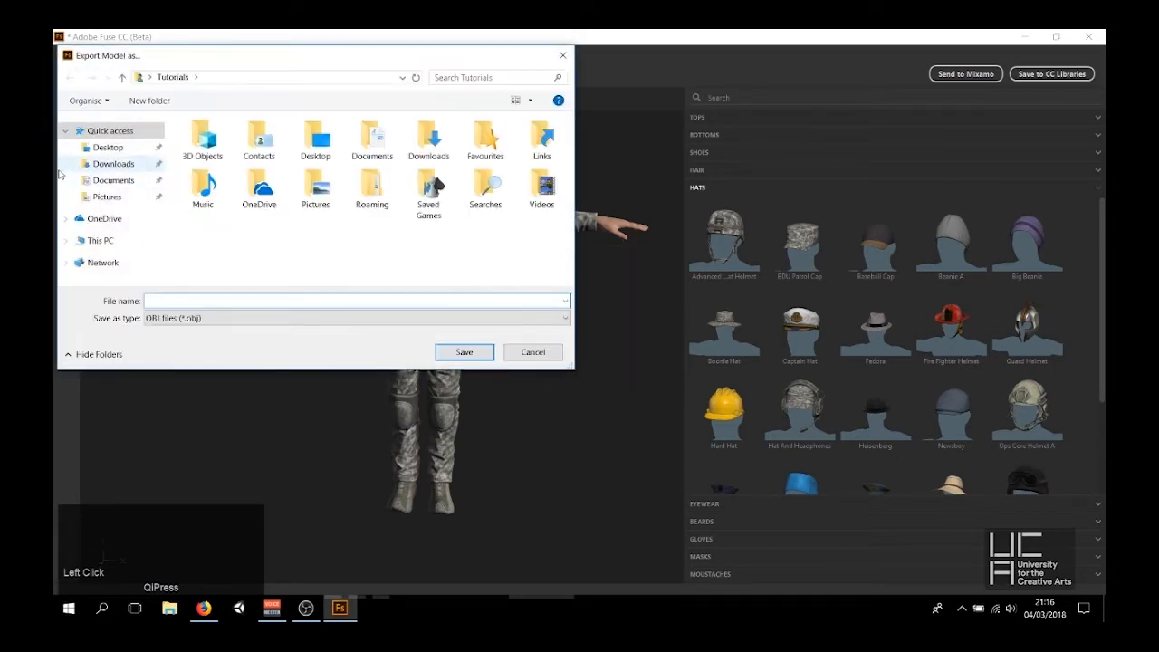
{"action": "left_click", "coordinate": [110, 150]}
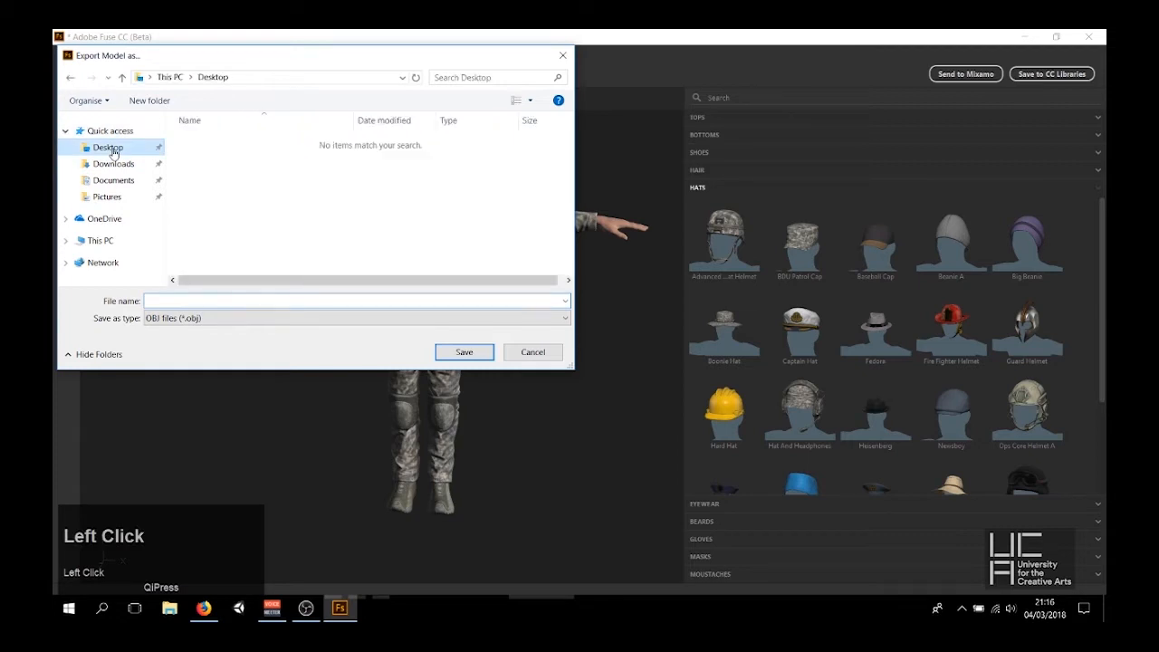
{"action": "left_click", "coordinate": [240, 300]}
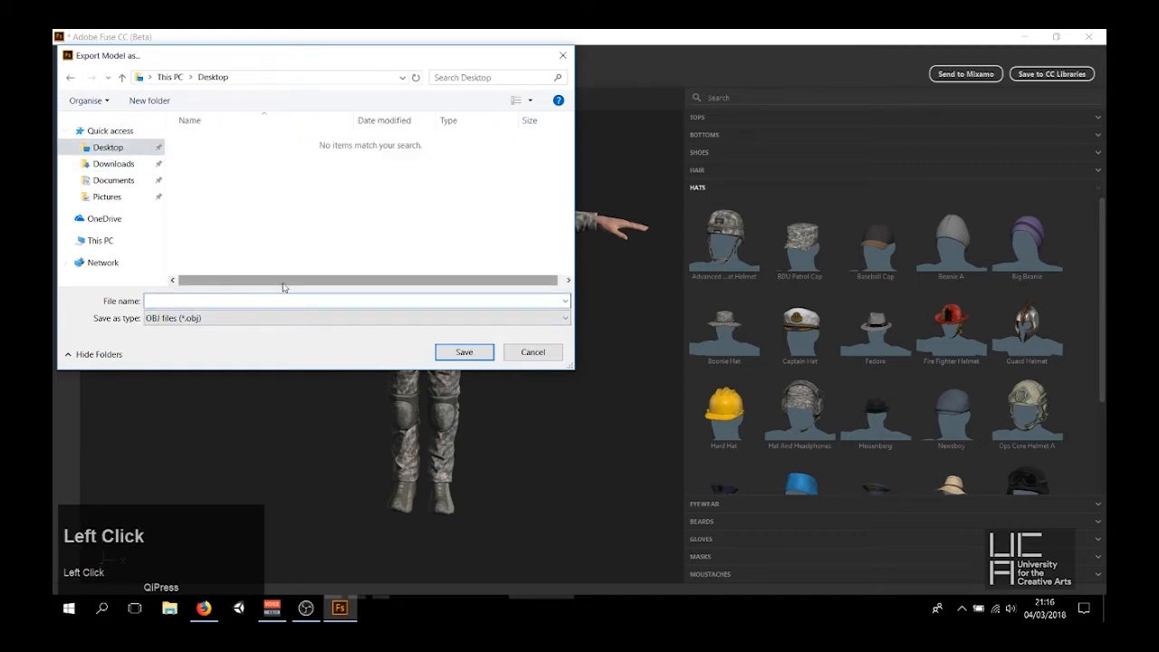
{"action": "type", "text": "Marine"}
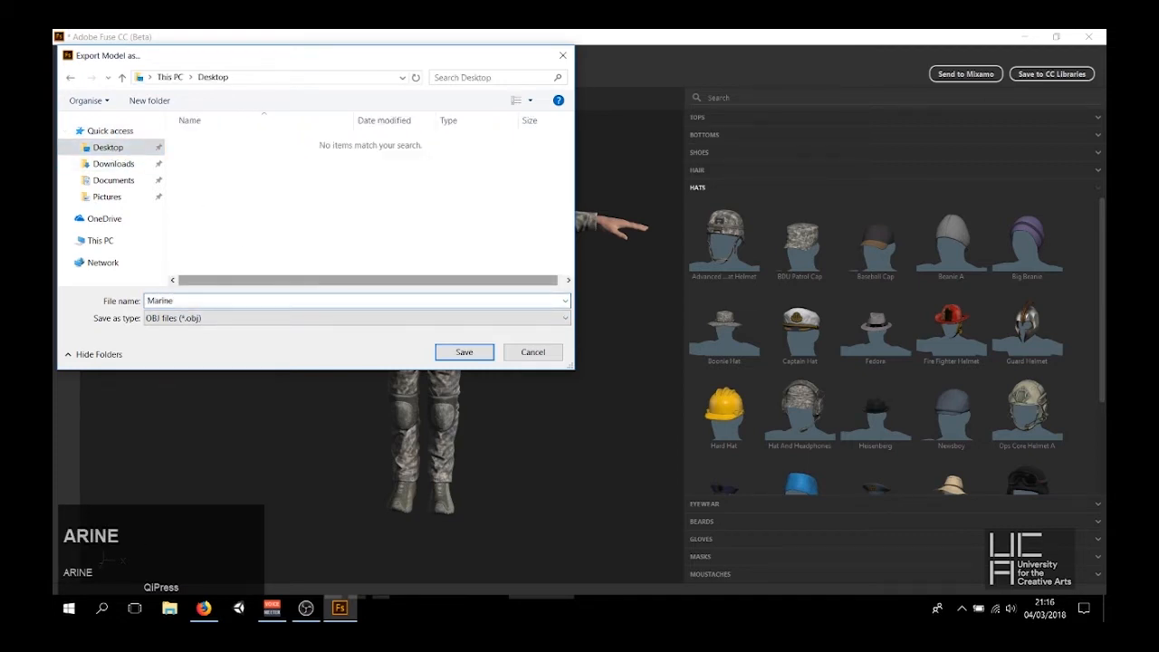
{"action": "key", "text": "Return"}
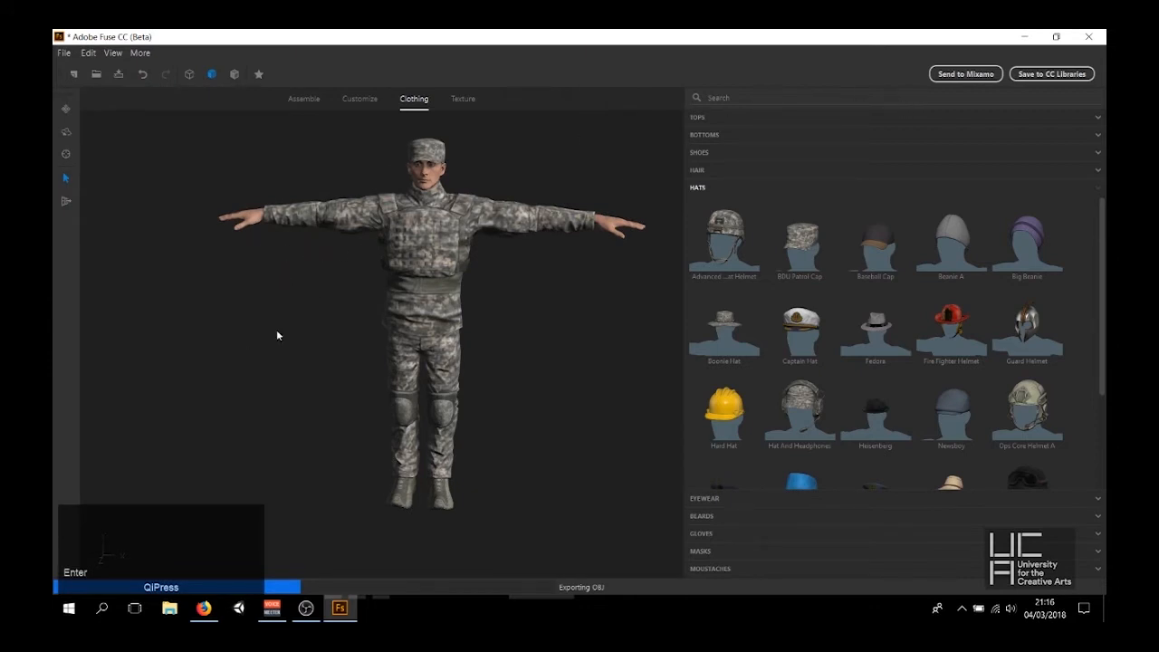
{"action": "left_click", "coordinate": [1091, 37]}
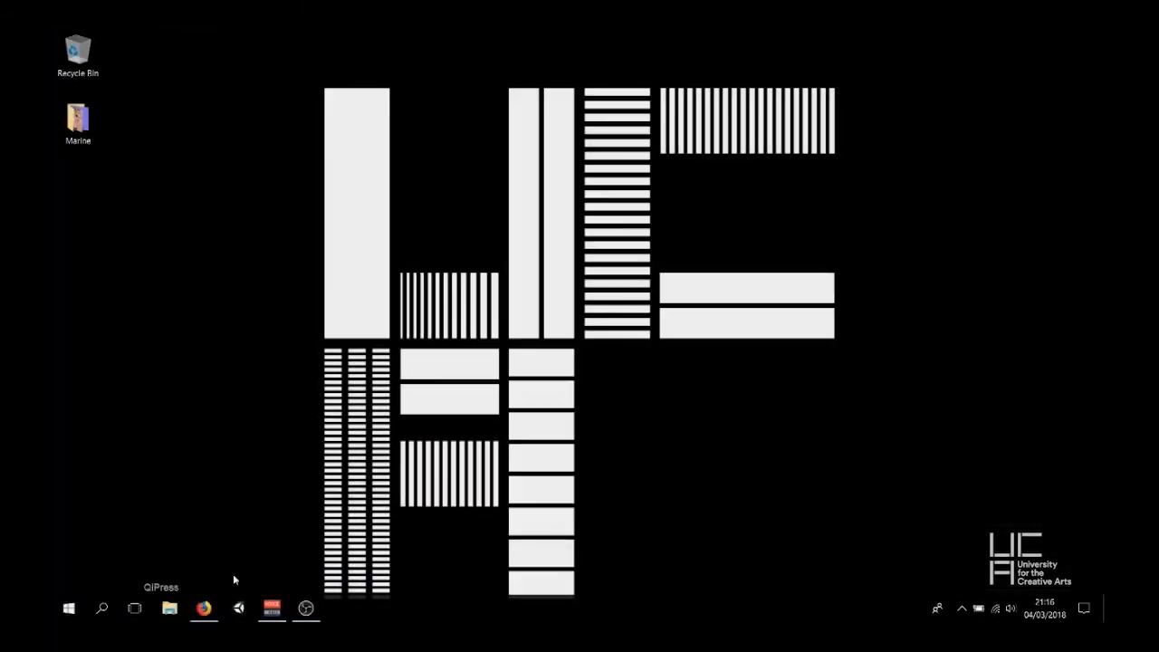
{"action": "left_click", "coordinate": [205, 610]}
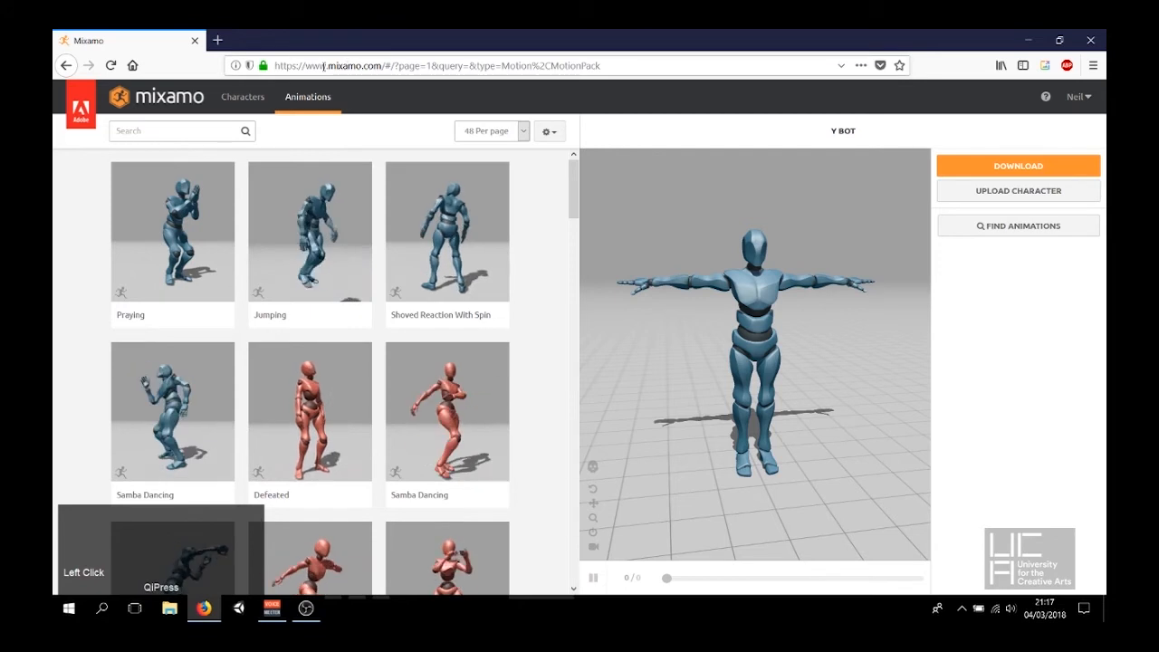
{"action": "left_click_drag", "start_coordinate": [324, 65], "coordinate": [365, 89]}
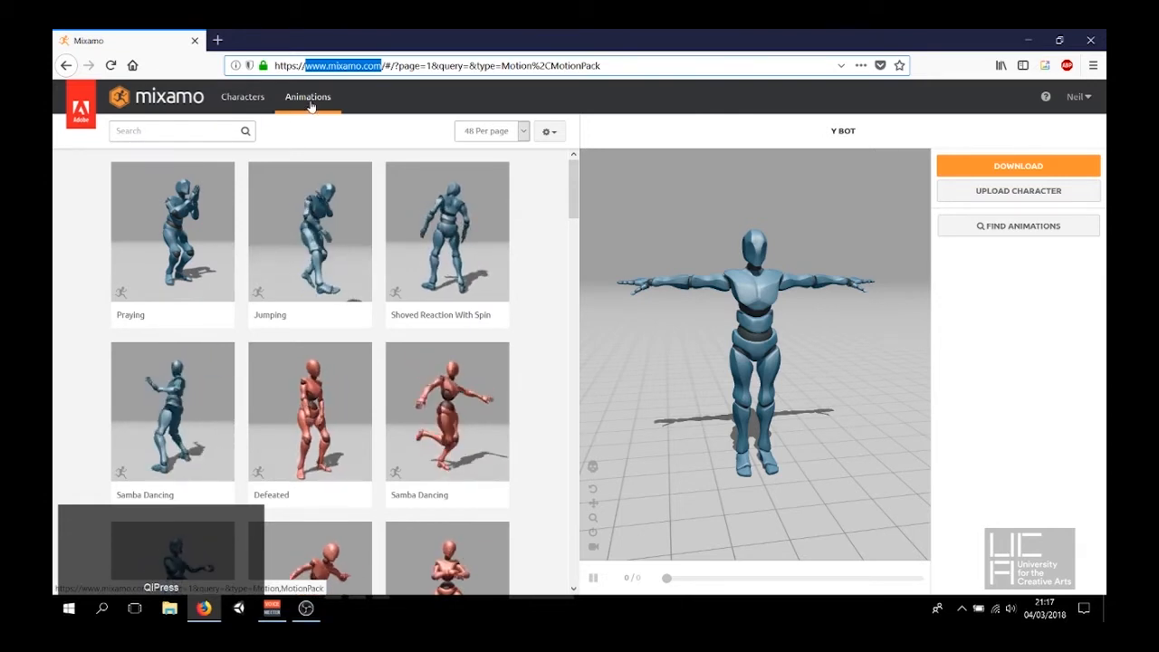
Browse Mixamo's library of ready-made characters, then return to the animations library
{"action": "left_click", "coordinate": [242, 97]}
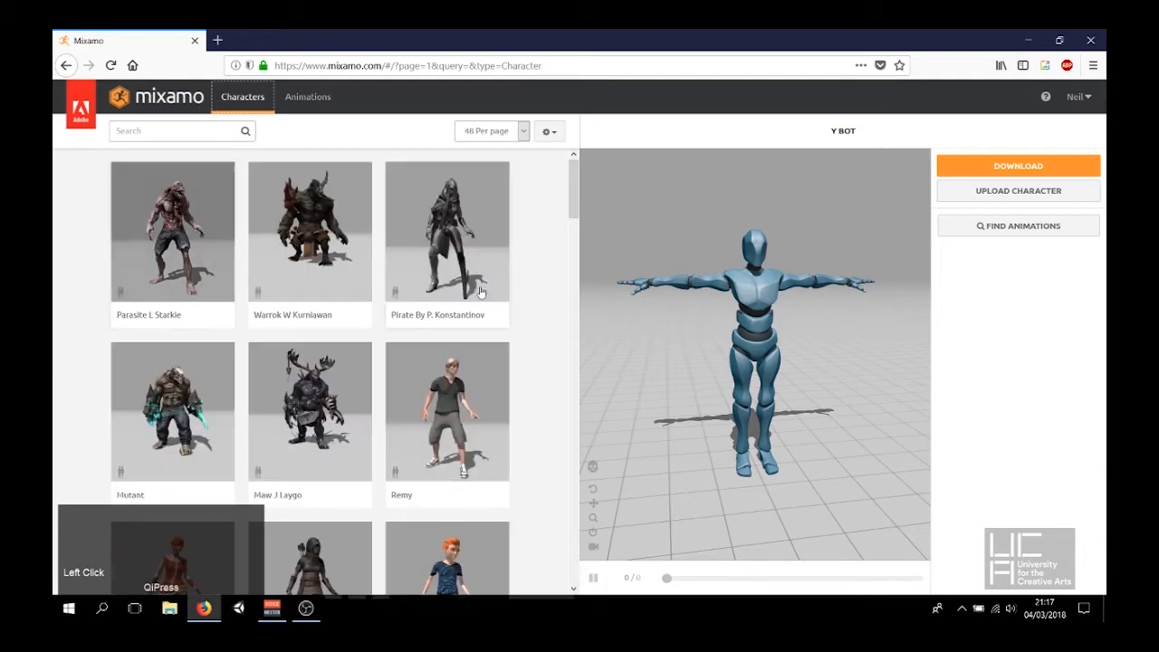
{"action": "scroll", "coordinate": [355, 254], "scroll_direction": "down", "scroll_amount": 3}
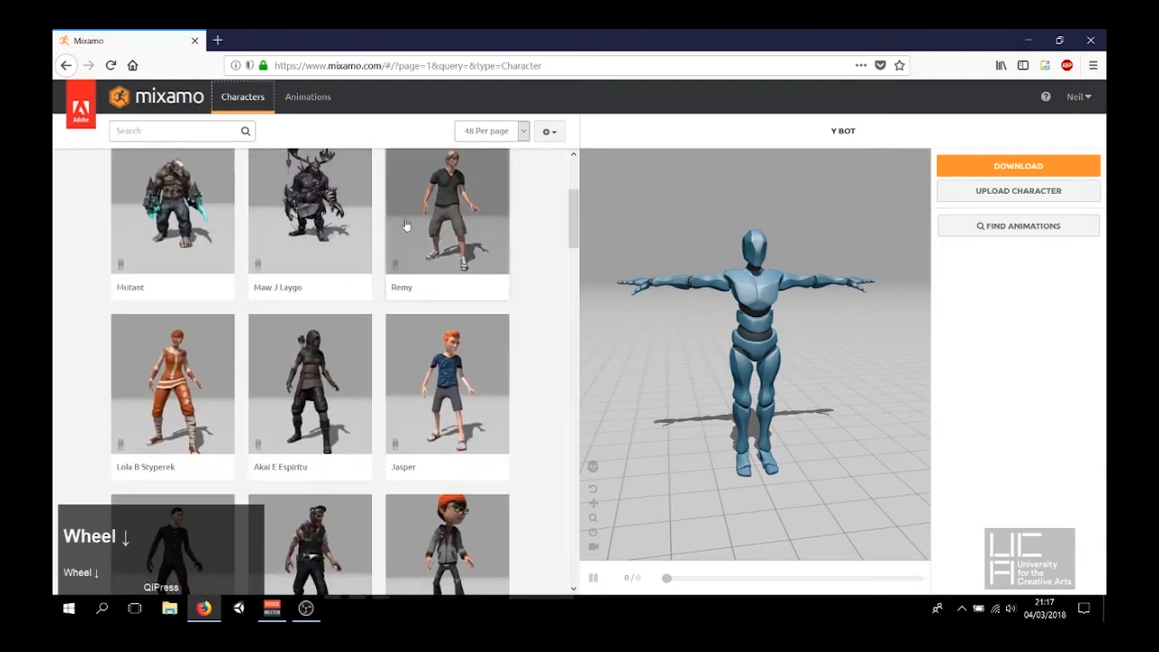
{"action": "scroll", "coordinate": [394, 312], "scroll_direction": "down", "scroll_amount": 2}
{"action": "scroll", "coordinate": [367, 268], "scroll_direction": "down", "scroll_amount": 7}
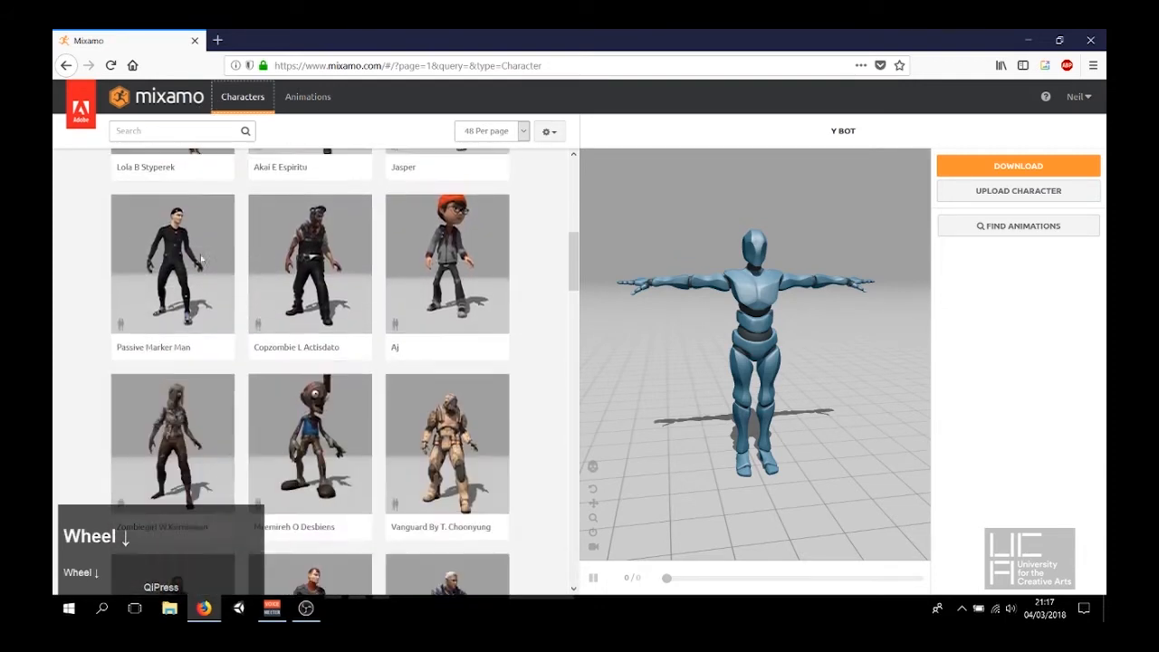
{"action": "scroll", "coordinate": [398, 380], "scroll_direction": "up", "scroll_amount": 10}
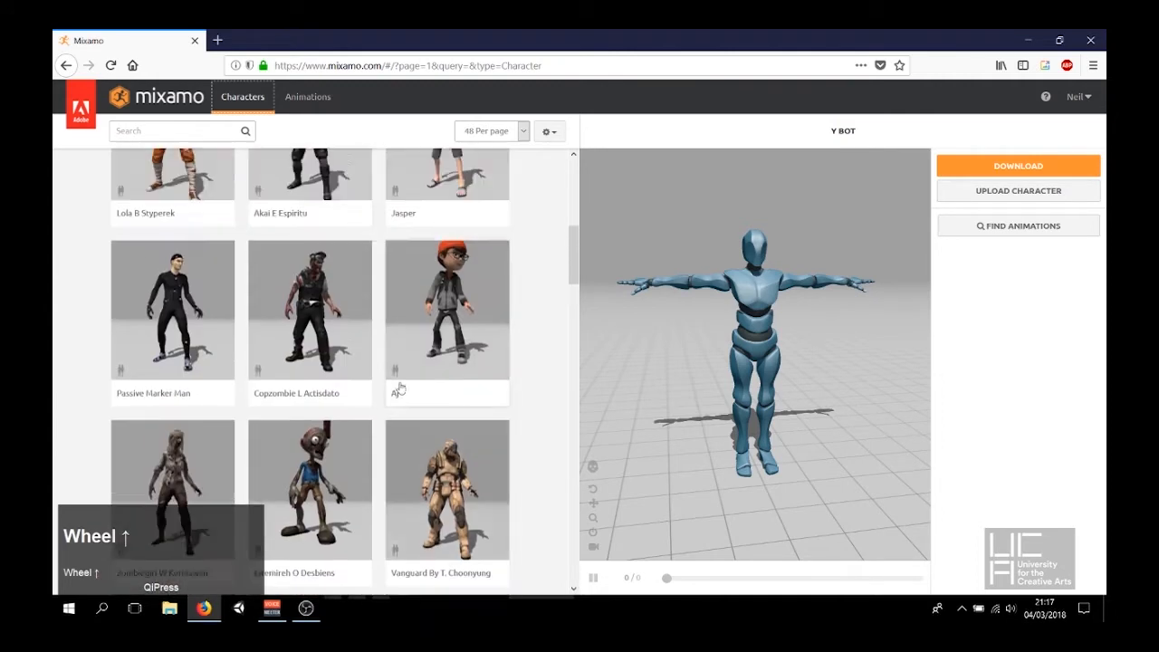
{"action": "left_click", "coordinate": [309, 97]}
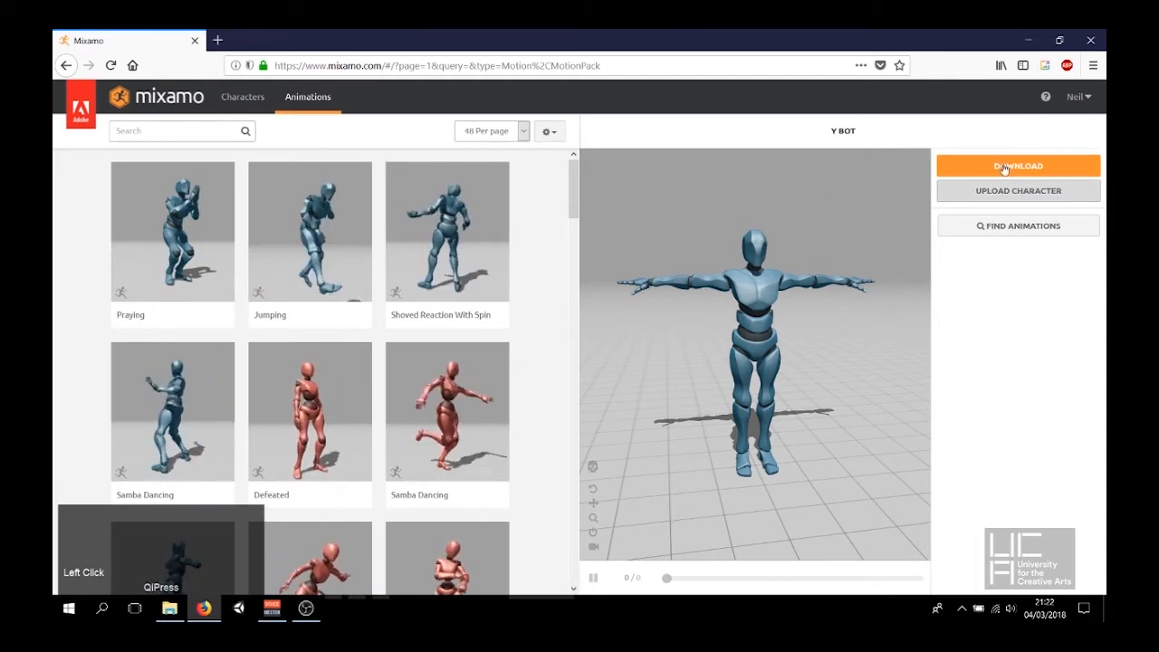
Upload the Marine OBJ file from the Desktop's Marine folder as a new character
{"action": "left_click", "coordinate": [1000, 191]}
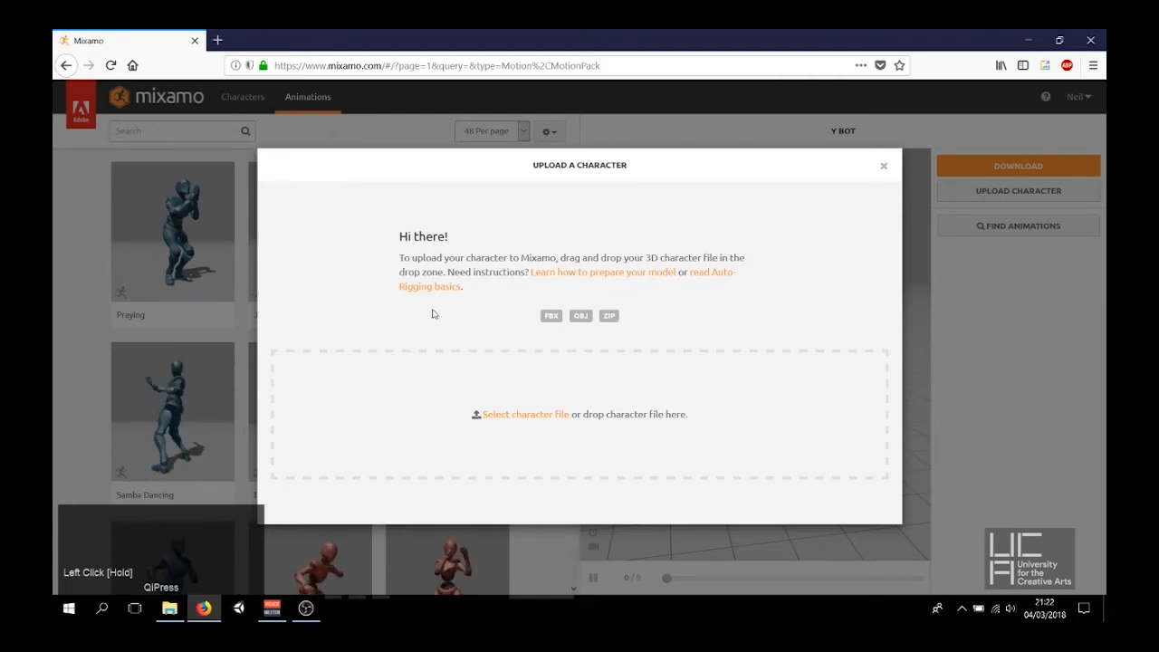
{"action": "left_click", "coordinate": [522, 414]}
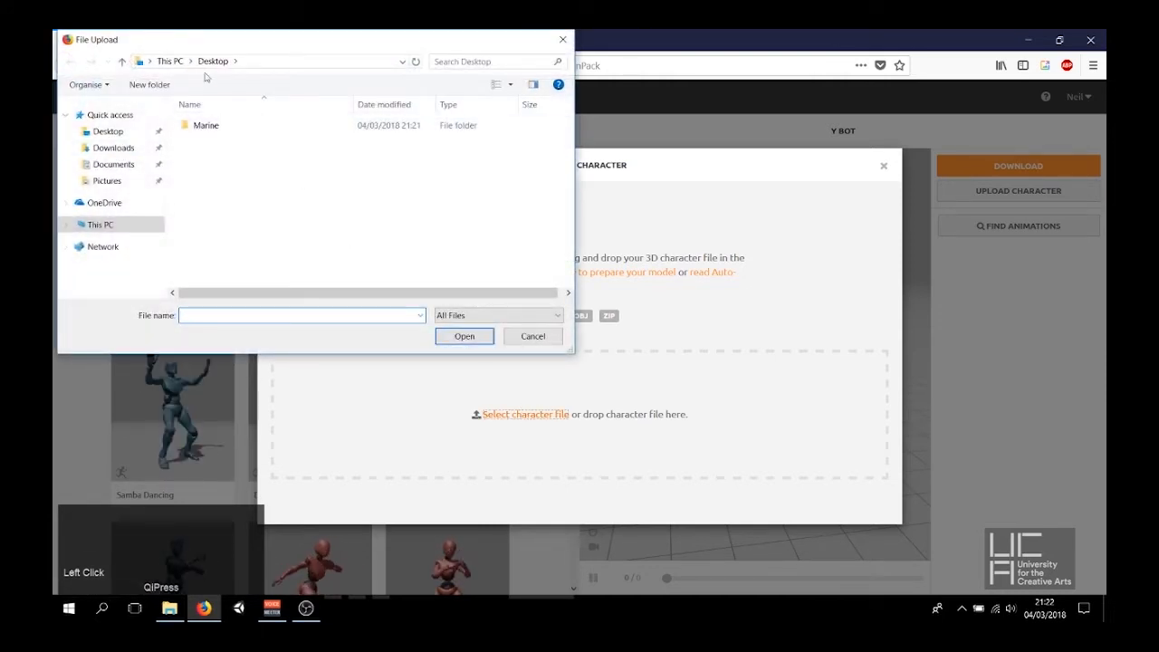
{"action": "left_click", "coordinate": [214, 125]}
{"action": "double_click", "coordinate": [215, 126]}
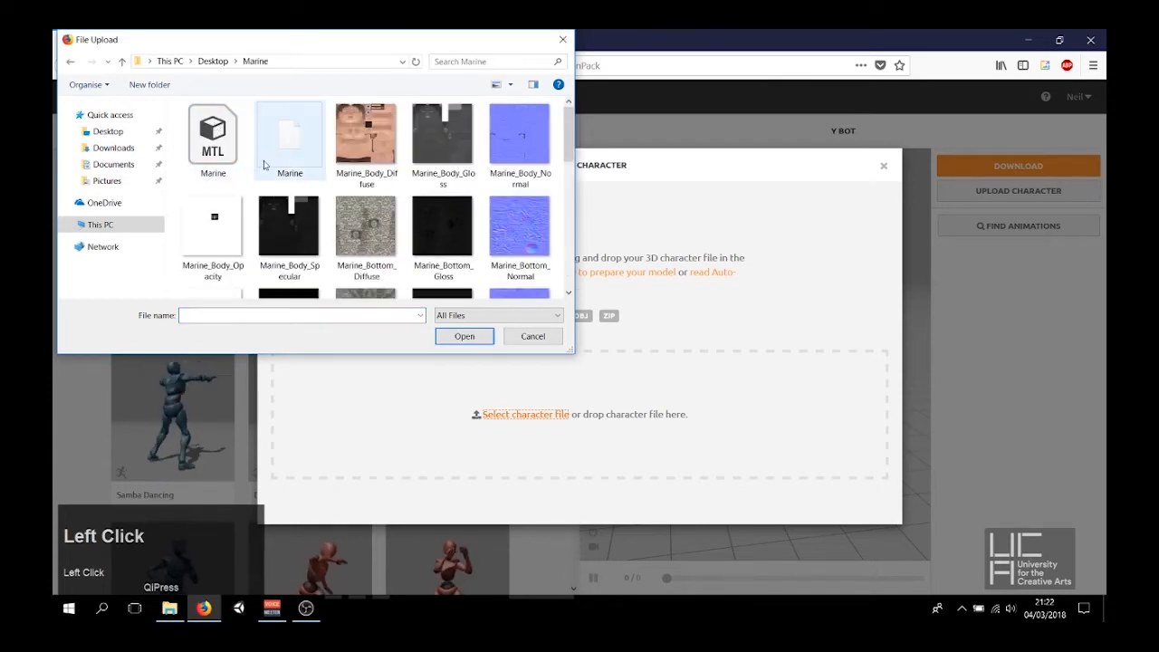
{"action": "scroll", "coordinate": [481, 162], "scroll_direction": "down", "scroll_amount": 1}
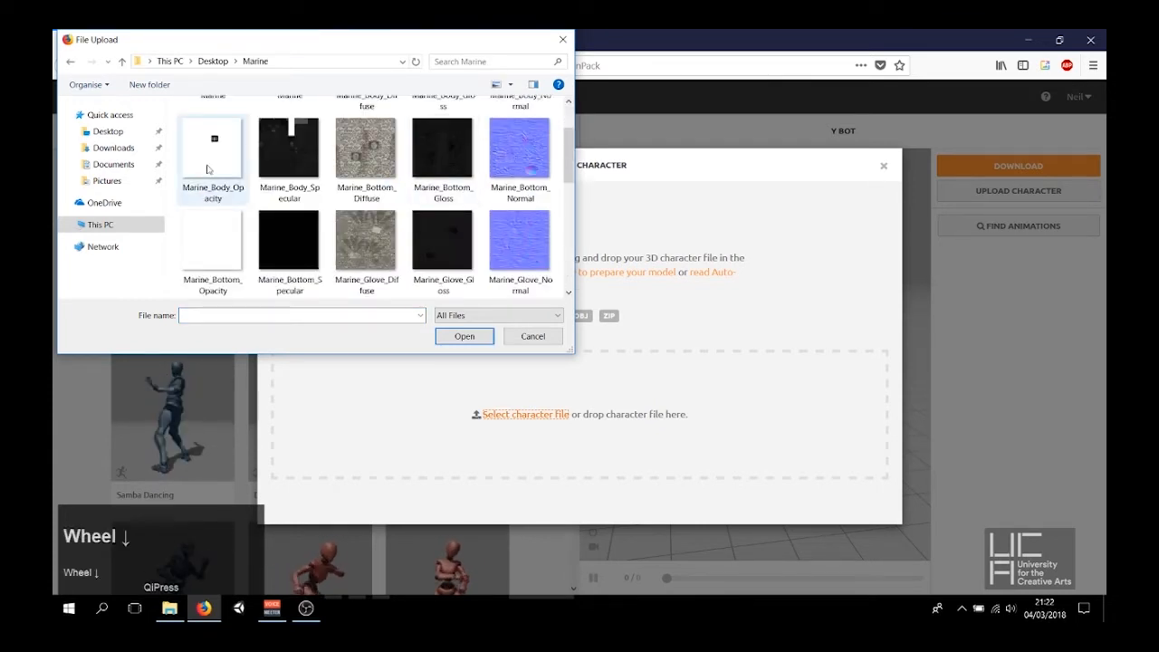
{"action": "scroll", "coordinate": [220, 204], "scroll_direction": "down", "scroll_amount": 3}
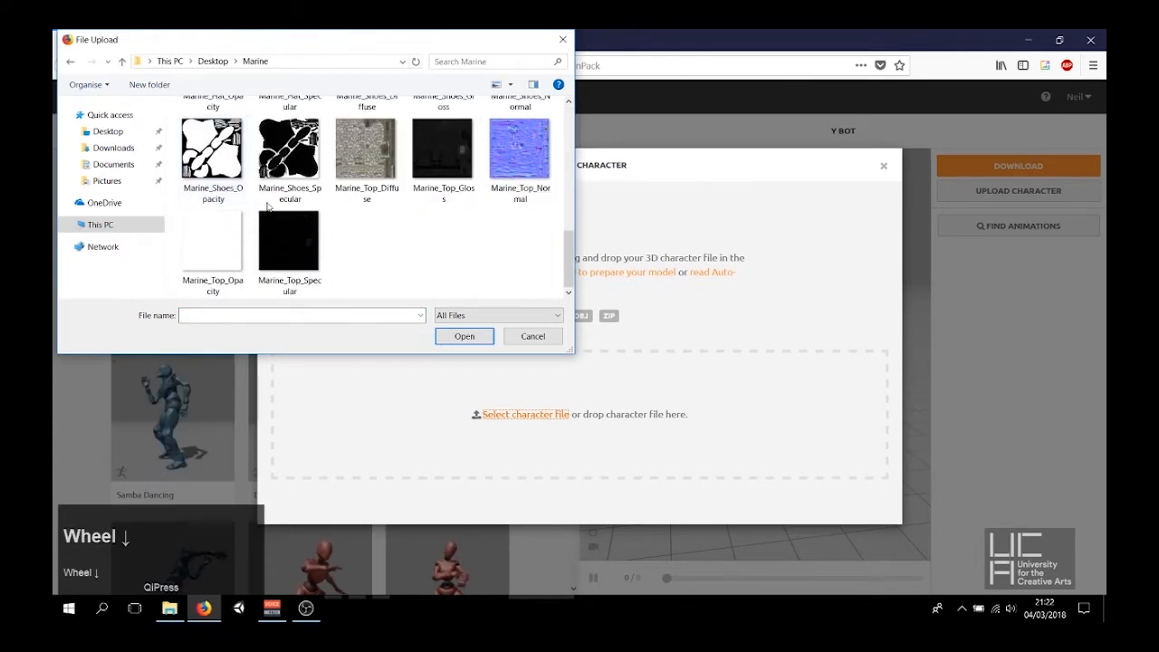
{"action": "scroll", "coordinate": [333, 198], "scroll_direction": "up", "scroll_amount": 4}
{"action": "left_click", "coordinate": [305, 140]}
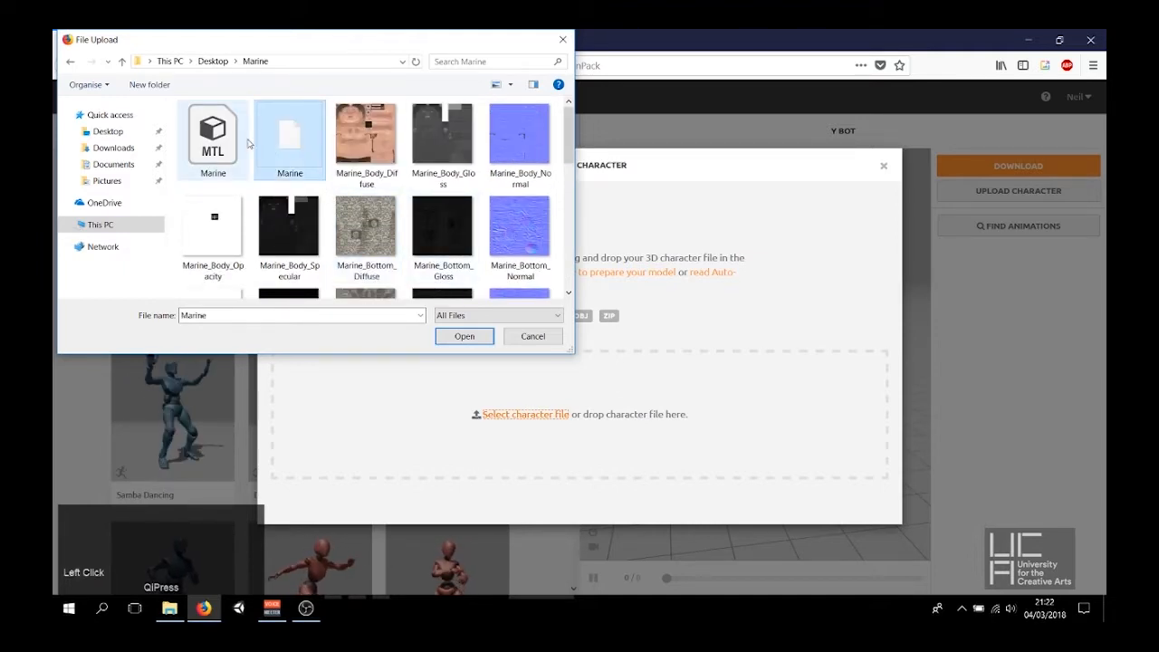
{"action": "double_click", "coordinate": [290, 143]}
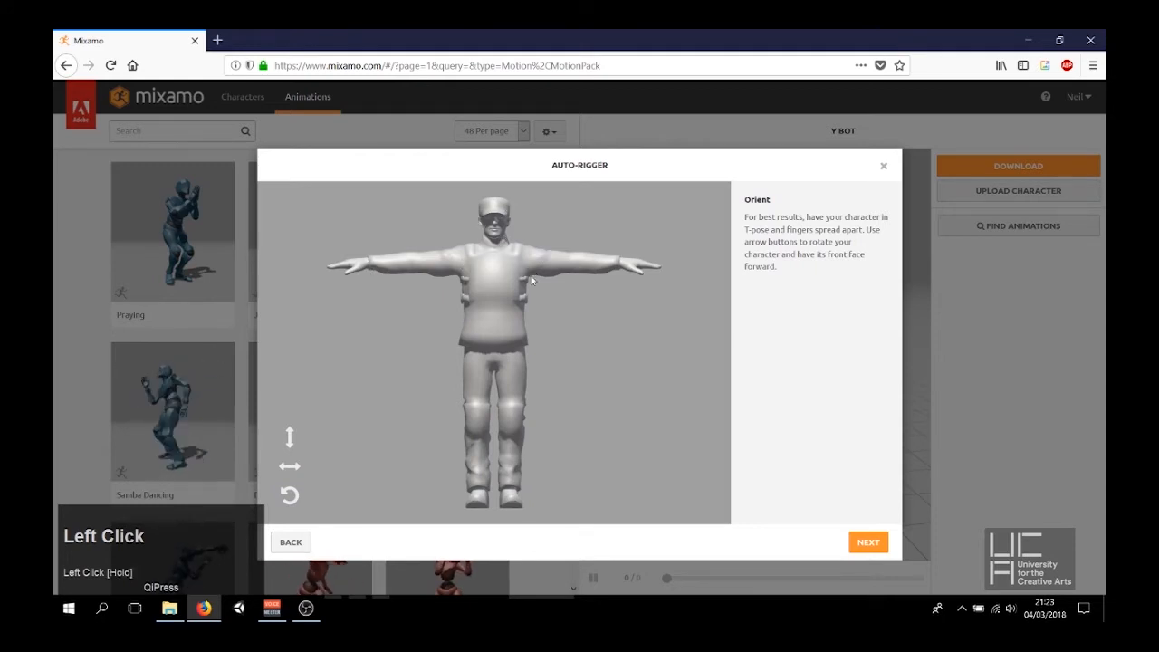
Accept the model's orientation and place the auto-rigger markers on its chin, wrists, elbows, knees and groin
{"action": "left_click", "coordinate": [867, 542]}
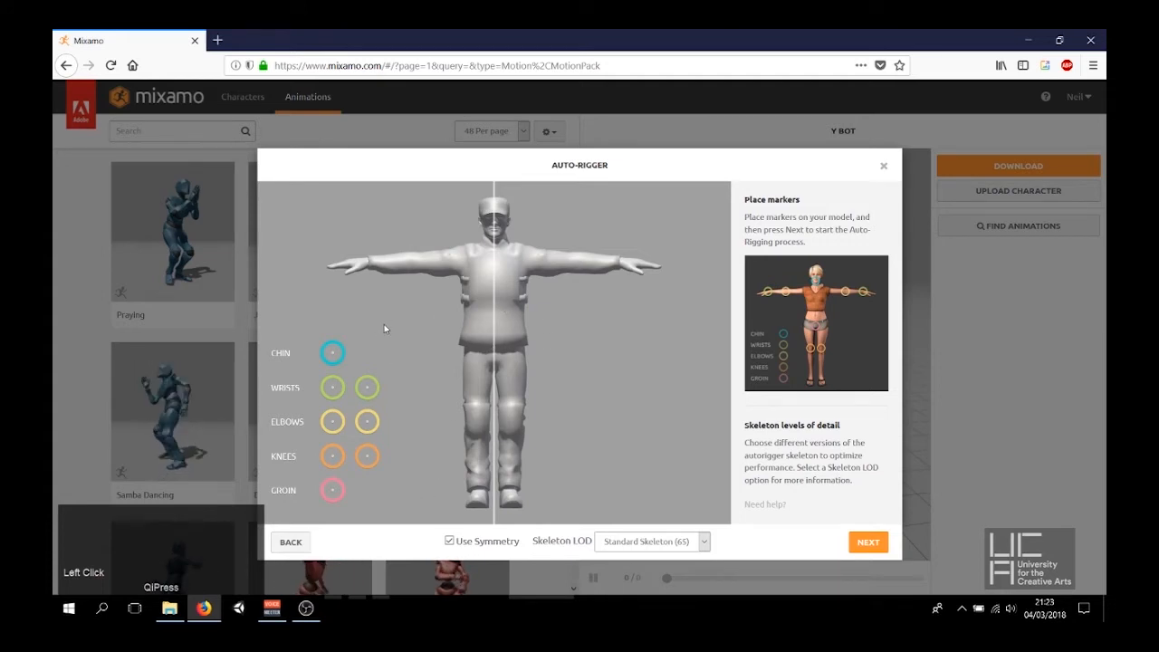
{"action": "left_click", "coordinate": [335, 355]}
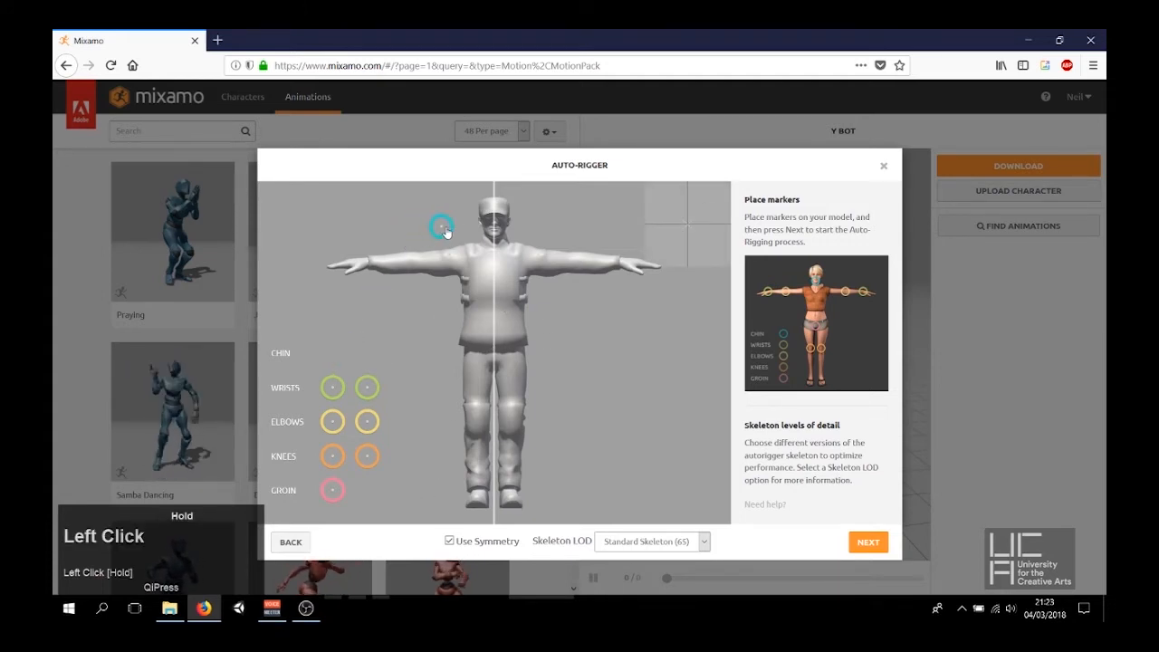
{"action": "left_click_drag", "start_coordinate": [446, 233], "coordinate": [493, 239]}
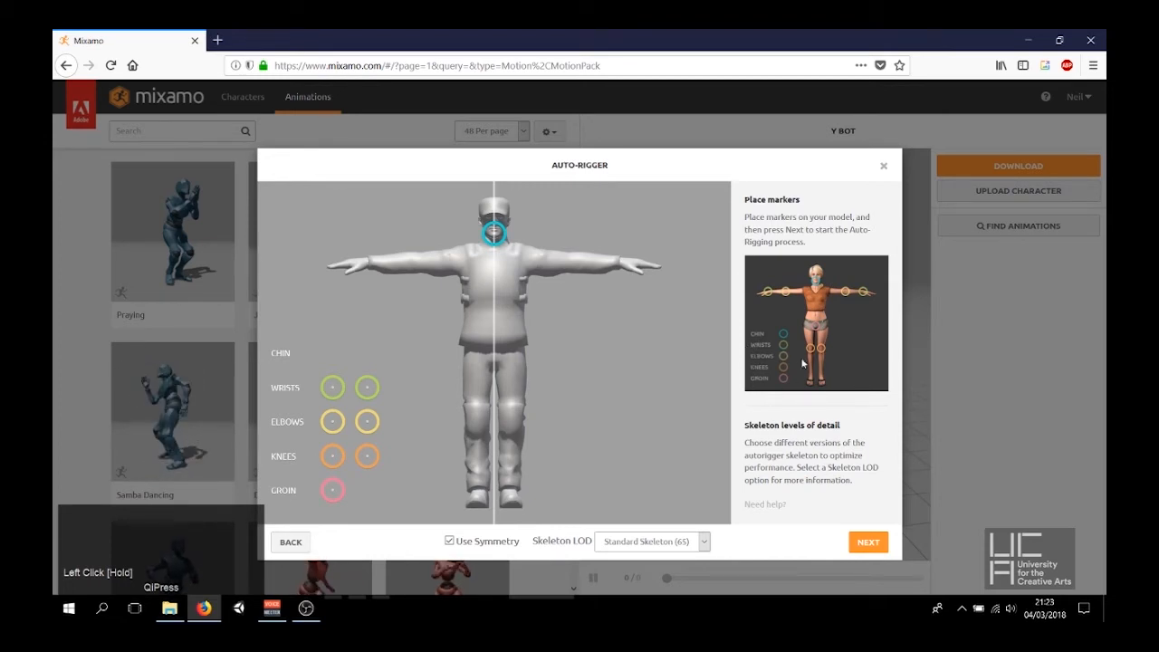
{"action": "mouse_move", "coordinate": [375, 396]}
{"action": "left_mouse_down"}
{"action": "mouse_move", "coordinate": [600, 262]}
{"action": "mouse_move", "coordinate": [622, 268]}
{"action": "left_mouse_up"}
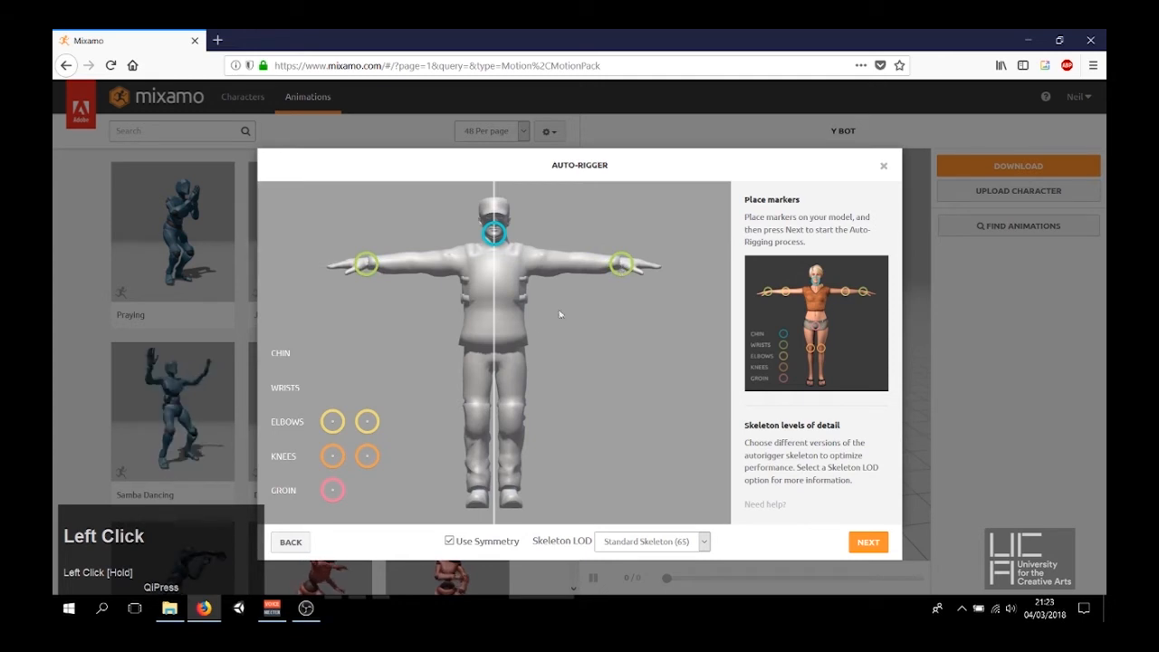
{"action": "mouse_move", "coordinate": [366, 422]}
{"action": "left_mouse_down"}
{"action": "mouse_move", "coordinate": [401, 372]}
{"action": "mouse_move", "coordinate": [419, 262]}
{"action": "left_mouse_up"}
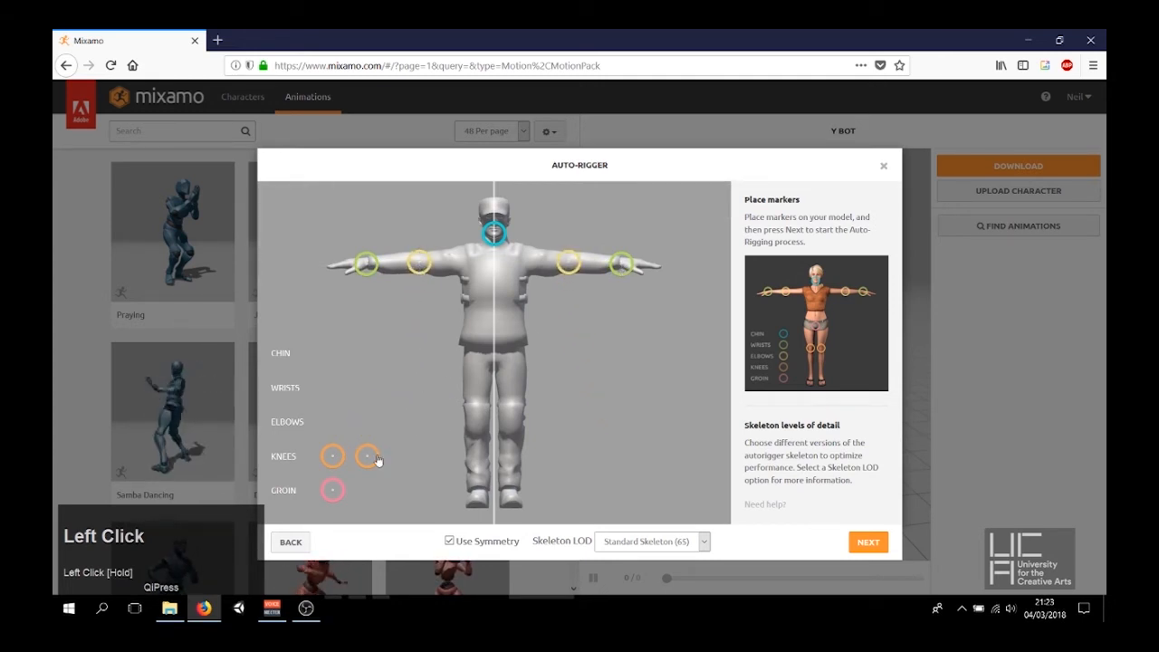
{"action": "mouse_move", "coordinate": [378, 460]}
{"action": "left_mouse_down"}
{"action": "mouse_move", "coordinate": [509, 398]}
{"action": "mouse_move", "coordinate": [512, 423]}
{"action": "left_mouse_up"}
{"action": "mouse_move", "coordinate": [332, 489]}
{"action": "left_mouse_down"}
{"action": "mouse_move", "coordinate": [473, 414]}
{"action": "mouse_move", "coordinate": [495, 361]}
{"action": "left_mouse_up"}
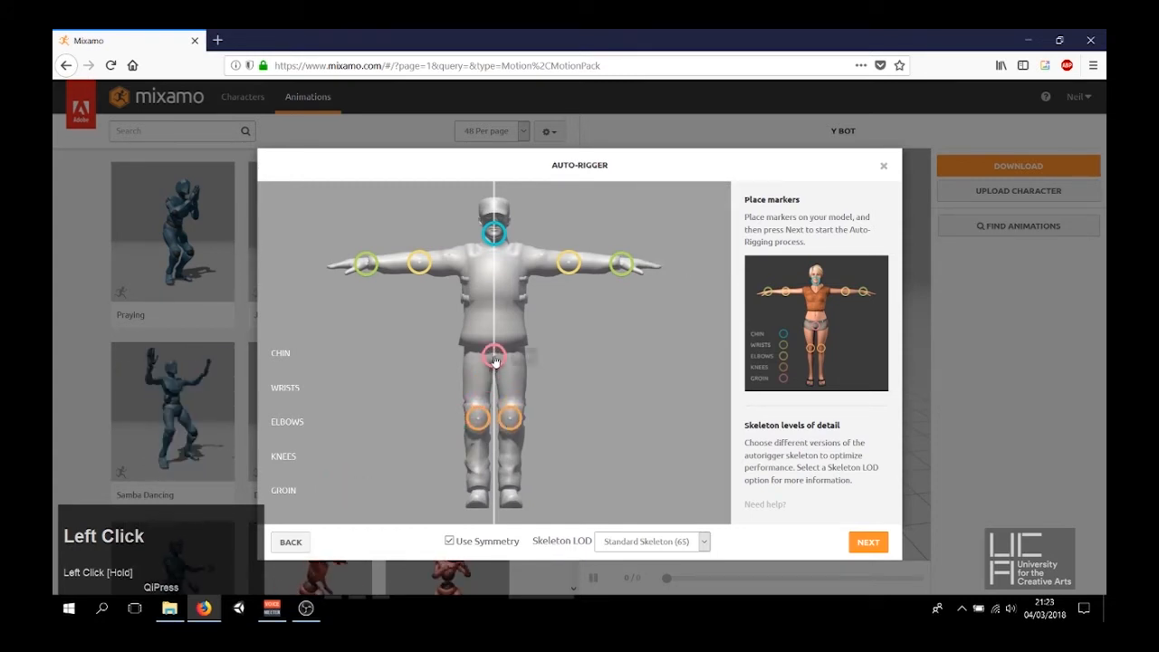
Choose the Standard Skeleton (65) level of detail and start the auto-rigging
{"action": "left_click", "coordinate": [660, 543]}
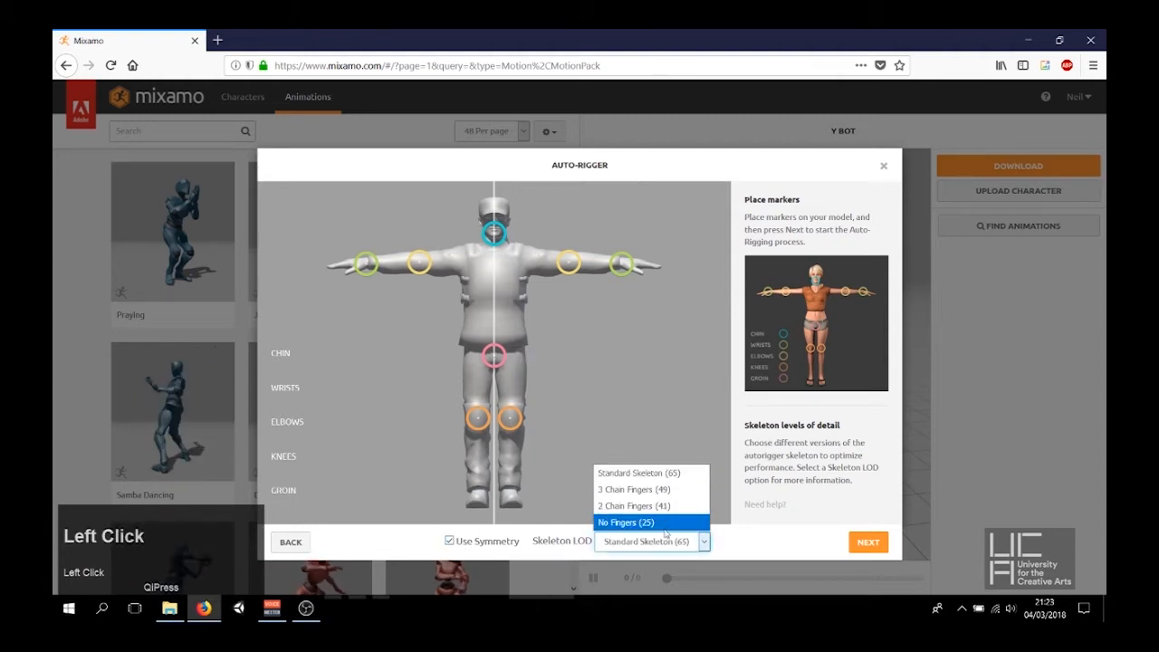
{"action": "left_click", "coordinate": [668, 474]}
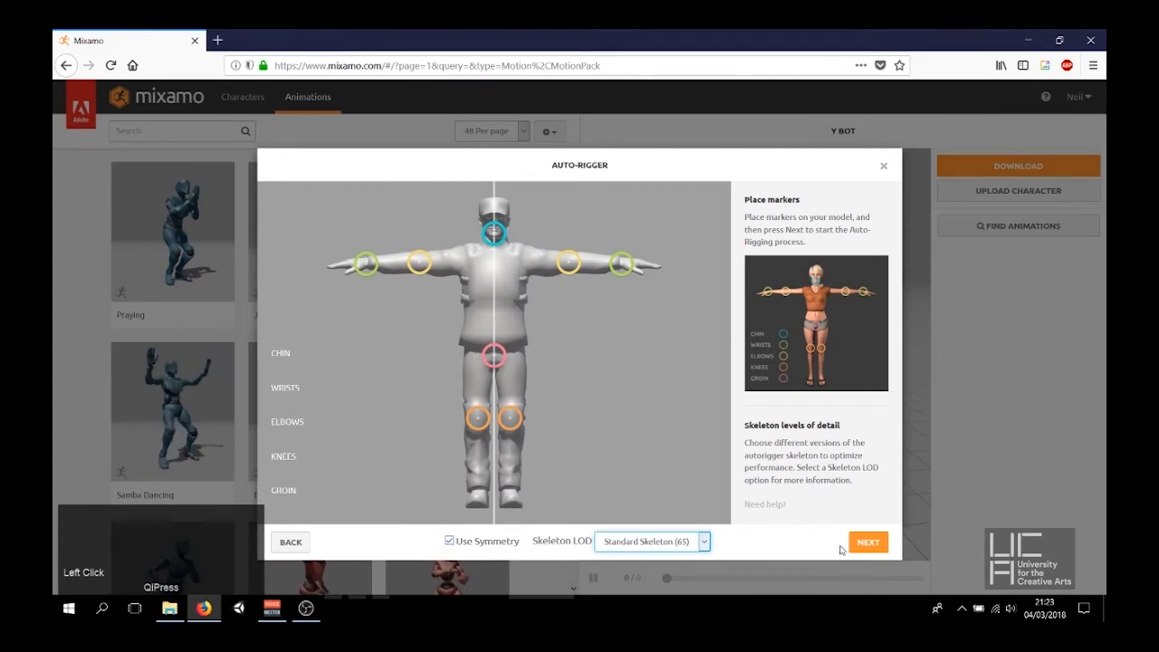
{"action": "left_click", "coordinate": [868, 542]}
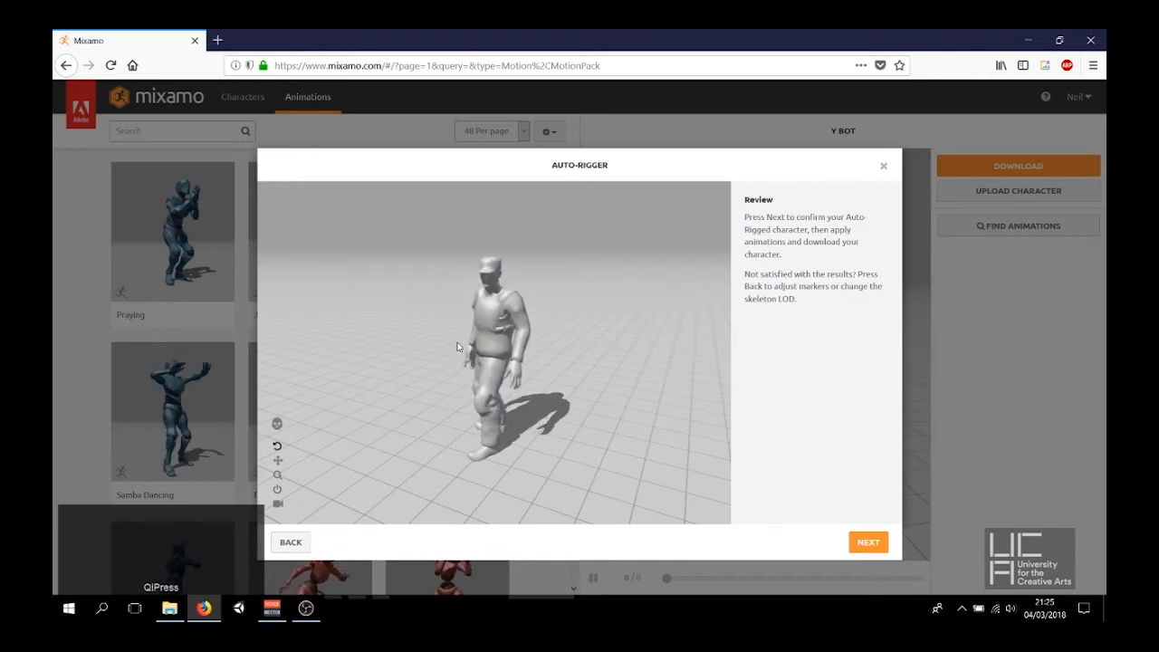
Review the rigged soldier's preview up close, then accept it as the new character in place of Y Bot
{"action": "left_click_drag", "start_coordinate": [459, 352], "coordinate": [579, 362]}
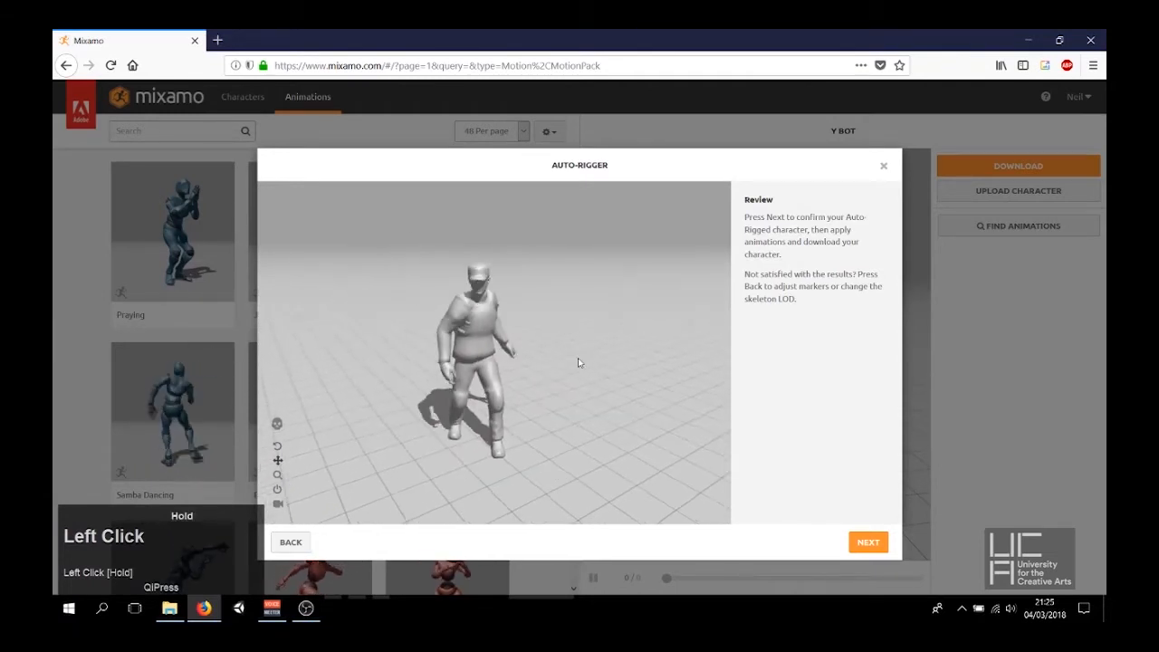
{"action": "left_click", "coordinate": [278, 476]}
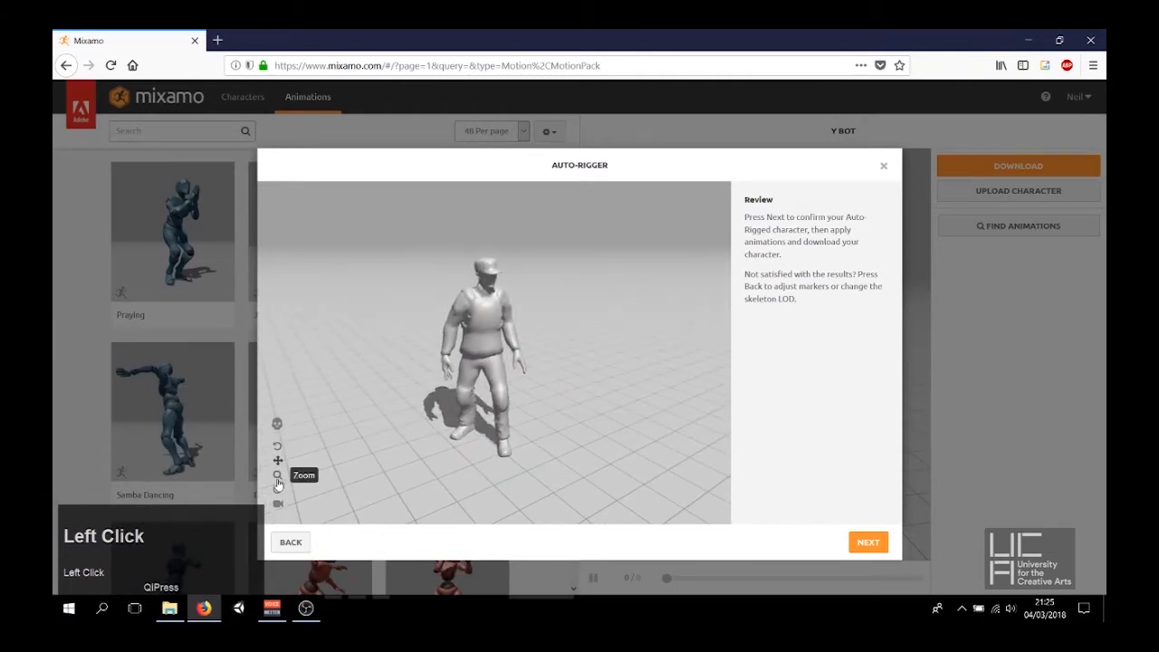
{"action": "left_click_drag", "start_coordinate": [509, 390], "coordinate": [522, 510]}
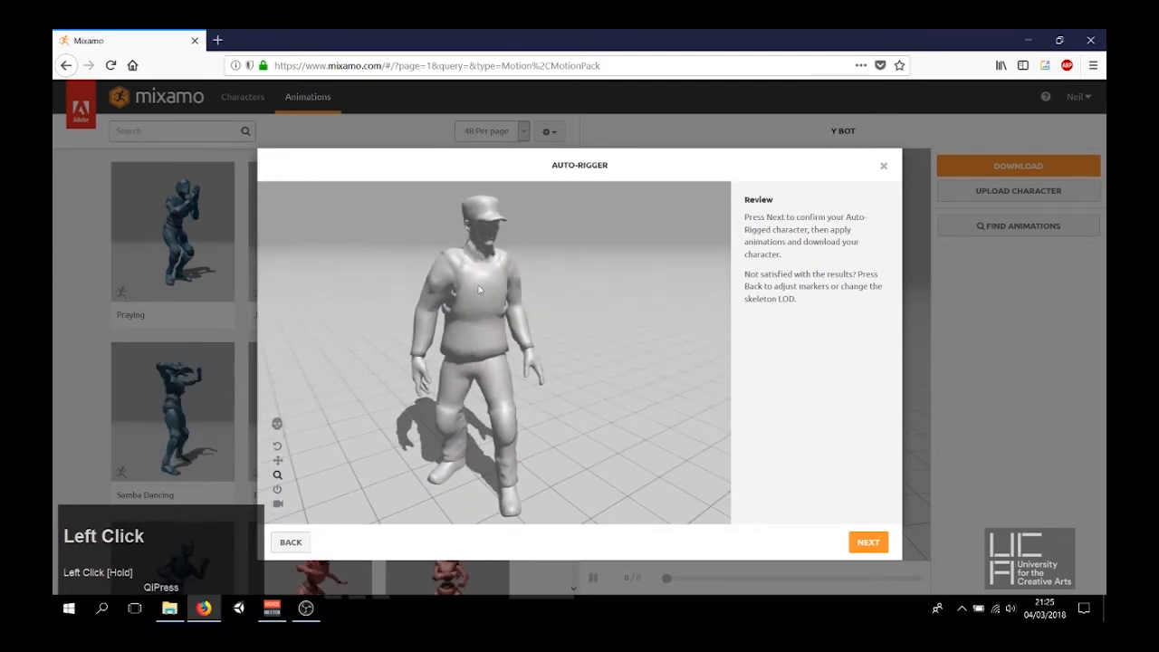
{"action": "left_click", "coordinate": [867, 543]}
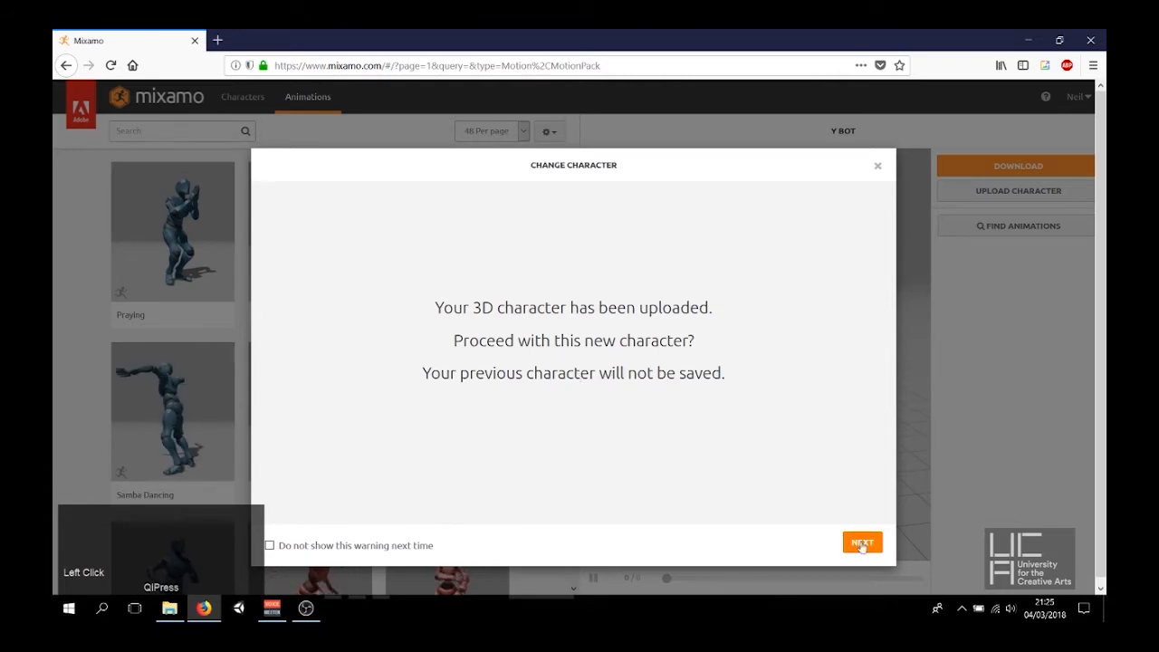
{"action": "left_click", "coordinate": [862, 542]}
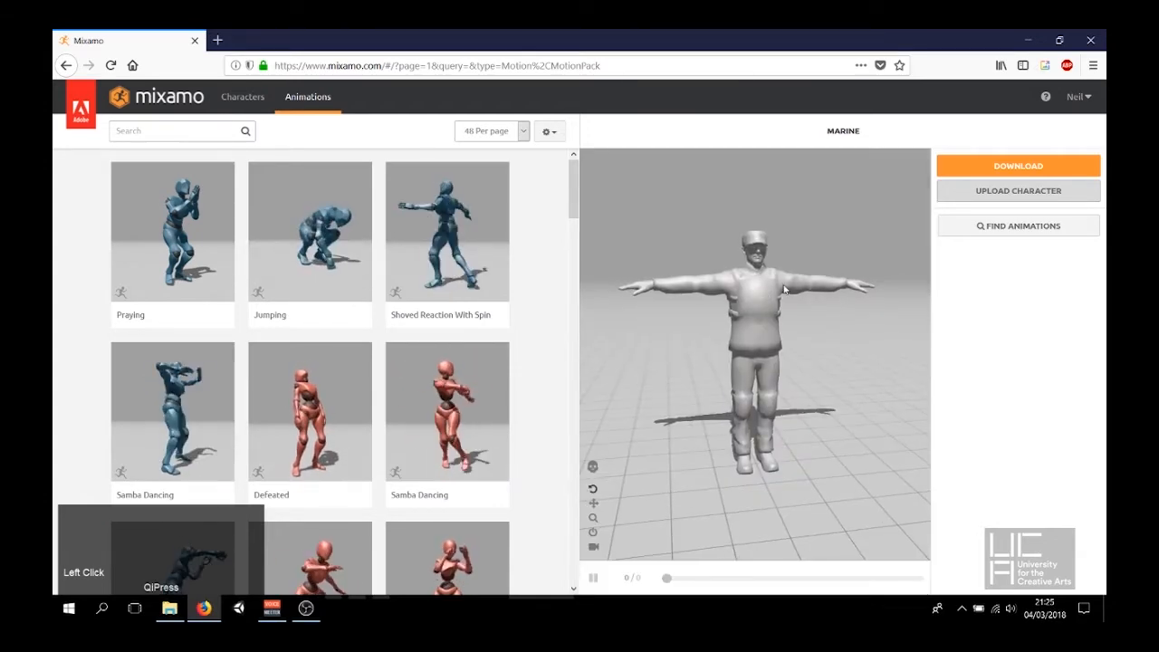
Search the animations library for "Idle"
{"action": "left_click_drag", "start_coordinate": [784, 290], "coordinate": [795, 335]}
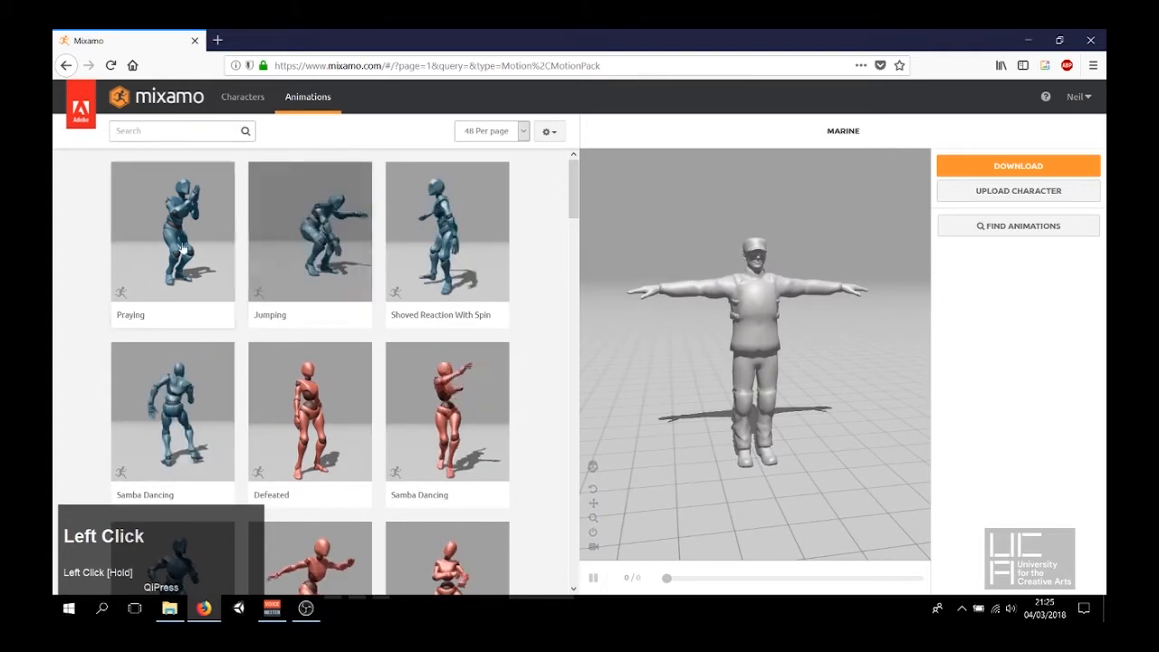
{"action": "scroll", "coordinate": [461, 408], "scroll_direction": "down", "scroll_amount": 1}
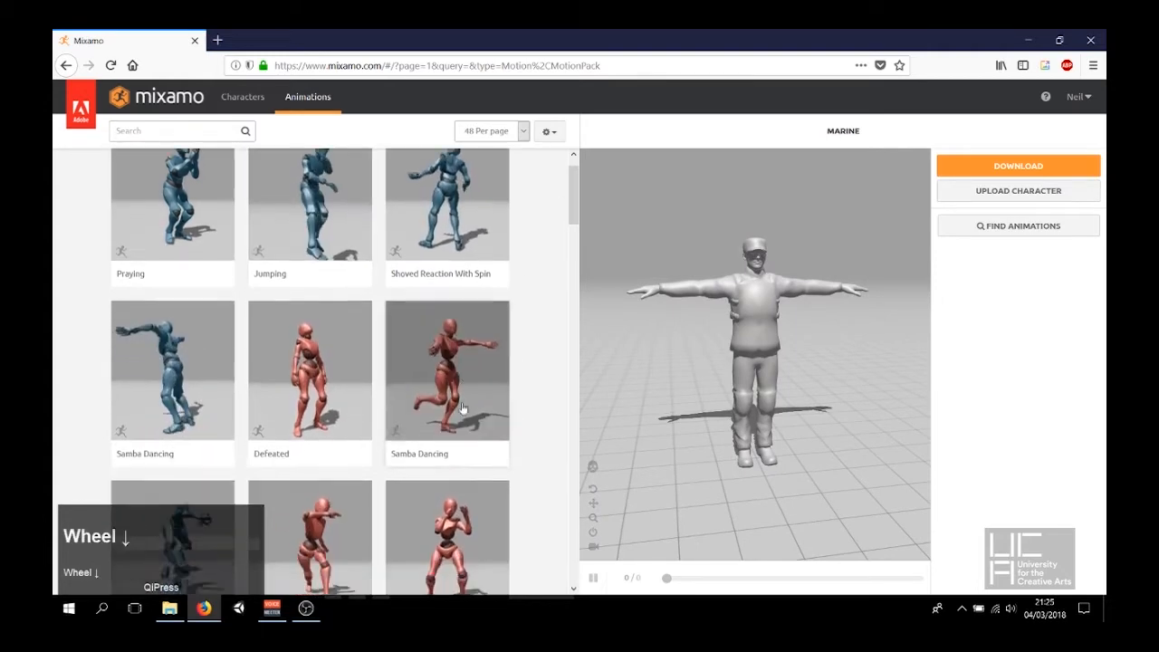
{"action": "scroll", "coordinate": [462, 407], "scroll_direction": "down", "scroll_amount": 5}
{"action": "left_click_drag", "start_coordinate": [781, 322], "coordinate": [784, 321]}
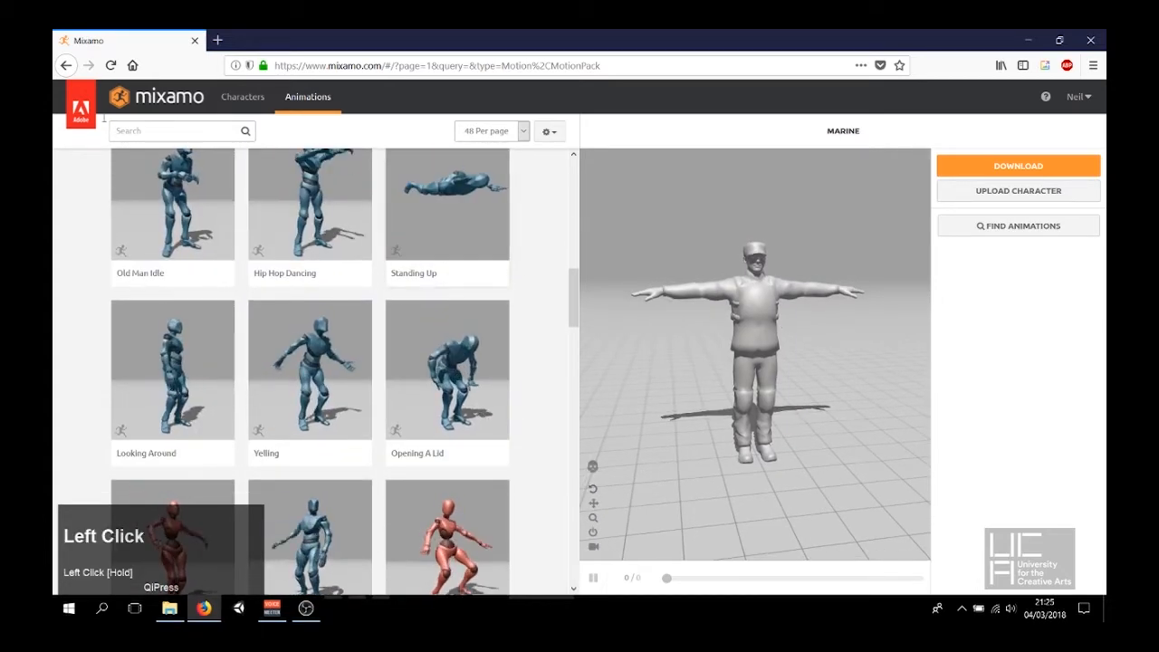
{"action": "left_click", "coordinate": [142, 133]}
{"action": "type", "text": "I"}
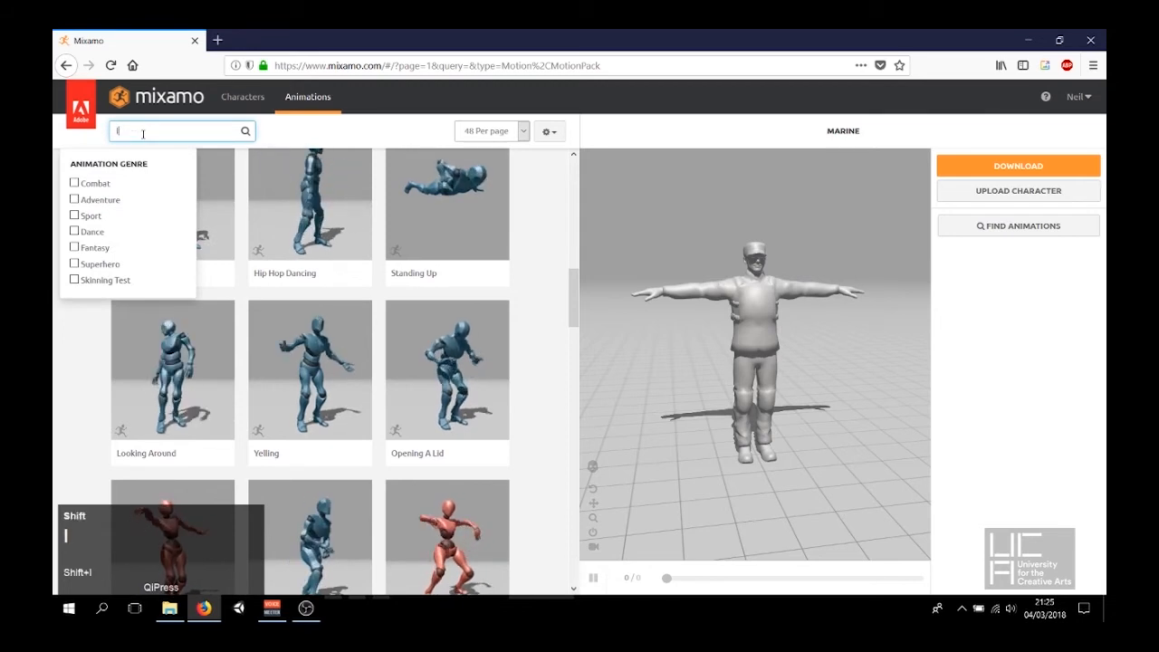
{"action": "type", "text": "dle"}
{"action": "key", "text": "Return"}
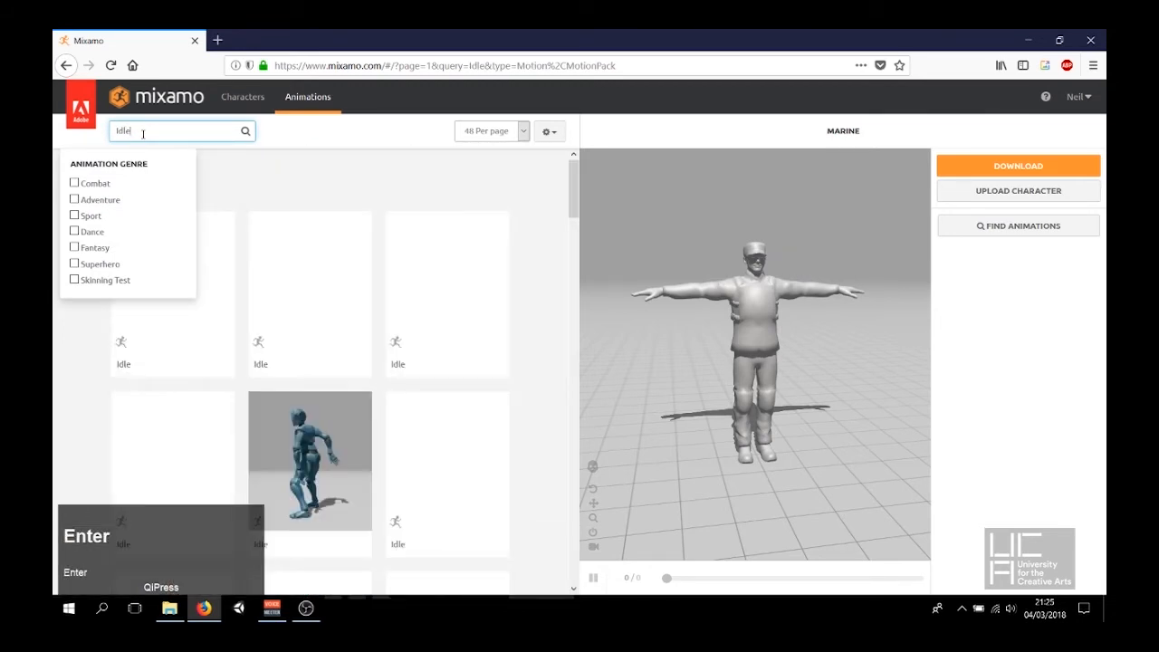
{"action": "left_click", "coordinate": [426, 187]}
Apply the Idle animation previewed on the armed soldier in dark uniform to the Marine character
{"action": "scroll", "coordinate": [338, 263], "scroll_direction": "down", "scroll_amount": 5}
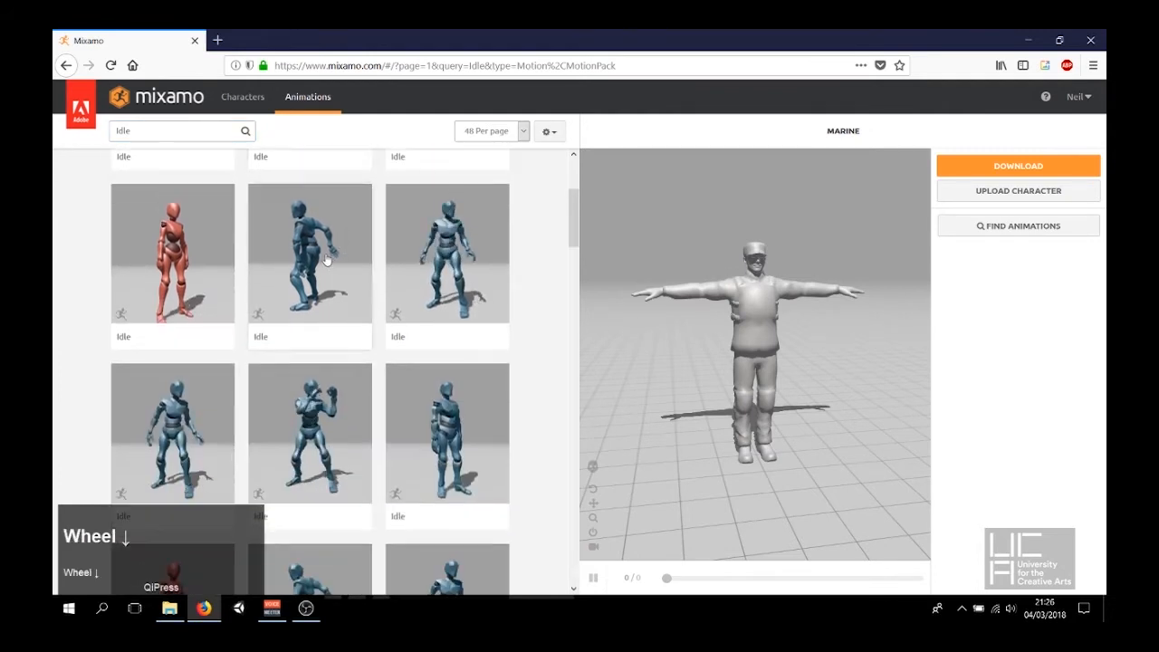
{"action": "scroll", "coordinate": [401, 289], "scroll_direction": "down", "scroll_amount": 2}
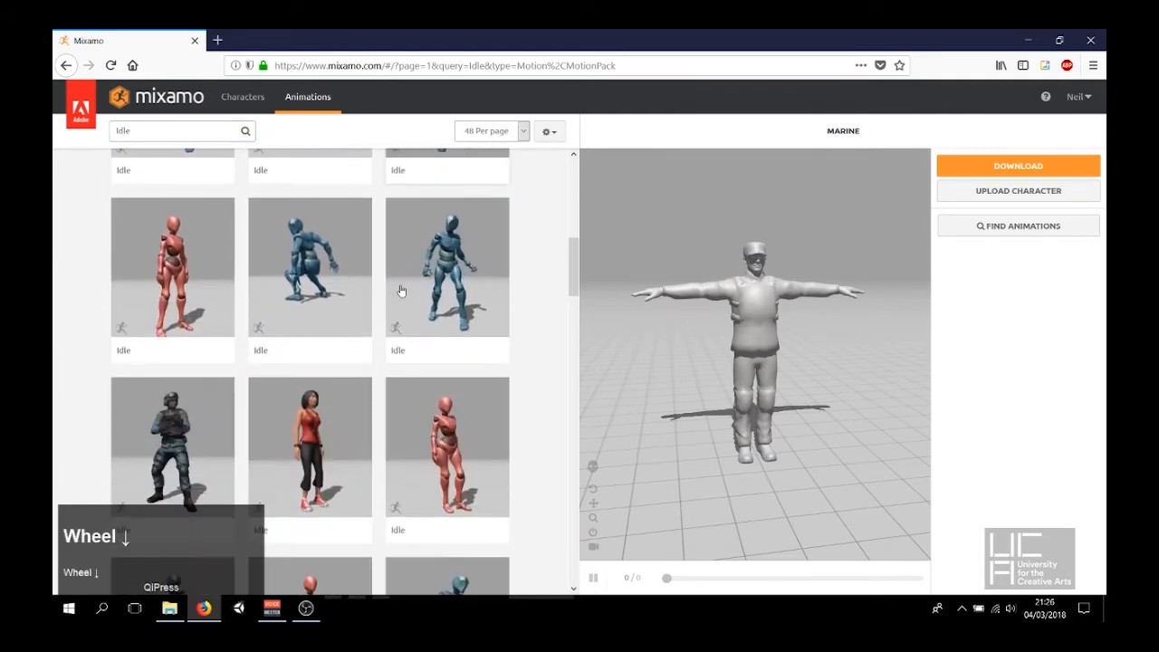
{"action": "scroll", "coordinate": [241, 297], "scroll_direction": "down", "scroll_amount": 2}
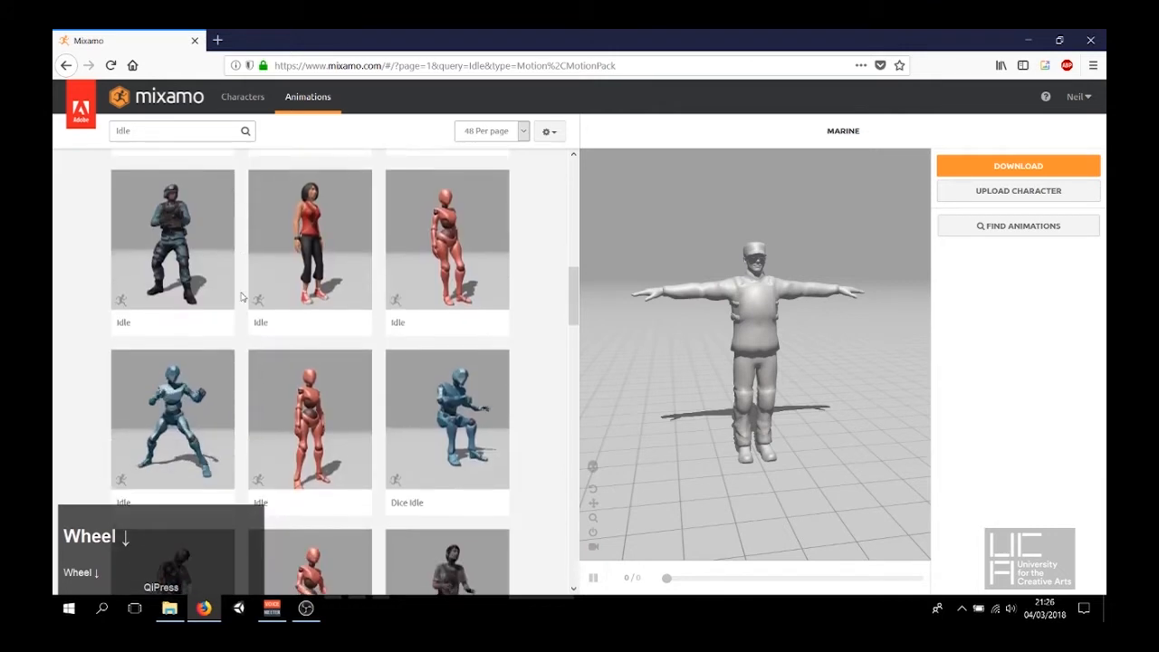
{"action": "left_click", "coordinate": [199, 232]}
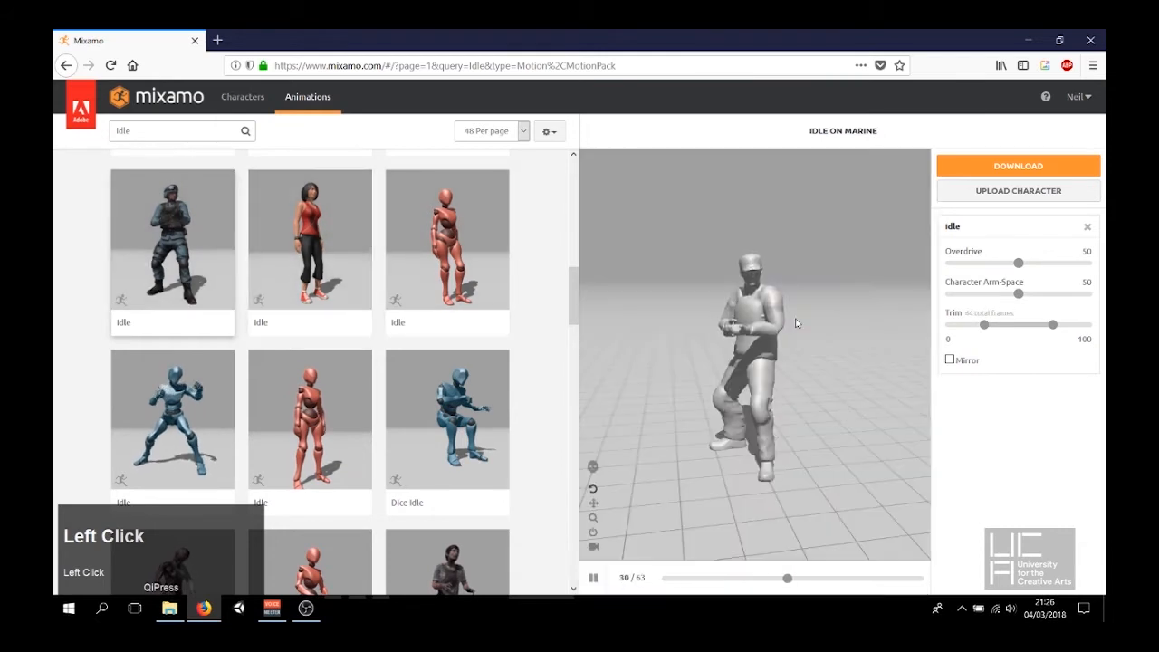
Inspect the Idle animation on the Marine character, then replace it with the Rifle Idle animation and review that on the model
{"action": "left_click_drag", "start_coordinate": [797, 323], "coordinate": [755, 318]}
{"action": "scroll", "coordinate": [754, 318], "scroll_direction": "down", "scroll_amount": 3}
{"action": "scroll", "coordinate": [754, 318], "scroll_direction": "up", "scroll_amount": 2}
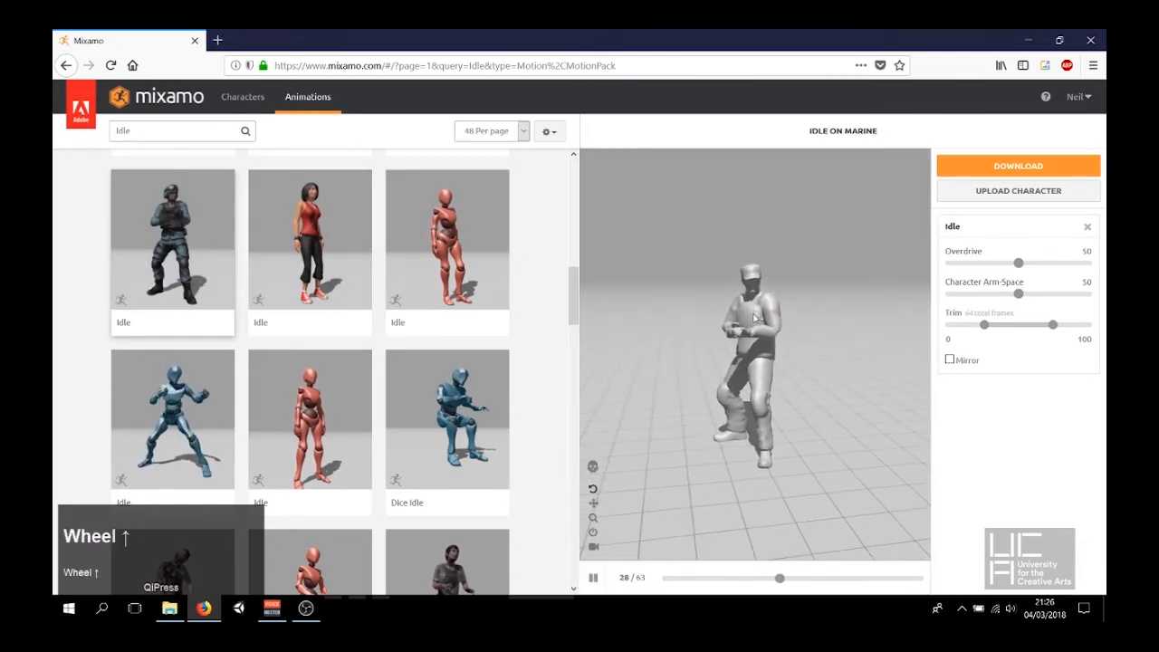
{"action": "scroll", "coordinate": [755, 317], "scroll_direction": "up", "scroll_amount": 3}
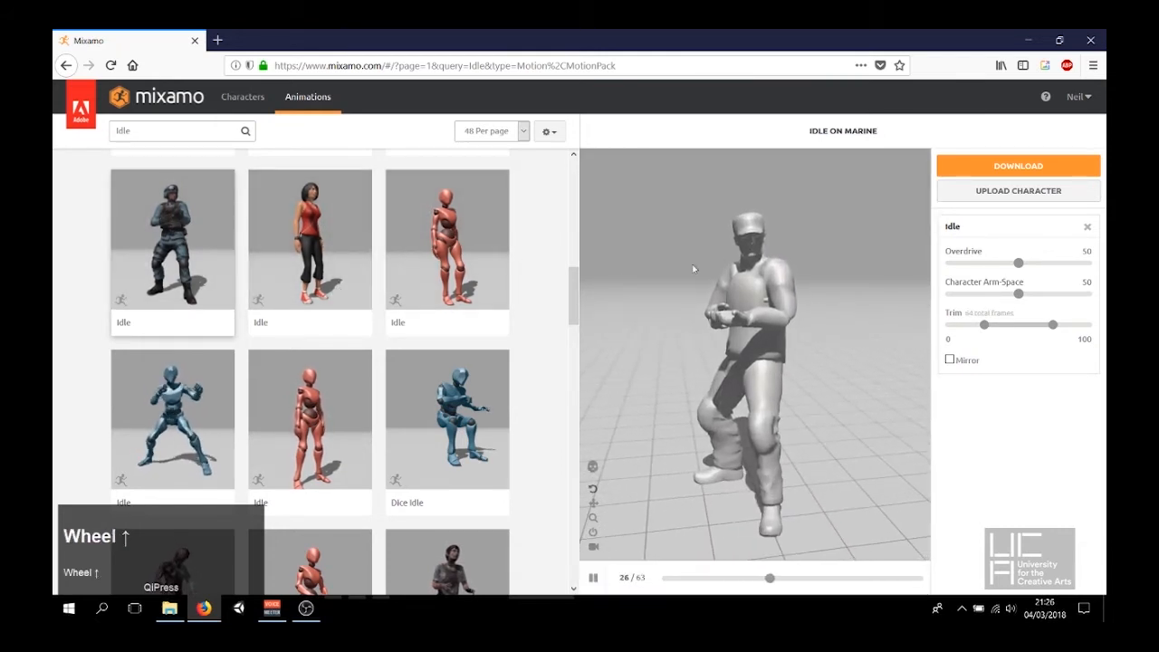
{"action": "scroll", "coordinate": [440, 284], "scroll_direction": "down", "scroll_amount": 4}
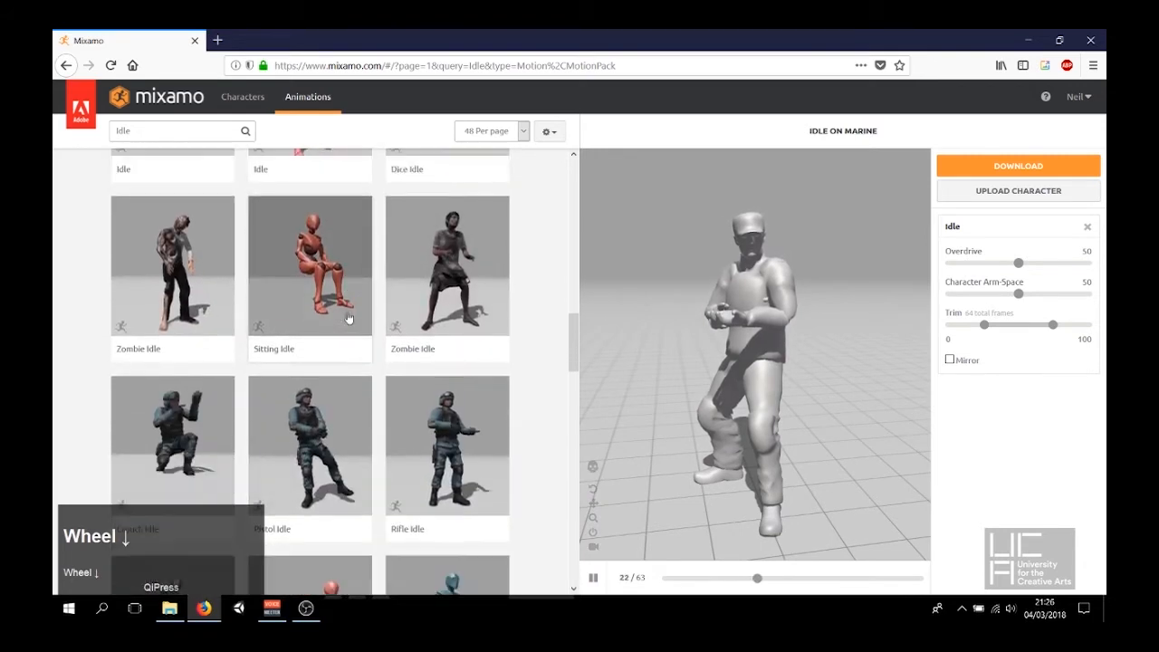
{"action": "scroll", "coordinate": [348, 318], "scroll_direction": "down", "scroll_amount": 2}
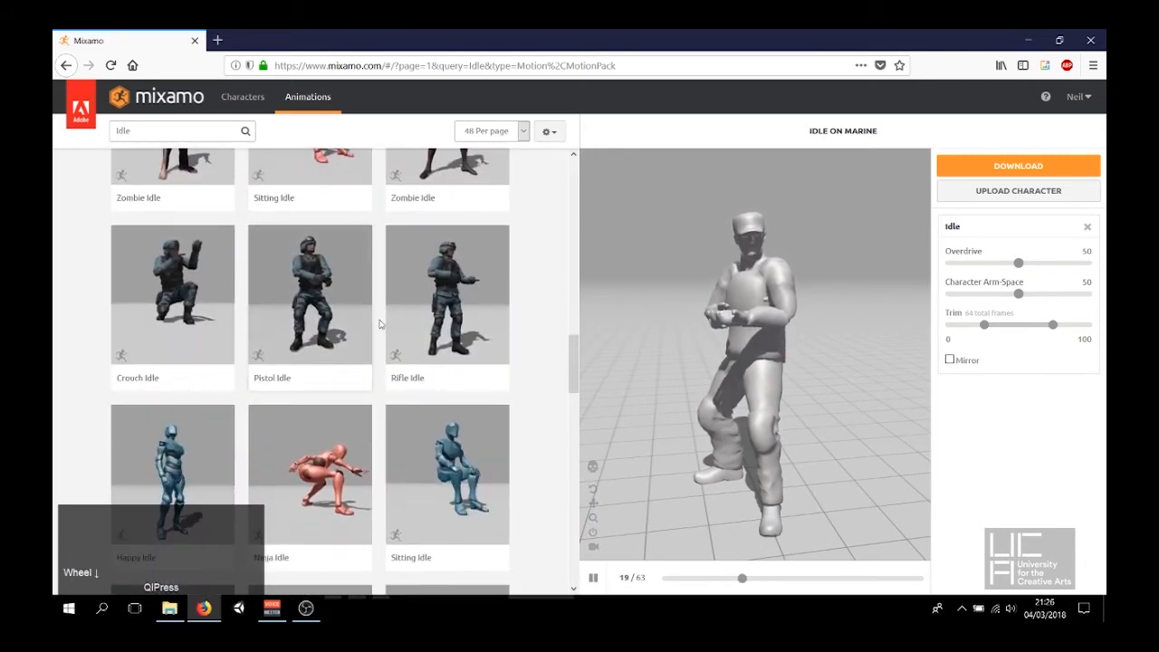
{"action": "left_click", "coordinate": [455, 300]}
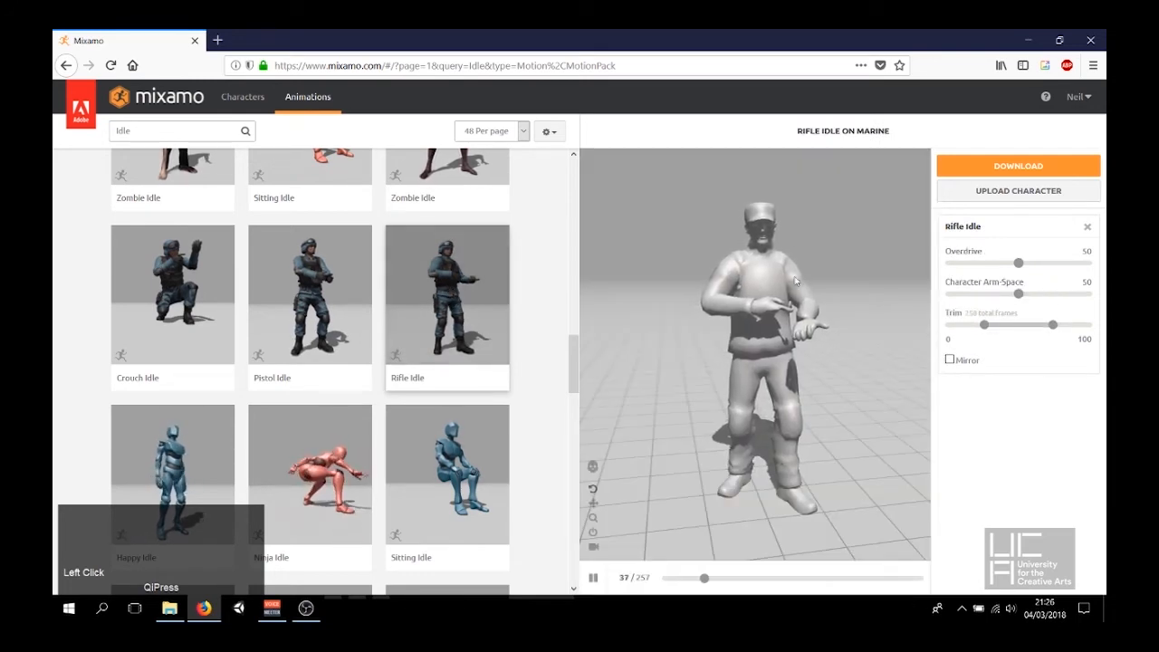
{"action": "left_click_drag", "start_coordinate": [727, 283], "coordinate": [763, 336]}
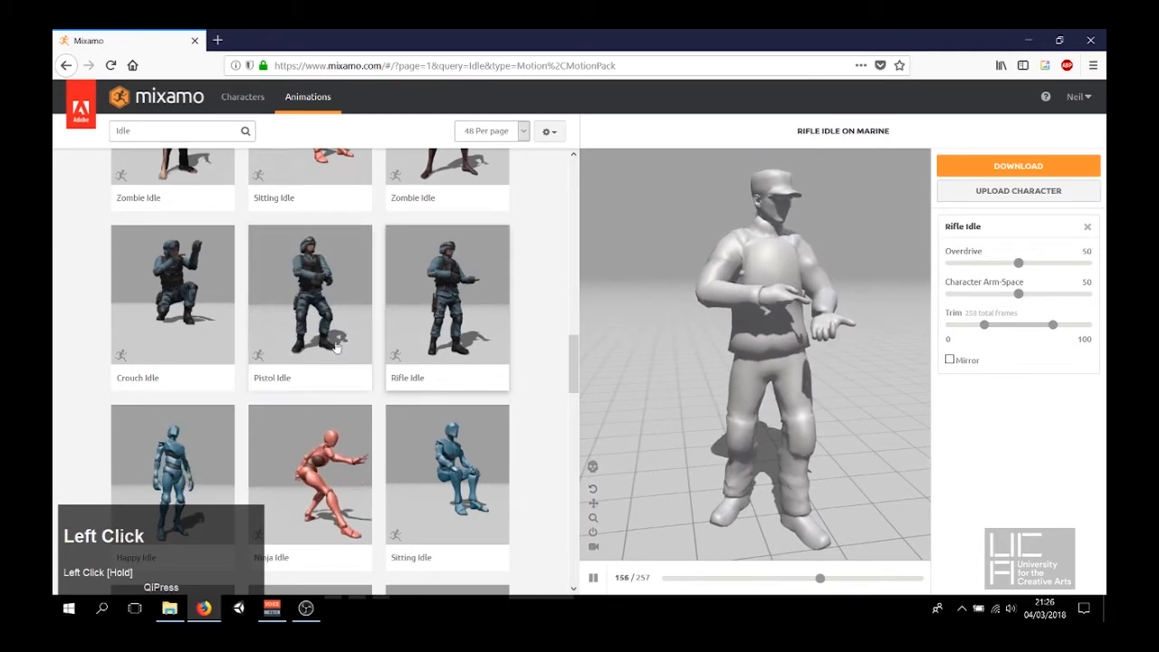
{"action": "scroll", "coordinate": [335, 347], "scroll_direction": "down", "scroll_amount": 5}
{"action": "scroll", "coordinate": [408, 338], "scroll_direction": "up", "scroll_amount": 6}
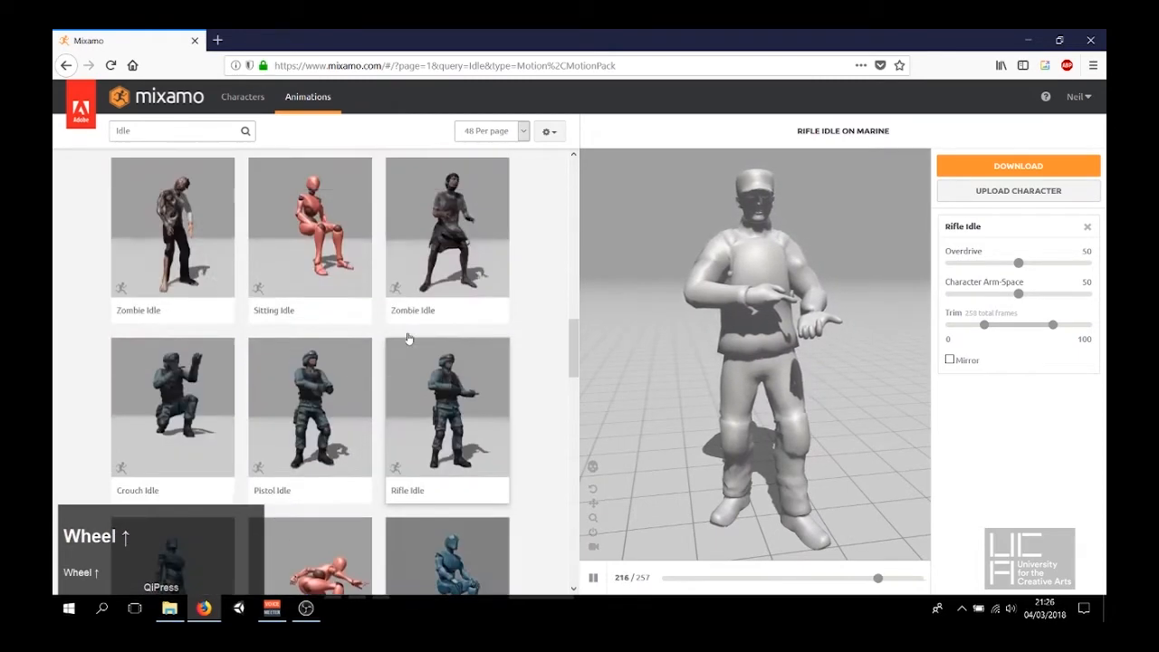
{"action": "scroll", "coordinate": [408, 338], "scroll_direction": "up", "scroll_amount": 3}
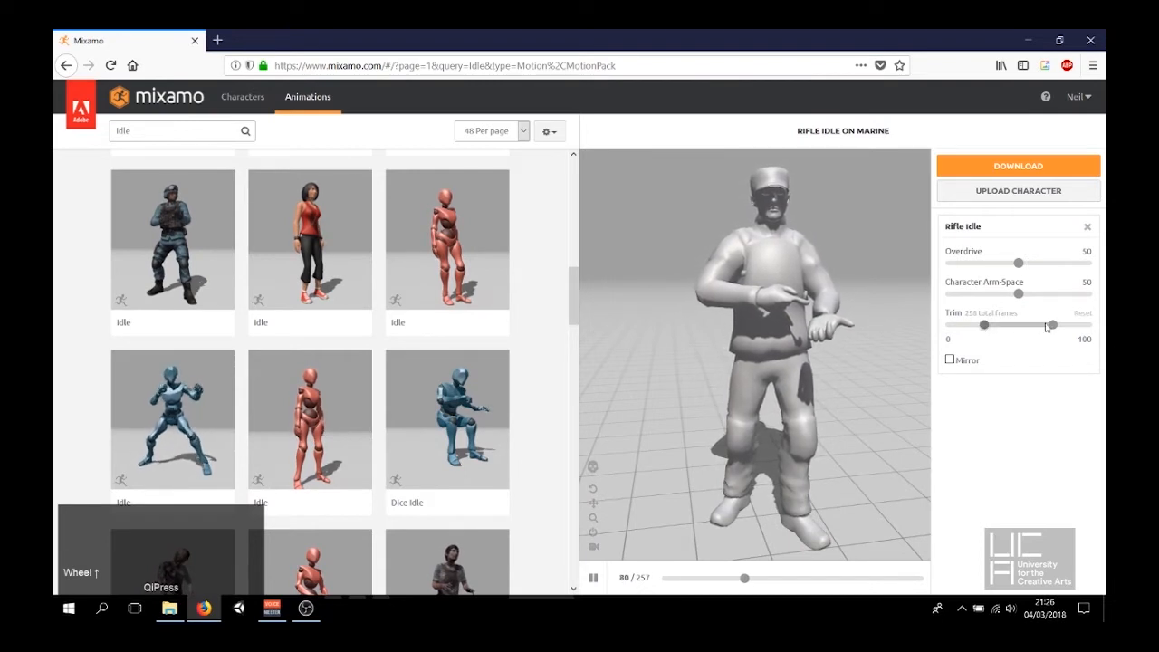
Try the Rifle Idle animation mirrored, look at the pose on the character, and turn mirroring back off
{"action": "left_click", "coordinate": [951, 360]}
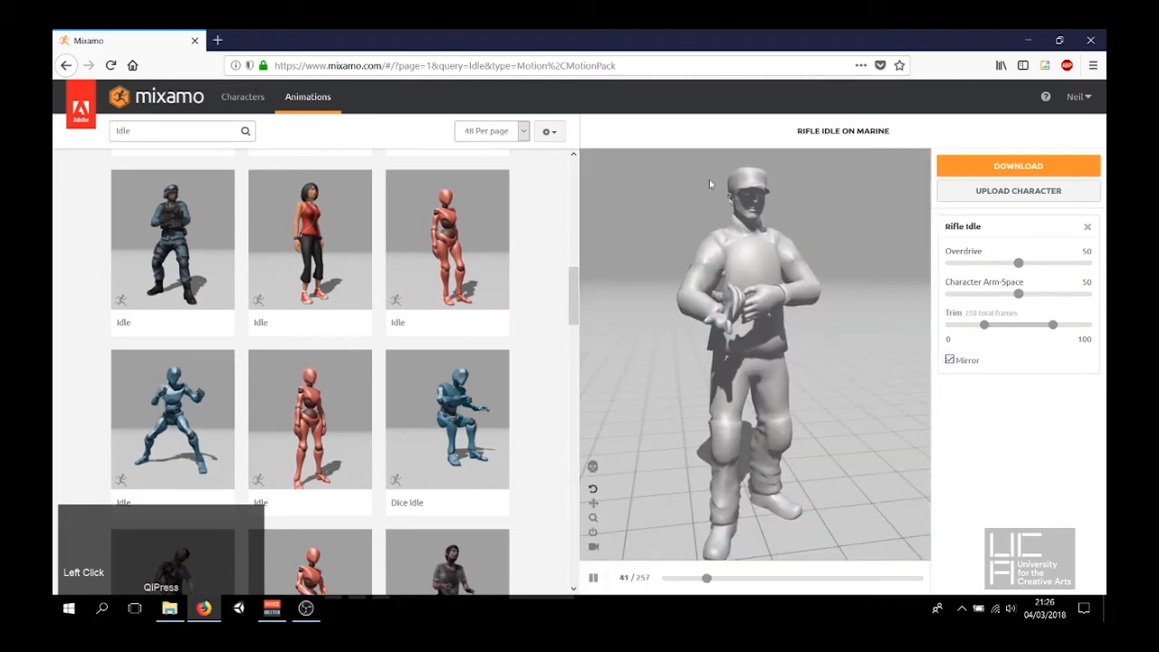
{"action": "left_click_drag", "start_coordinate": [695, 272], "coordinate": [909, 357]}
{"action": "left_click", "coordinate": [951, 360]}
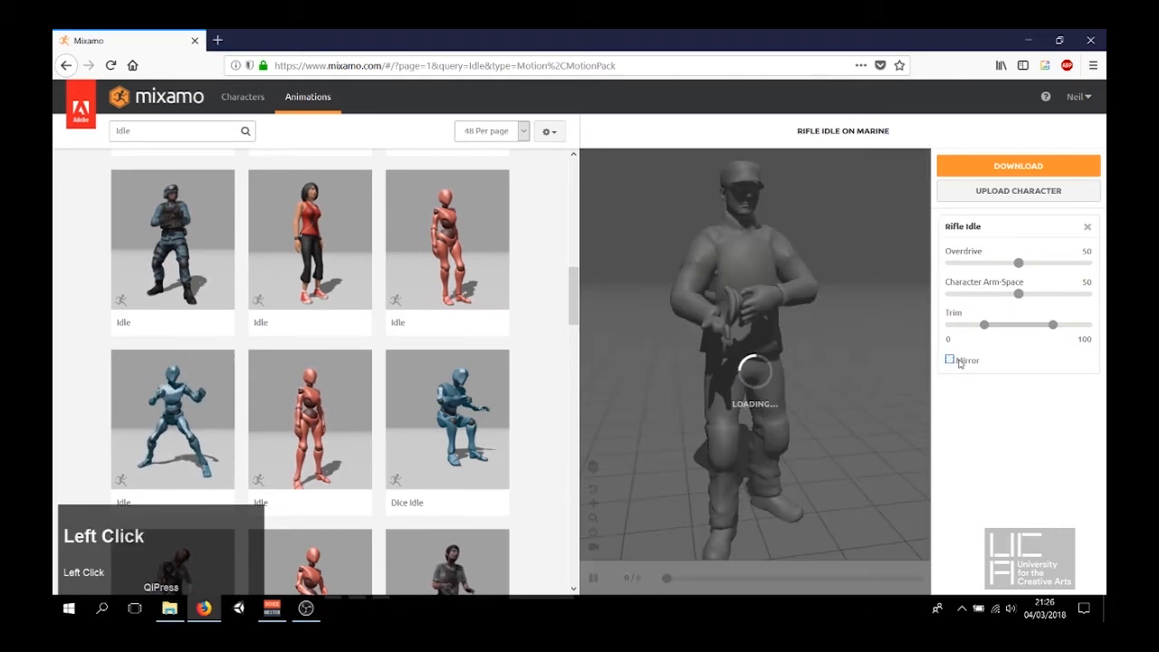
Try a Character Arm-Space of 79 on the Rifle Idle animation, inspect the arms, and reset the value
{"action": "mouse_move", "coordinate": [1022, 303]}
{"action": "left_mouse_down"}
{"action": "mouse_move", "coordinate": [1047, 300]}
{"action": "mouse_move", "coordinate": [1018, 295]}
{"action": "left_mouse_up"}
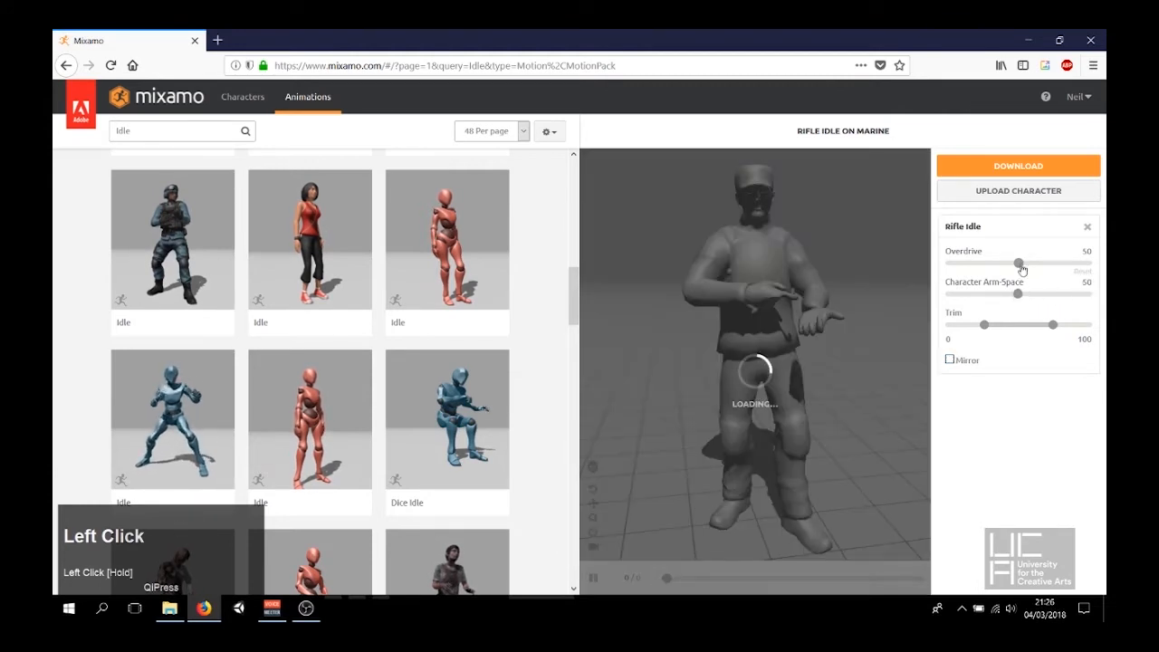
{"action": "left_click", "coordinate": [1059, 295]}
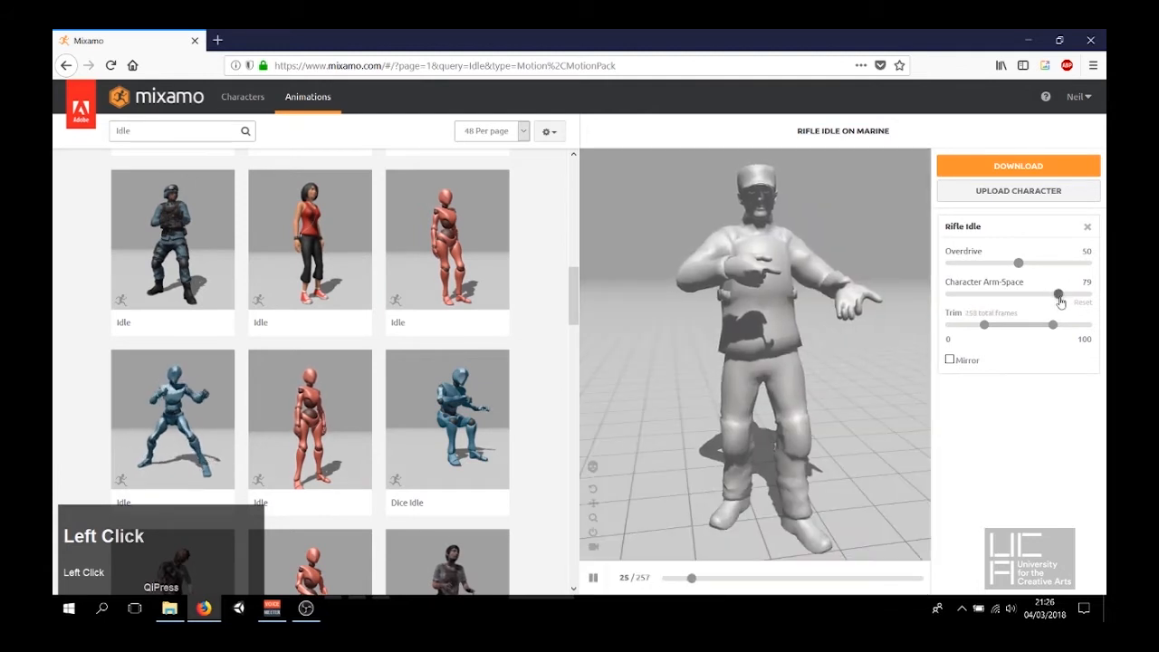
{"action": "left_click_drag", "start_coordinate": [797, 312], "coordinate": [745, 33]}
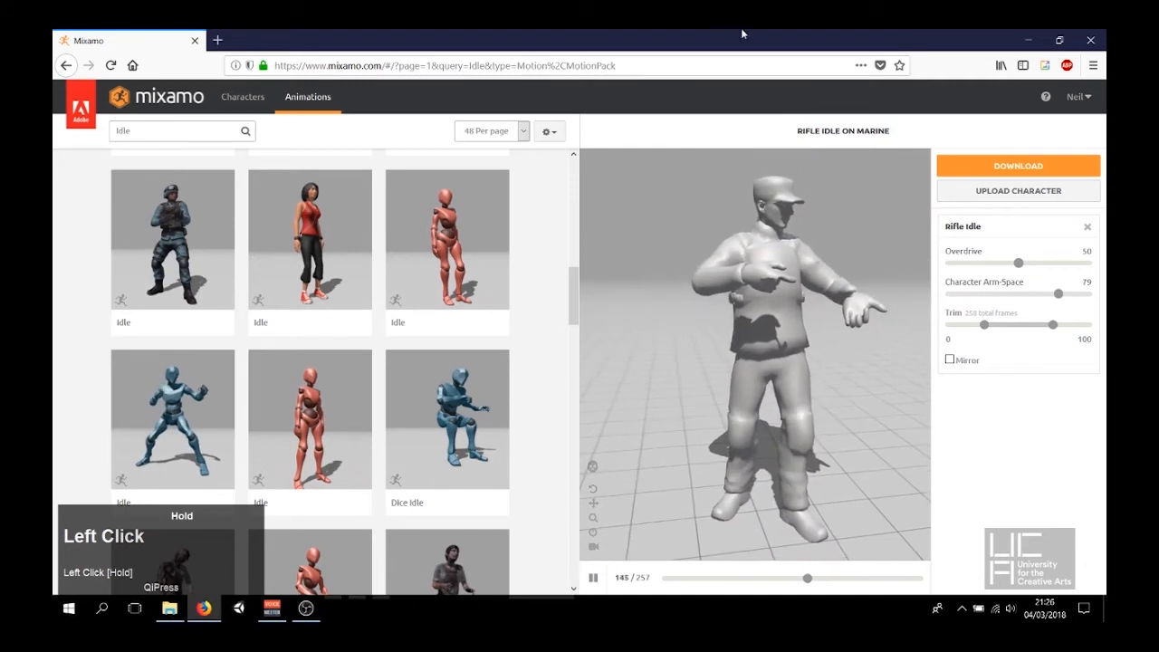
{"action": "left_click_drag", "start_coordinate": [786, 204], "coordinate": [784, 142]}
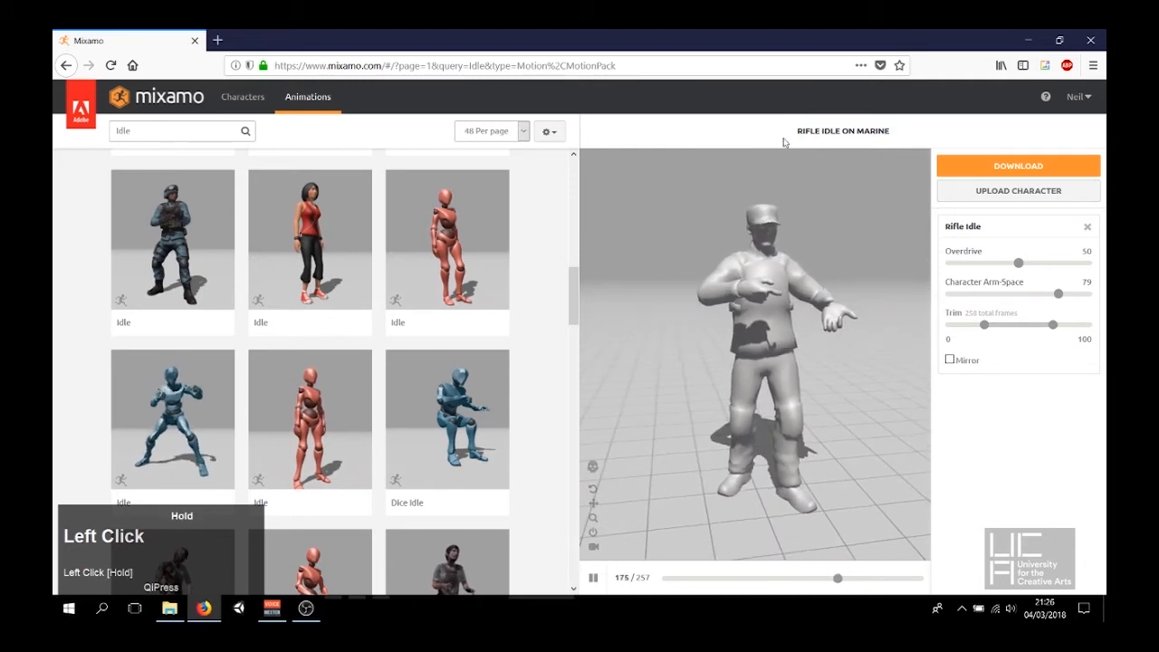
{"action": "left_click", "coordinate": [1082, 305]}
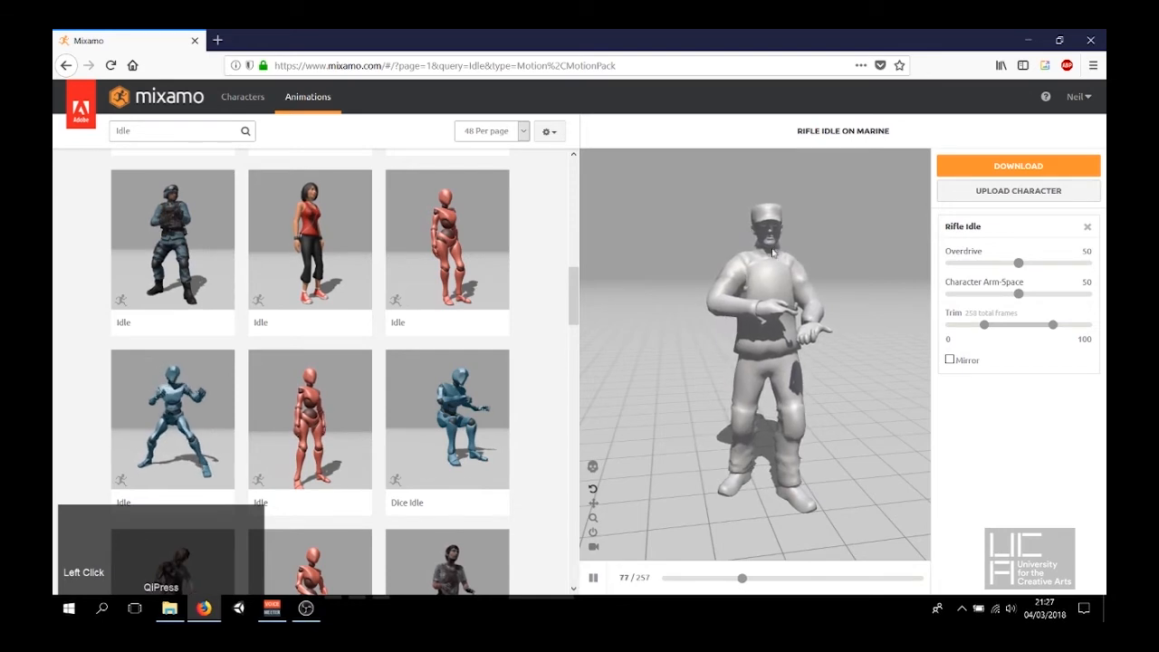
Open the download settings for the Rifle Idle animation and set FBX for Unity (.fbx) format at 30 frames per second
{"action": "scroll", "coordinate": [773, 253], "scroll_direction": "down", "scroll_amount": 1}
{"action": "scroll", "coordinate": [773, 252], "scroll_direction": "up", "scroll_amount": 1}
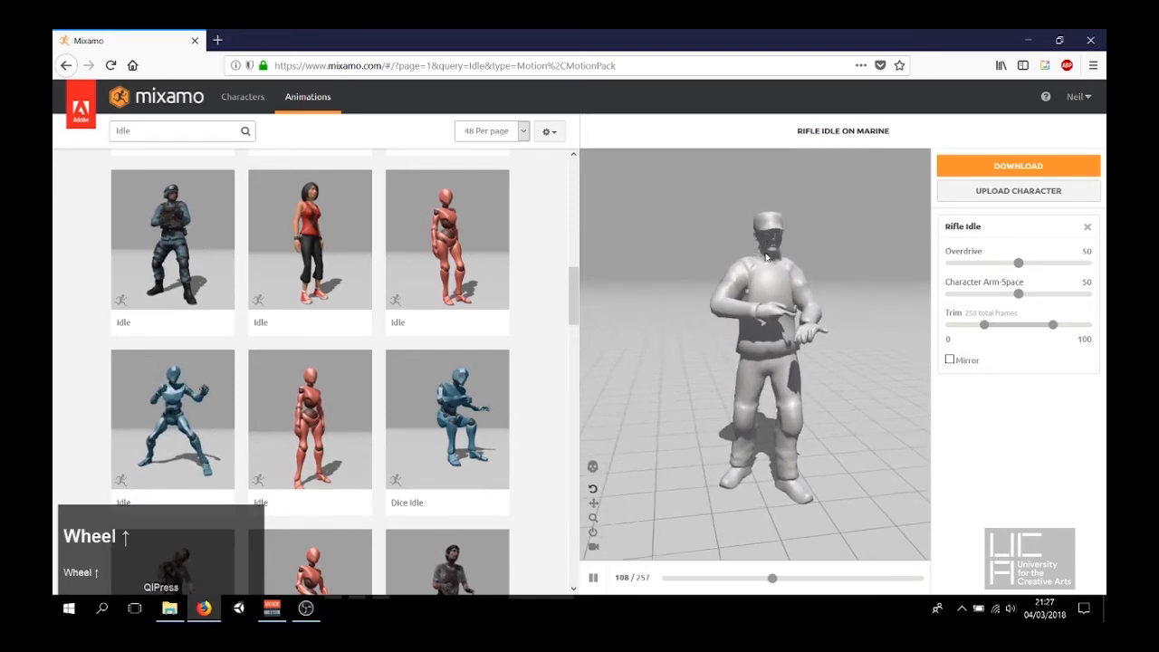
{"action": "left_click", "coordinate": [1037, 166]}
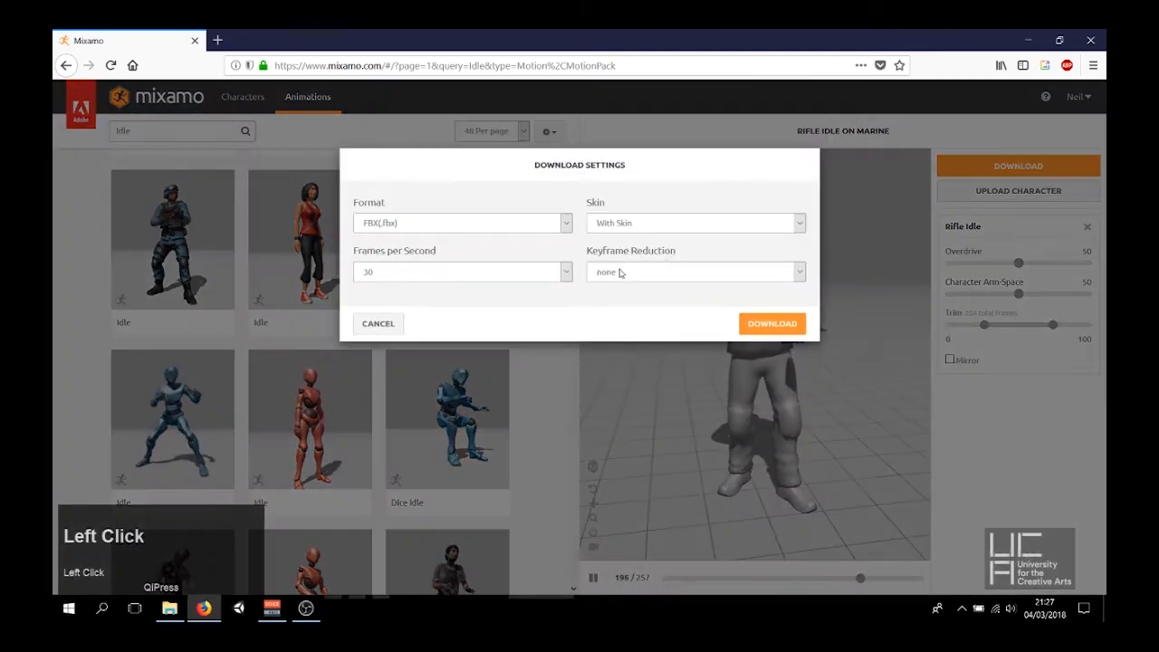
{"action": "left_click", "coordinate": [452, 221]}
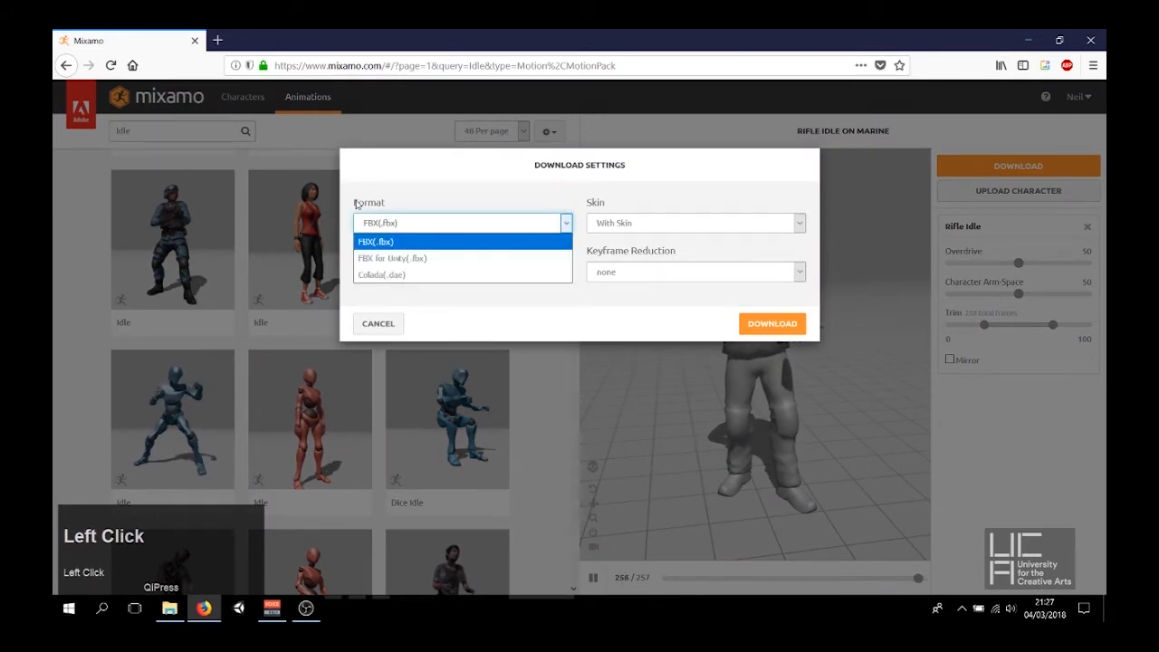
{"action": "left_click", "coordinate": [393, 258]}
{"action": "left_click", "coordinate": [401, 272]}
{"action": "left_click", "coordinate": [404, 278]}
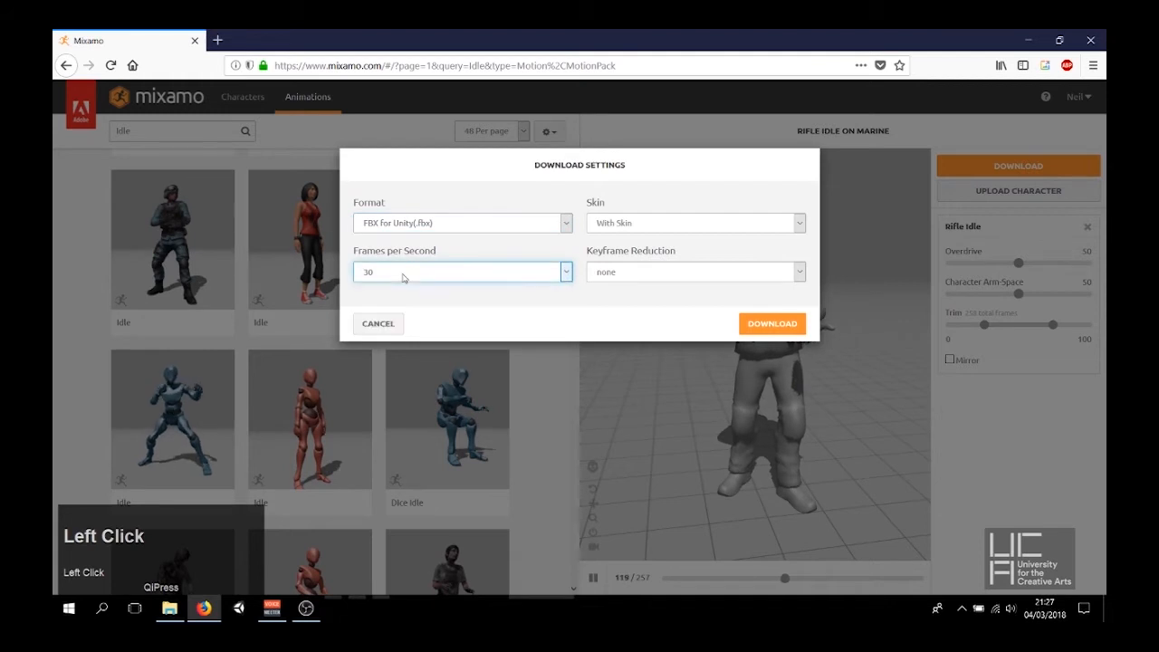
Review the skin options for the download and select With Skin
{"action": "left_click", "coordinate": [617, 225]}
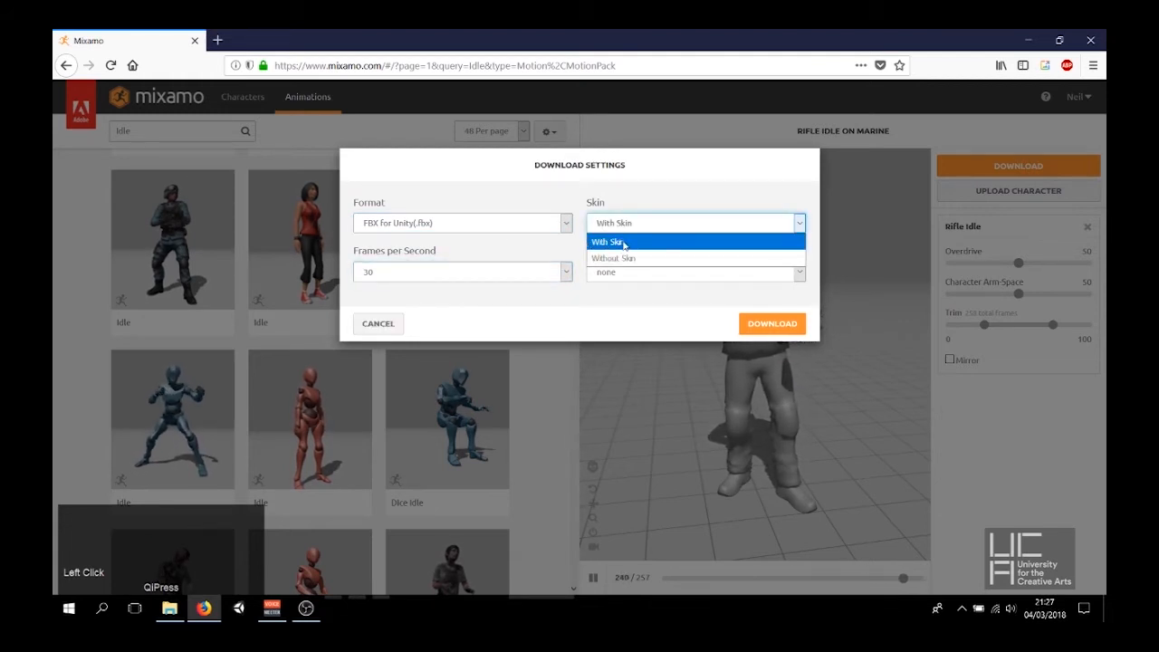
{"action": "left_click", "coordinate": [624, 243]}
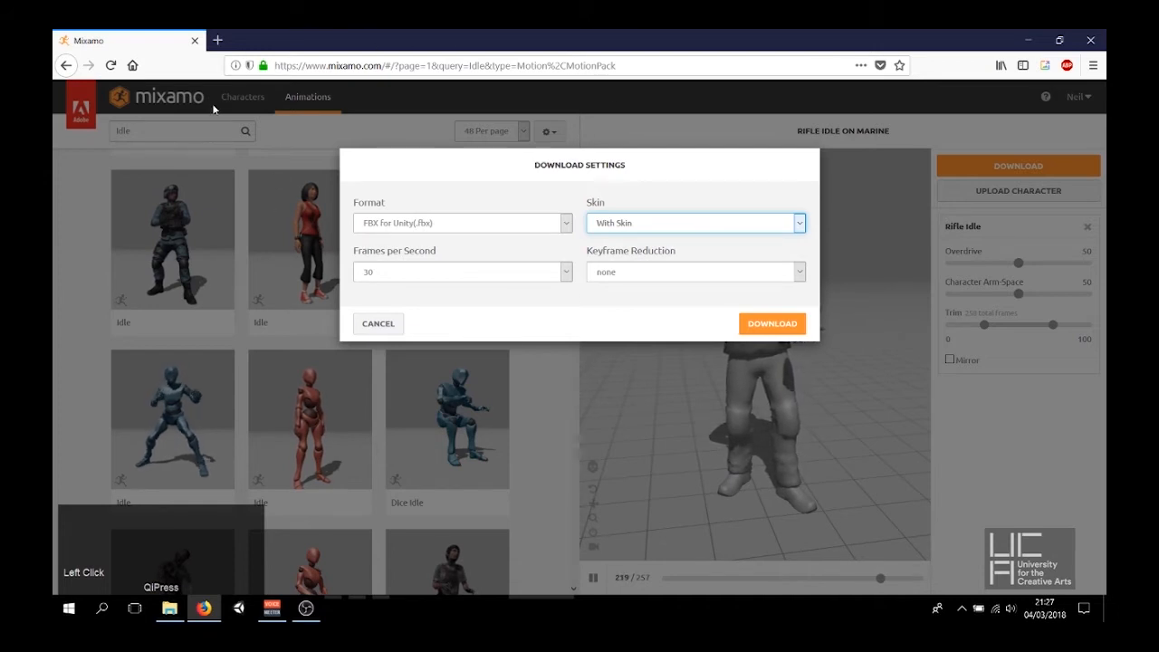
{"action": "left_click", "coordinate": [656, 229]}
{"action": "left_click", "coordinate": [650, 263]}
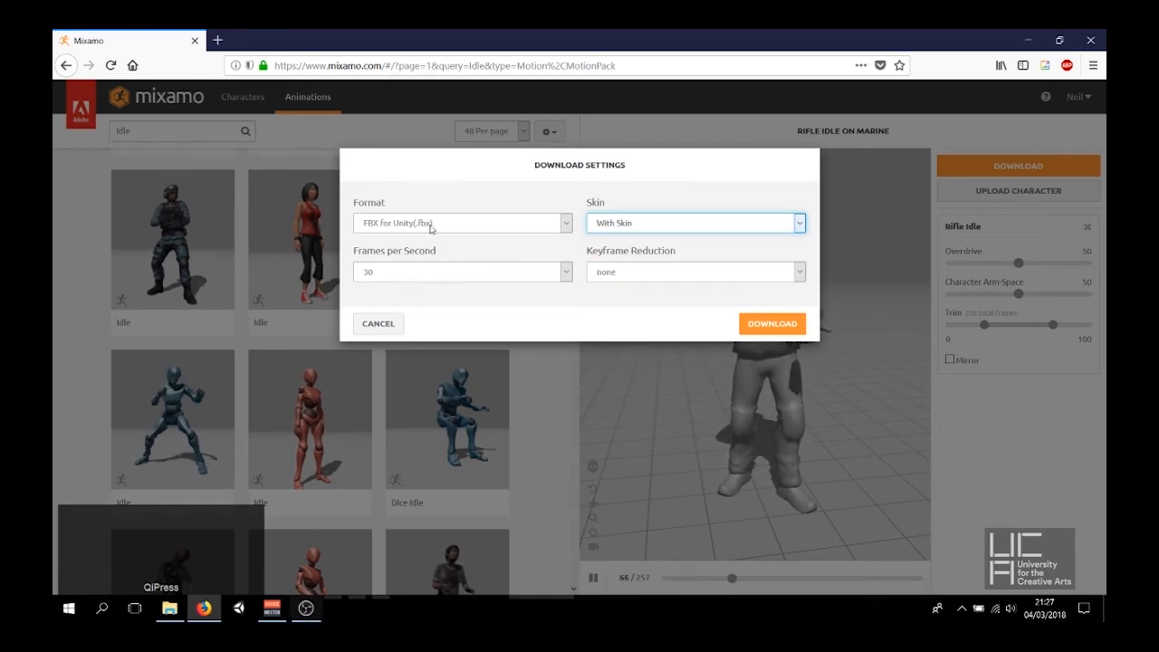
{"action": "left_click", "coordinate": [672, 223]}
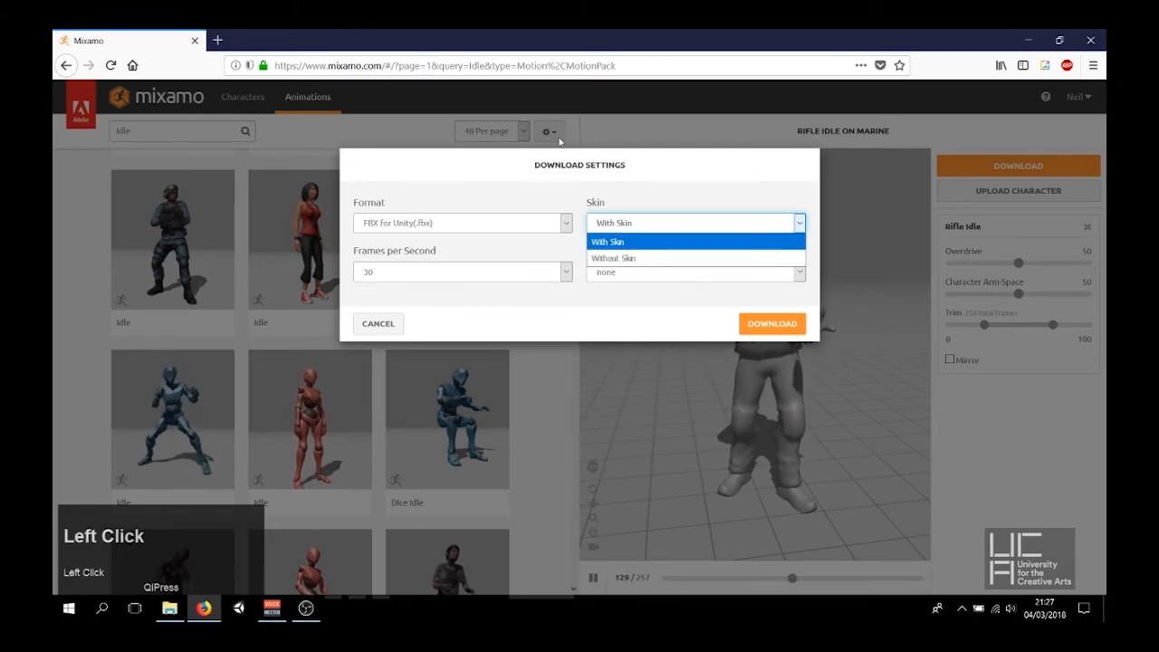
{"action": "left_click", "coordinate": [633, 241]}
Choose none for keyframe reduction and download the animated character as Marine@Rifle Idle.fbx
{"action": "left_click", "coordinate": [638, 275]}
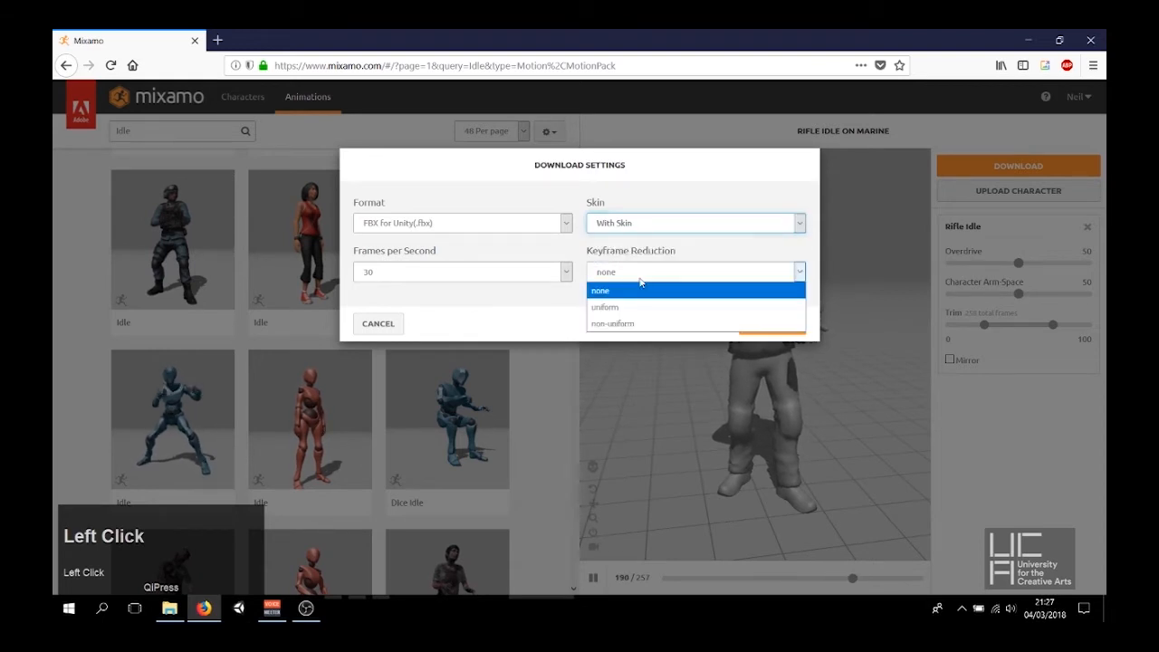
{"action": "left_click", "coordinate": [640, 284]}
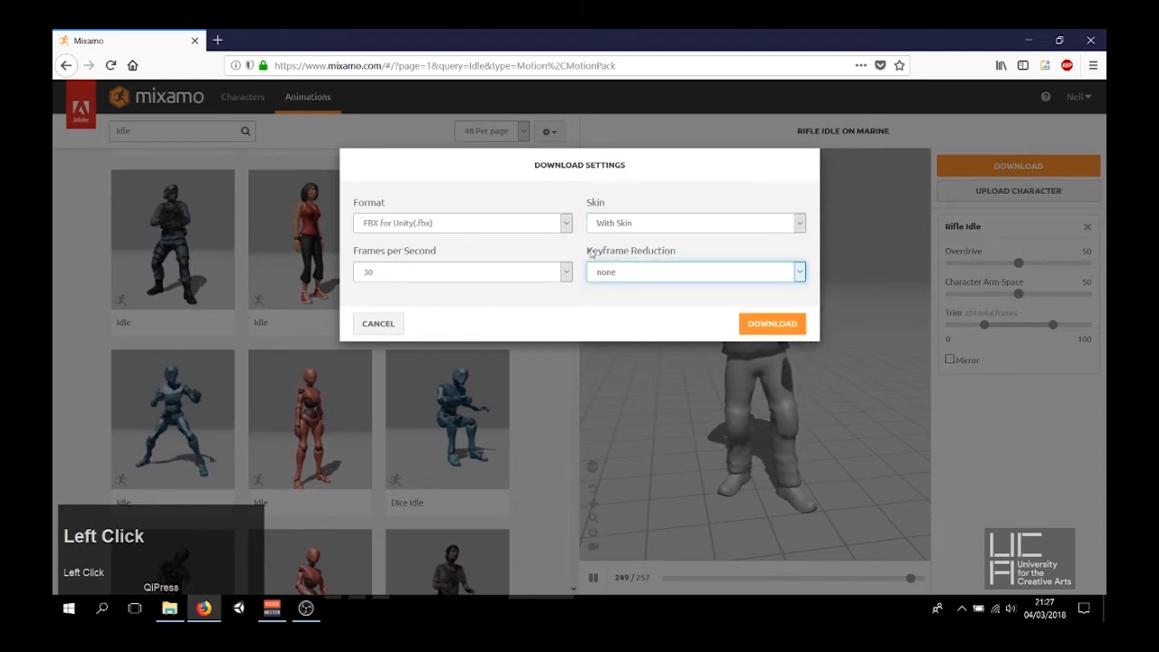
{"action": "left_click", "coordinate": [756, 332]}
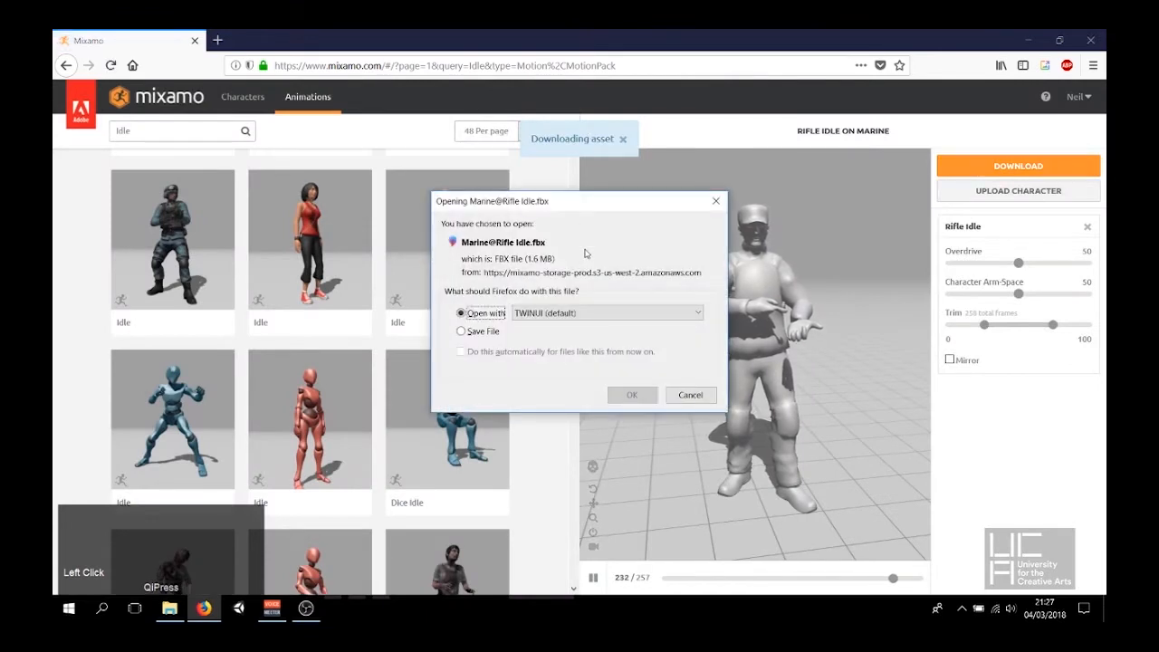
{"action": "left_click", "coordinate": [632, 394]}
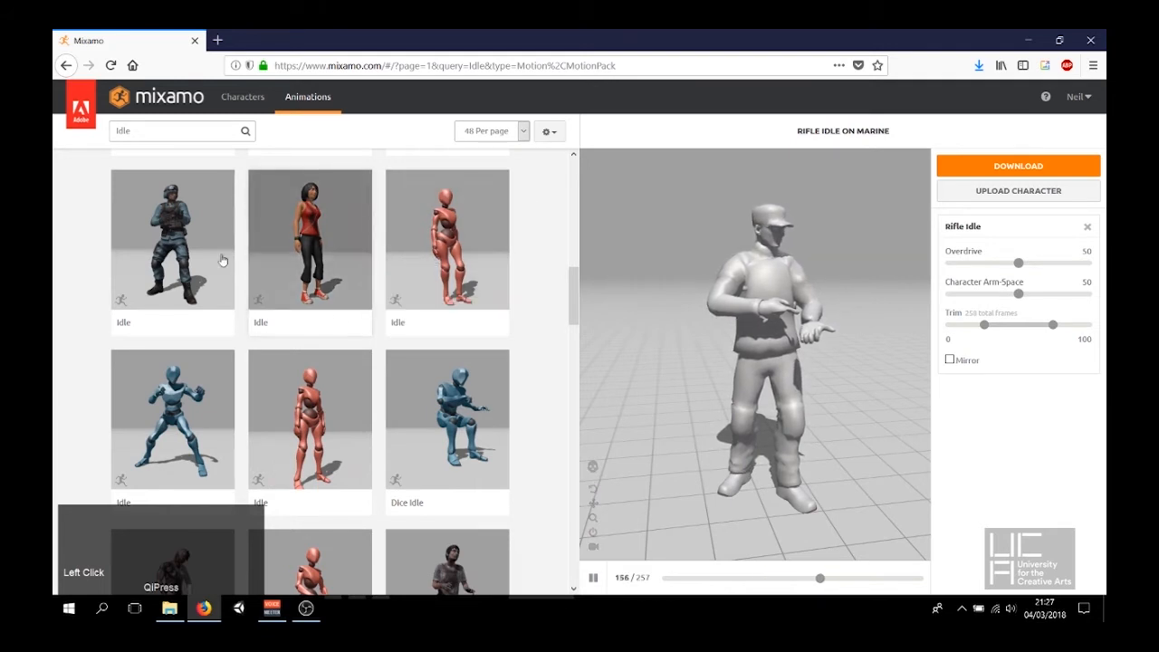
Search the animations library for "walking" and close the genre suggestions
{"action": "left_click", "coordinate": [155, 131]}
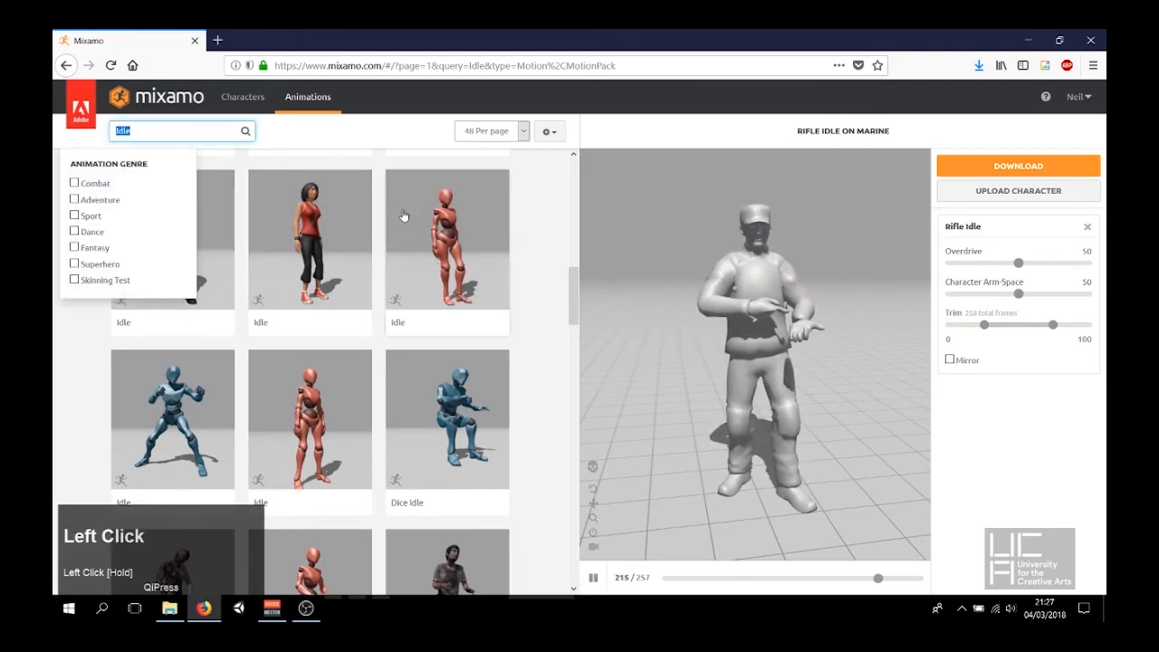
{"action": "type", "text": "walking"}
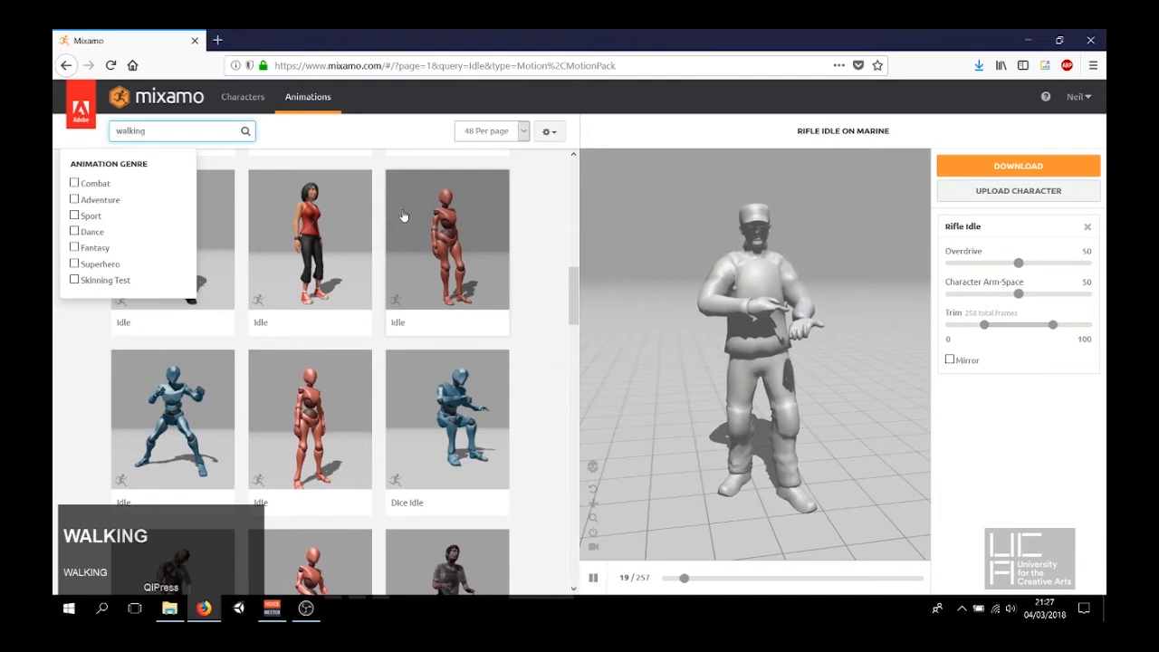
{"action": "key", "text": "Return"}
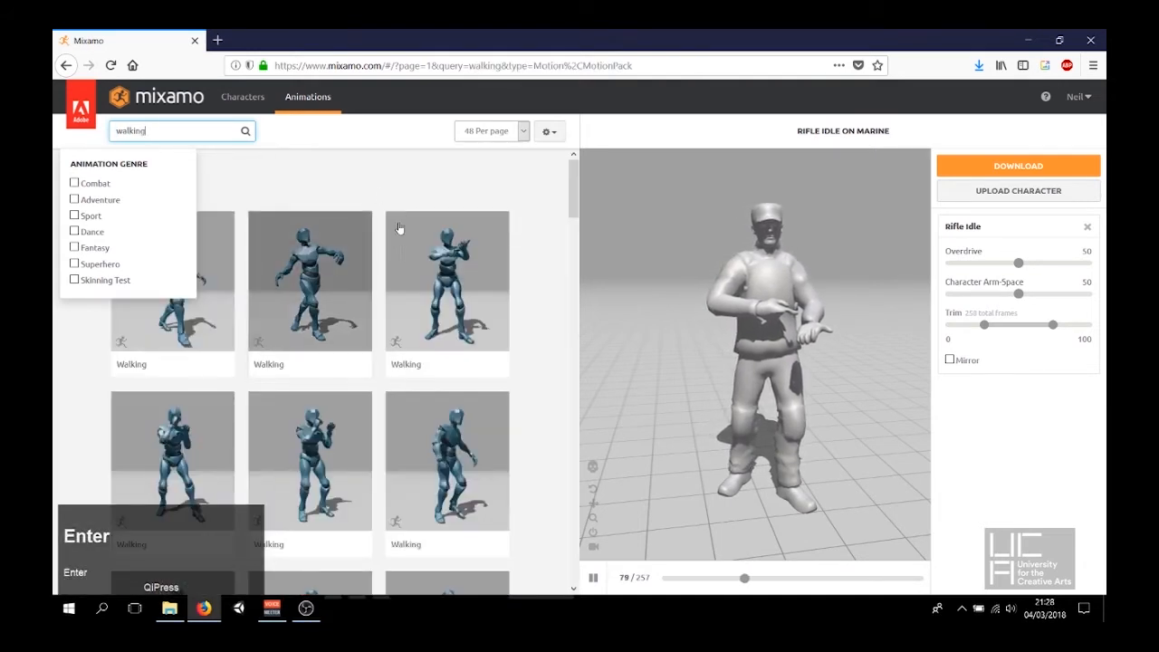
{"action": "left_click", "coordinate": [431, 182]}
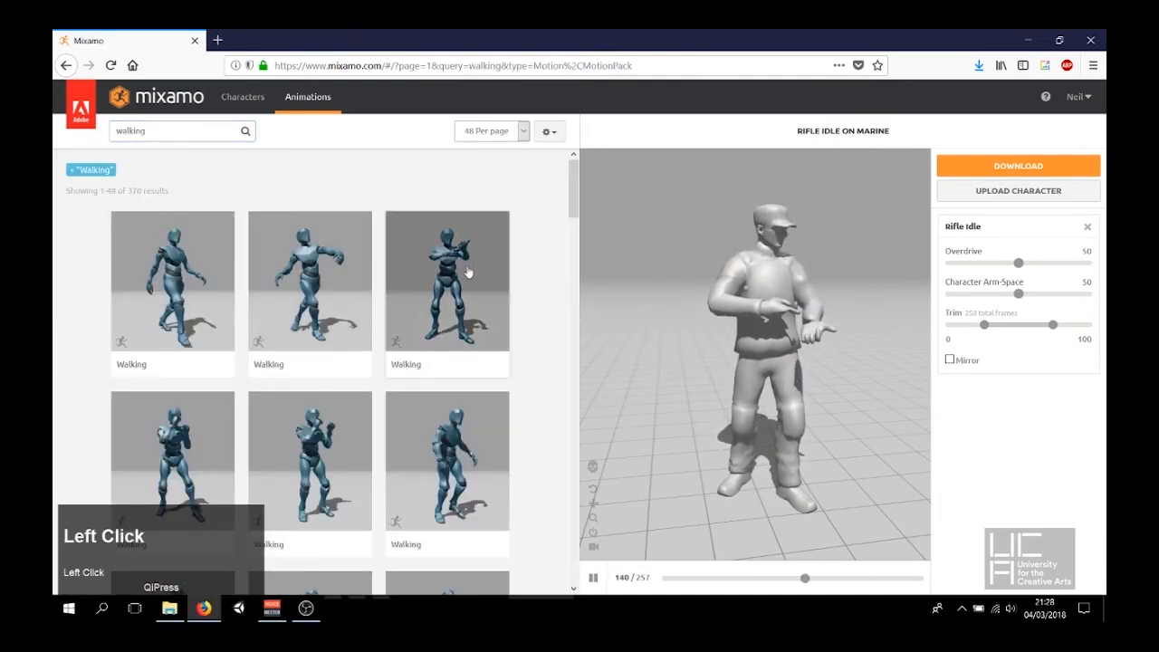
Look through the first page of walking animations for one that suits the rifle-carrying marine
{"action": "scroll", "coordinate": [463, 264], "scroll_direction": "down", "scroll_amount": 3}
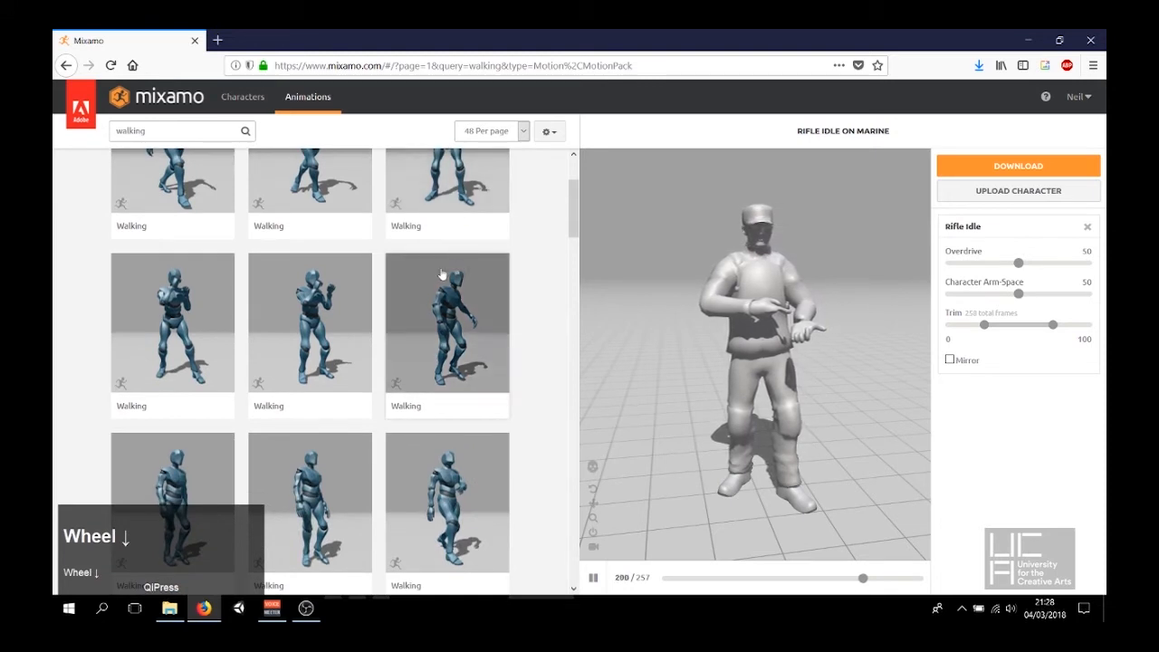
{"action": "scroll", "coordinate": [440, 275], "scroll_direction": "down", "scroll_amount": 6}
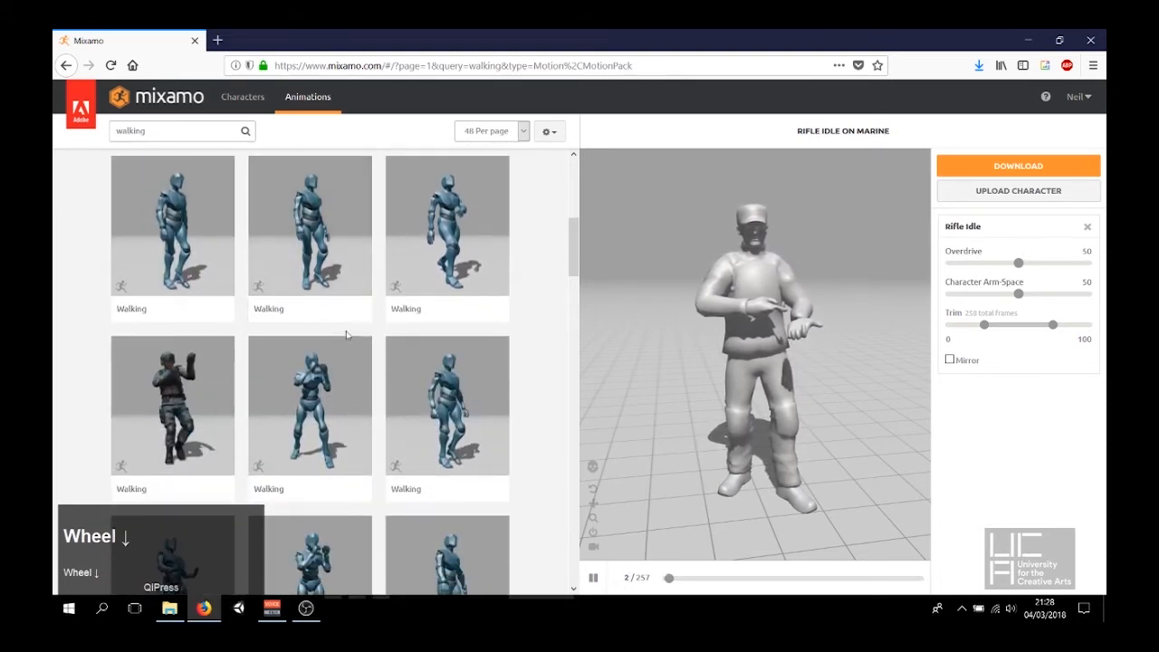
{"action": "scroll", "coordinate": [380, 317], "scroll_direction": "down", "scroll_amount": 8}
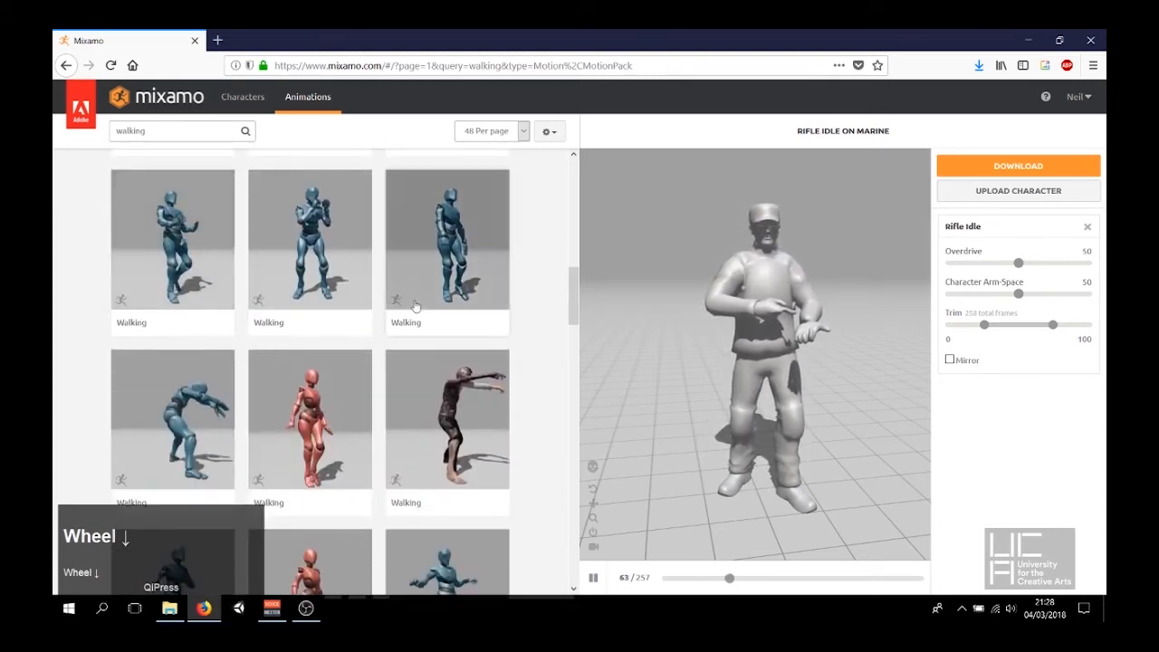
{"action": "scroll", "coordinate": [216, 280], "scroll_direction": "down", "scroll_amount": 8}
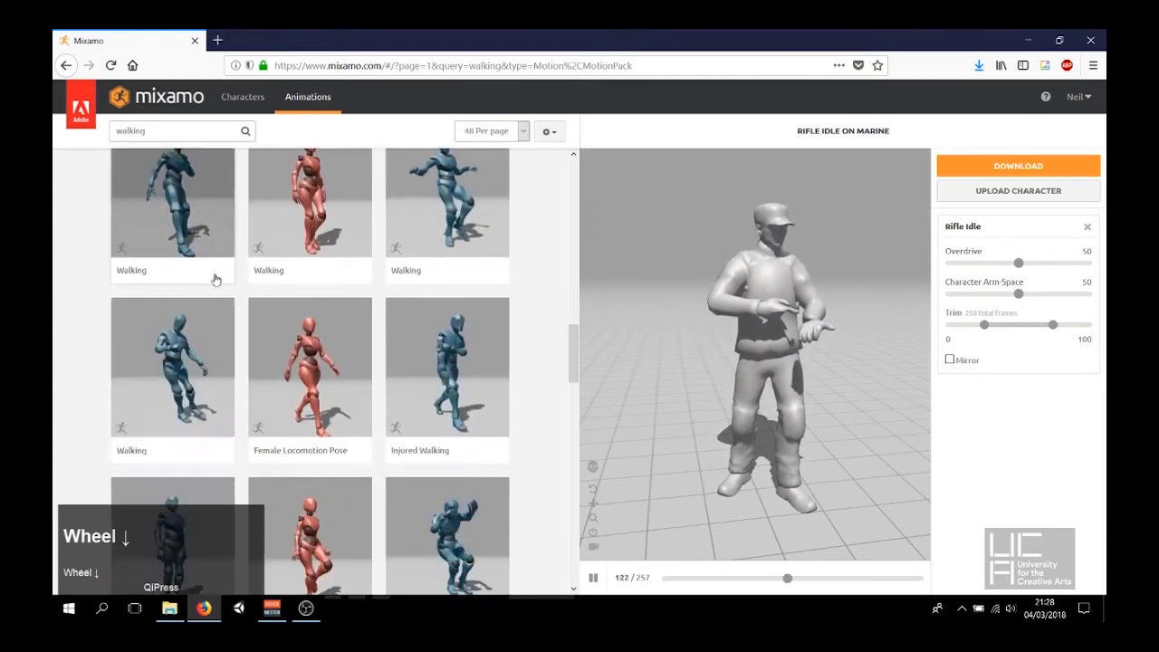
{"action": "scroll", "coordinate": [215, 280], "scroll_direction": "down", "scroll_amount": 1}
{"action": "scroll", "coordinate": [215, 280], "scroll_direction": "down", "scroll_amount": 5}
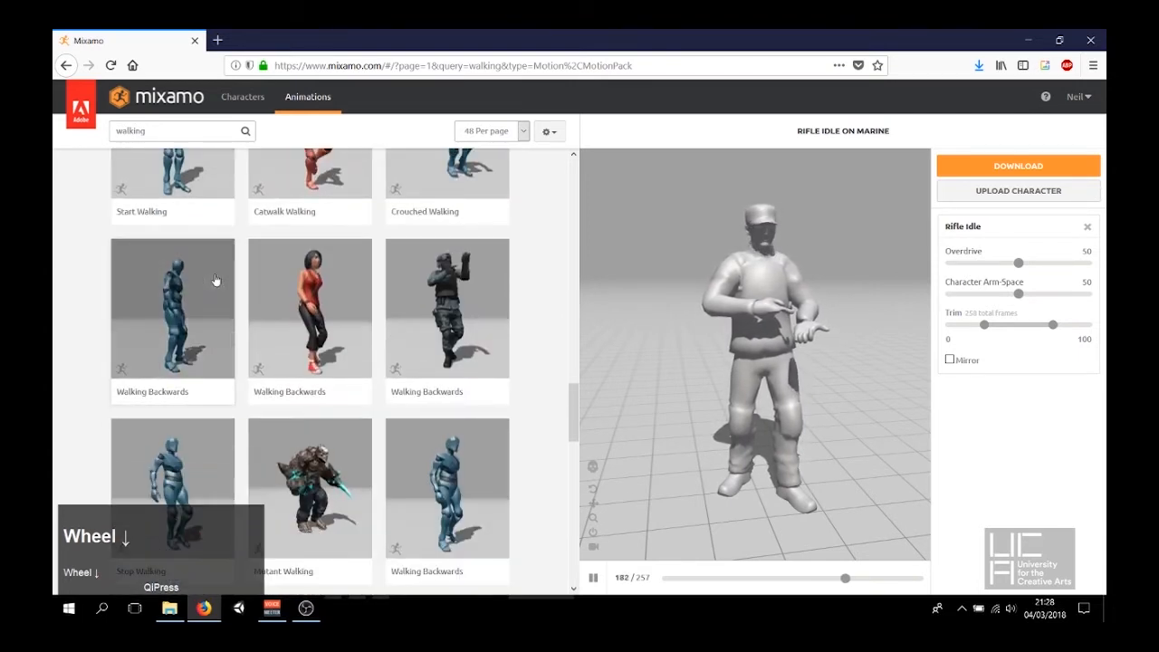
{"action": "scroll", "coordinate": [380, 253], "scroll_direction": "down", "scroll_amount": 1}
{"action": "scroll", "coordinate": [465, 241], "scroll_direction": "down", "scroll_amount": 2}
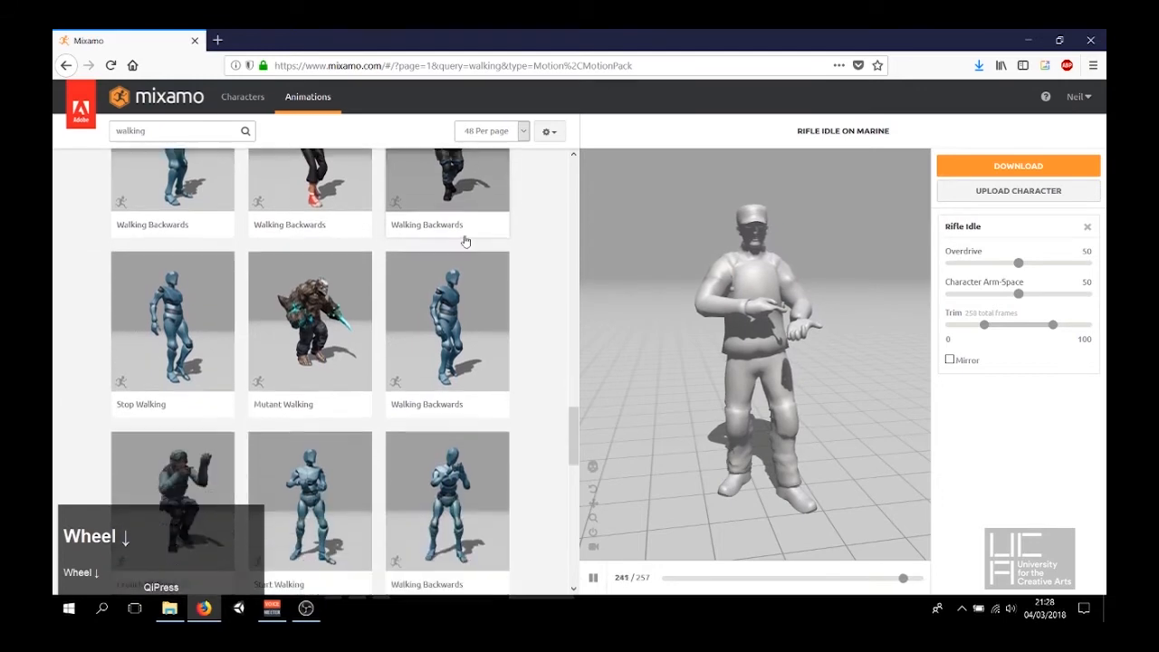
{"action": "scroll", "coordinate": [249, 263], "scroll_direction": "down", "scroll_amount": 3}
{"action": "scroll", "coordinate": [362, 298], "scroll_direction": "down", "scroll_amount": 3}
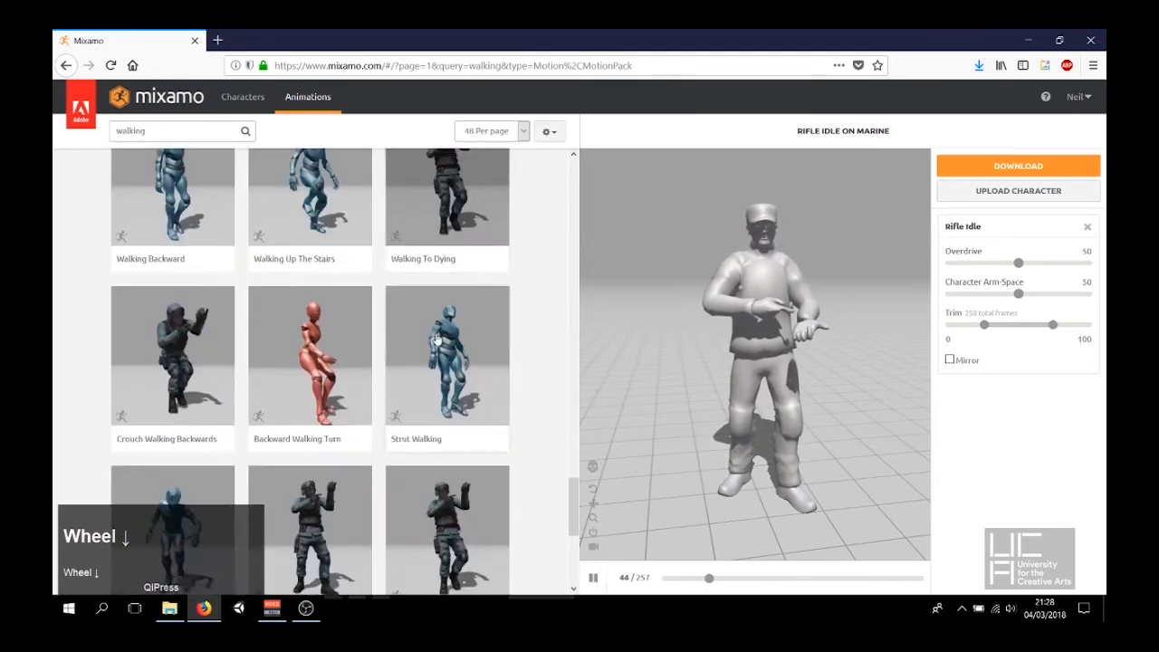
{"action": "scroll", "coordinate": [214, 310], "scroll_direction": "down", "scroll_amount": 3}
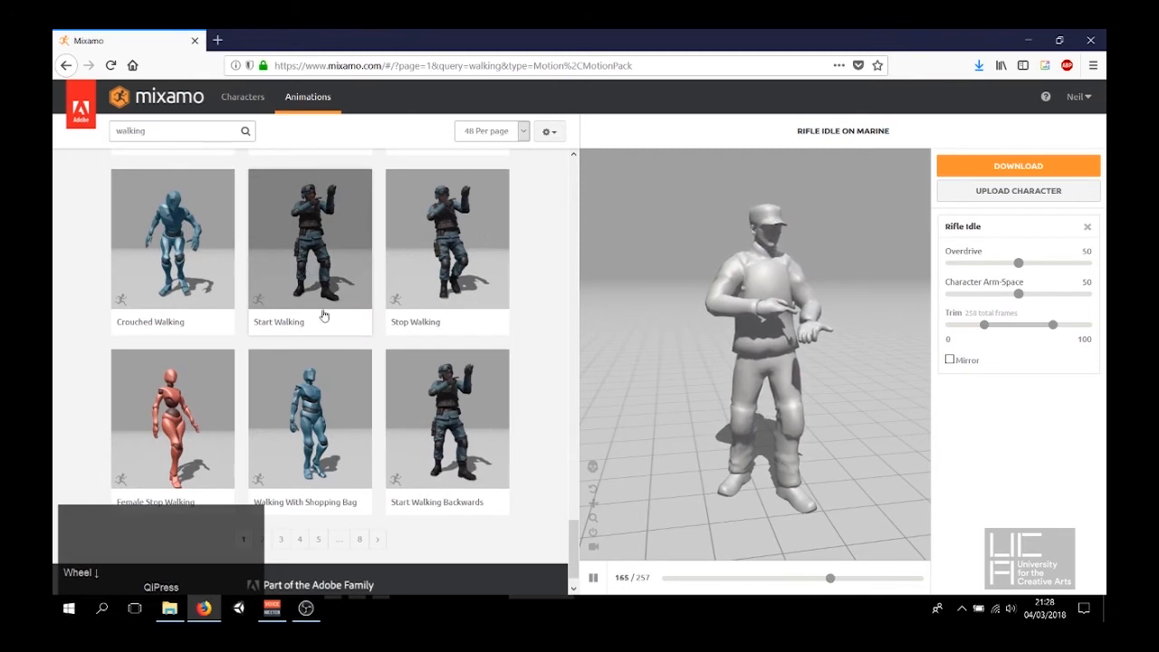
{"action": "scroll", "coordinate": [288, 203], "scroll_direction": "down", "scroll_amount": 1}
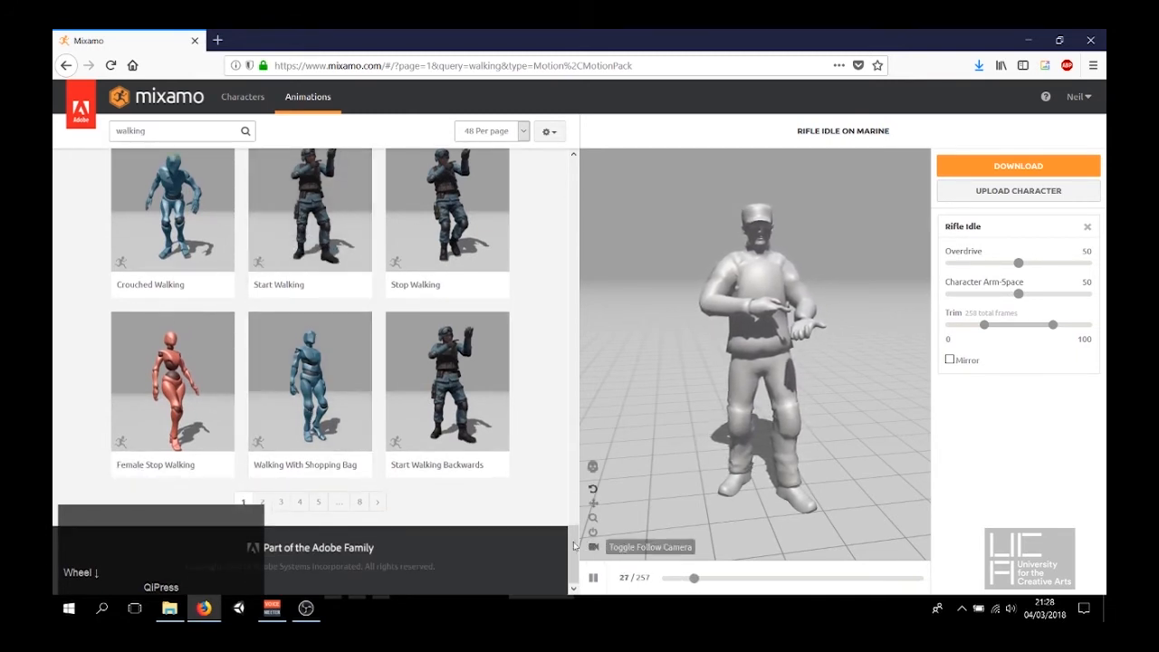
Return to the start of the walking results and apply the third Walking animation in the first row to the Marine
{"action": "left_click_drag", "start_coordinate": [574, 545], "coordinate": [547, 186]}
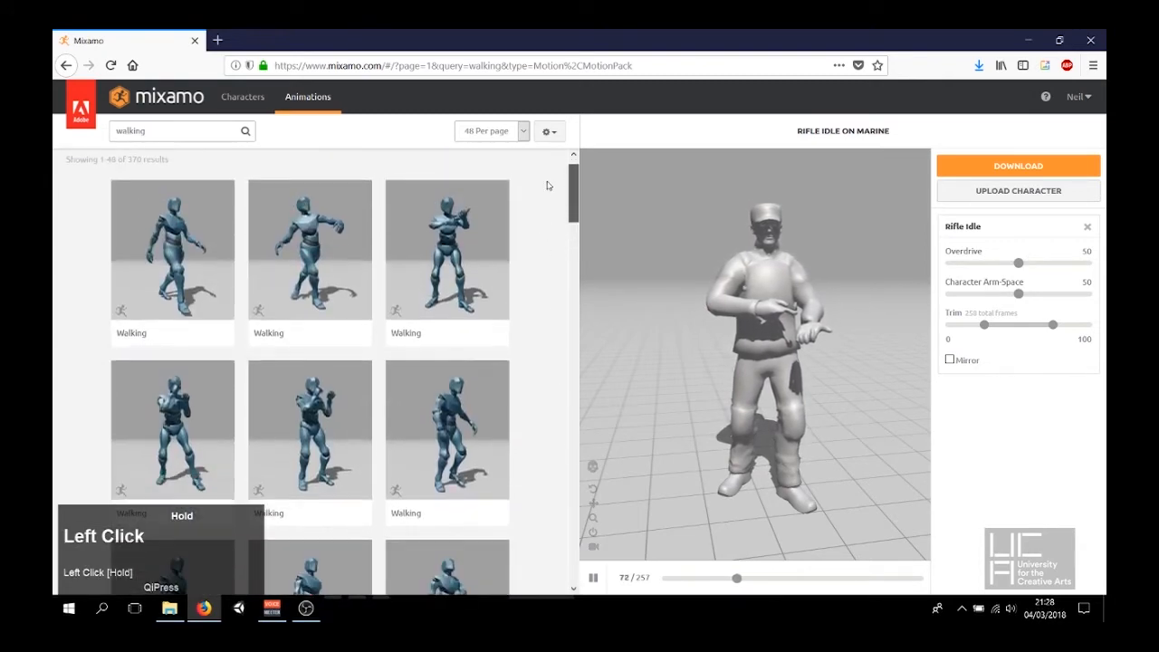
{"action": "left_click", "coordinate": [480, 220]}
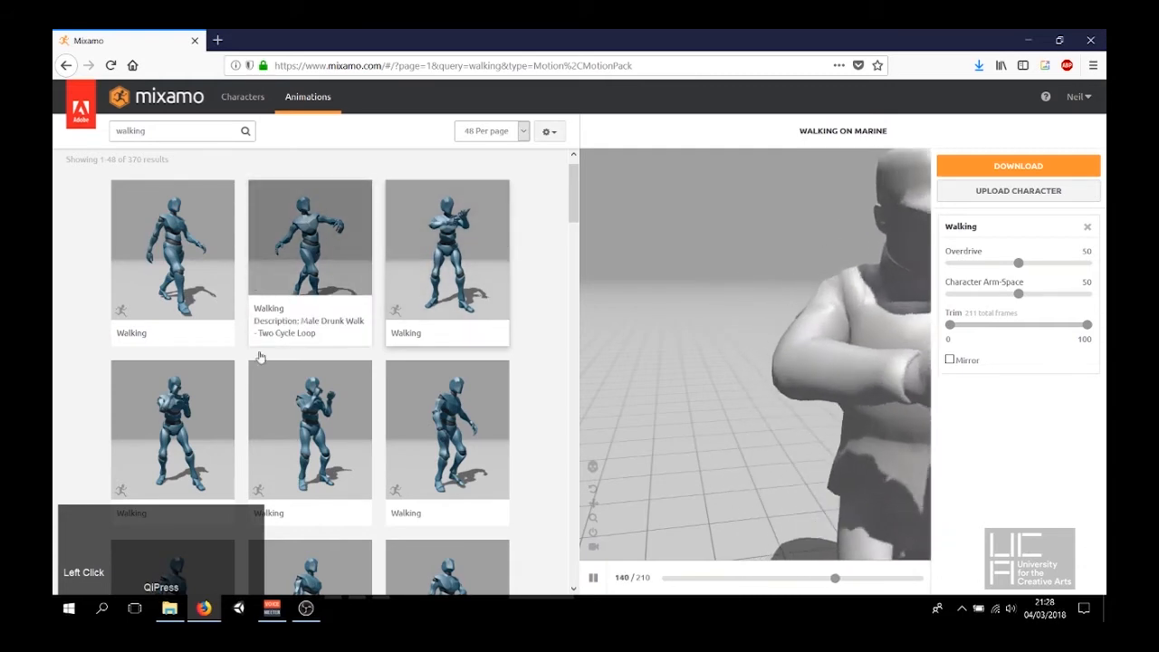
{"action": "scroll", "coordinate": [258, 355], "scroll_direction": "down", "scroll_amount": 4}
{"action": "scroll", "coordinate": [256, 355], "scroll_direction": "up", "scroll_amount": 2}
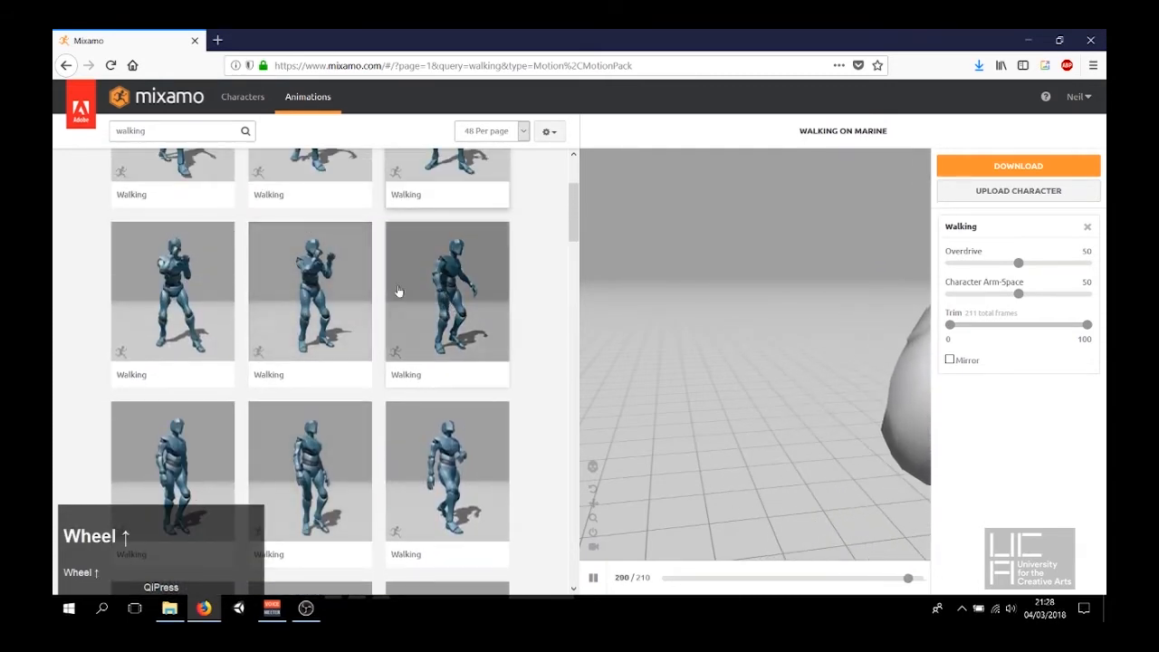
{"action": "left_click", "coordinate": [1050, 164]}
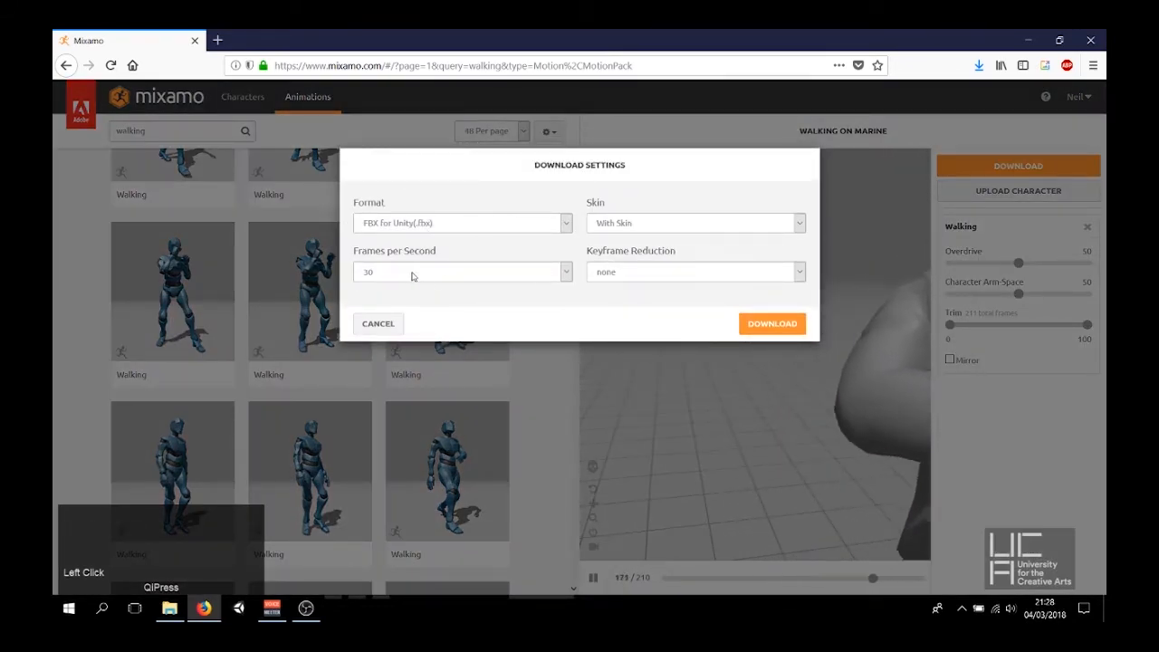
{"action": "left_click", "coordinate": [621, 225]}
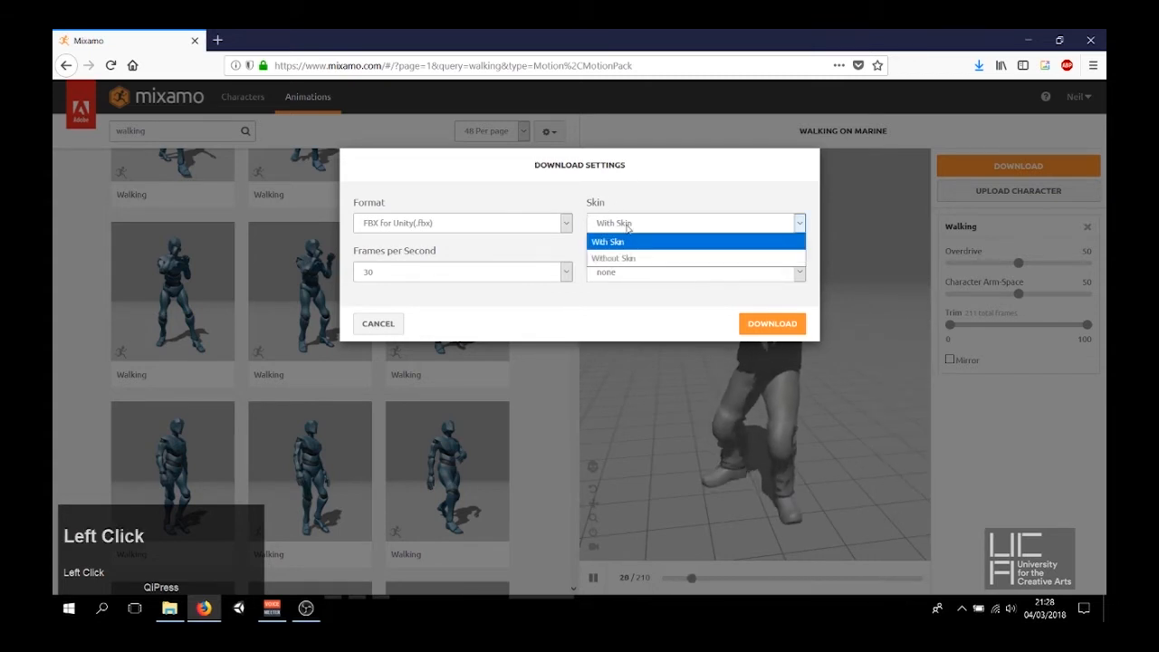
{"action": "left_click", "coordinate": [626, 256]}
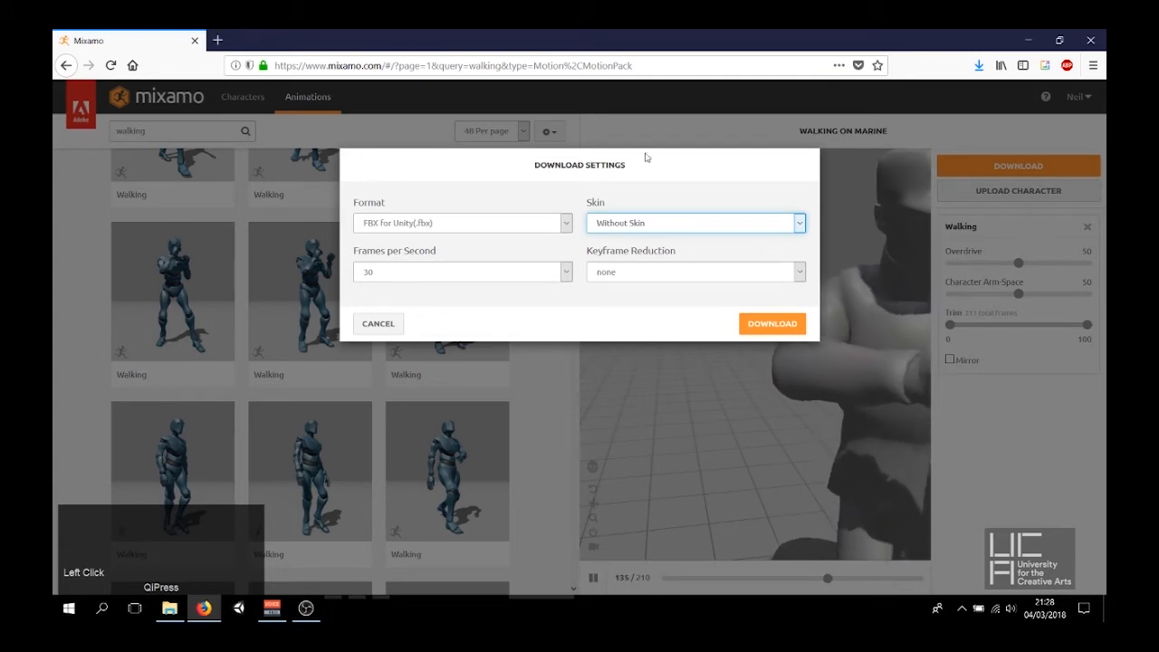
{"action": "left_click", "coordinate": [772, 324]}
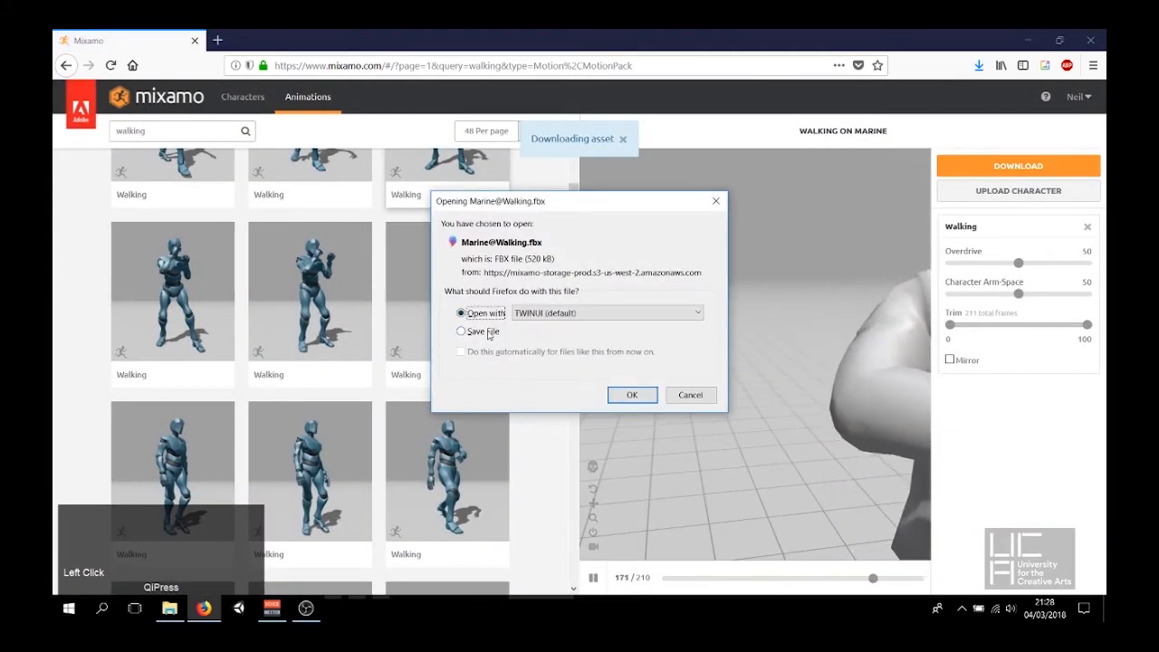
{"action": "left_click", "coordinate": [484, 332]}
{"action": "left_click", "coordinate": [653, 394]}
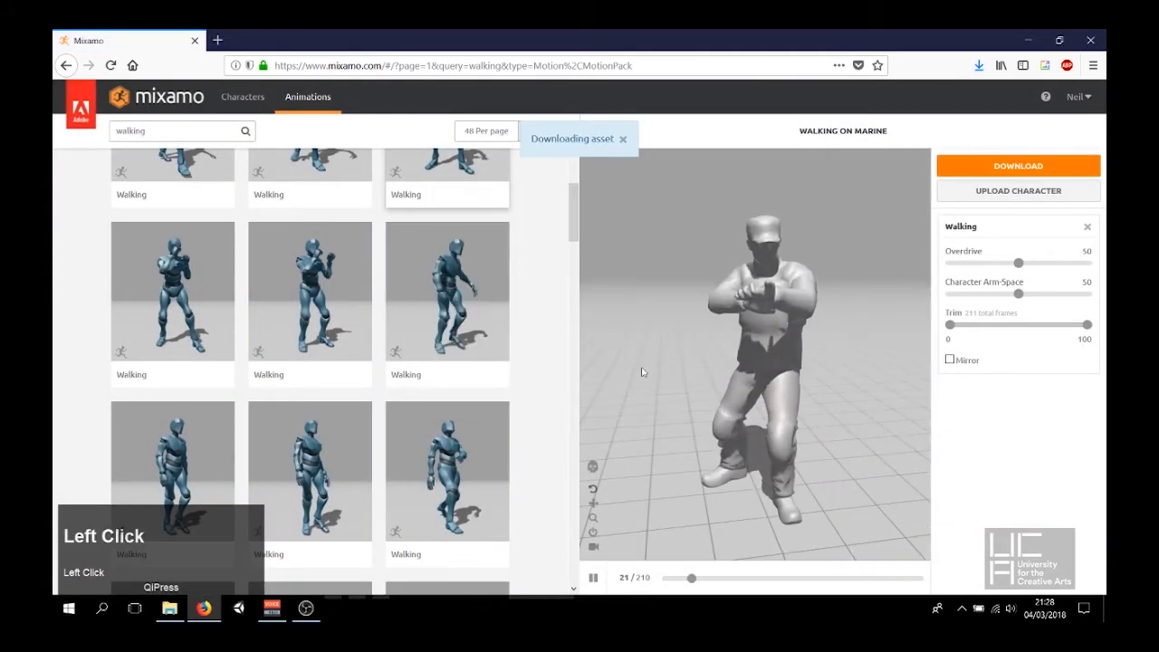
Replace the animation search with "running"
{"action": "scroll", "coordinate": [340, 156], "scroll_direction": "up", "scroll_amount": 3}
{"action": "left_click", "coordinate": [199, 131]}
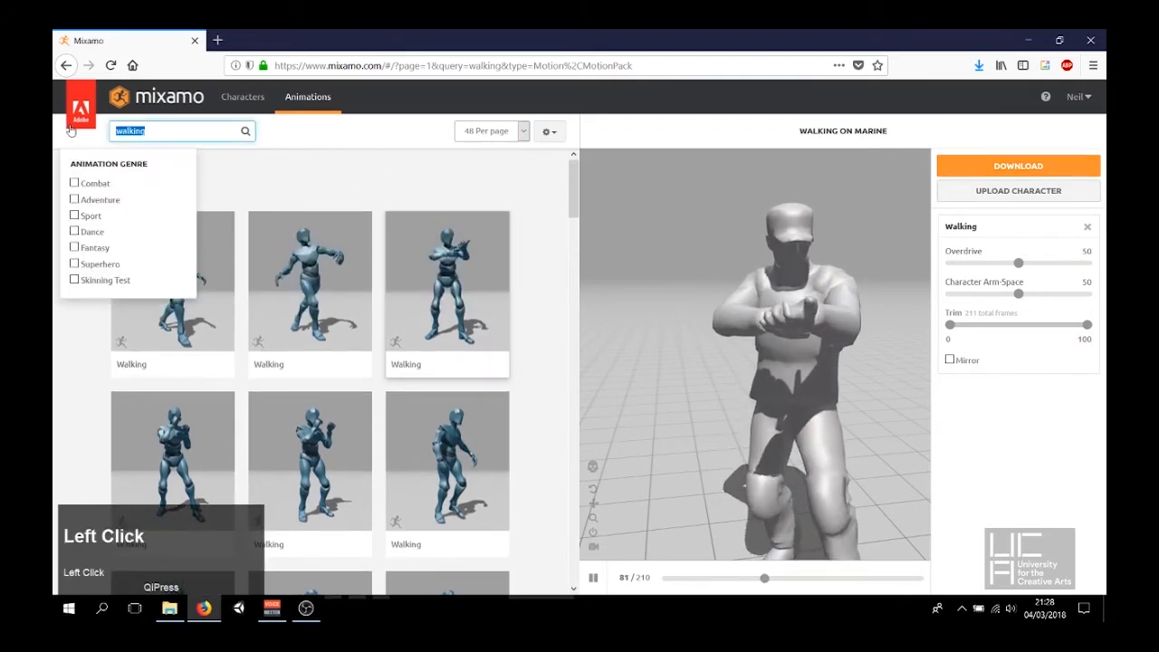
{"action": "type", "text": "running"}
{"action": "key", "text": "Return"}
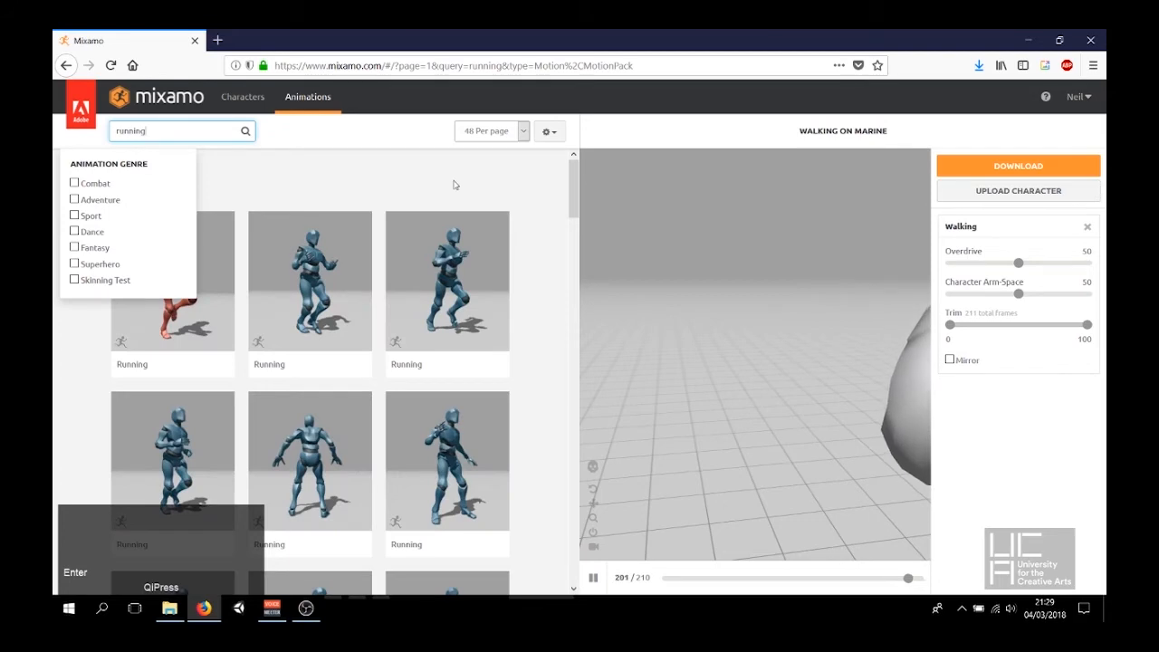
Look through the first page of running animations for a run that suits the marine
{"action": "scroll", "coordinate": [454, 184], "scroll_direction": "down", "scroll_amount": 3}
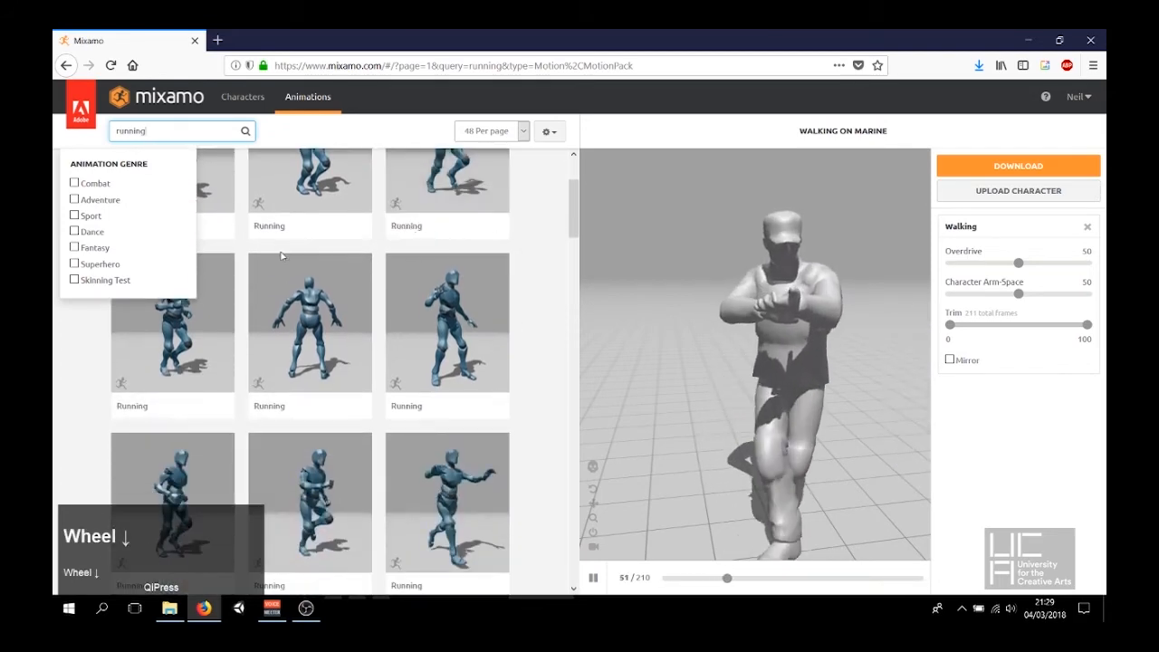
{"action": "scroll", "coordinate": [530, 359], "scroll_direction": "down", "scroll_amount": 5}
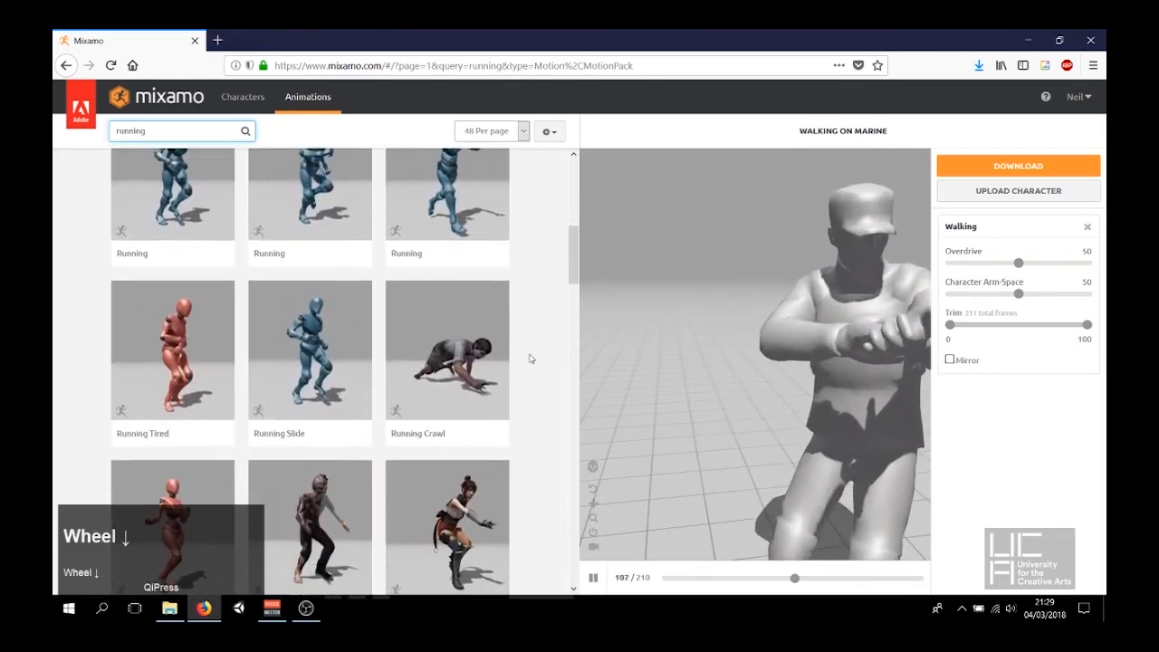
{"action": "scroll", "coordinate": [530, 358], "scroll_direction": "down", "scroll_amount": 6}
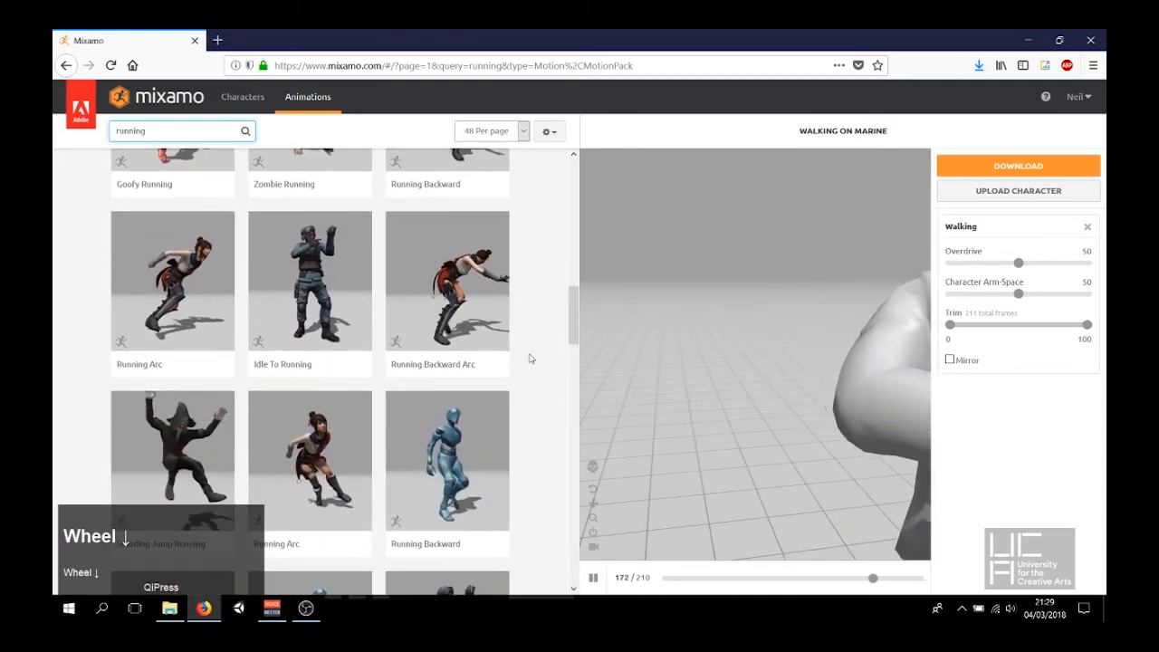
{"action": "scroll", "coordinate": [389, 331], "scroll_direction": "down", "scroll_amount": 1}
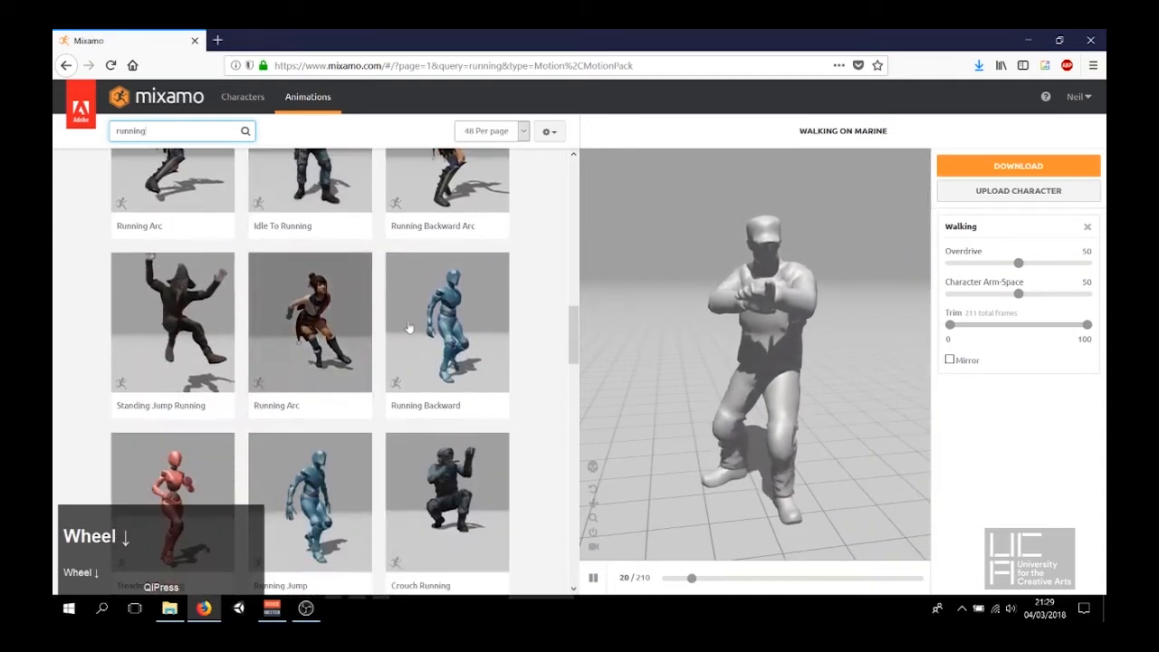
{"action": "scroll", "coordinate": [425, 323], "scroll_direction": "down", "scroll_amount": 2}
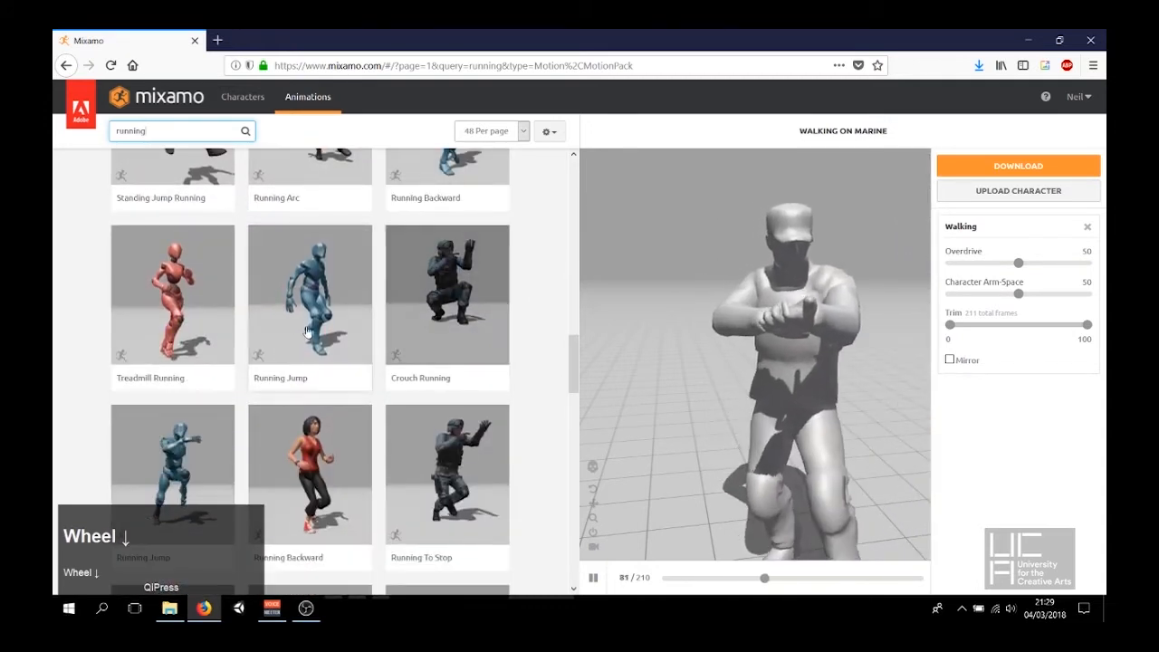
{"action": "scroll", "coordinate": [371, 326], "scroll_direction": "down", "scroll_amount": 2}
{"action": "scroll", "coordinate": [415, 305], "scroll_direction": "down", "scroll_amount": 4}
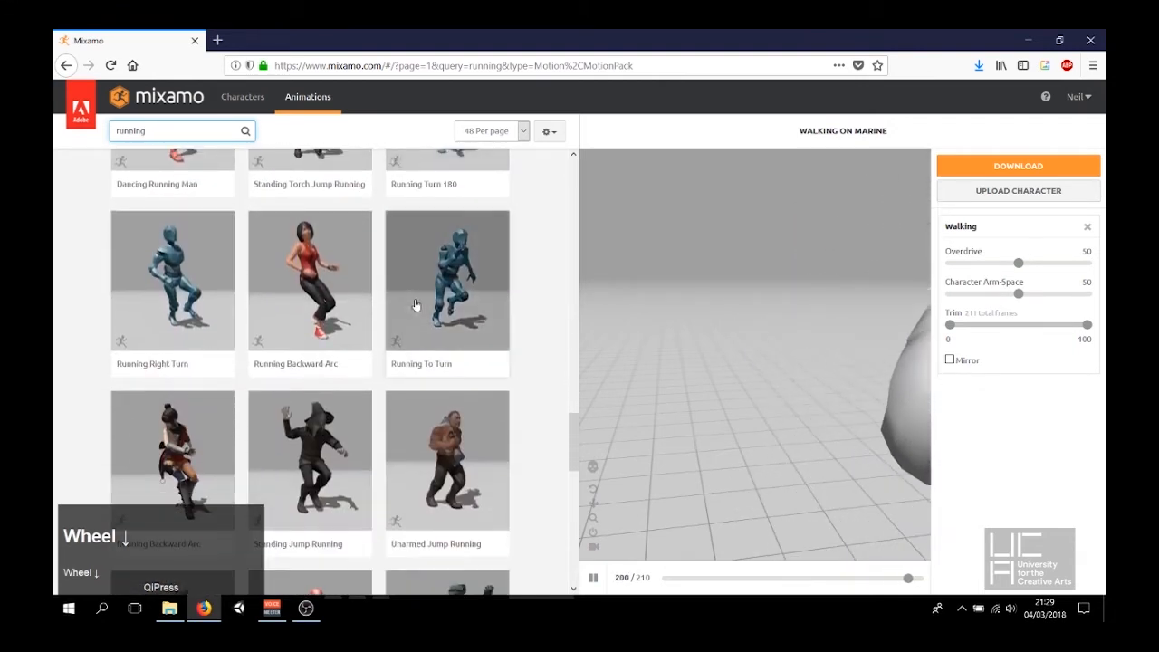
{"action": "scroll", "coordinate": [415, 305], "scroll_direction": "down", "scroll_amount": 6}
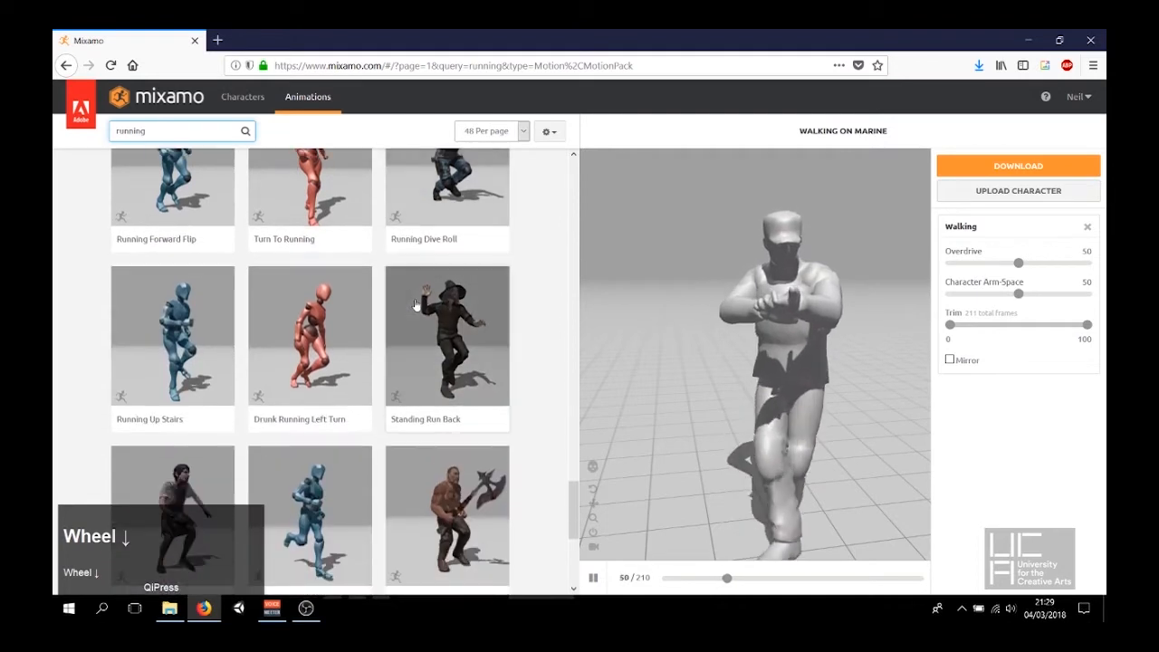
{"action": "scroll", "coordinate": [415, 305], "scroll_direction": "down", "scroll_amount": 3}
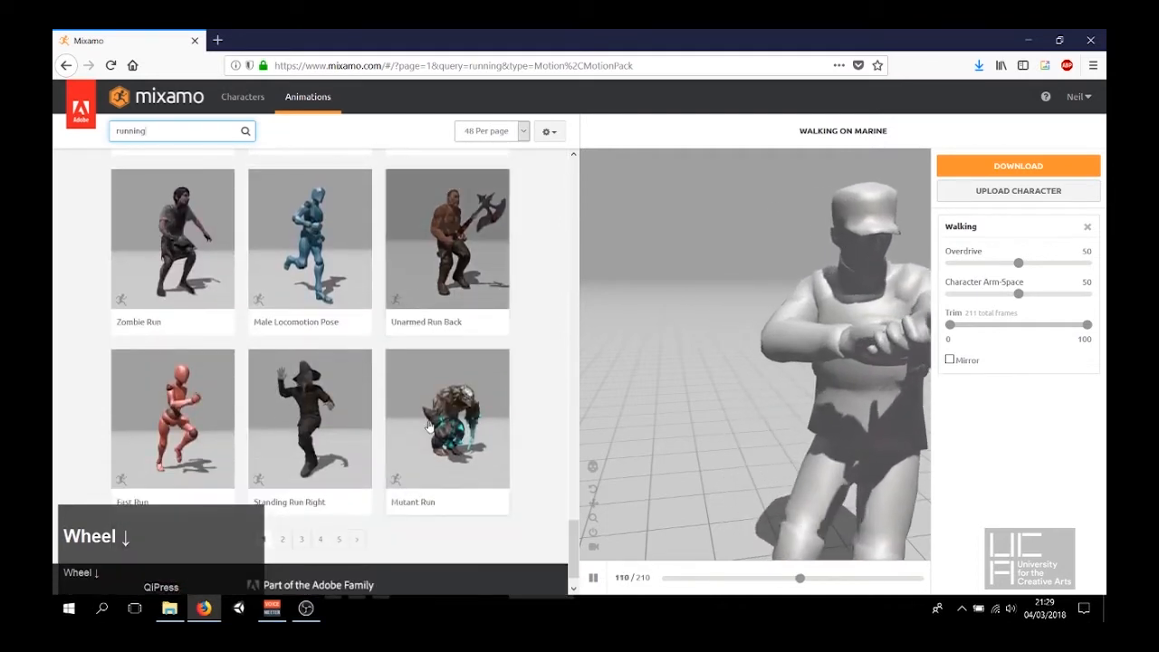
Go to page 2 of the running results and apply the Rifle Run animation to the Marine
{"action": "left_click", "coordinate": [282, 539]}
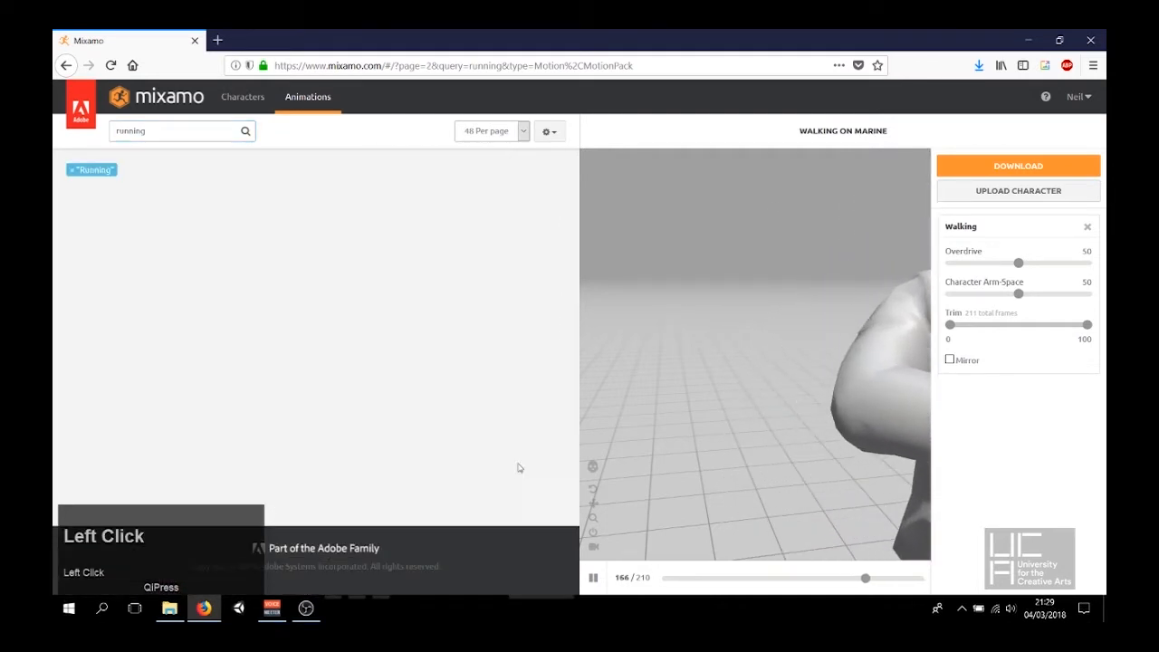
{"action": "left_click", "coordinate": [193, 132]}
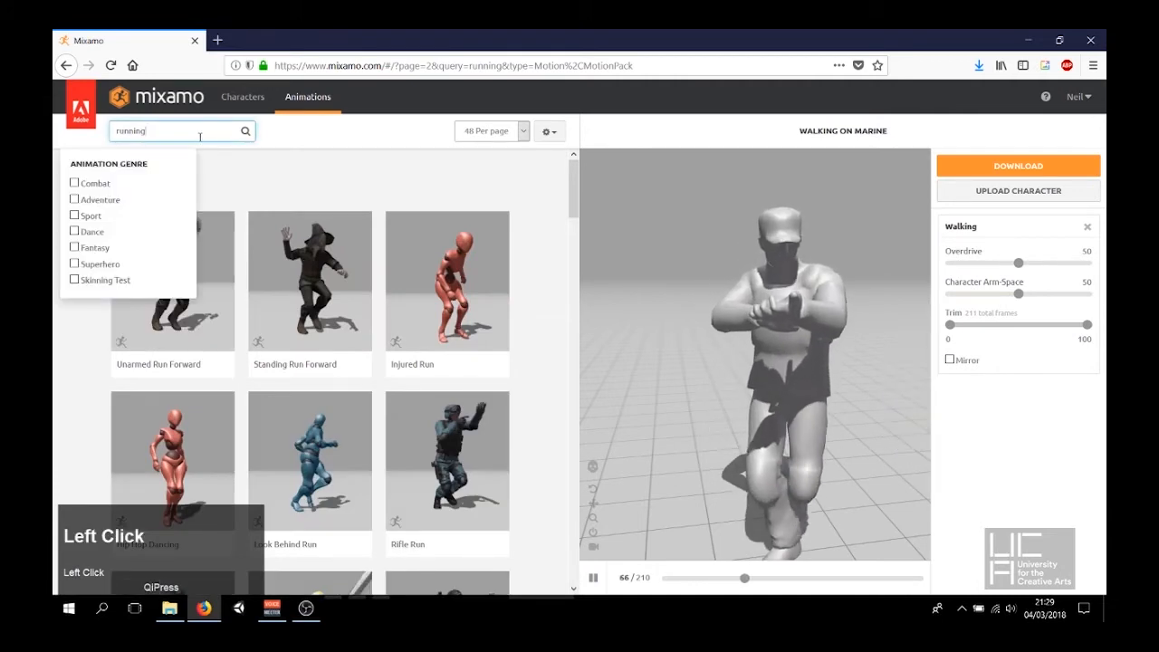
{"action": "left_click", "coordinate": [447, 461]}
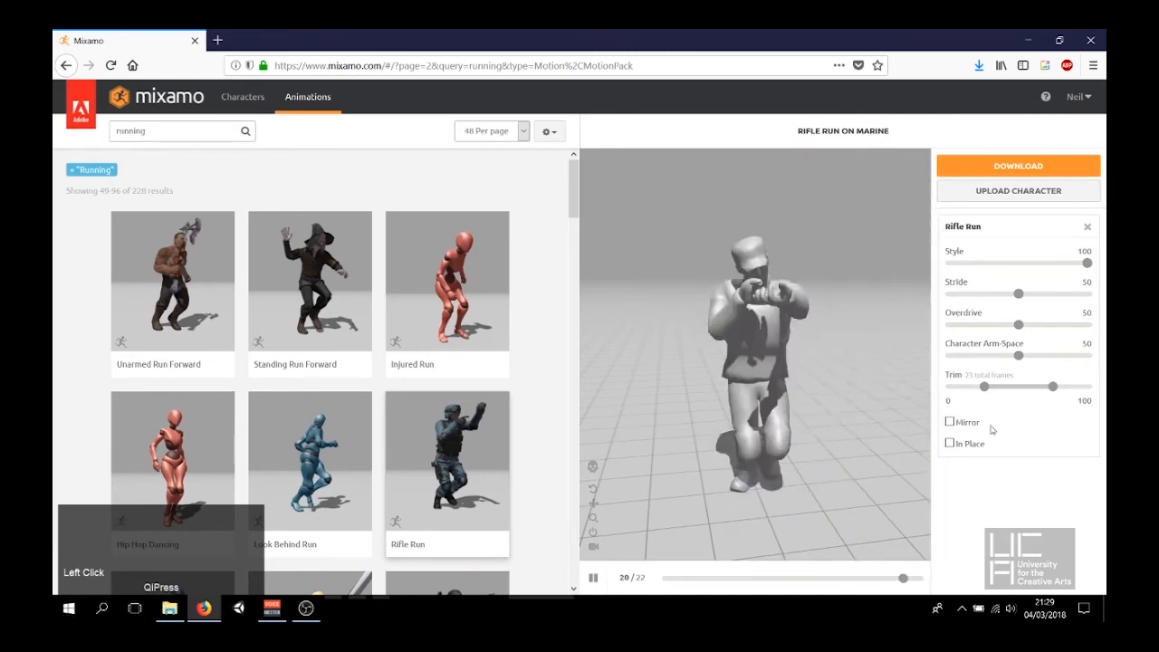
Download the Rifle Run animation as FBX for Unity Without Skin at 30 frames per second with no keyframe reduction
{"action": "left_click", "coordinate": [1002, 169]}
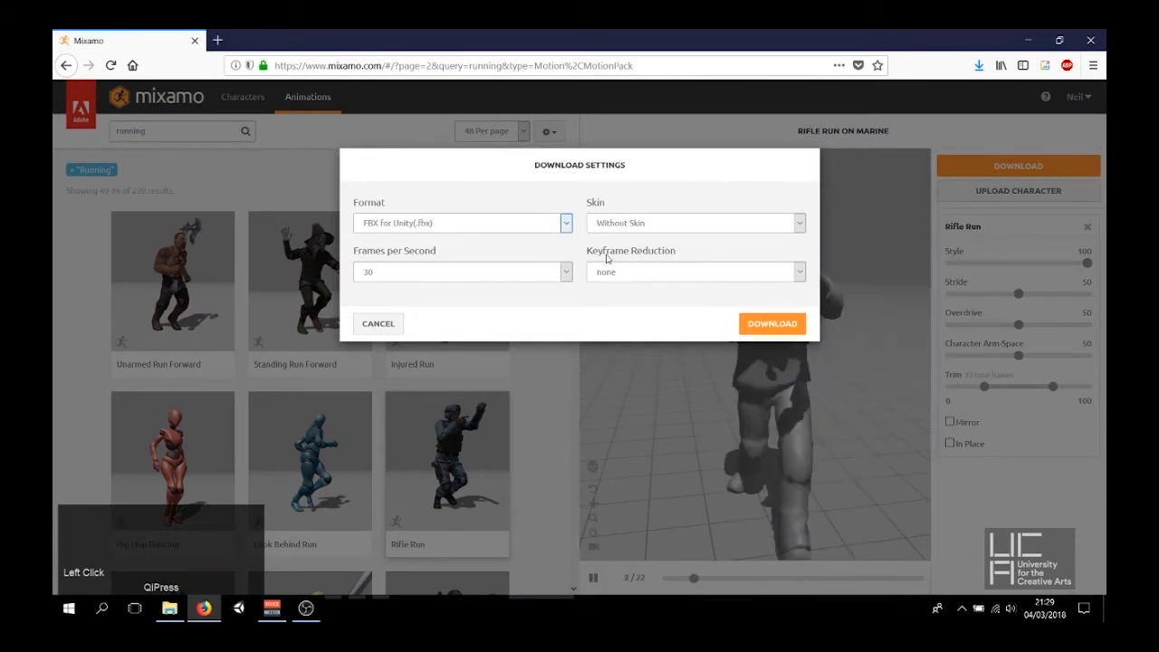
{"action": "left_click", "coordinate": [772, 324]}
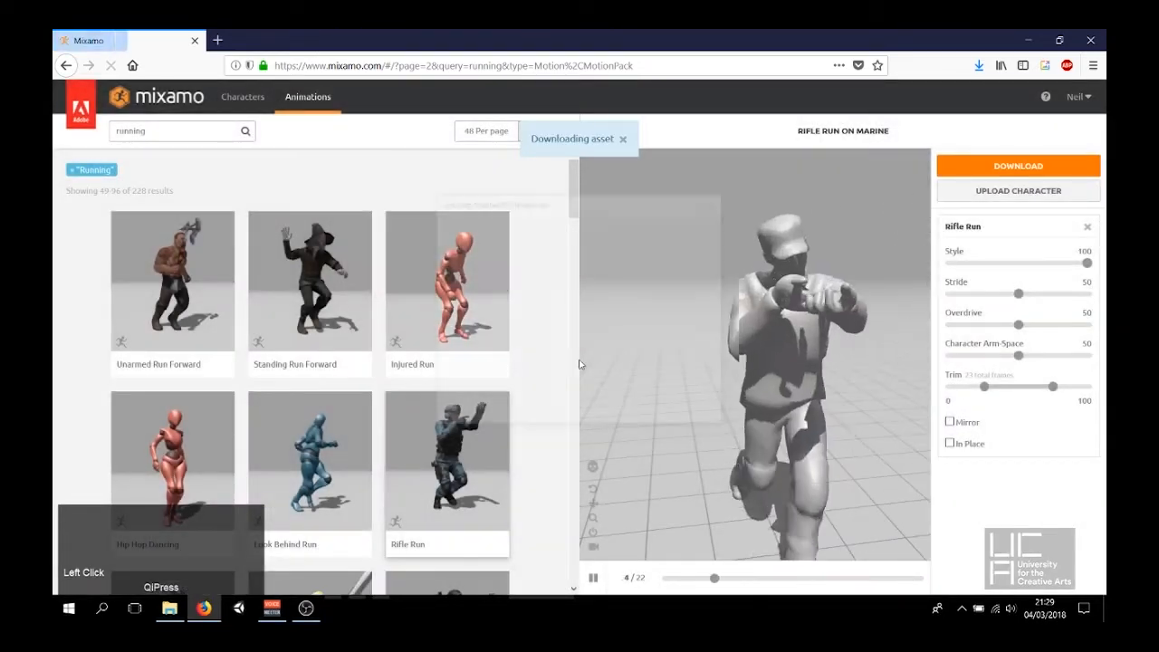
{"action": "left_click", "coordinate": [652, 392]}
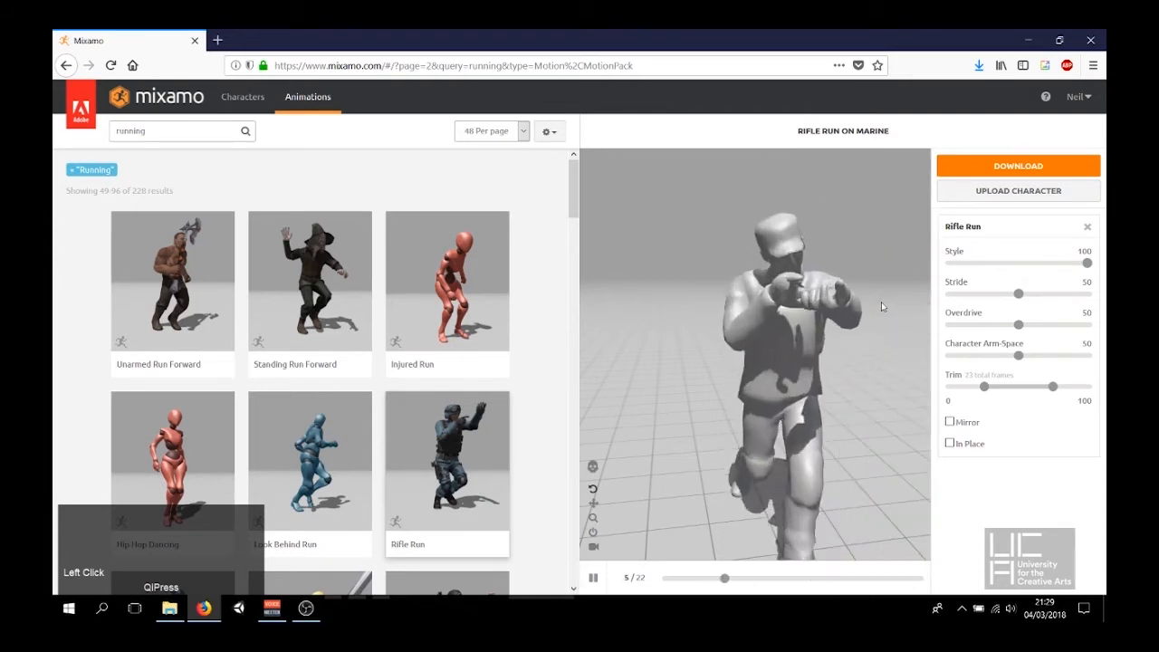
Close the Mixamo browser window and launch Unity
{"action": "left_click", "coordinate": [1090, 40]}
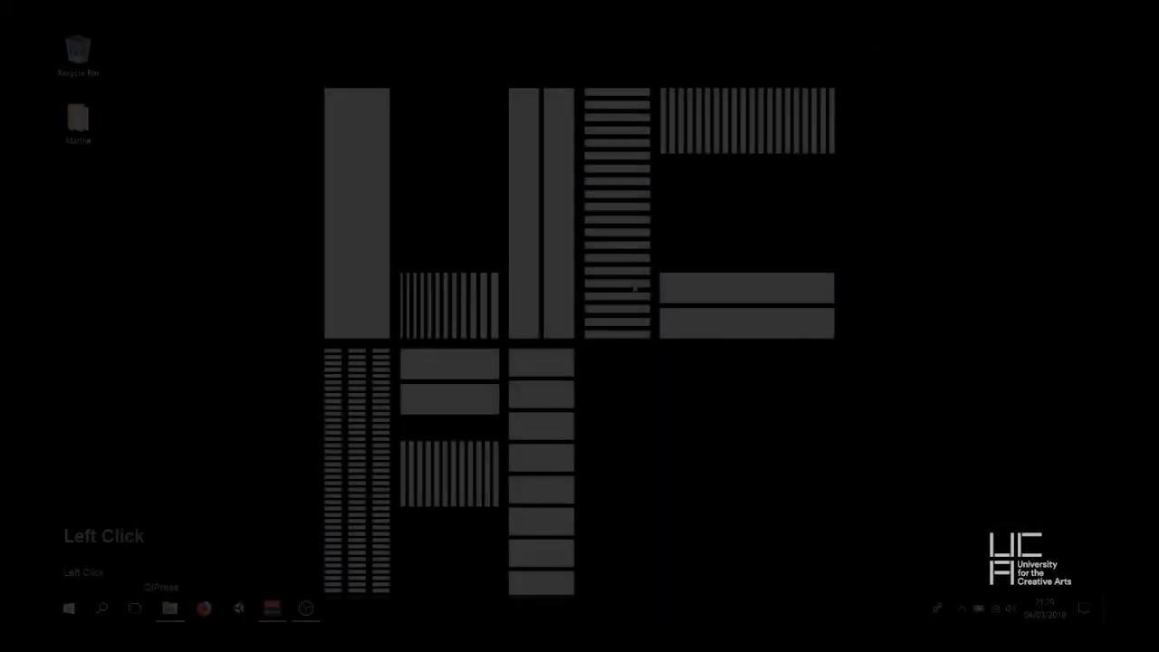
{"action": "left_click", "coordinate": [242, 610]}
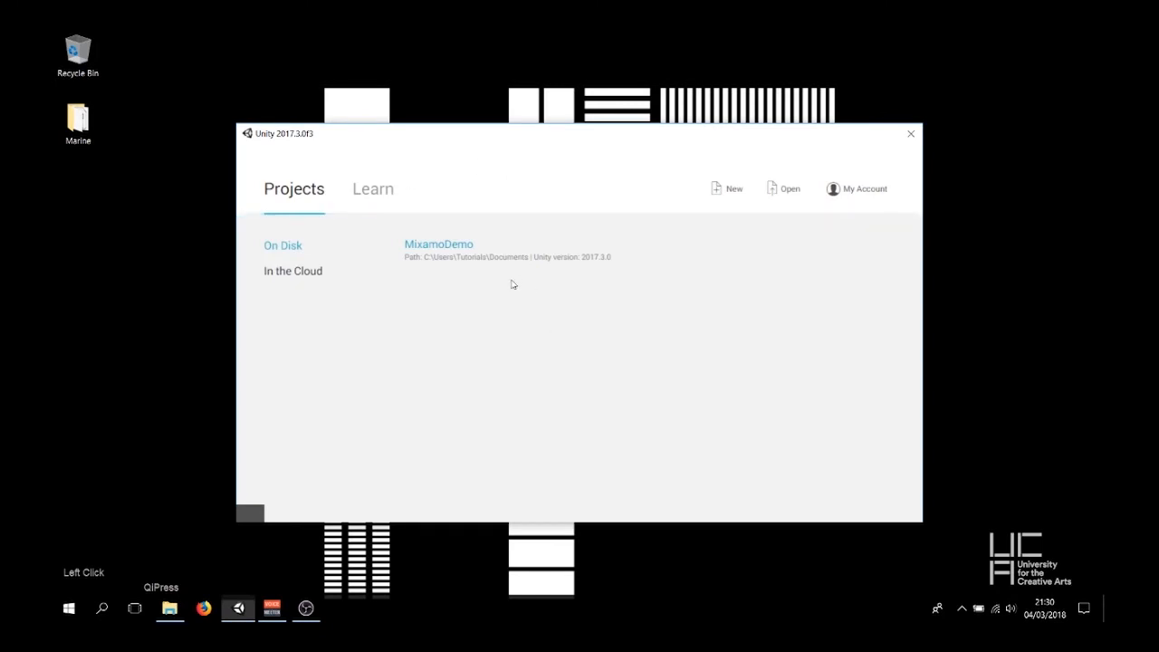
Open the MixamoDemo project and inspect the floor and plinth in the scene from a raised viewpoint
{"action": "left_click", "coordinate": [469, 263]}
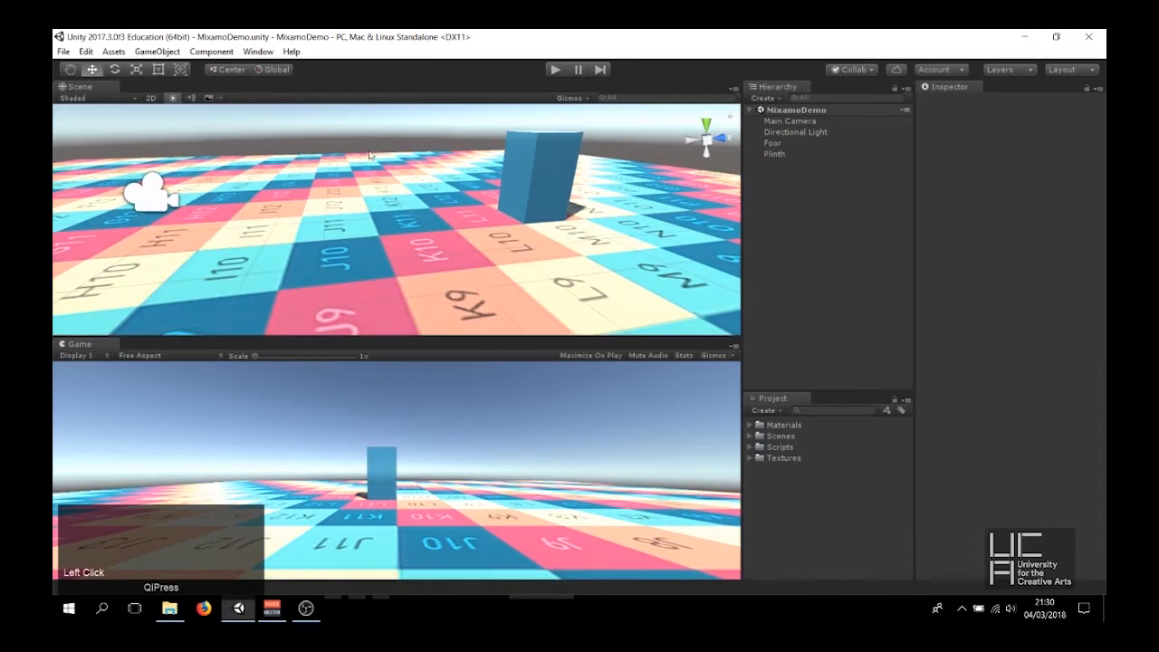
{"action": "scroll", "coordinate": [332, 135], "scroll_direction": "down", "scroll_amount": 5}
{"action": "middle_click_drag", "start_coordinate": [344, 175], "coordinate": [359, 206]}
{"action": "mouse_move", "coordinate": [358, 206]}
{"action": "right_mouse_down"}
{"action": "mouse_move", "coordinate": [403, 204]}
{"action": "mouse_move", "coordinate": [375, 191]}
{"action": "right_mouse_up"}
{"action": "scroll", "coordinate": [405, 204], "scroll_direction": "down", "scroll_amount": 3}
{"action": "middle_click_drag", "start_coordinate": [375, 191], "coordinate": [485, 242]}
{"action": "scroll", "coordinate": [485, 242], "scroll_direction": "up", "scroll_amount": 2}
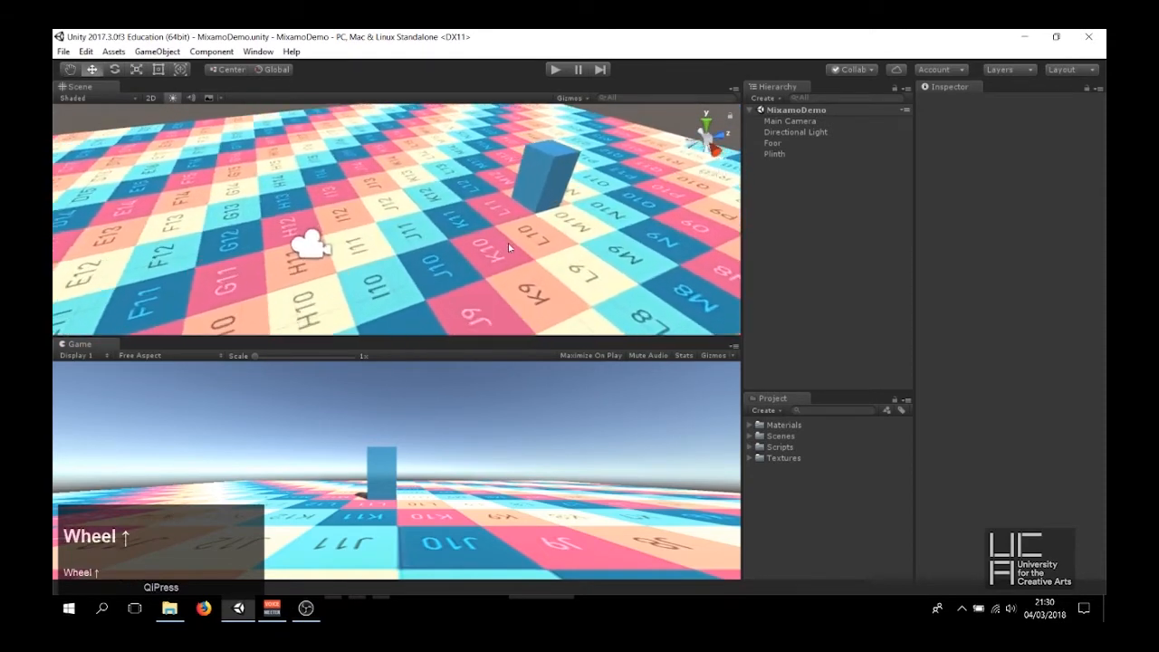
{"action": "right_click_drag", "start_coordinate": [485, 243], "coordinate": [573, 208]}
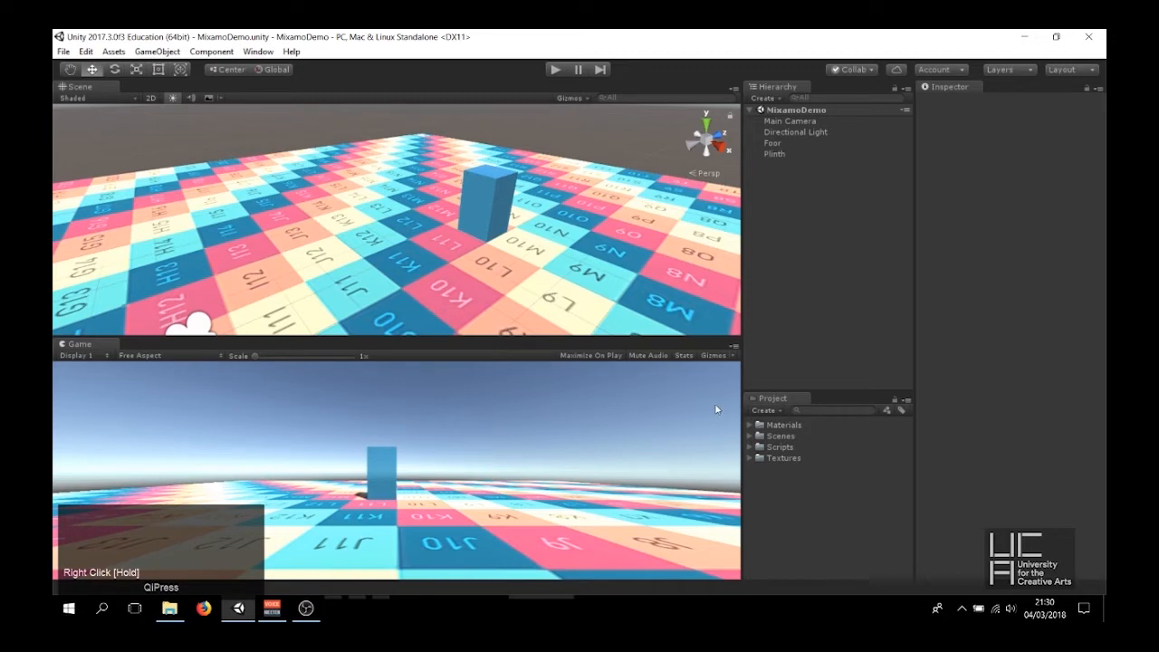
Create a new folder named Animations in the project assets
{"action": "right_click", "coordinate": [777, 489]}
{"action": "left_click", "coordinate": [771, 494]}
{"action": "right_click", "coordinate": [773, 495]}
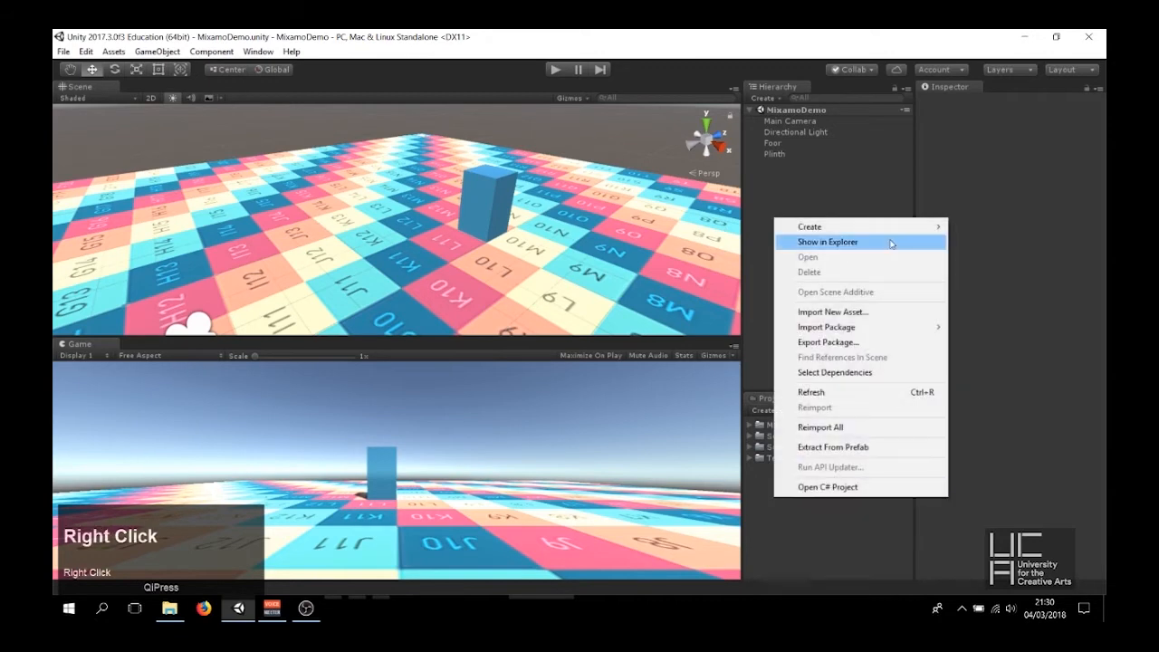
{"action": "mouse_move", "coordinate": [892, 228]}
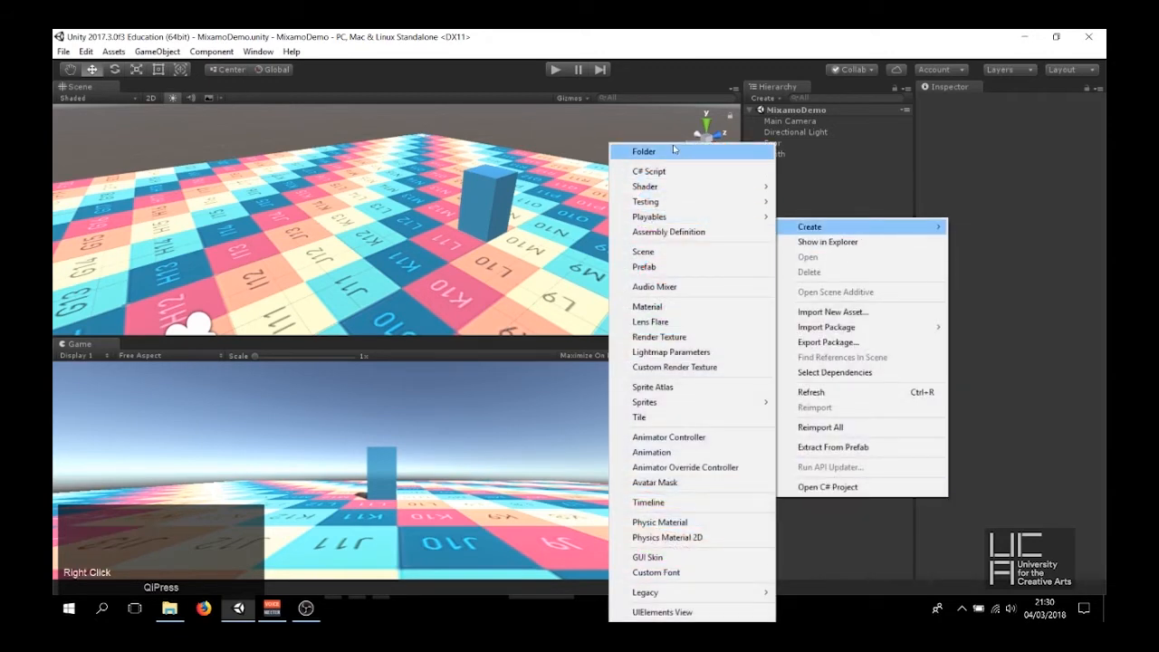
{"action": "left_click", "coordinate": [673, 150]}
{"action": "type", "text": "Animations"}
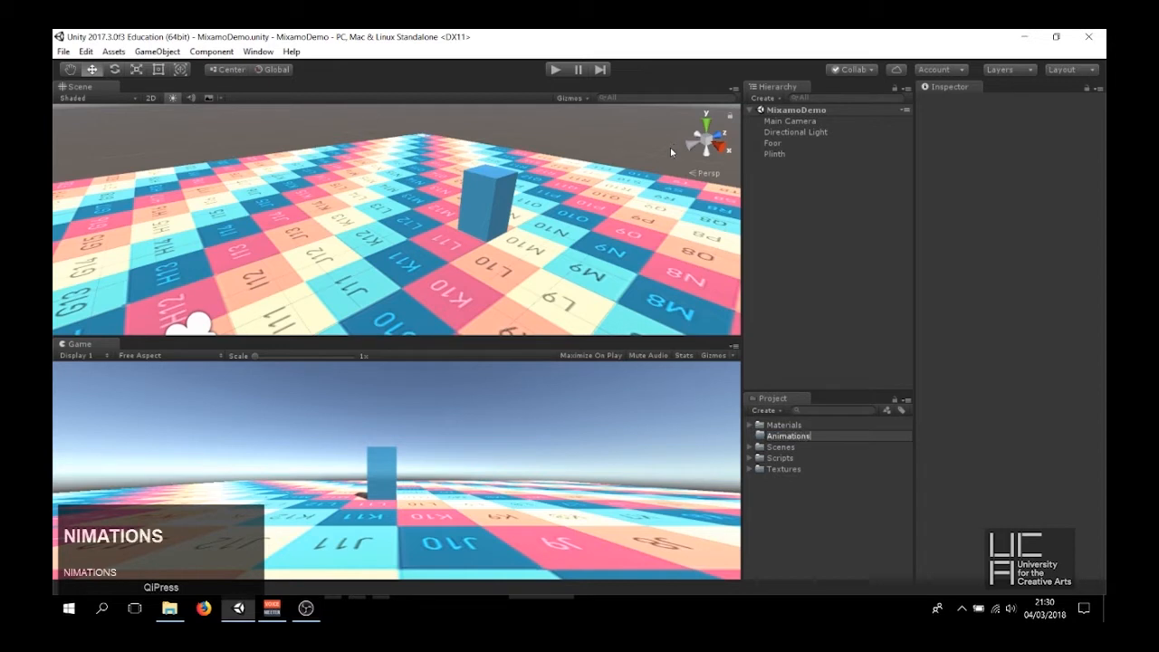
{"action": "key", "text": "Return"}
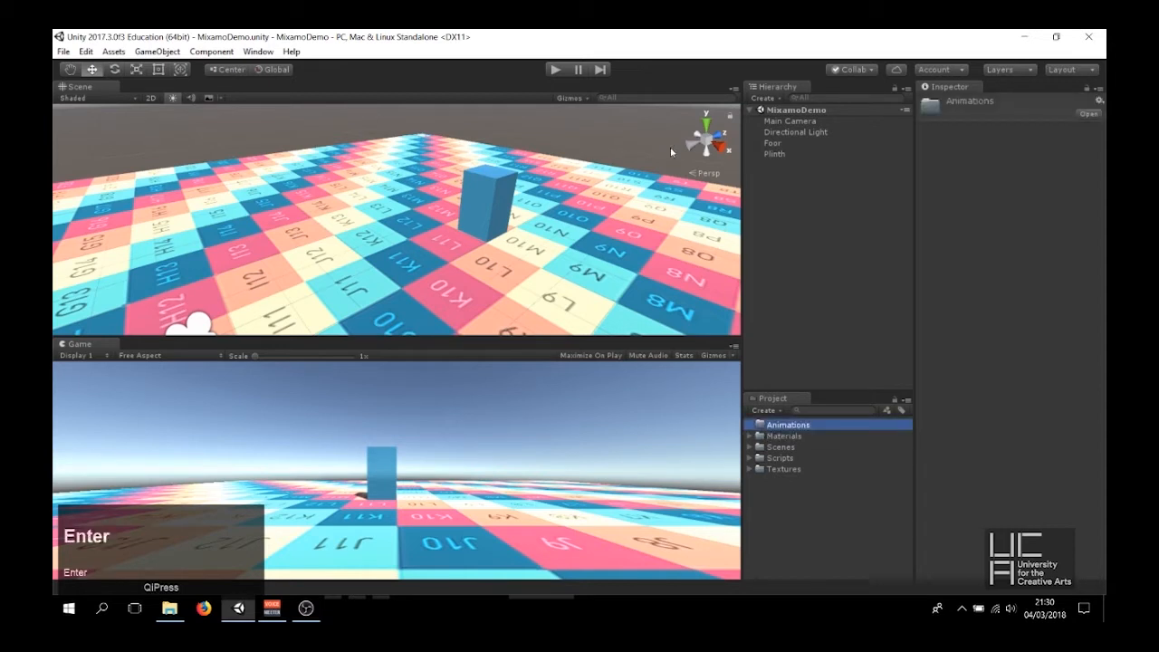
Import Marine@Rifle Idle, Marine@Rifle Run and Marine@Walking from Downloads into the Animations folder
{"action": "left_click", "coordinate": [778, 427]}
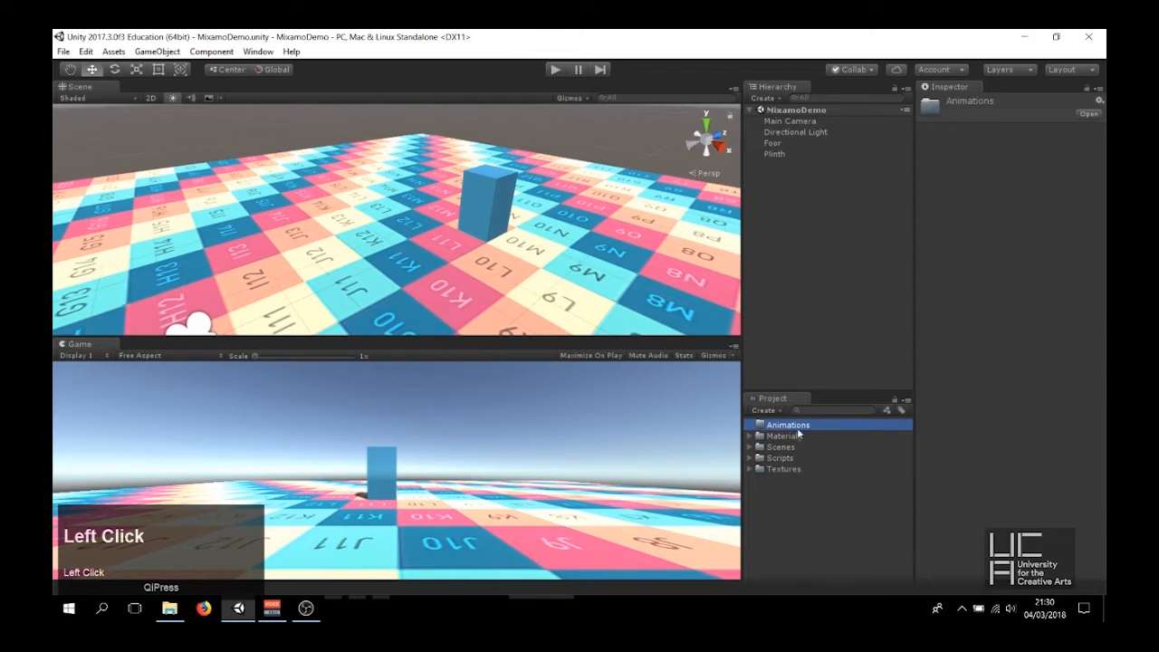
{"action": "right_click", "coordinate": [798, 434]}
{"action": "left_click", "coordinate": [915, 242]}
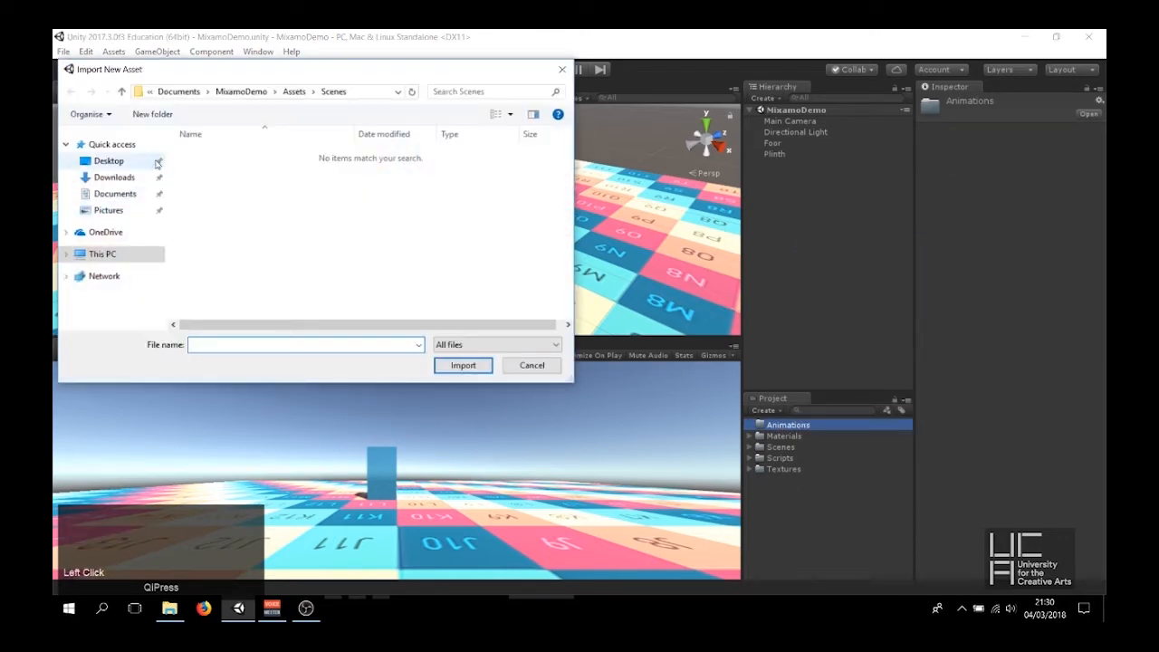
{"action": "left_click", "coordinate": [114, 177]}
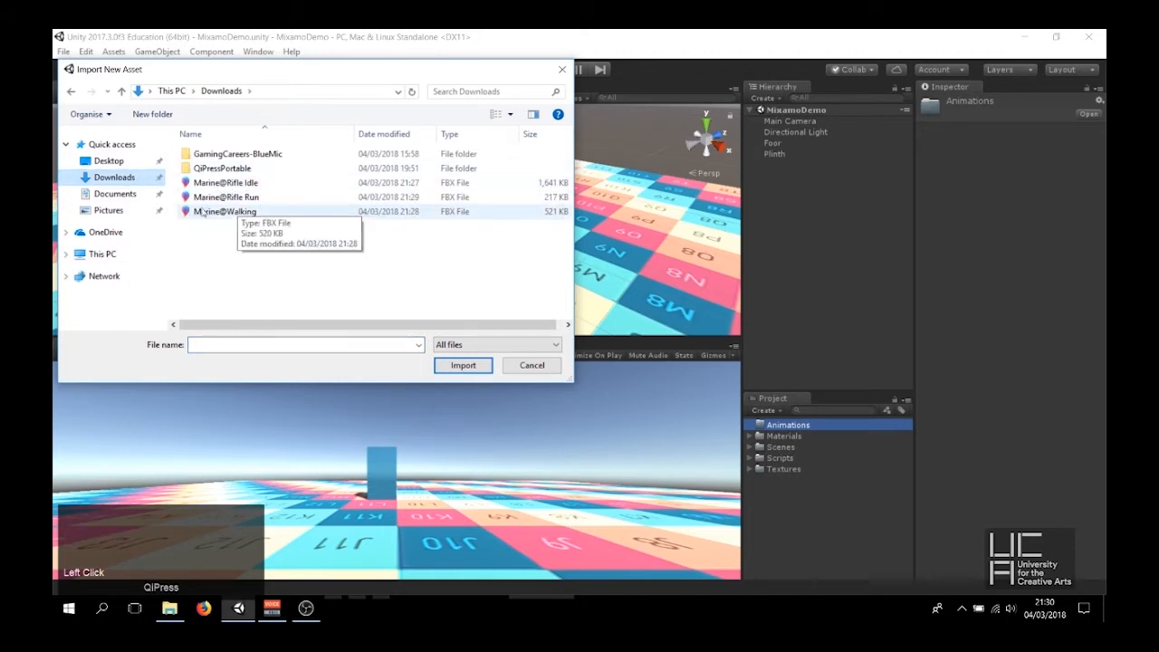
{"action": "left_click", "coordinate": [247, 211]}
{"action": "left_click_drag", "start_coordinate": [247, 211], "coordinate": [239, 178]}
{"action": "left_click", "coordinate": [478, 365]}
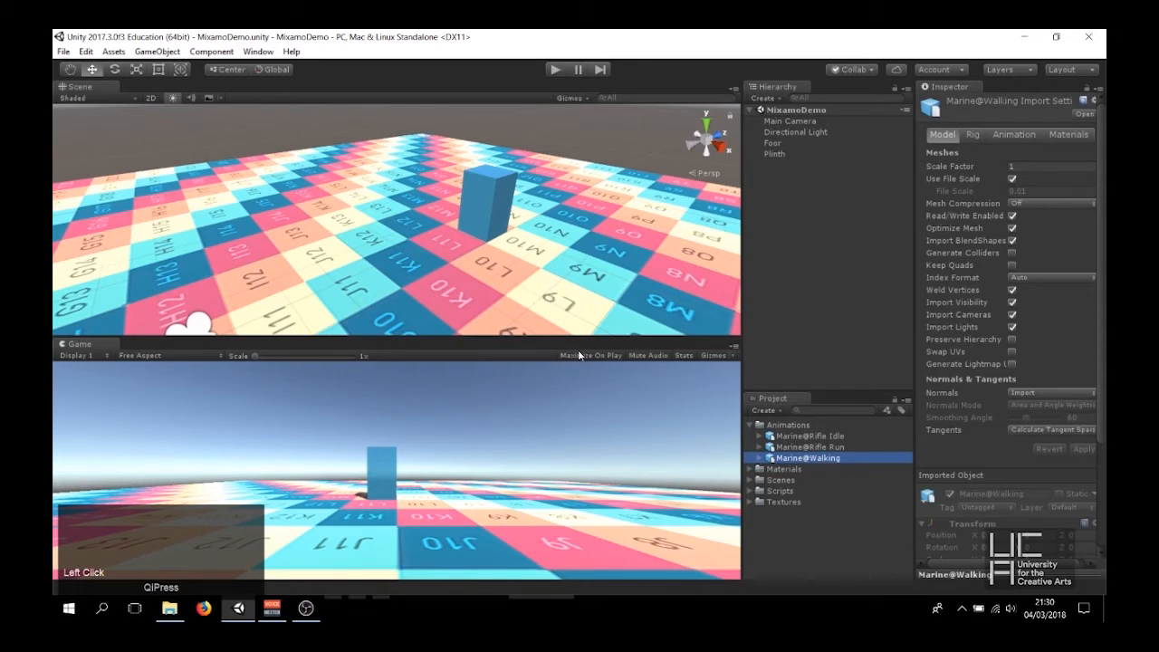
For all three marine FBX files, disable Import Lights, Import Cameras, Import Visibility, Weld Vertices and Import BlendShapes, and apply the model settings
{"action": "left_click", "coordinate": [820, 436], "text": "shift"}
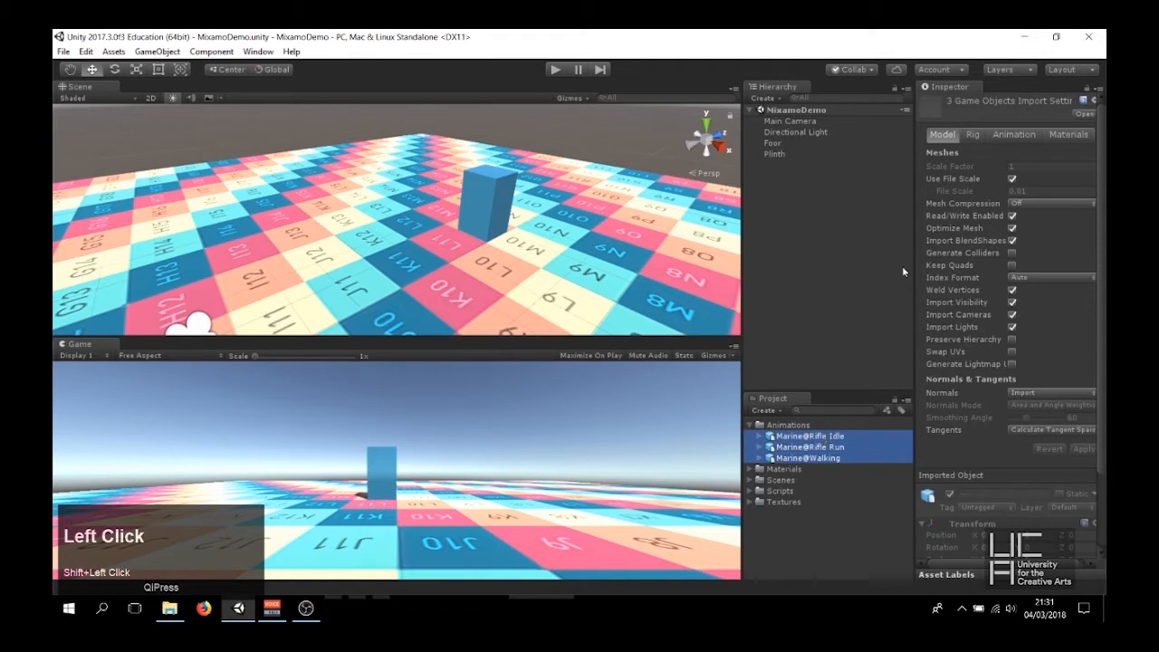
{"action": "left_click_drag", "start_coordinate": [917, 270], "coordinate": [871, 274]}
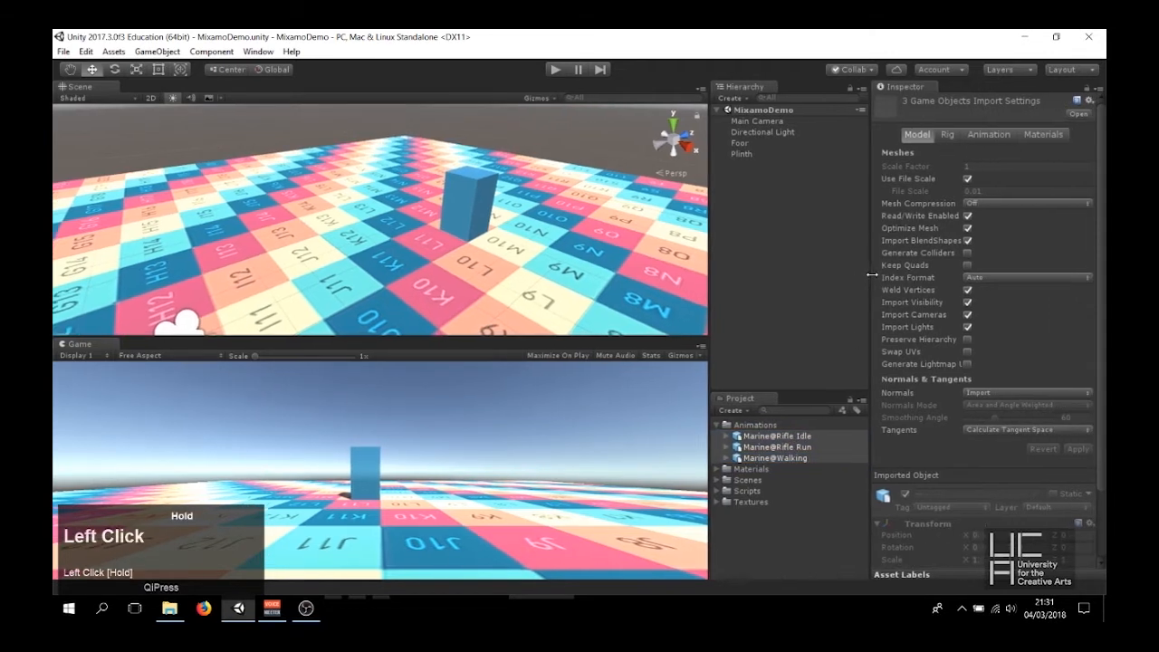
{"action": "left_click", "coordinate": [967, 327]}
{"action": "left_click", "coordinate": [966, 314]}
{"action": "left_click", "coordinate": [967, 301]}
{"action": "left_click", "coordinate": [967, 290]}
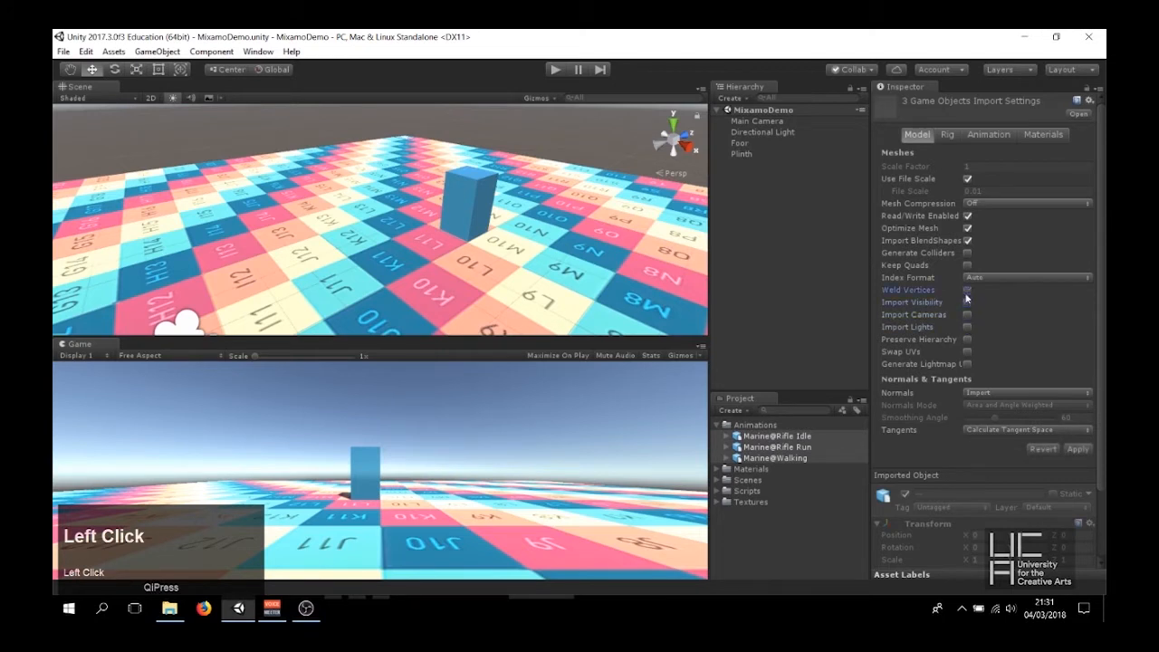
{"action": "left_click", "coordinate": [967, 241]}
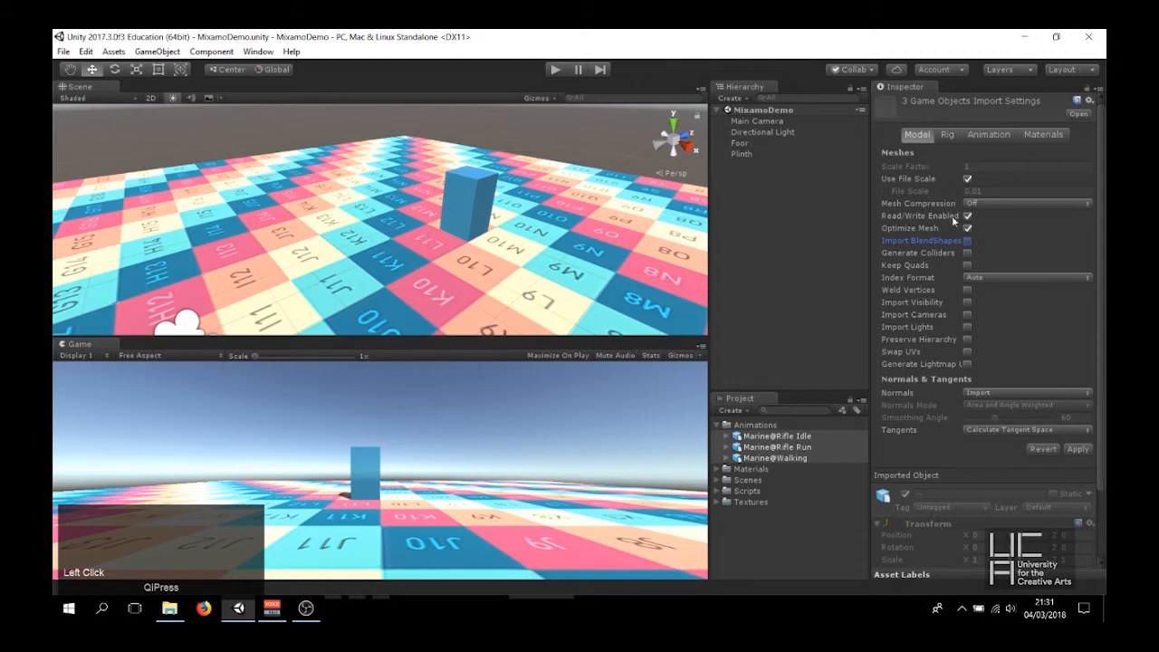
{"action": "scroll", "coordinate": [952, 217], "scroll_direction": "down", "scroll_amount": 3}
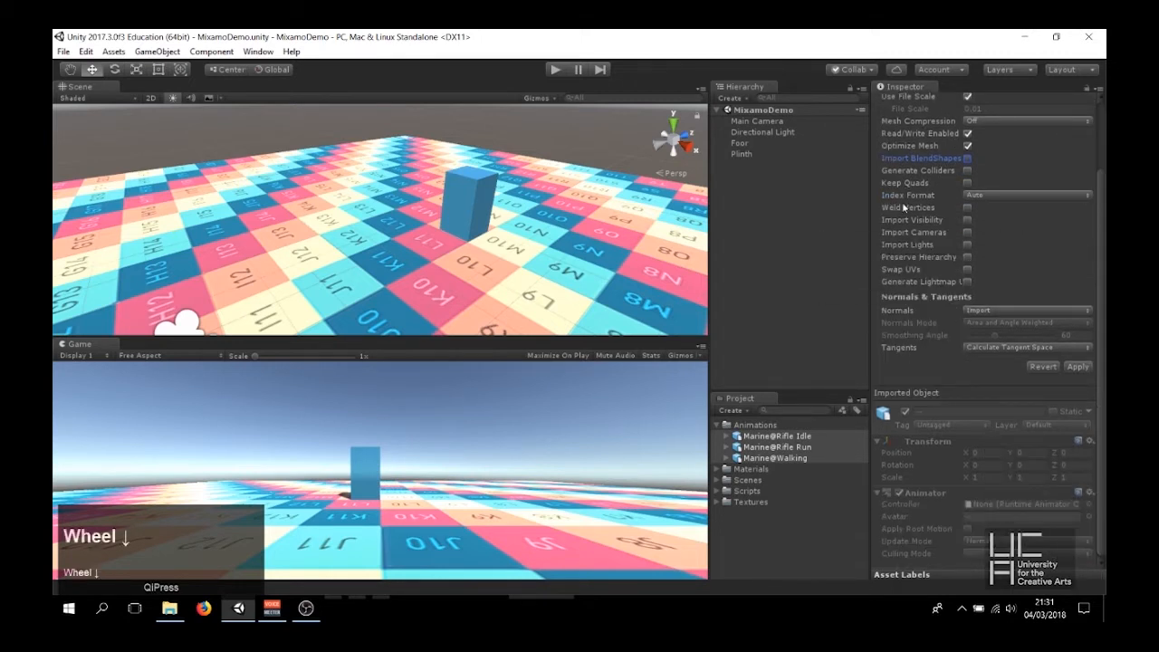
{"action": "scroll", "coordinate": [950, 259], "scroll_direction": "down", "scroll_amount": 1}
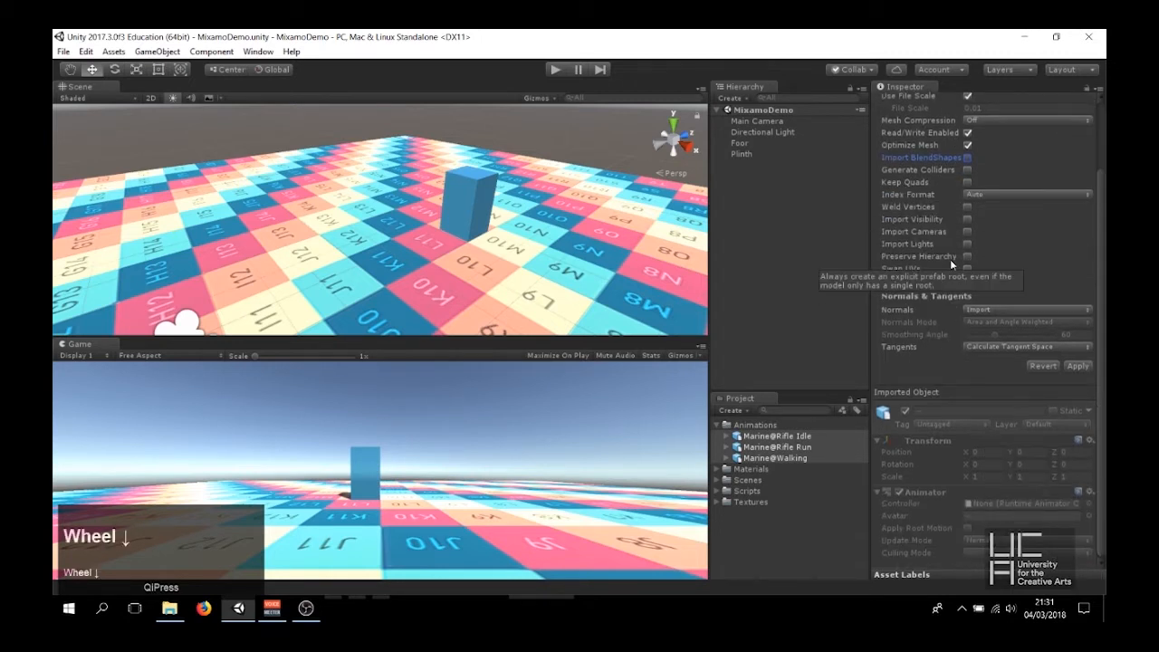
{"action": "left_click", "coordinate": [1077, 365]}
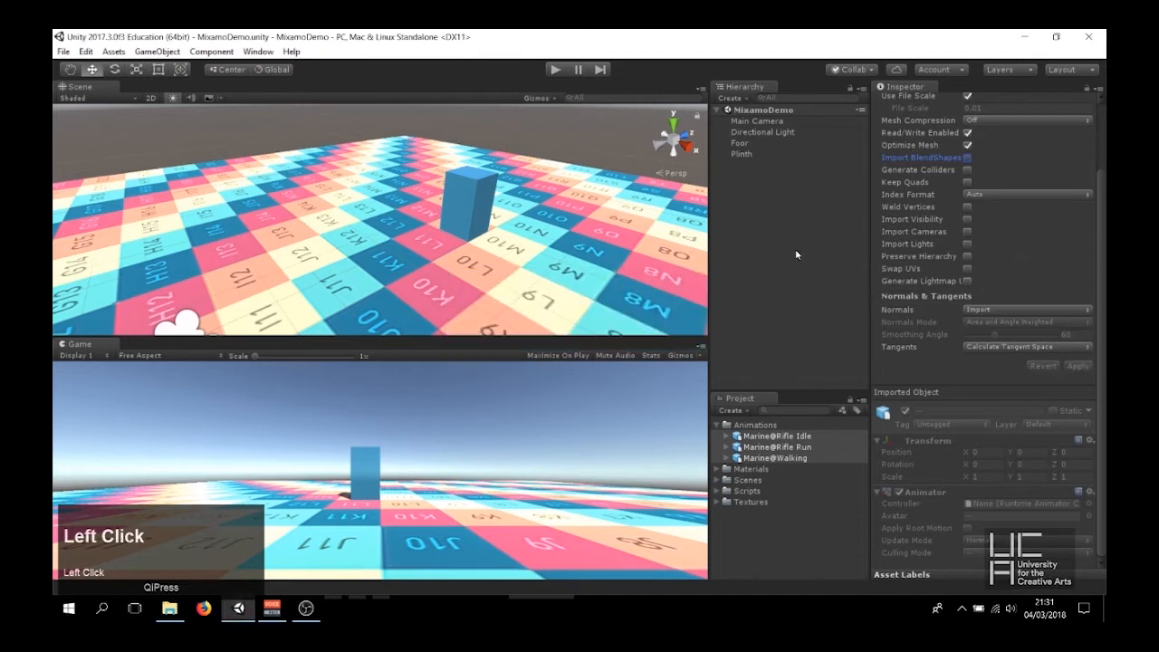
Turn off Import Materials for the three selected marine files and apply the change
{"action": "scroll", "coordinate": [933, 118], "scroll_direction": "up", "scroll_amount": 3}
{"action": "left_click", "coordinate": [941, 131]}
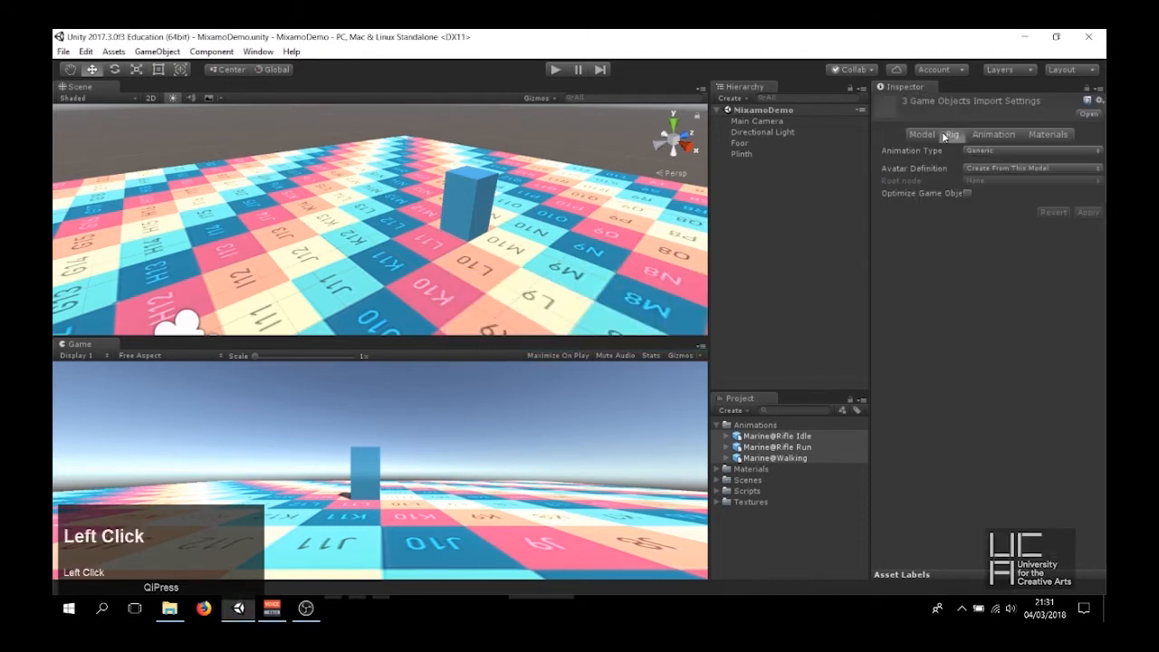
{"action": "left_click", "coordinate": [979, 135]}
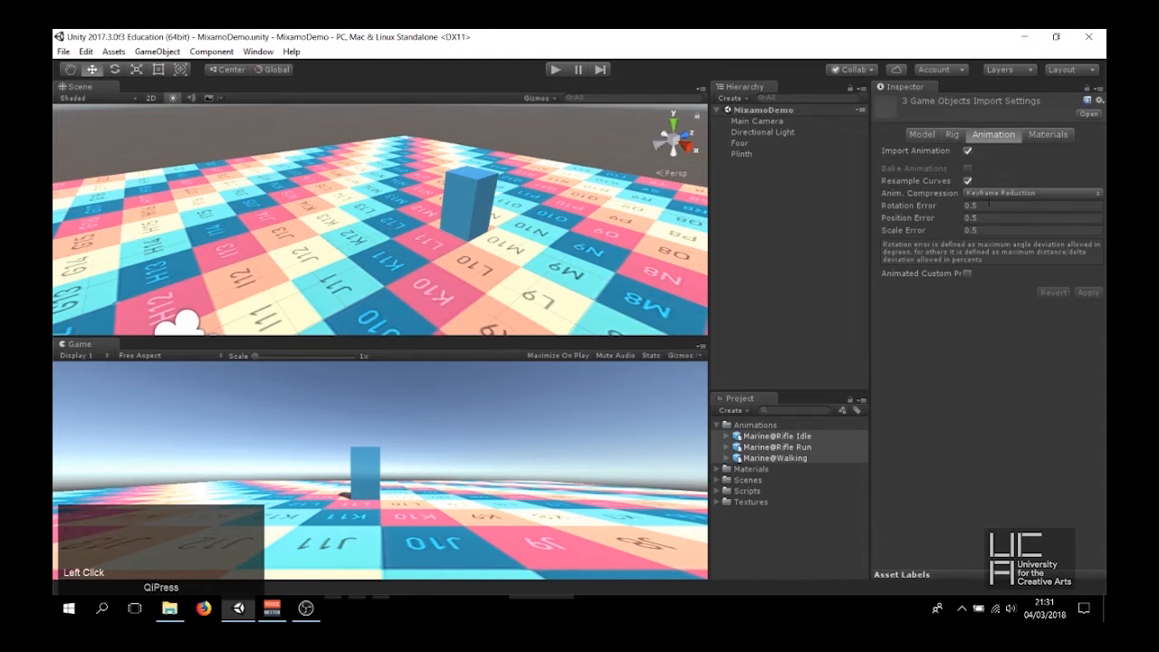
{"action": "left_click", "coordinate": [1041, 137]}
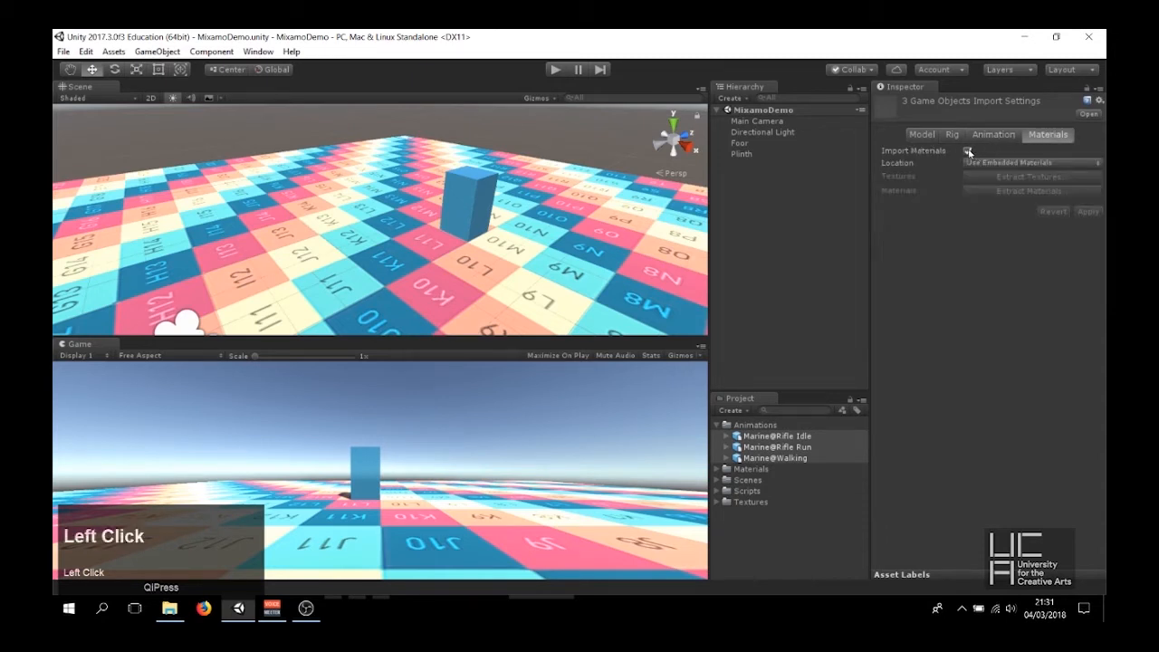
{"action": "left_click", "coordinate": [1087, 200]}
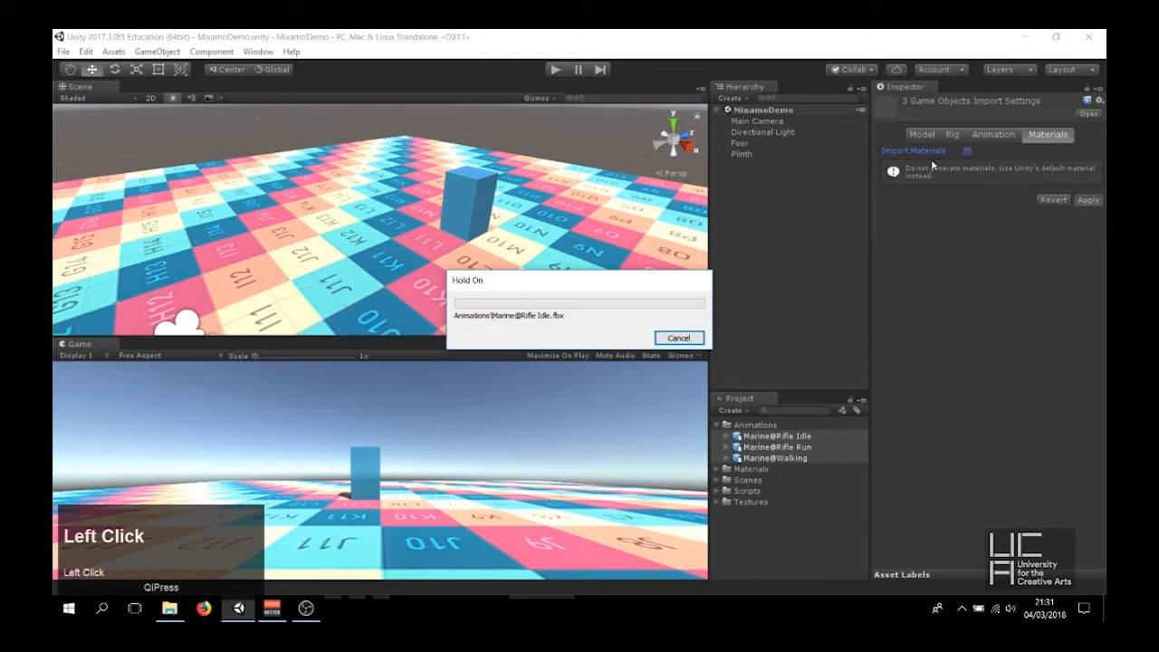
Place Marine@Rifle Idle on the floor in front of the plinth and set its Y rotation to 180
{"action": "middle_click_drag", "start_coordinate": [262, 246], "coordinate": [326, 267]}
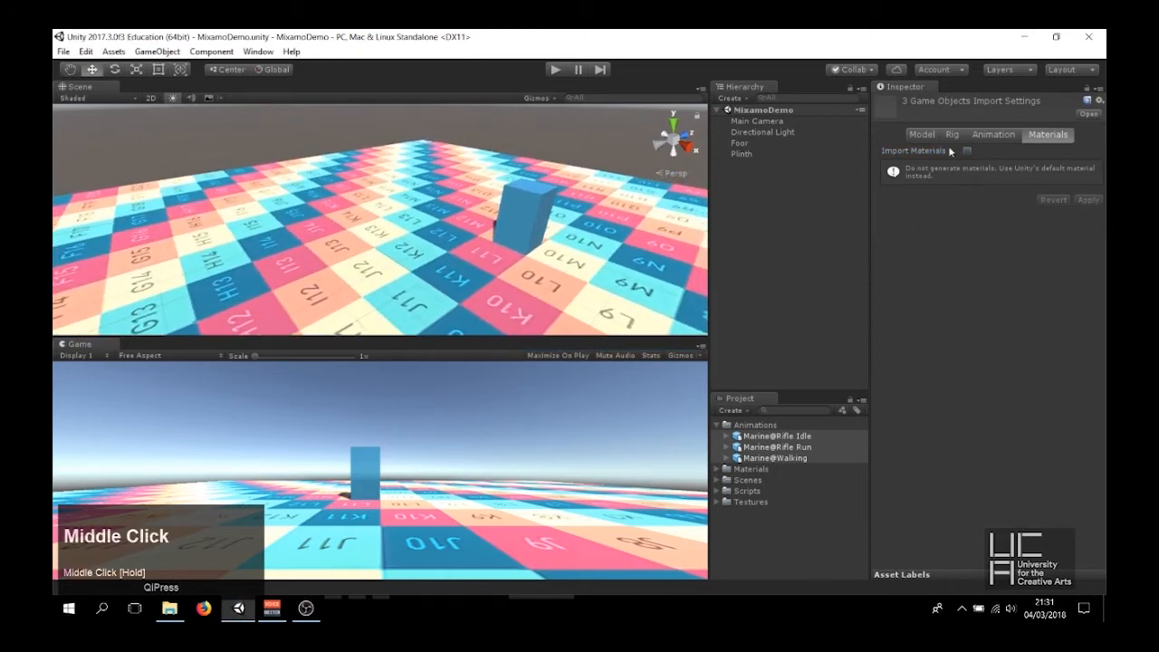
{"action": "left_click", "coordinate": [825, 437]}
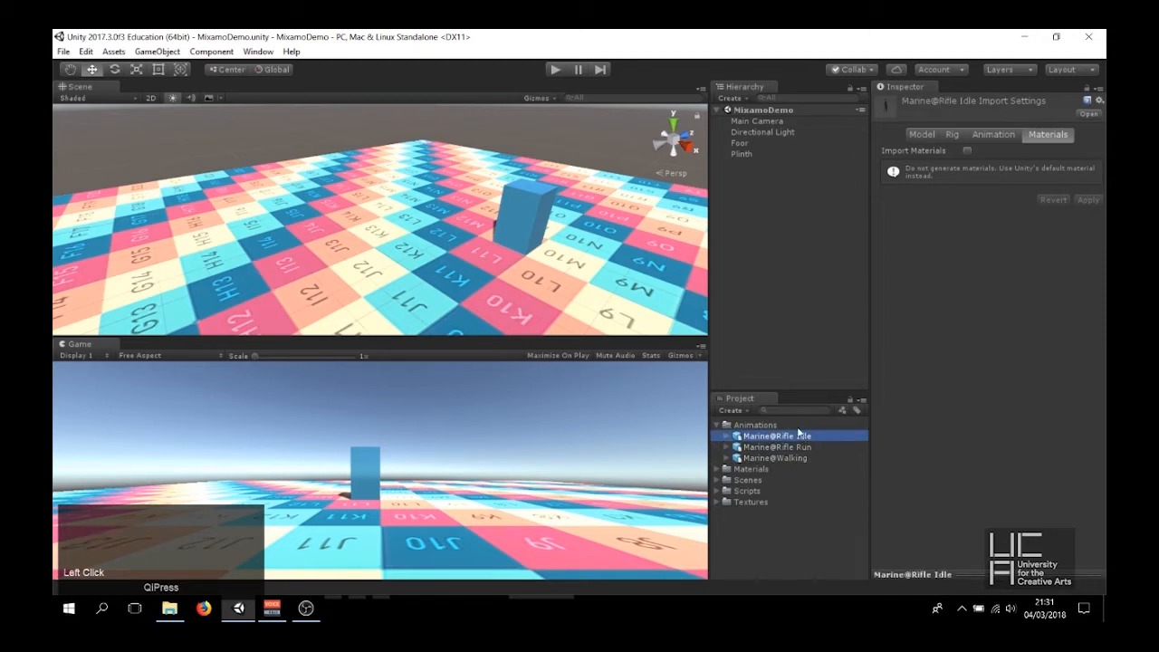
{"action": "left_click_drag", "start_coordinate": [797, 437], "coordinate": [433, 319]}
{"action": "left_click", "coordinate": [1024, 170]}
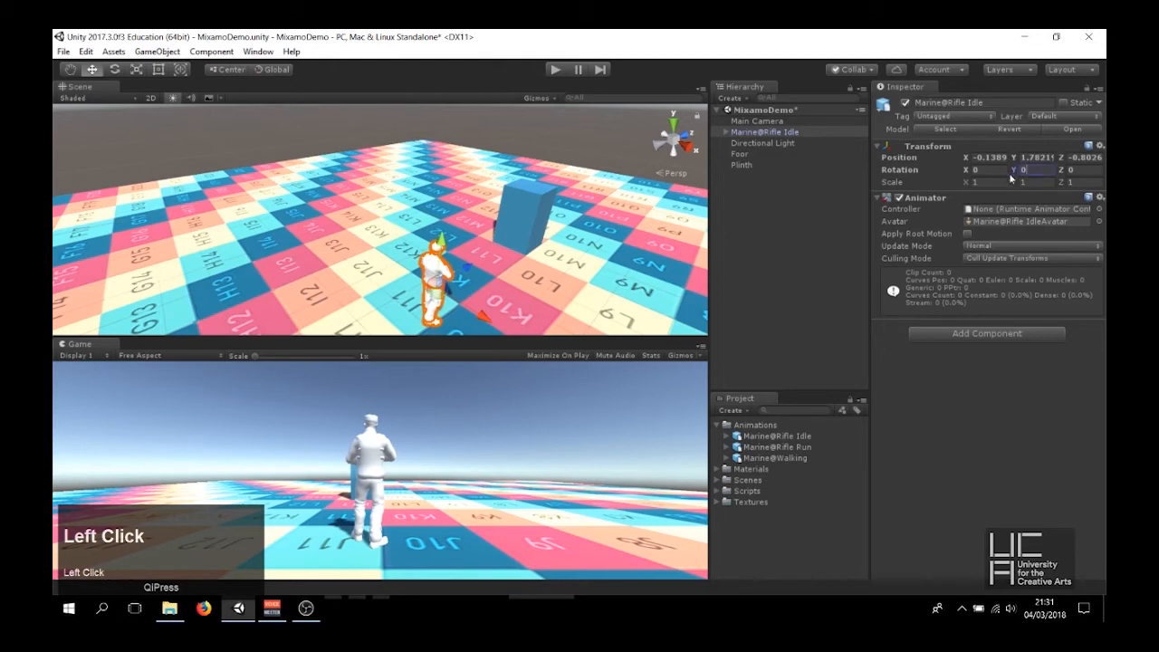
{"action": "type", "text": "180"}
{"action": "key", "text": "Return"}
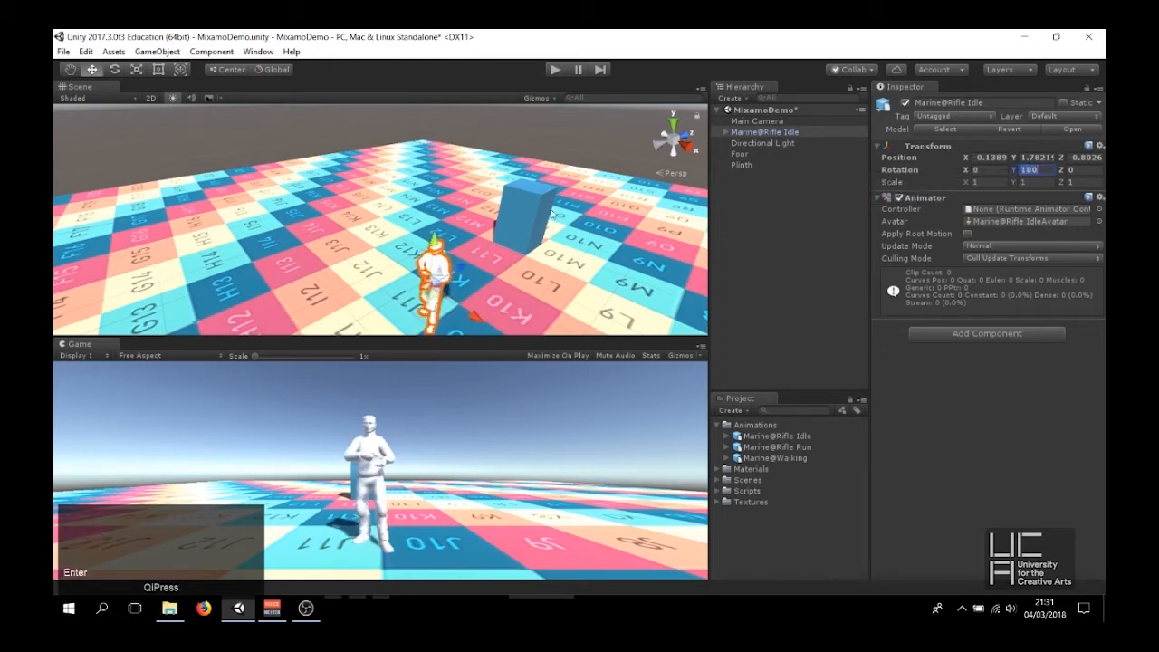
Set the Marine@Rifle Run rig's avatar definition to Copy From Other Avatar with Marine@Rifle IdleAvatar as the source, and apply it
{"action": "left_click", "coordinate": [802, 447]}
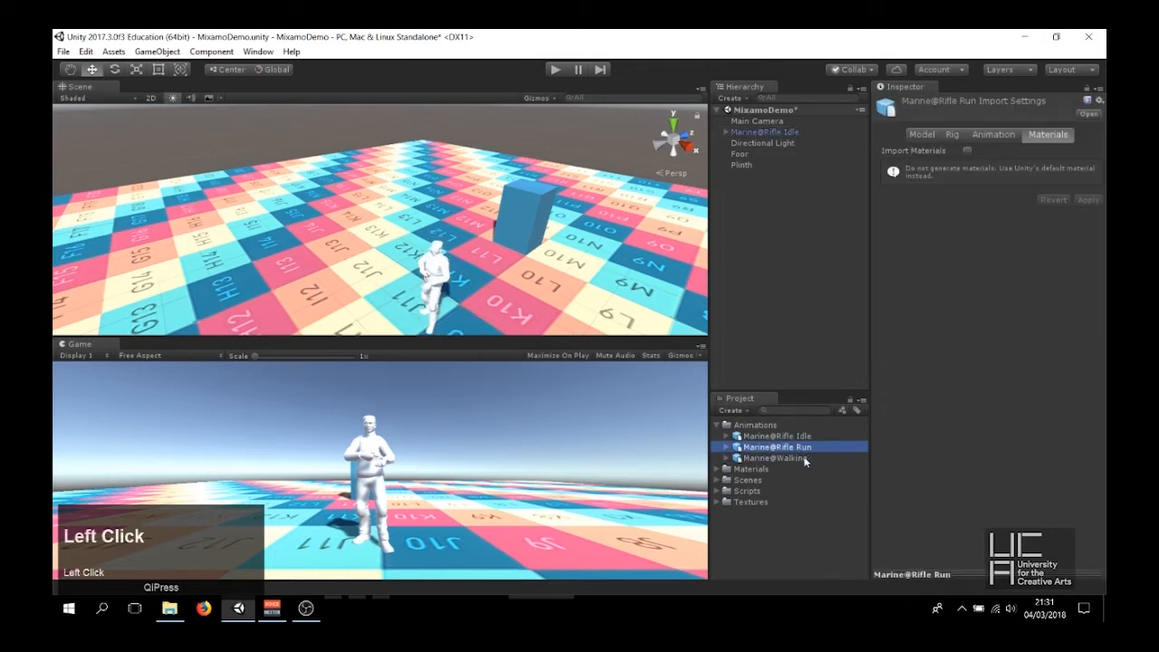
{"action": "left_click", "coordinate": [979, 136]}
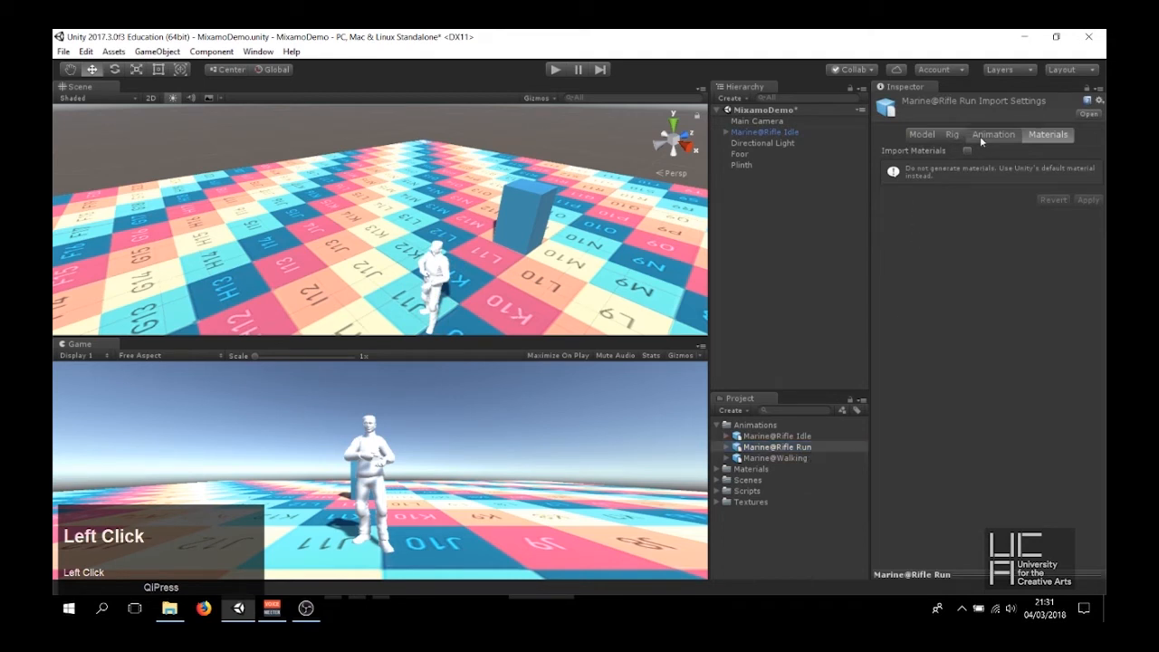
{"action": "left_click", "coordinate": [954, 136]}
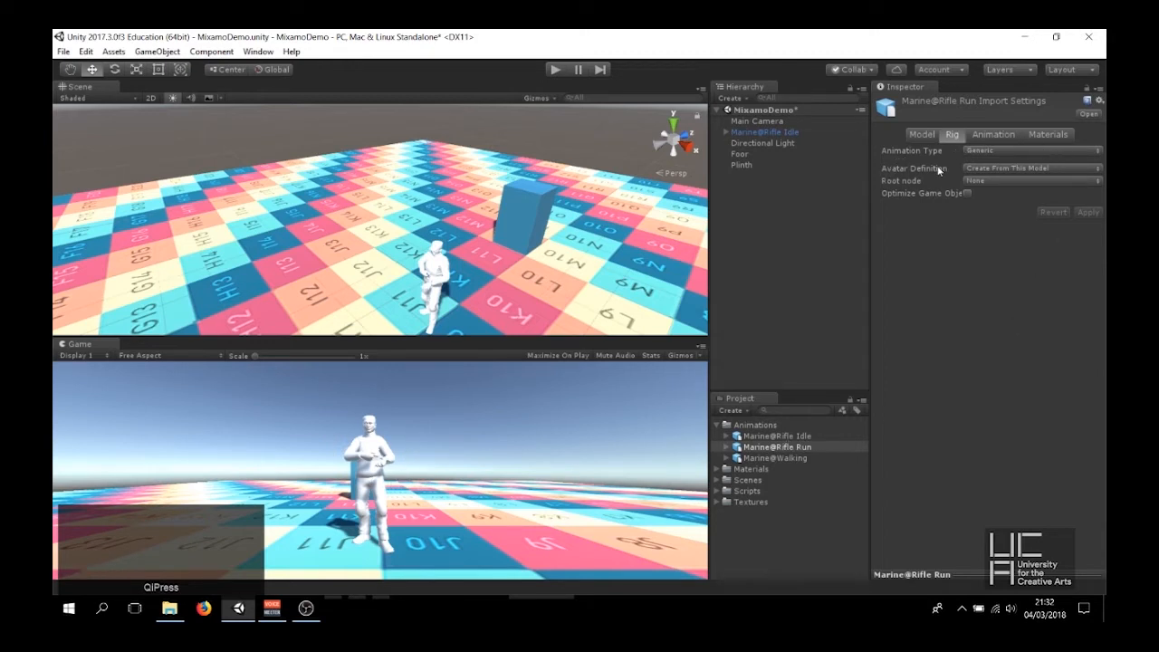
{"action": "left_click", "coordinate": [1065, 168]}
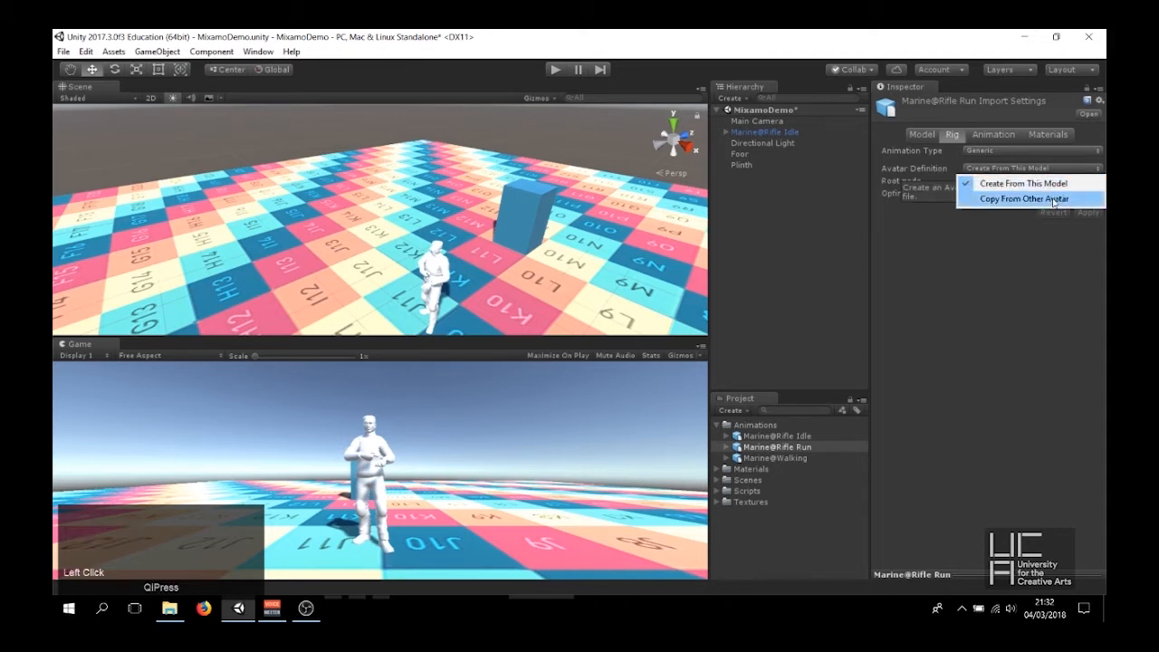
{"action": "left_click", "coordinate": [1053, 199]}
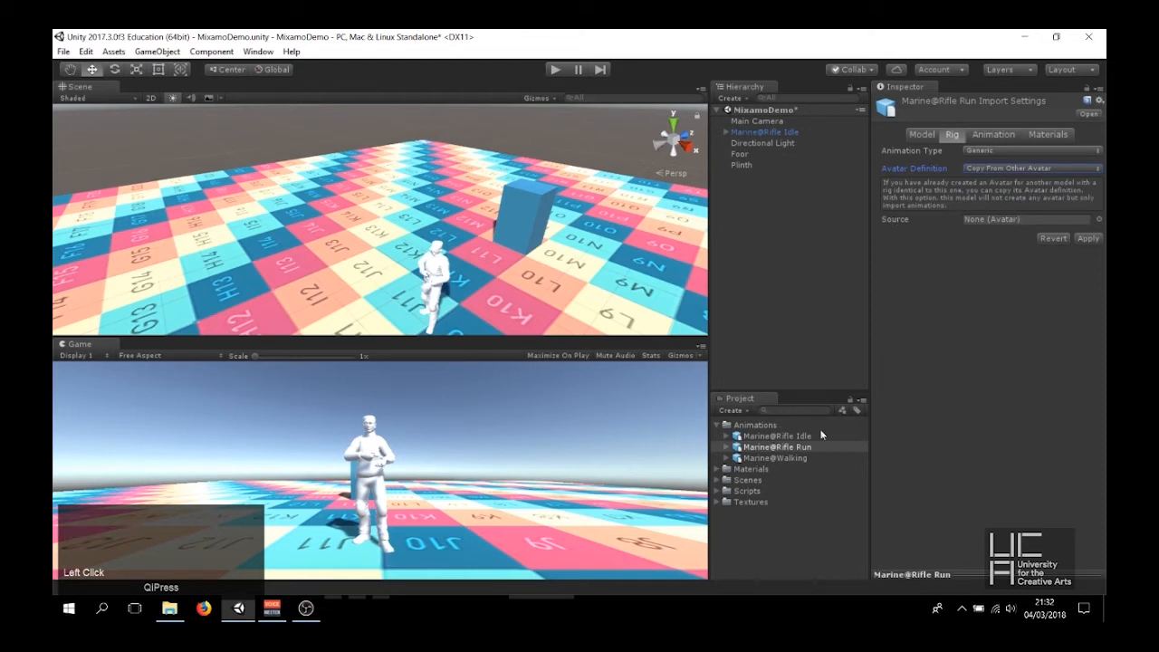
{"action": "left_click_drag", "start_coordinate": [797, 438], "coordinate": [1046, 227]}
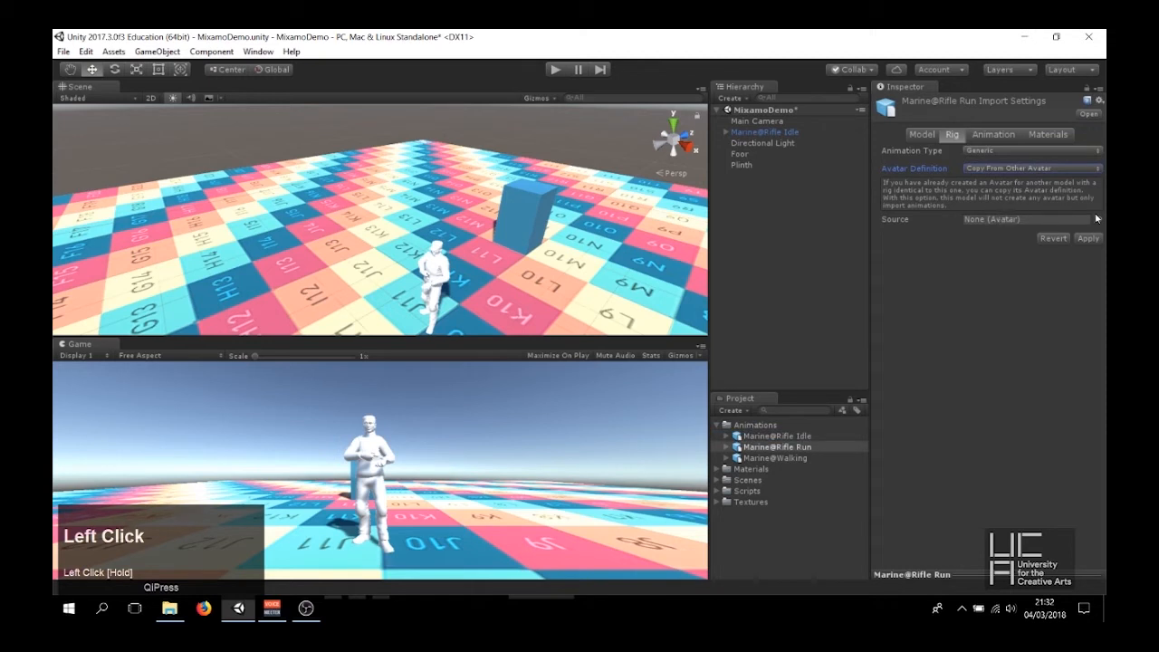
{"action": "left_click", "coordinate": [1099, 219]}
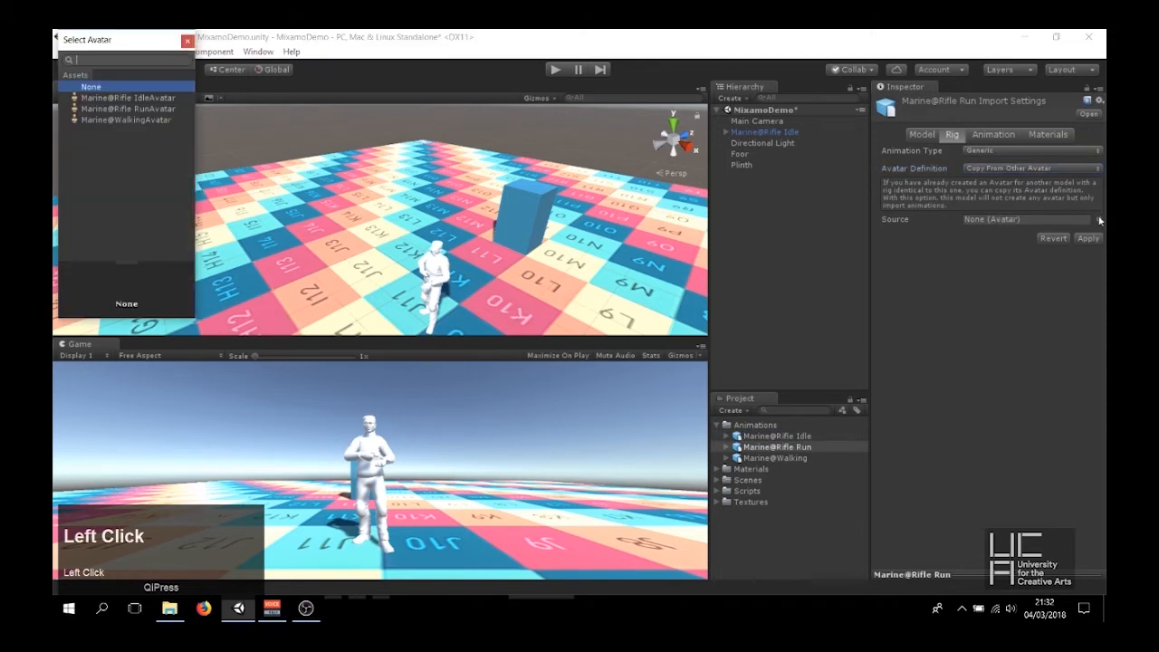
{"action": "left_click", "coordinate": [135, 98]}
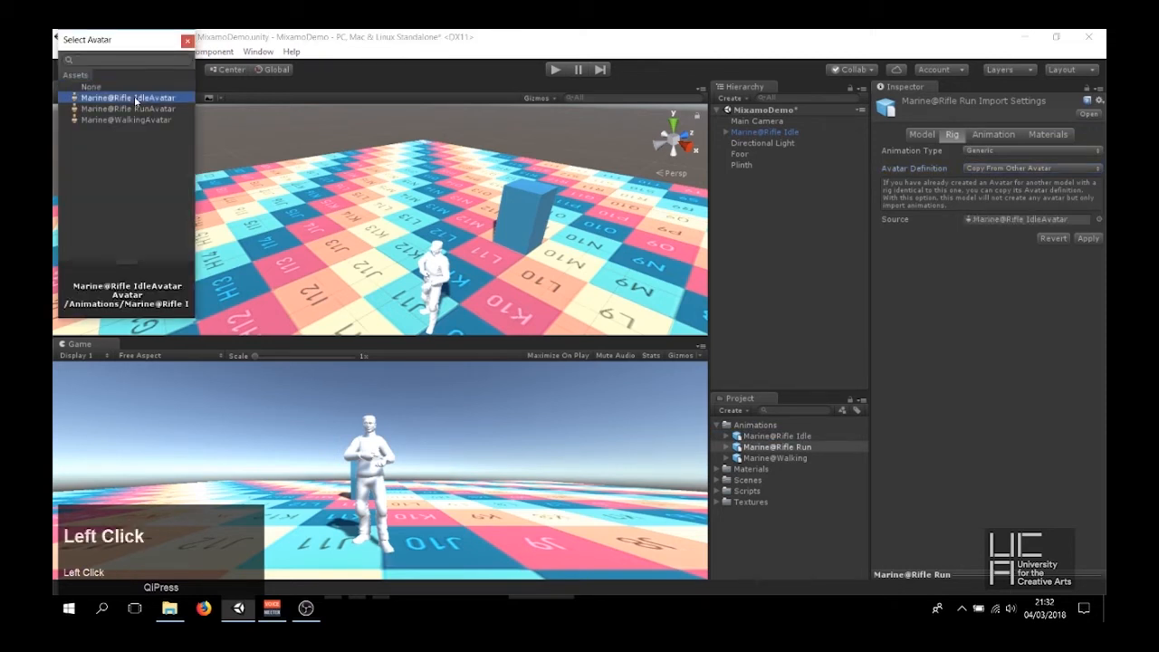
{"action": "double_click", "coordinate": [136, 98]}
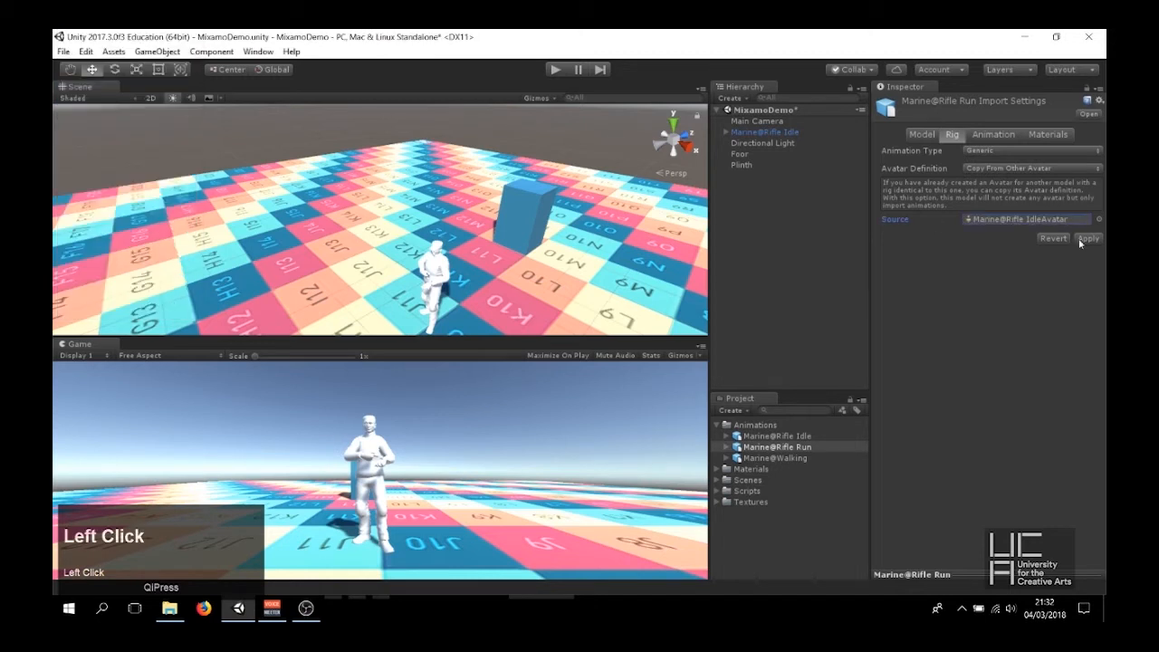
{"action": "left_click", "coordinate": [1087, 238]}
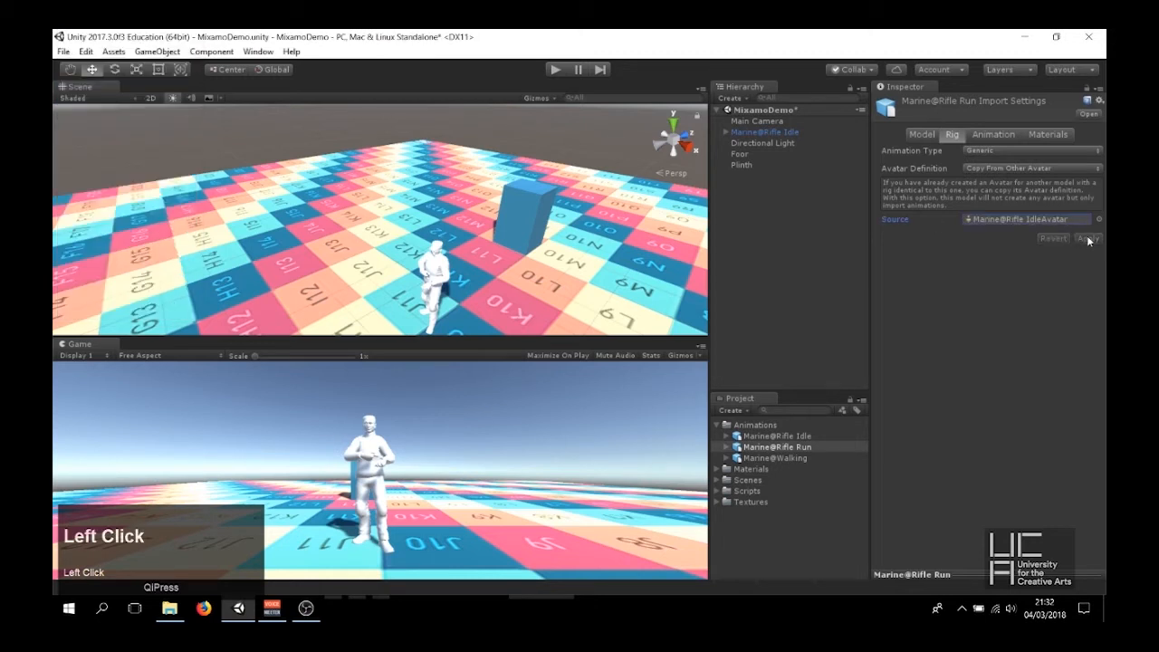
Make the Marine@Walking rig copy its avatar from Marine@Rifle IdleAvatar and apply the change
{"action": "left_click", "coordinate": [803, 459]}
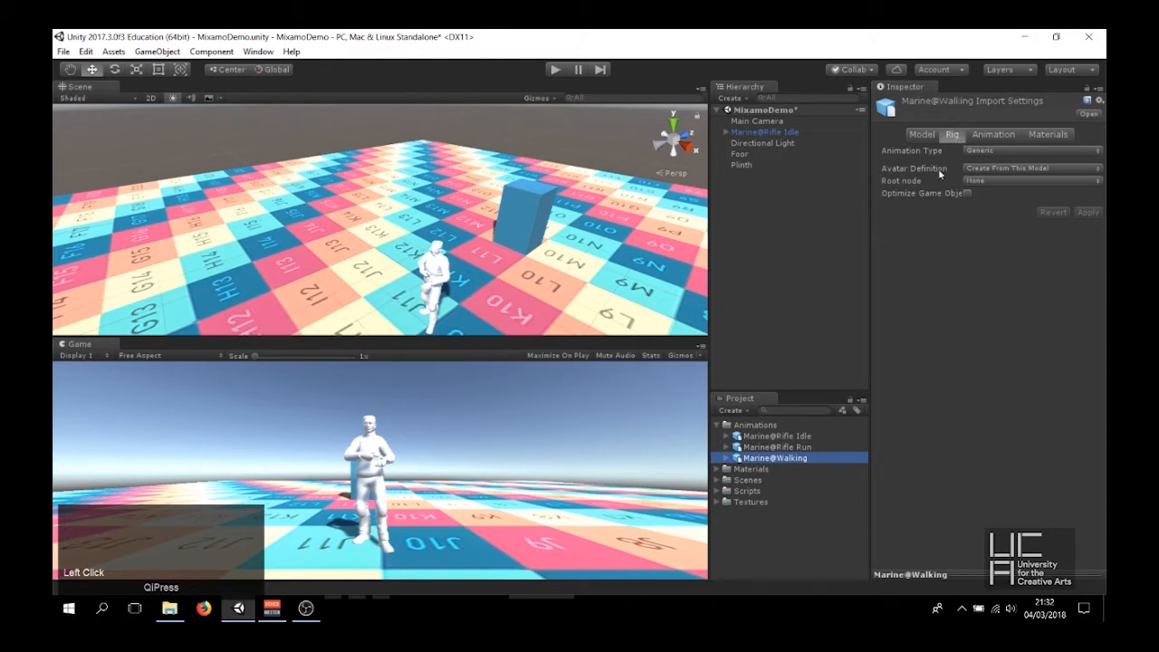
{"action": "left_click", "coordinate": [1043, 168]}
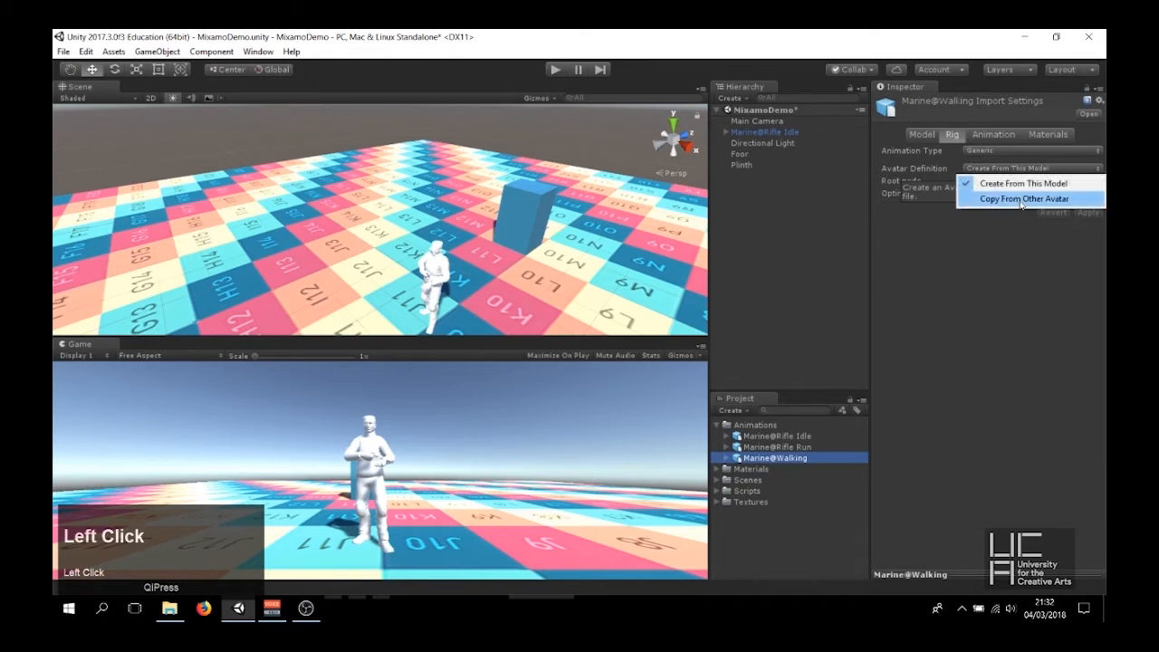
{"action": "left_click", "coordinate": [1022, 202]}
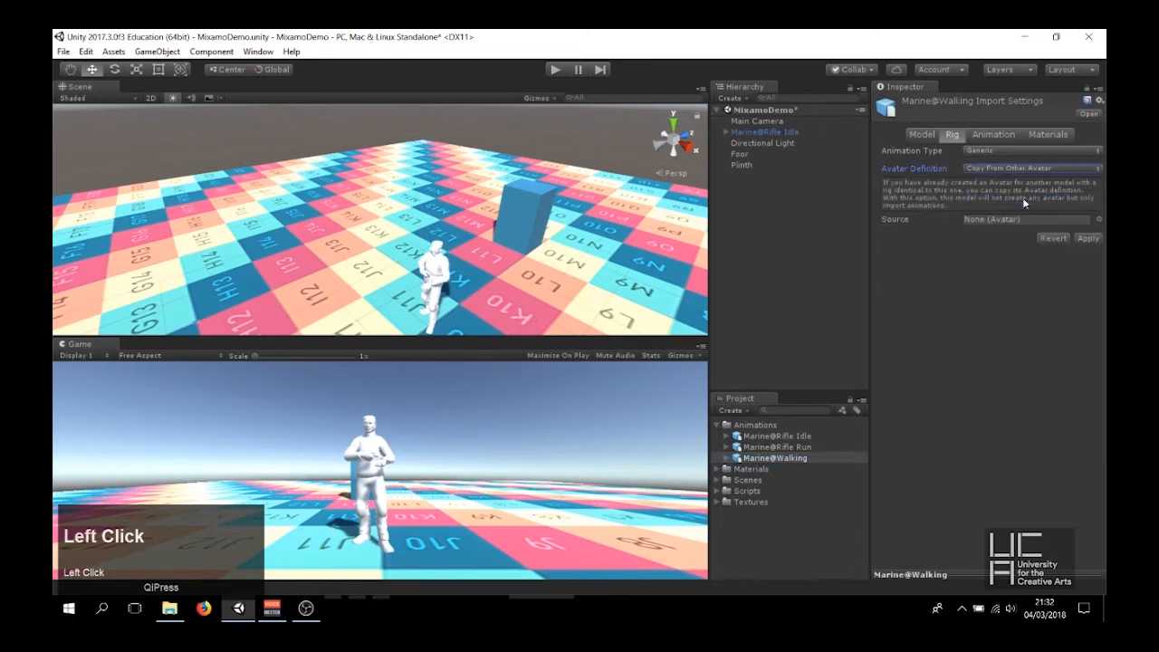
{"action": "left_click", "coordinate": [1100, 219]}
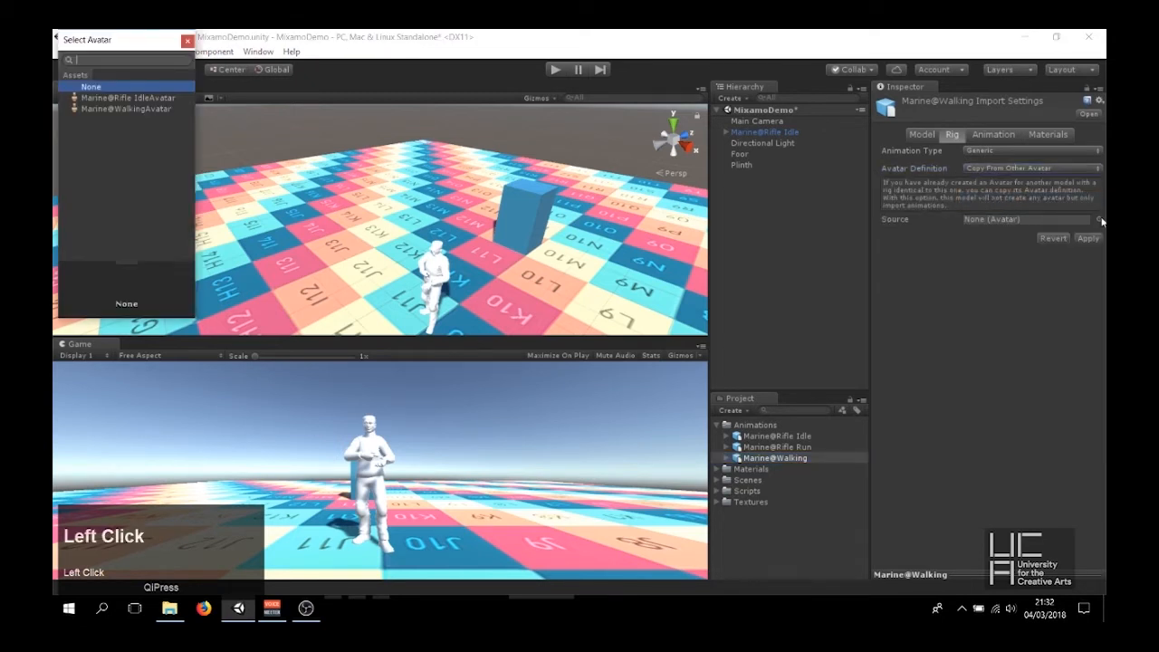
{"action": "double_click", "coordinate": [157, 100]}
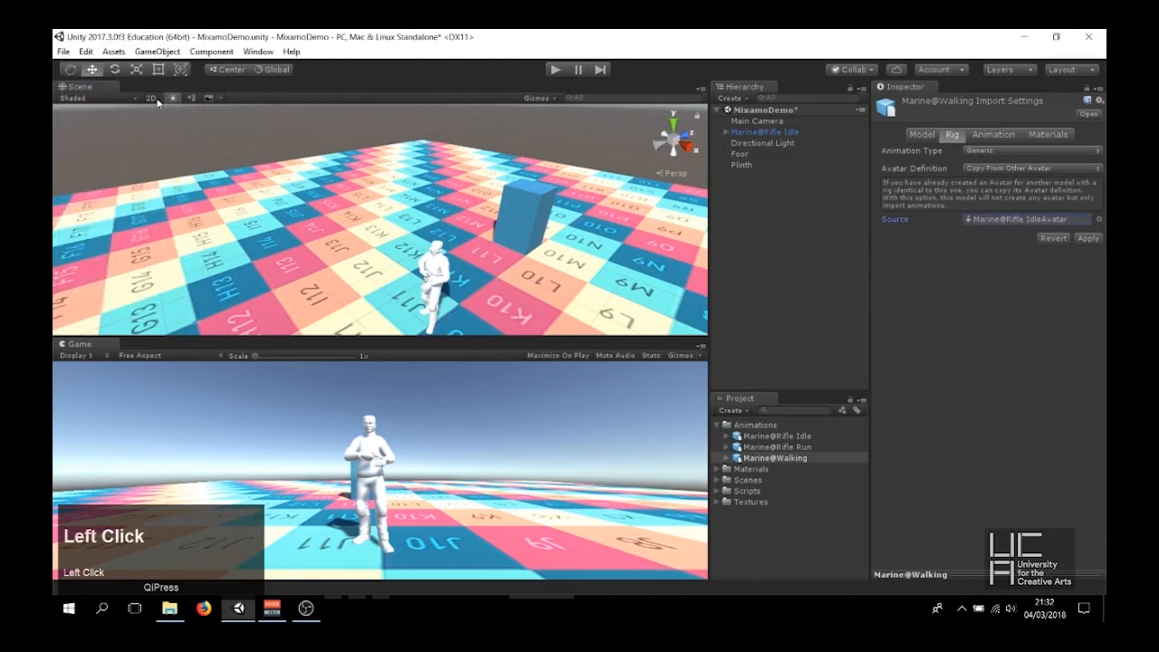
{"action": "left_click", "coordinate": [1089, 238]}
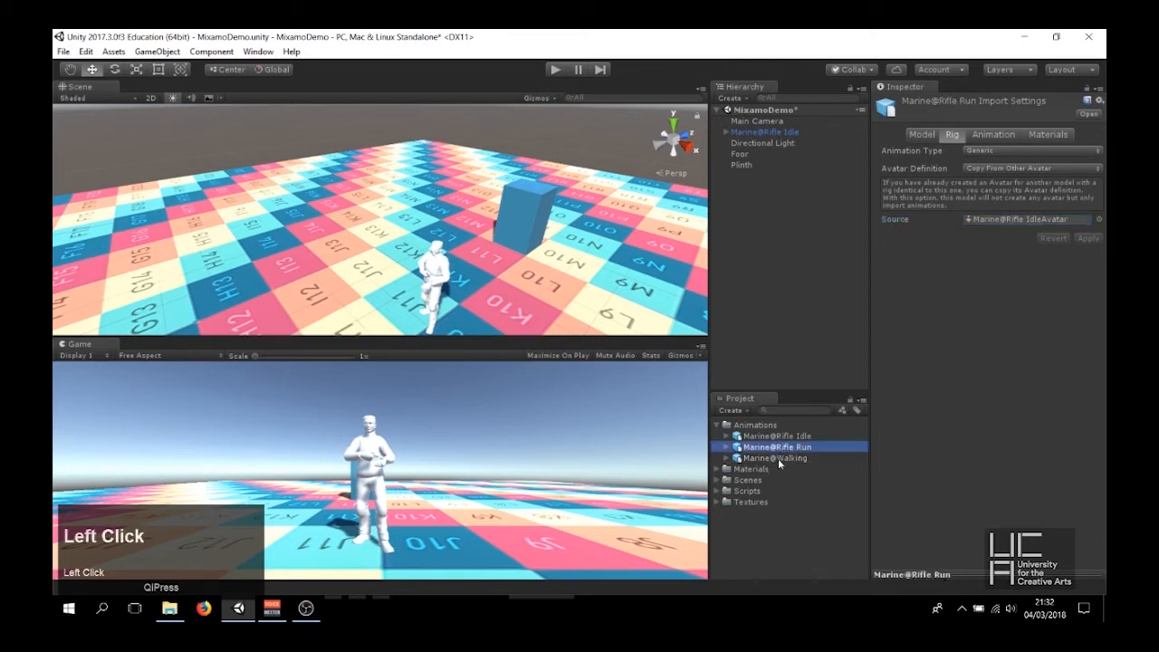
Review the rig settings of the three marine files and the animation import settings of Rifle Run and Rifle Idle
{"action": "left_click", "coordinate": [776, 435]}
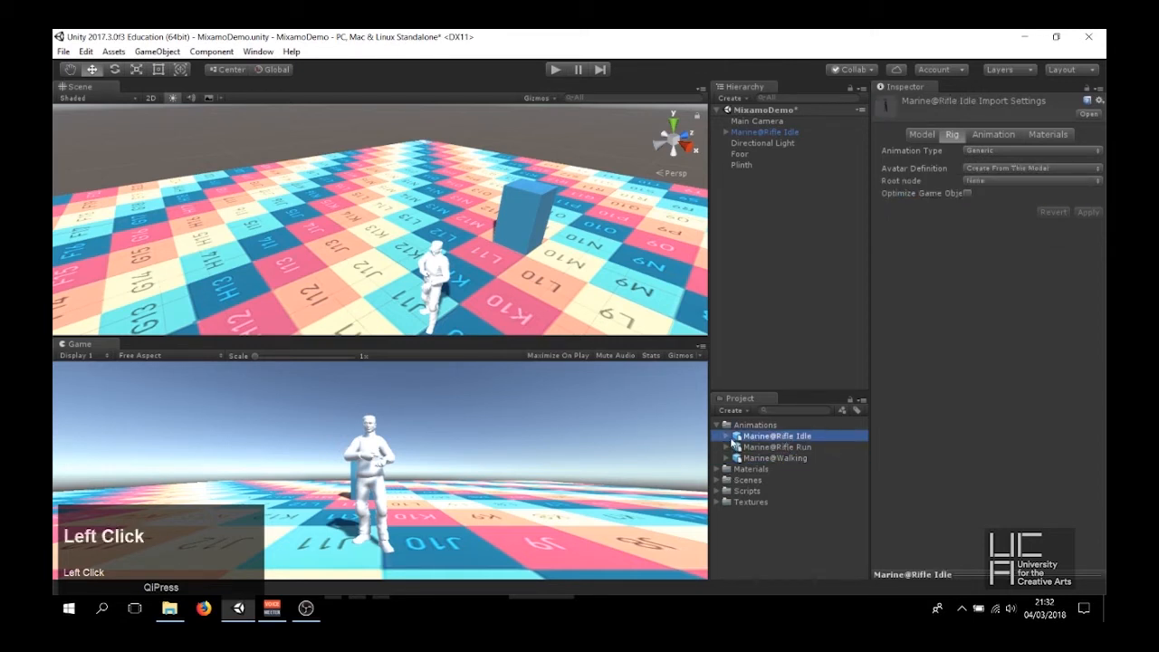
{"action": "left_click", "coordinate": [800, 447]}
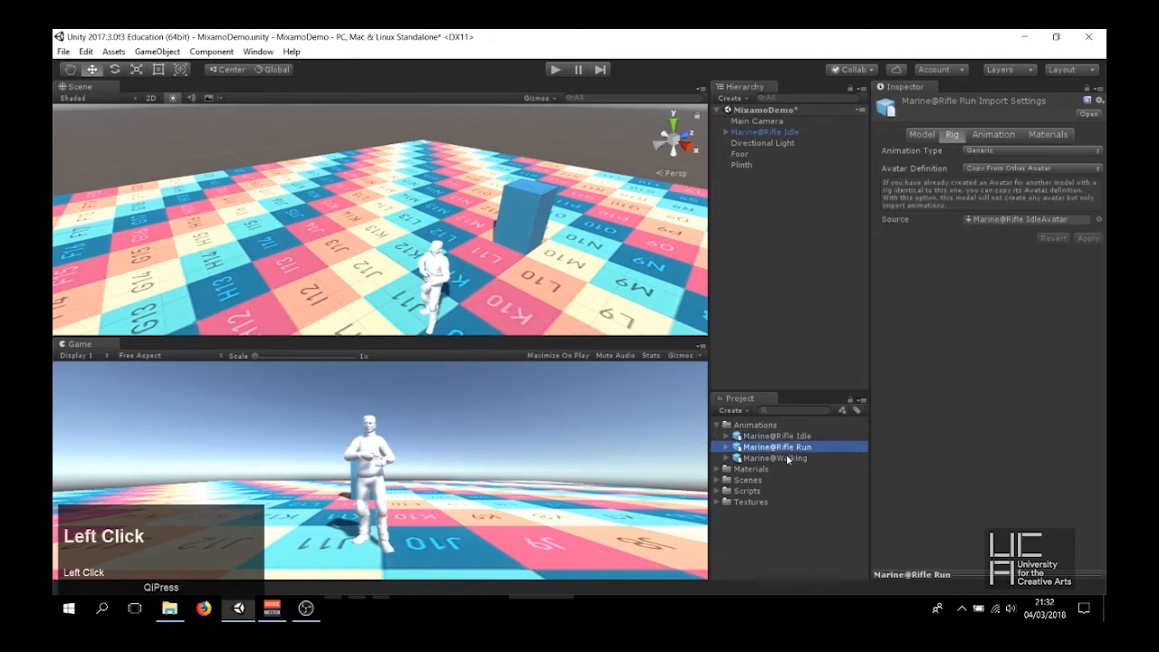
{"action": "left_click", "coordinate": [786, 458]}
{"action": "left_click", "coordinate": [789, 448]}
{"action": "left_click", "coordinate": [788, 459]}
{"action": "left_click", "coordinate": [789, 448]}
{"action": "left_click", "coordinate": [993, 134]}
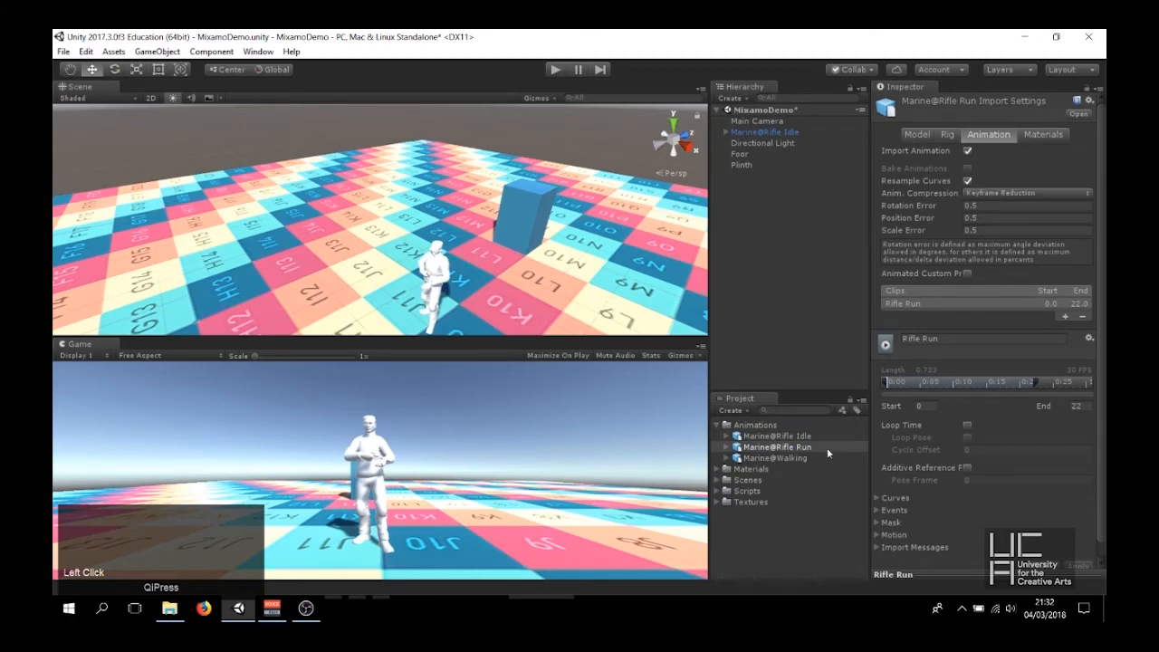
{"action": "left_click", "coordinate": [788, 436]}
Run the scene to check whether the marine animates, and stop playback
{"action": "middle_click_drag", "start_coordinate": [363, 216], "coordinate": [342, 304]}
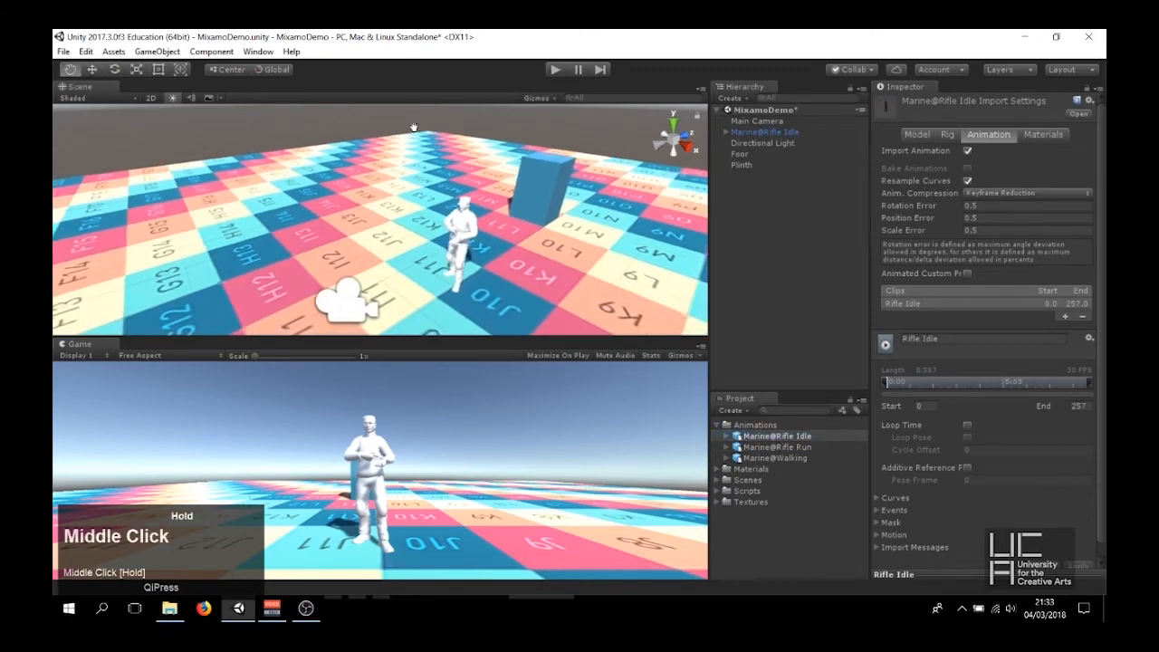
{"action": "right_click_drag", "start_coordinate": [341, 304], "coordinate": [486, 184]}
{"action": "middle_click_drag", "start_coordinate": [486, 183], "coordinate": [561, 149]}
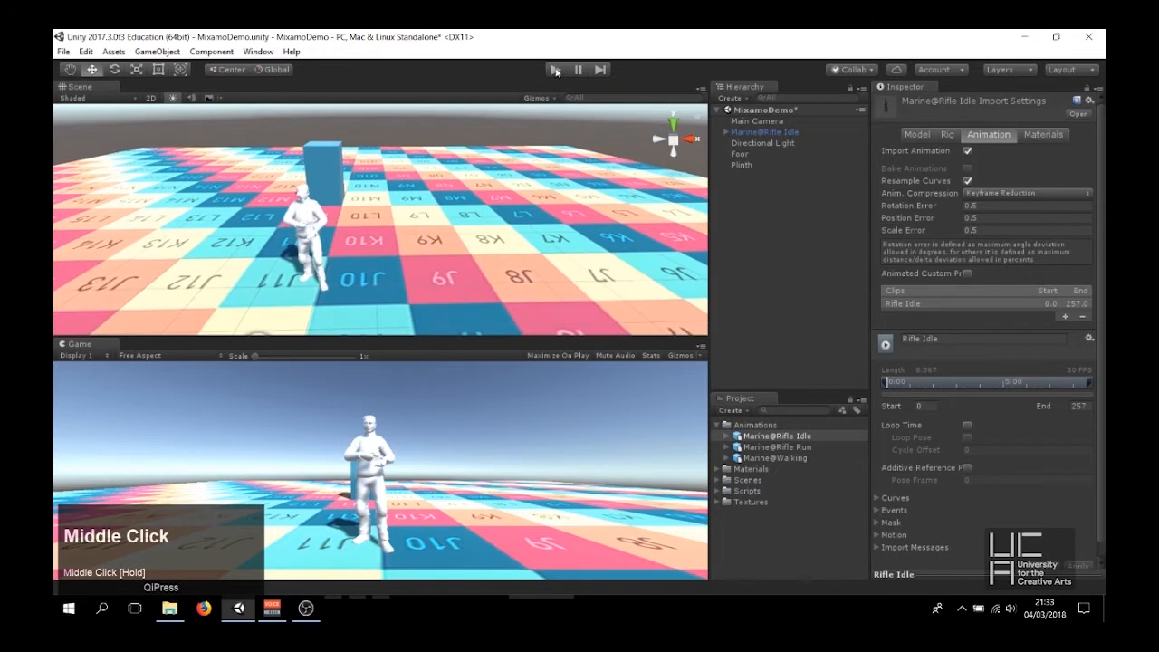
{"action": "left_click", "coordinate": [555, 69]}
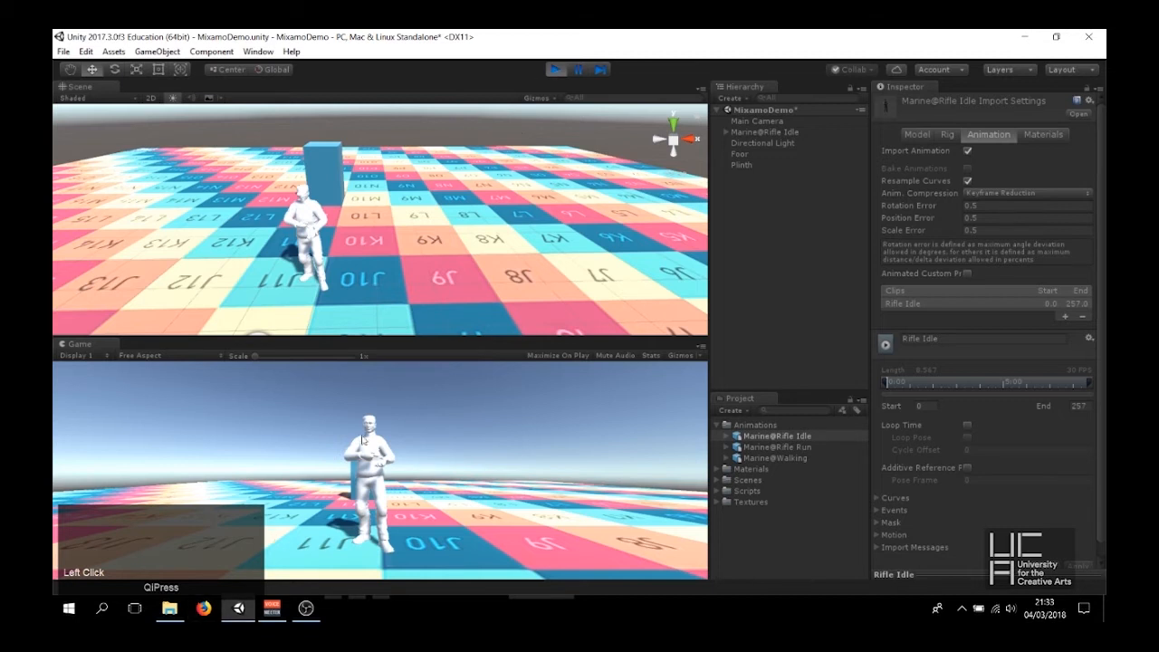
{"action": "left_click", "coordinate": [556, 71]}
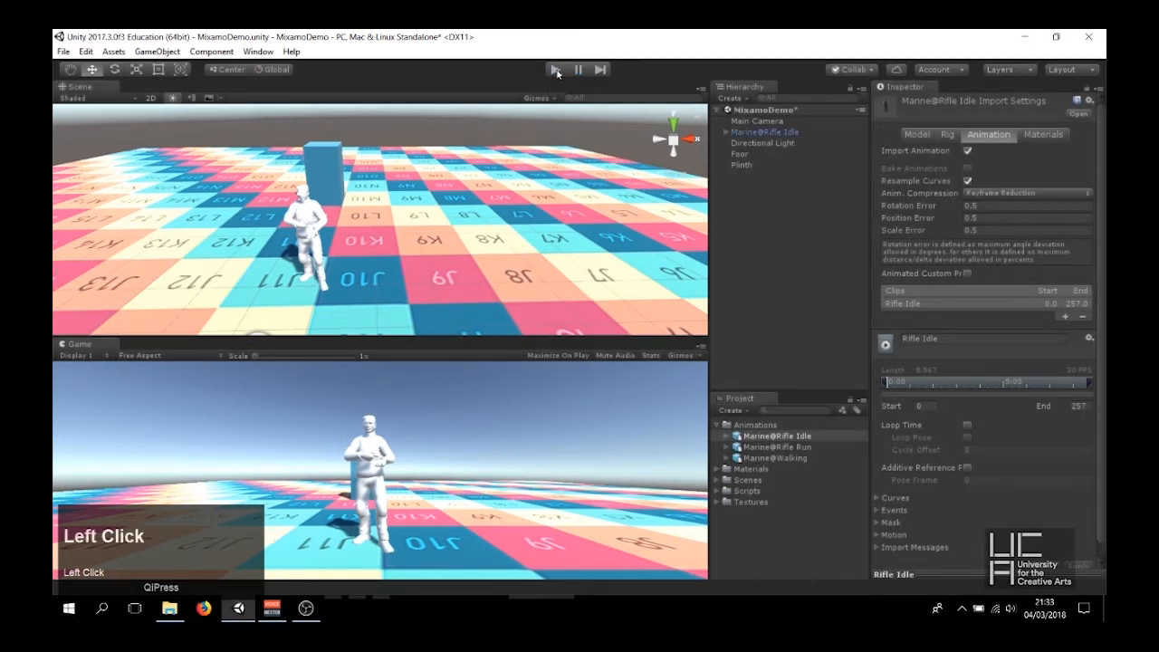
Create an Animator Controller named CharacterAnimController in the Animations folder
{"action": "left_click", "coordinate": [772, 426]}
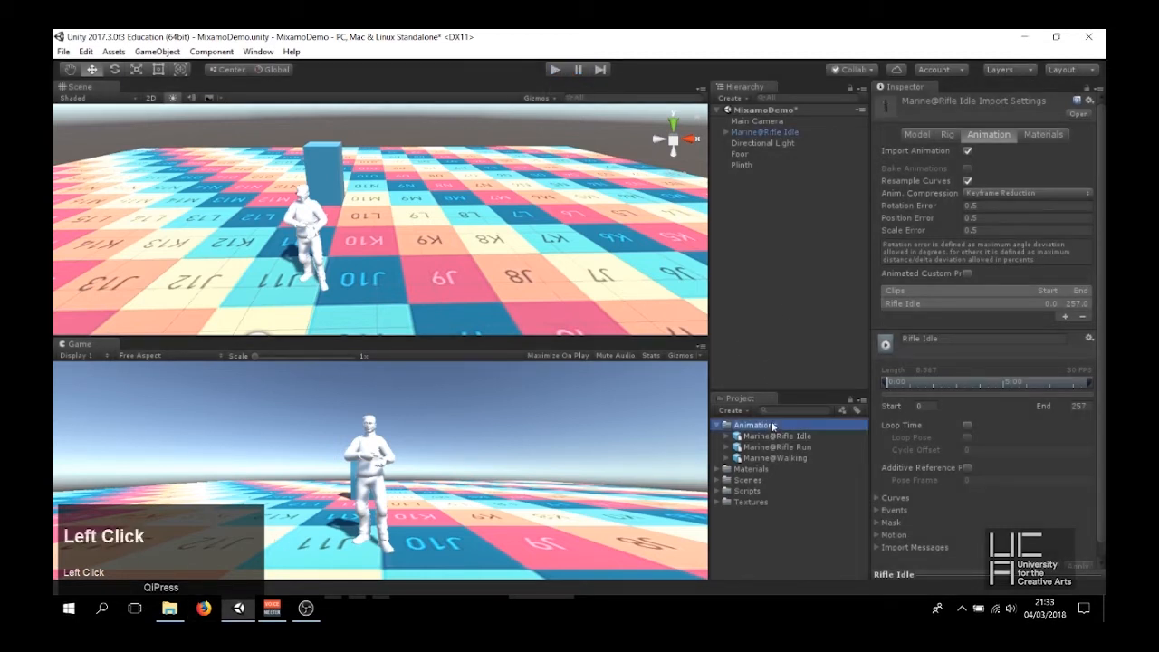
{"action": "right_click", "coordinate": [753, 428]}
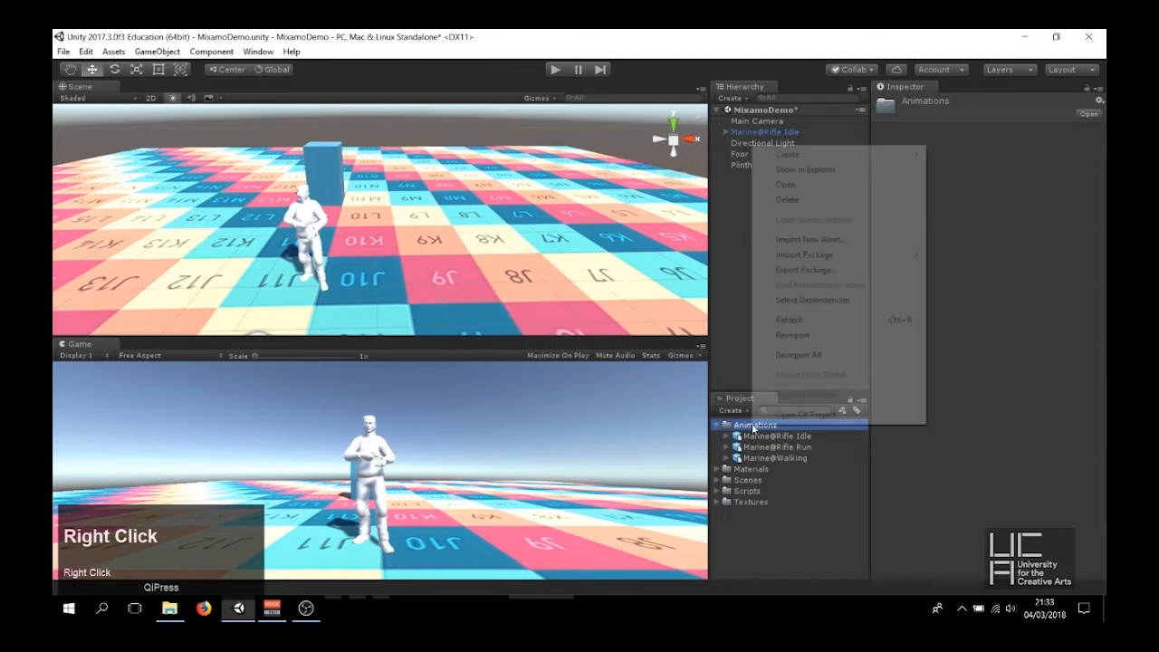
{"action": "mouse_move", "coordinate": [887, 155]}
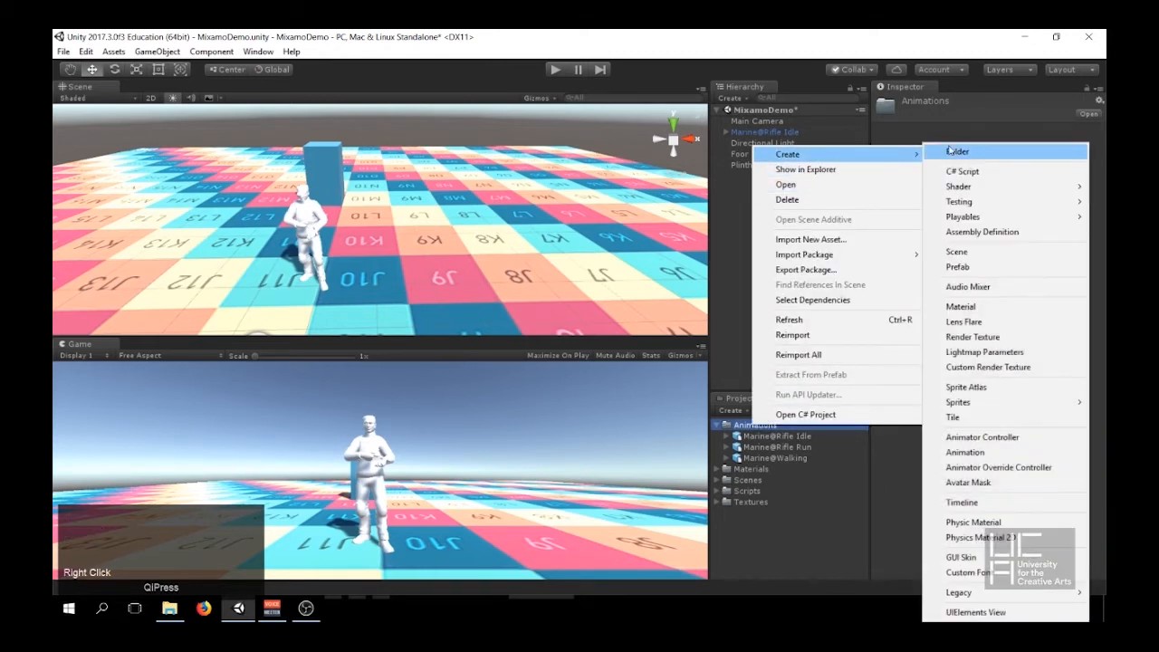
{"action": "left_click", "coordinate": [1004, 439]}
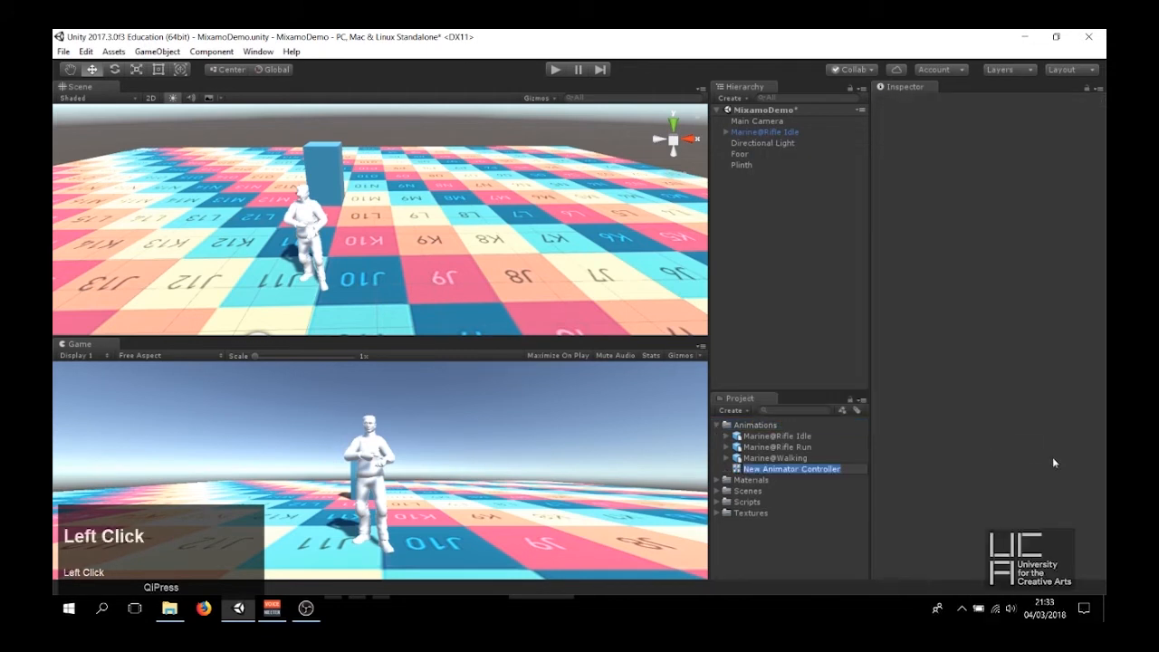
{"action": "key", "text": "shift"}
{"action": "type", "text": "C"}
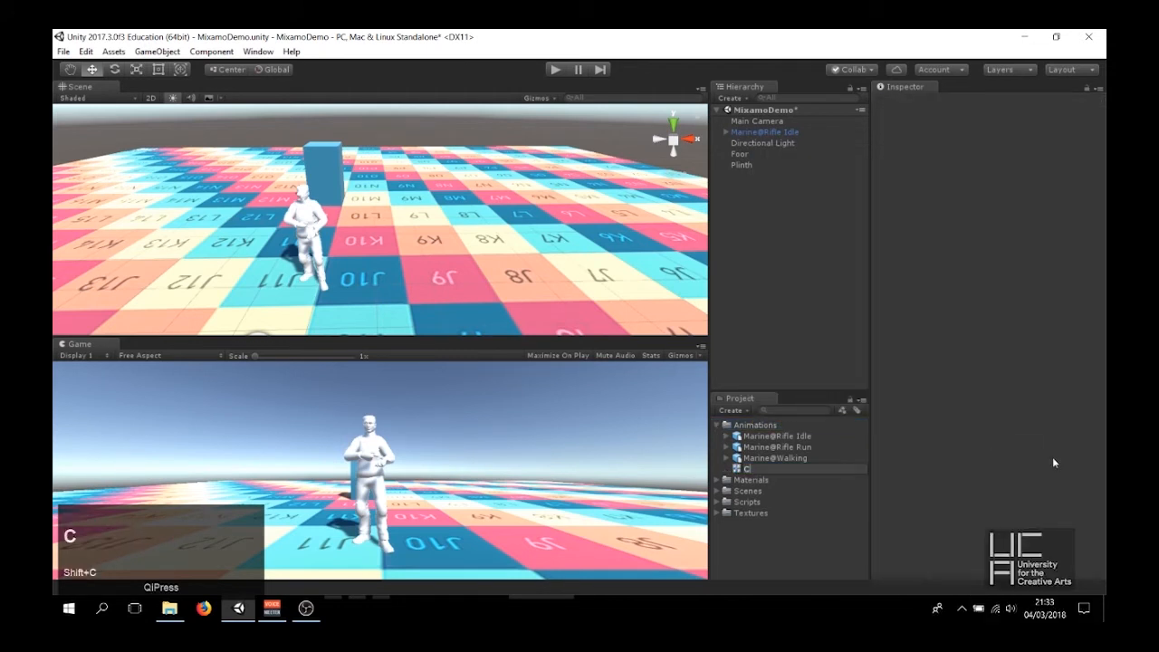
{"action": "type", "text": "haracterAnimController"}
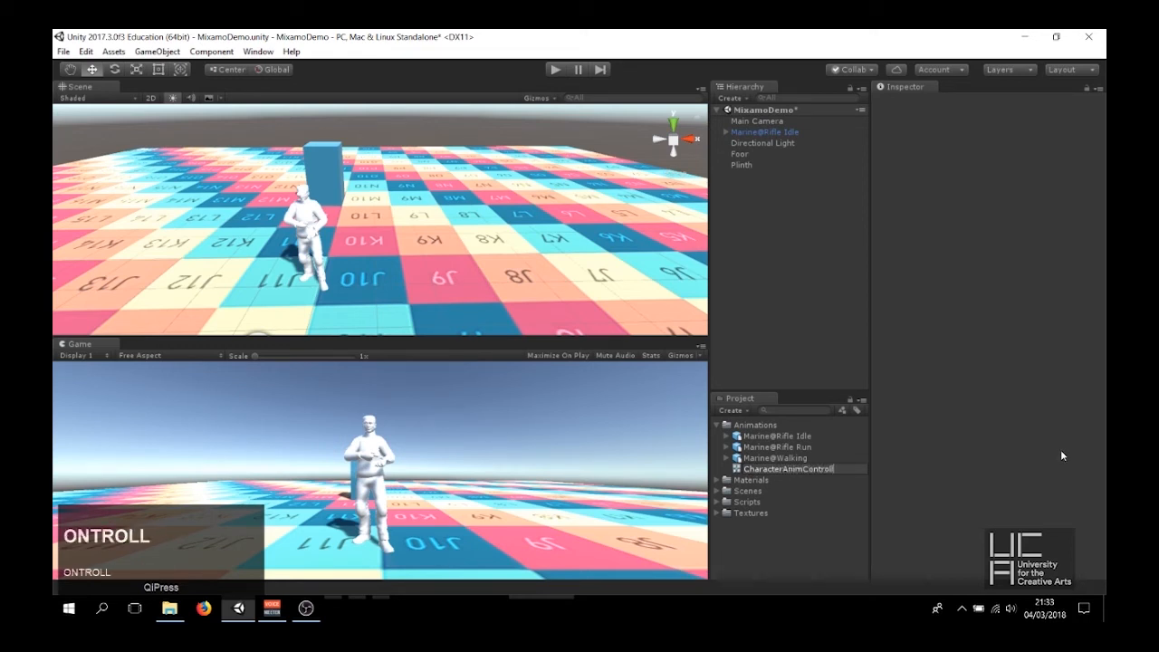
{"action": "key", "text": "Return"}
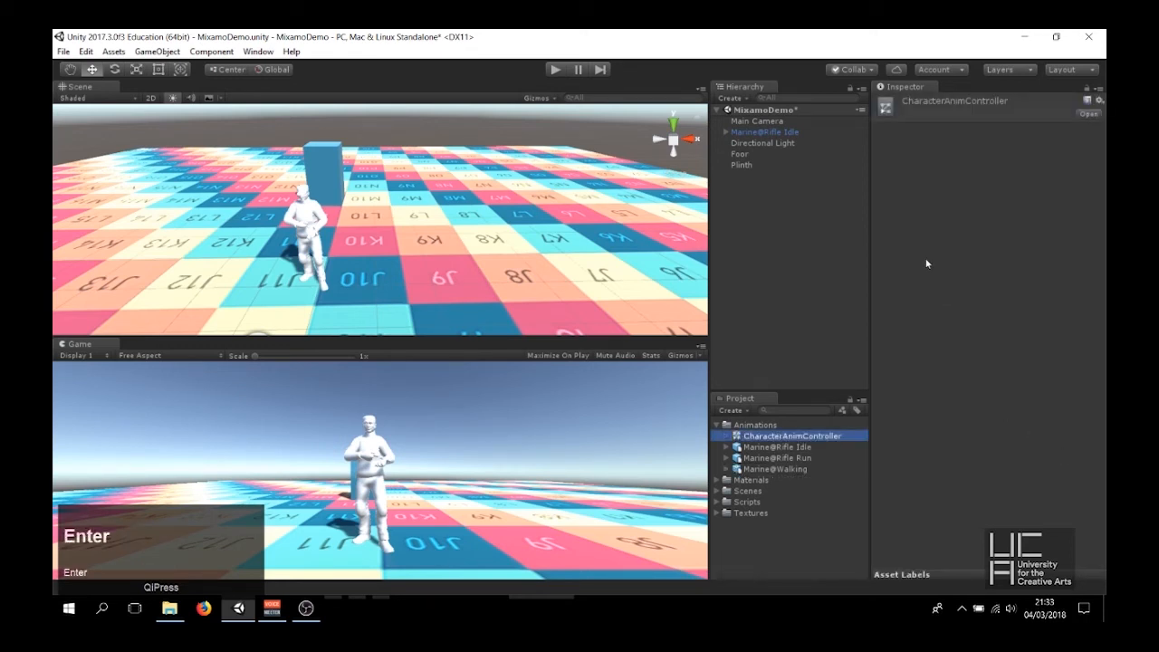
Assign CharacterAnimController as the controller of the scene marine's Animator component and save the scene
{"action": "left_click", "coordinate": [813, 436]}
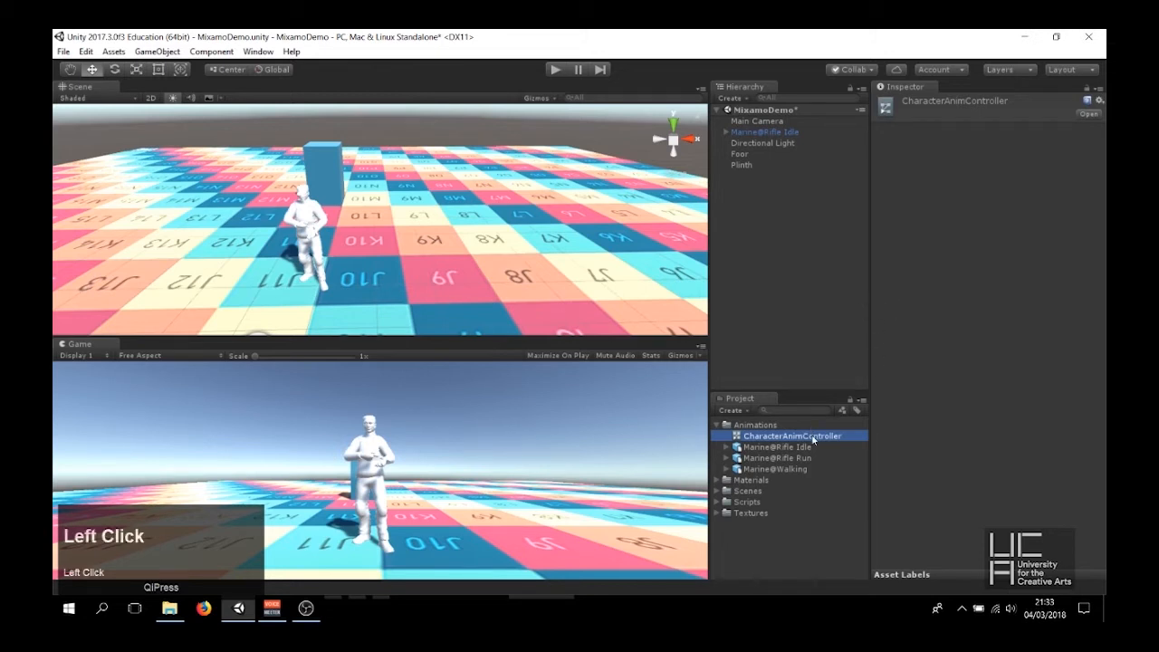
{"action": "left_click", "coordinate": [801, 333]}
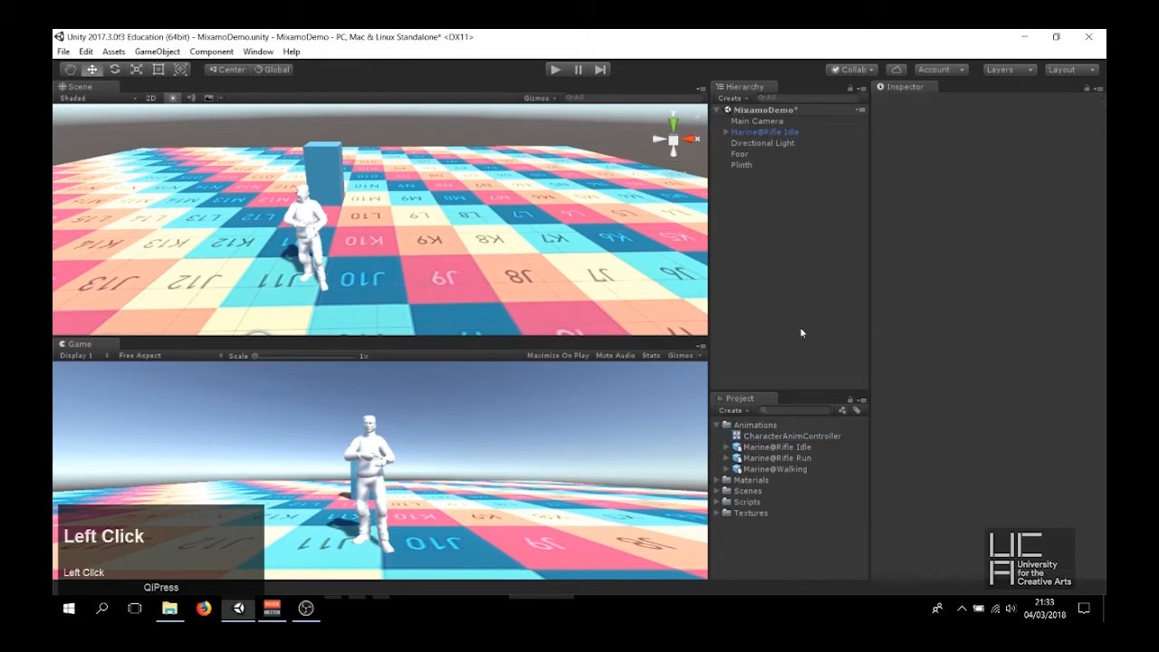
{"action": "left_click", "coordinate": [792, 436]}
{"action": "left_click", "coordinate": [318, 222]}
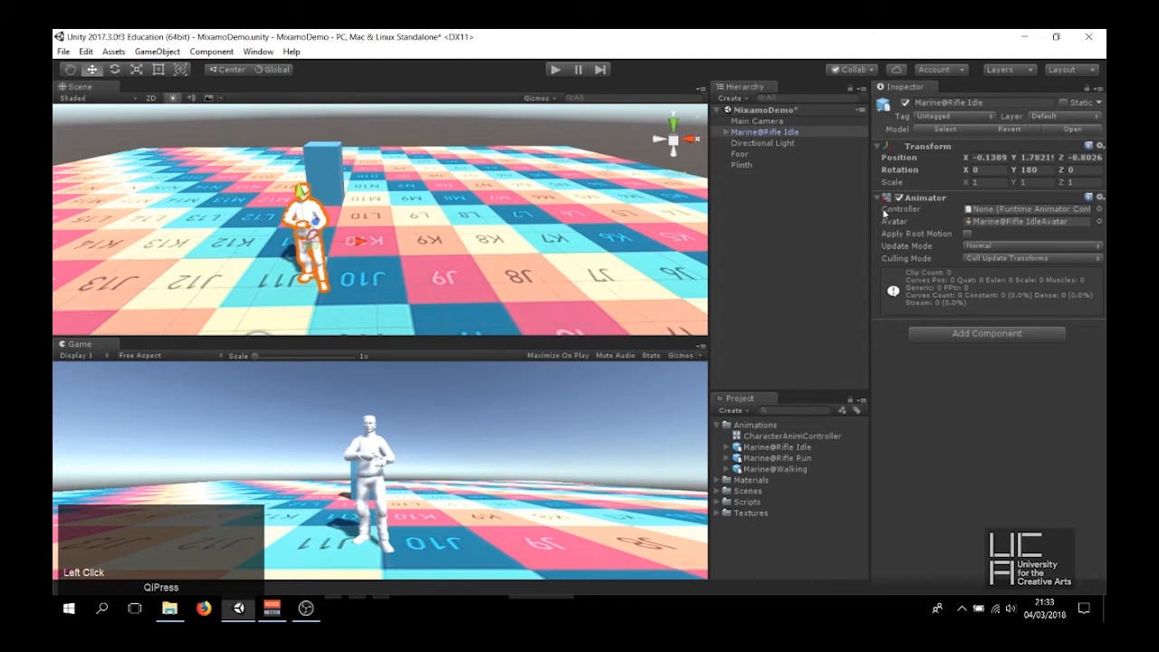
{"action": "left_click_drag", "start_coordinate": [784, 441], "coordinate": [1021, 208]}
{"action": "key", "text": "ctrl+s"}
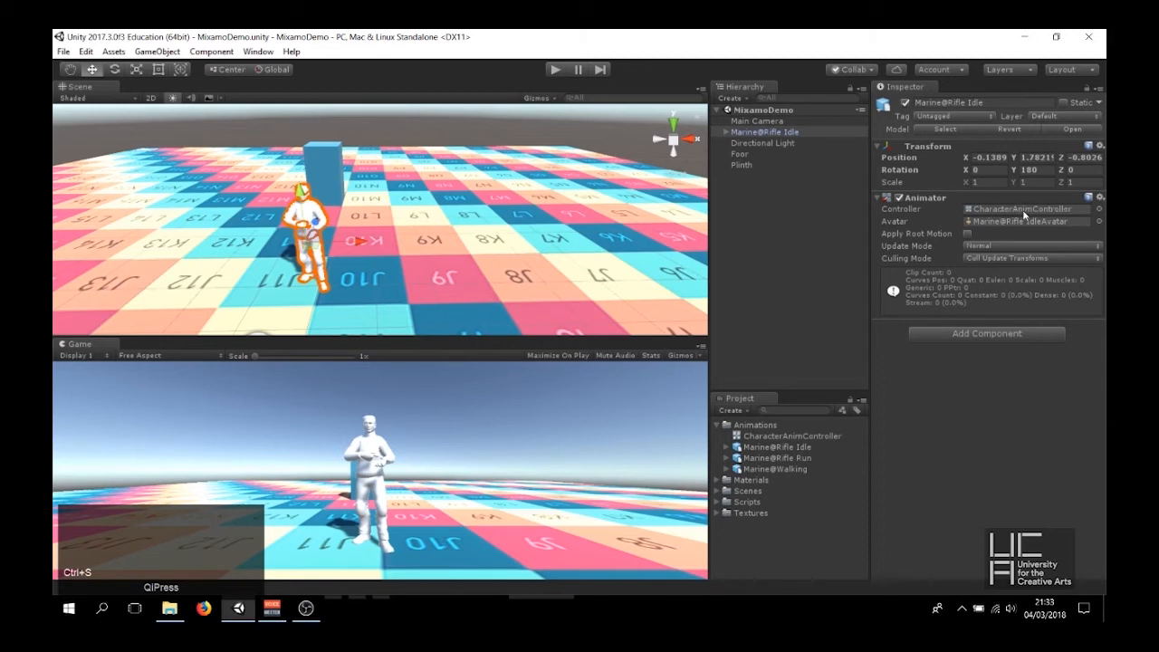
Open the state graph of the CharacterAnimController assigned to the marine
{"action": "double_click", "coordinate": [998, 209]}
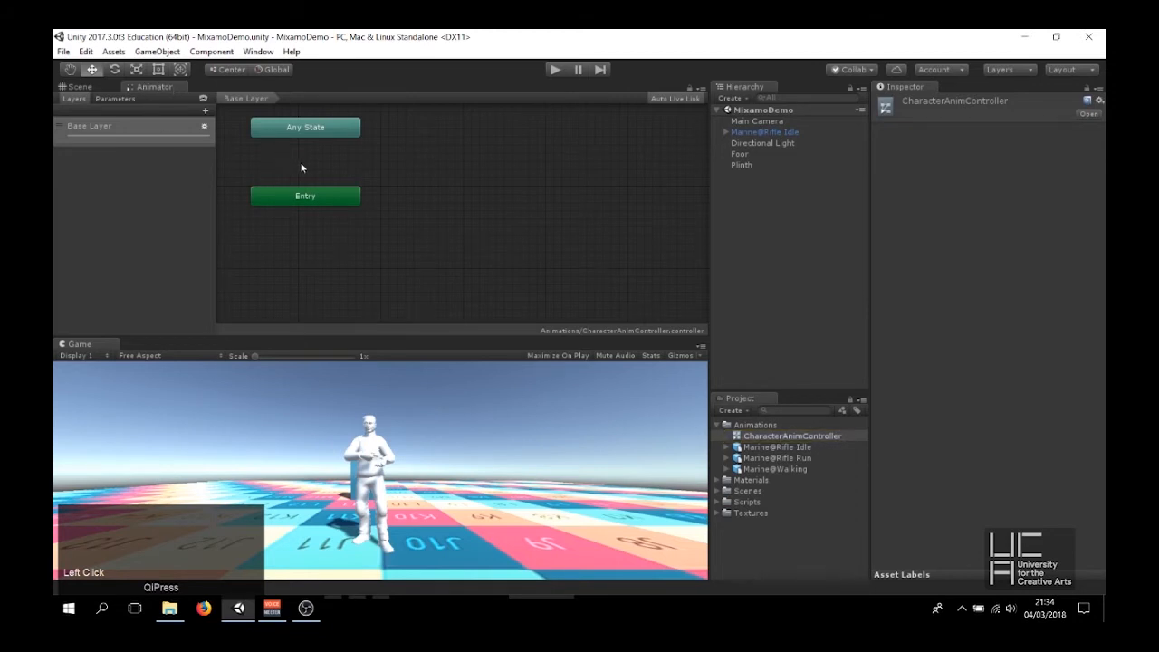
Bring the Exit node closer to Entry in the state graph and adjust Any State above Entry
{"action": "scroll", "coordinate": [307, 170], "scroll_direction": "down", "scroll_amount": 3}
{"action": "scroll", "coordinate": [317, 136], "scroll_direction": "up", "scroll_amount": 1}
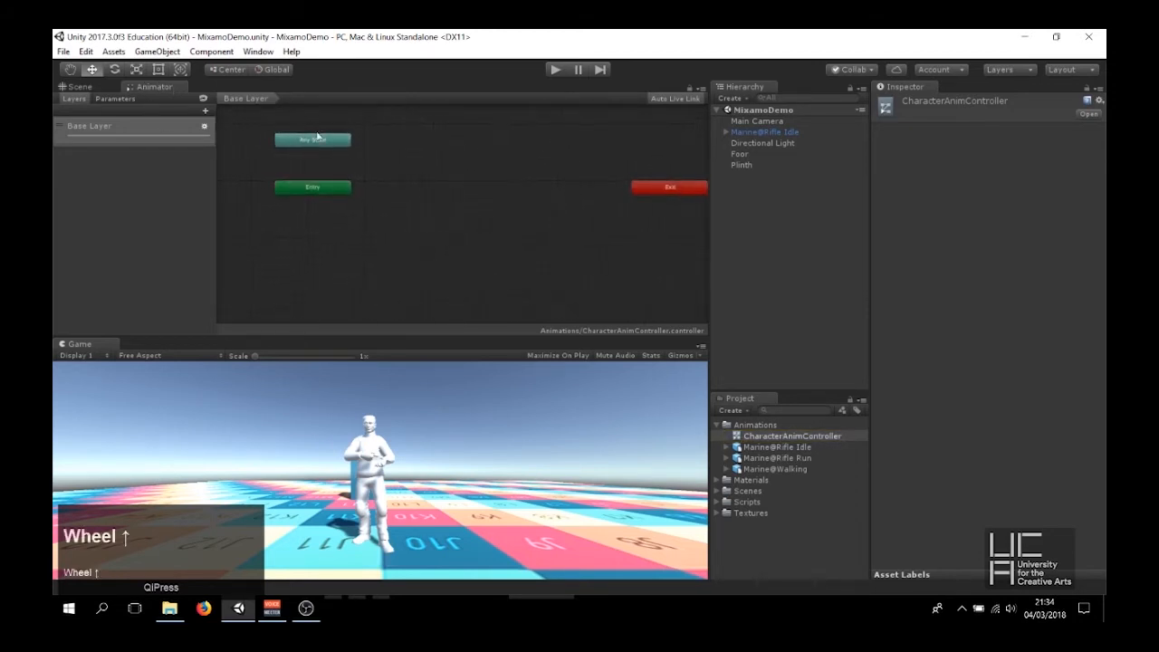
{"action": "left_click", "coordinate": [664, 190]}
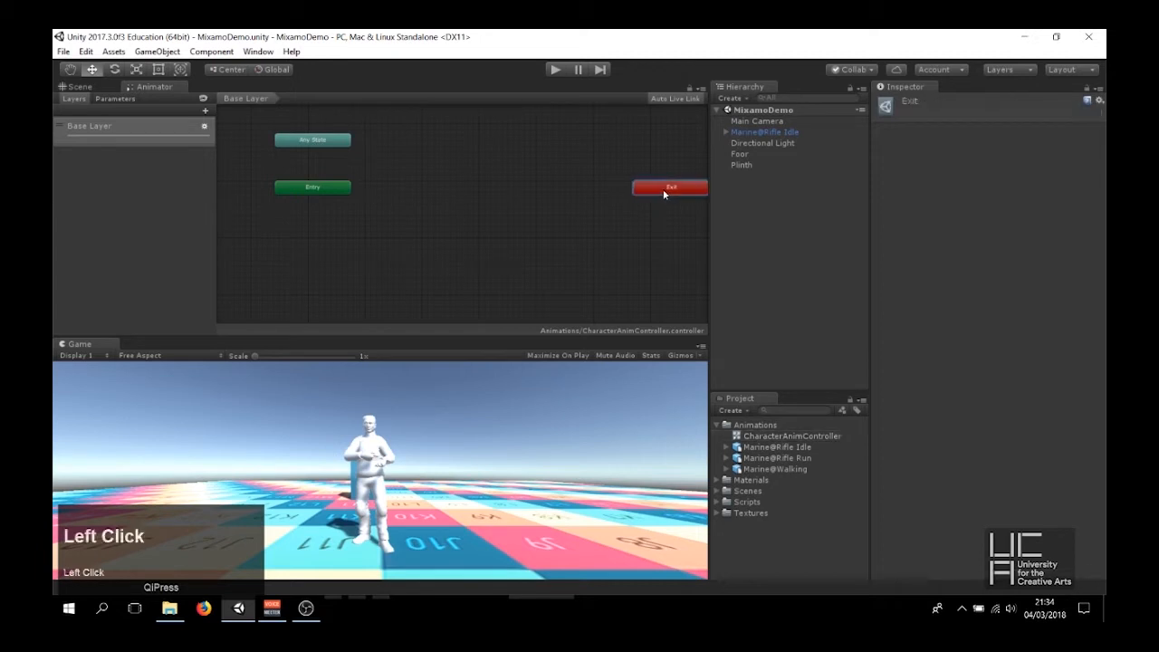
{"action": "left_click_drag", "start_coordinate": [664, 191], "coordinate": [490, 191]}
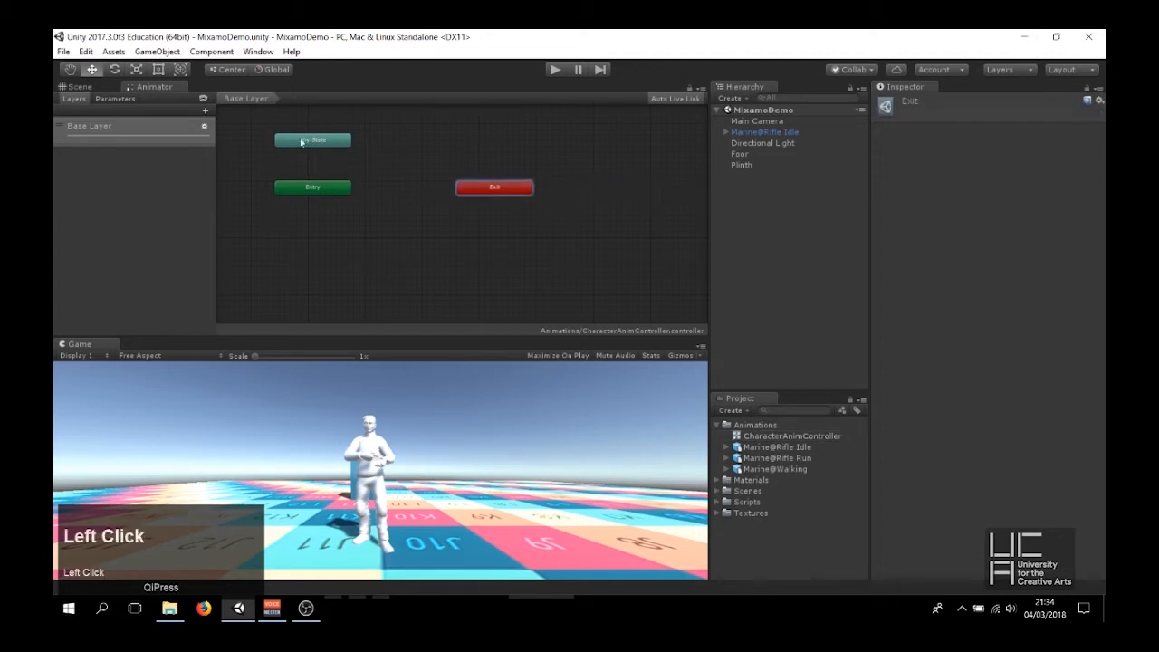
{"action": "mouse_move", "coordinate": [315, 138]}
{"action": "left_mouse_down"}
{"action": "mouse_move", "coordinate": [329, 154]}
{"action": "mouse_move", "coordinate": [311, 134]}
{"action": "mouse_move", "coordinate": [323, 131]}
{"action": "mouse_move", "coordinate": [303, 137]}
{"action": "left_mouse_up"}
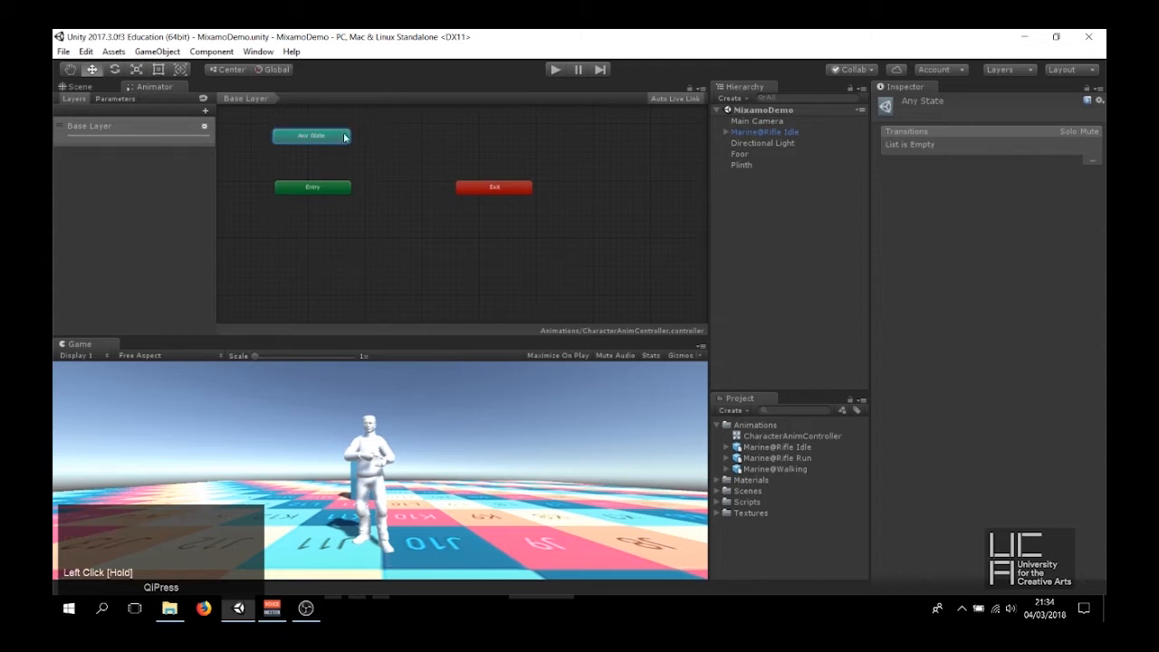
{"action": "mouse_move", "coordinate": [321, 138]}
{"action": "left_mouse_down"}
{"action": "mouse_move", "coordinate": [325, 155]}
{"action": "mouse_move", "coordinate": [319, 131]}
{"action": "mouse_move", "coordinate": [319, 141]}
{"action": "left_mouse_up"}
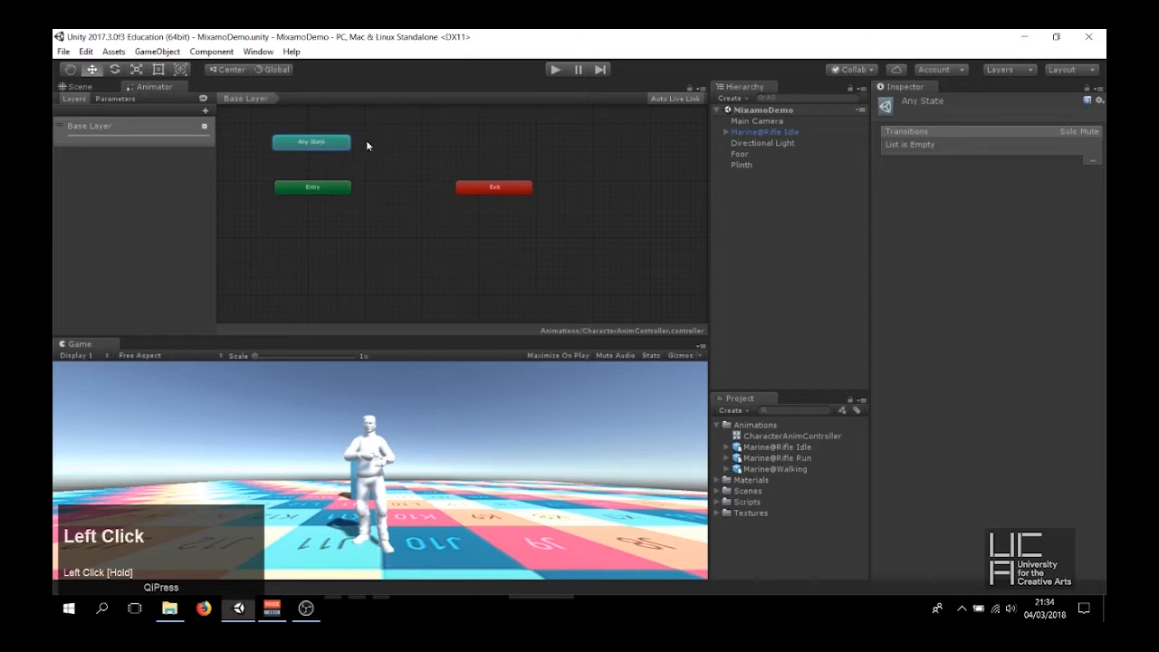
Move Entry slightly nearer to Any State and shift Exit further away to leave room for a state between them
{"action": "middle_click_drag", "start_coordinate": [391, 151], "coordinate": [443, 171]}
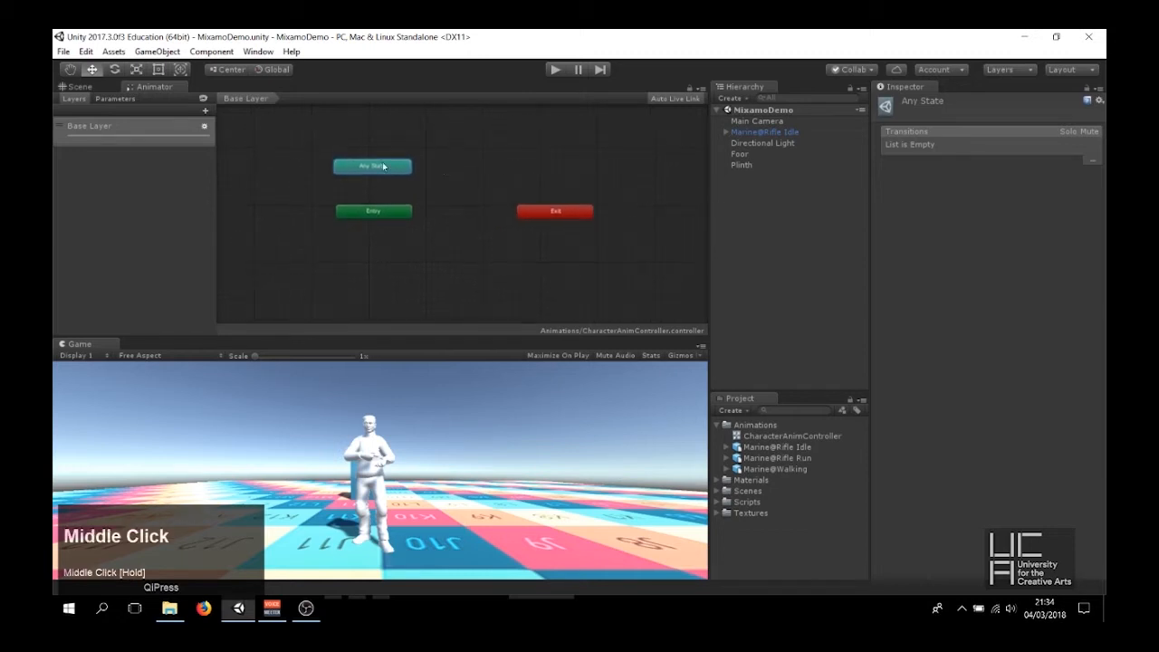
{"action": "left_click_drag", "start_coordinate": [382, 164], "coordinate": [383, 164]}
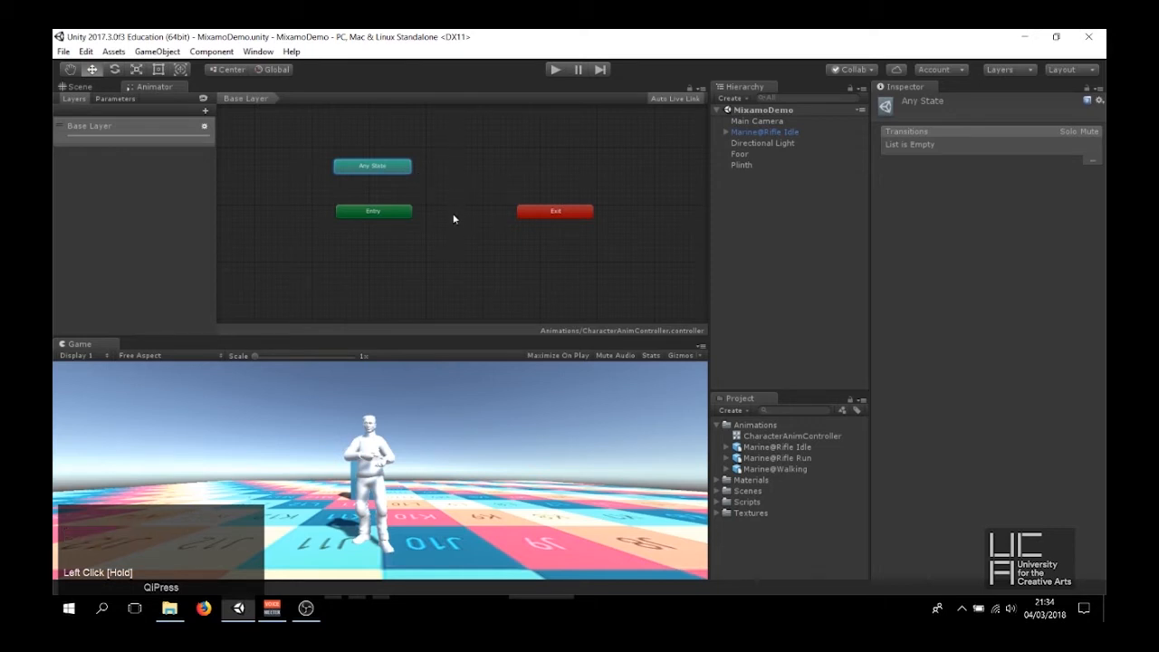
{"action": "mouse_move", "coordinate": [392, 215]}
{"action": "left_mouse_down"}
{"action": "mouse_move", "coordinate": [374, 201]}
{"action": "mouse_move", "coordinate": [384, 213]}
{"action": "left_mouse_up"}
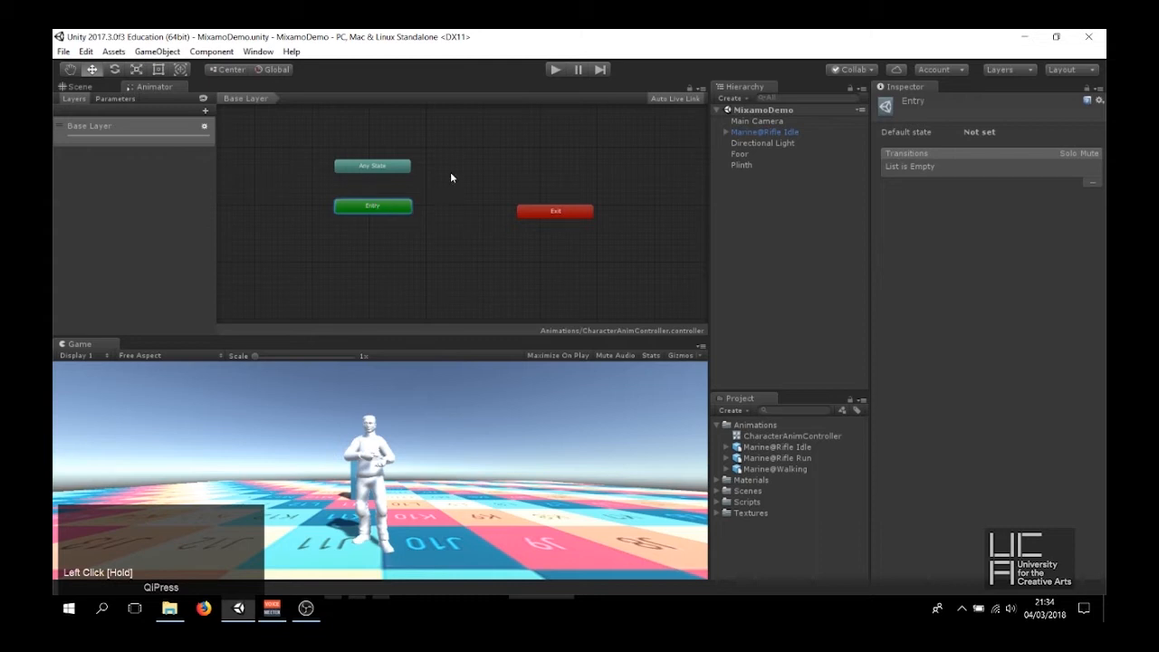
{"action": "left_click_drag", "start_coordinate": [580, 212], "coordinate": [600, 201]}
{"action": "left_click", "coordinate": [364, 210]}
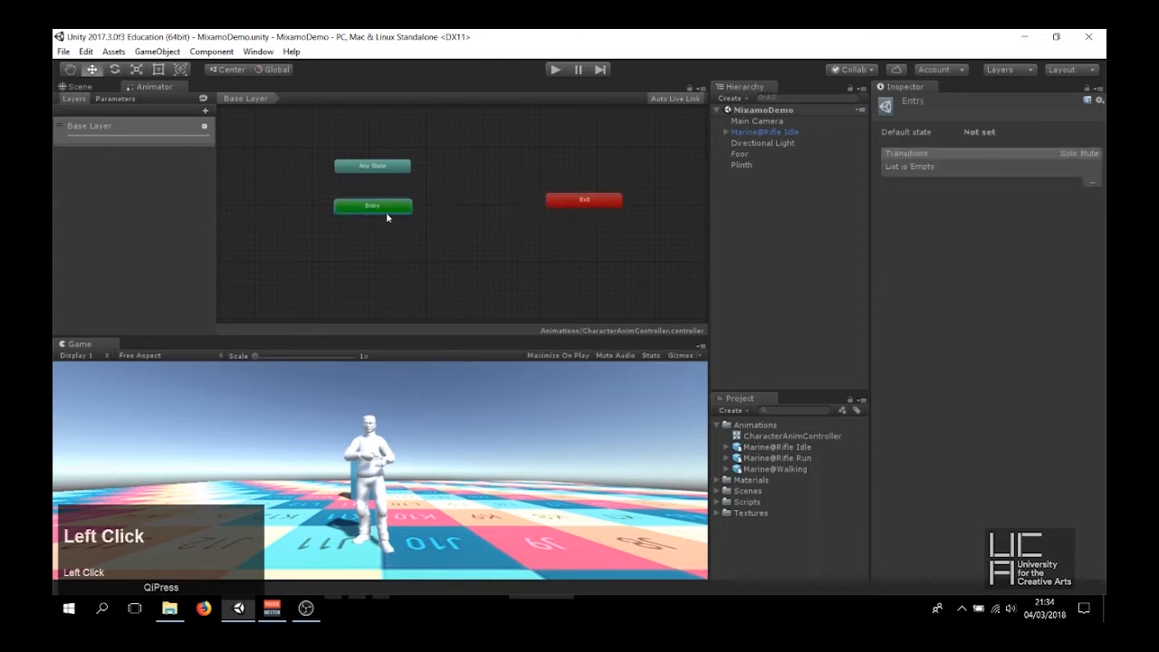
{"action": "left_click_drag", "start_coordinate": [342, 211], "coordinate": [374, 208]}
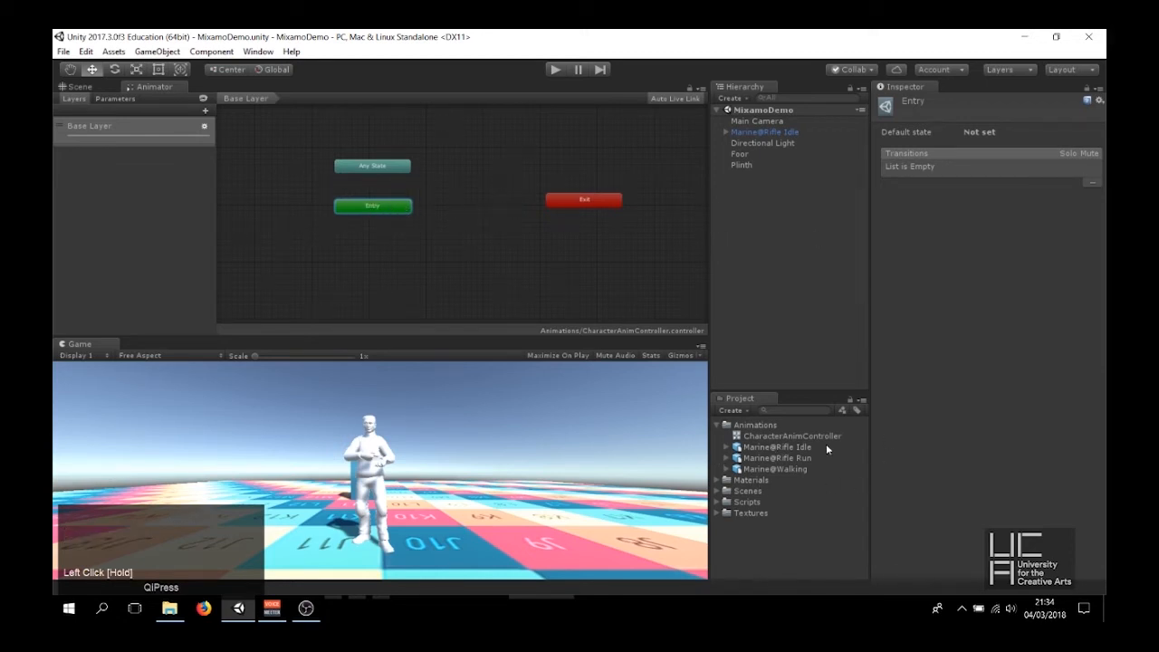
Add the Rifle Idle clip from Marine@Rifle Idle to the graph as the default state, and move Exit clear of it
{"action": "left_click", "coordinate": [725, 447]}
{"action": "scroll", "coordinate": [755, 445], "scroll_direction": "down", "scroll_amount": 3}
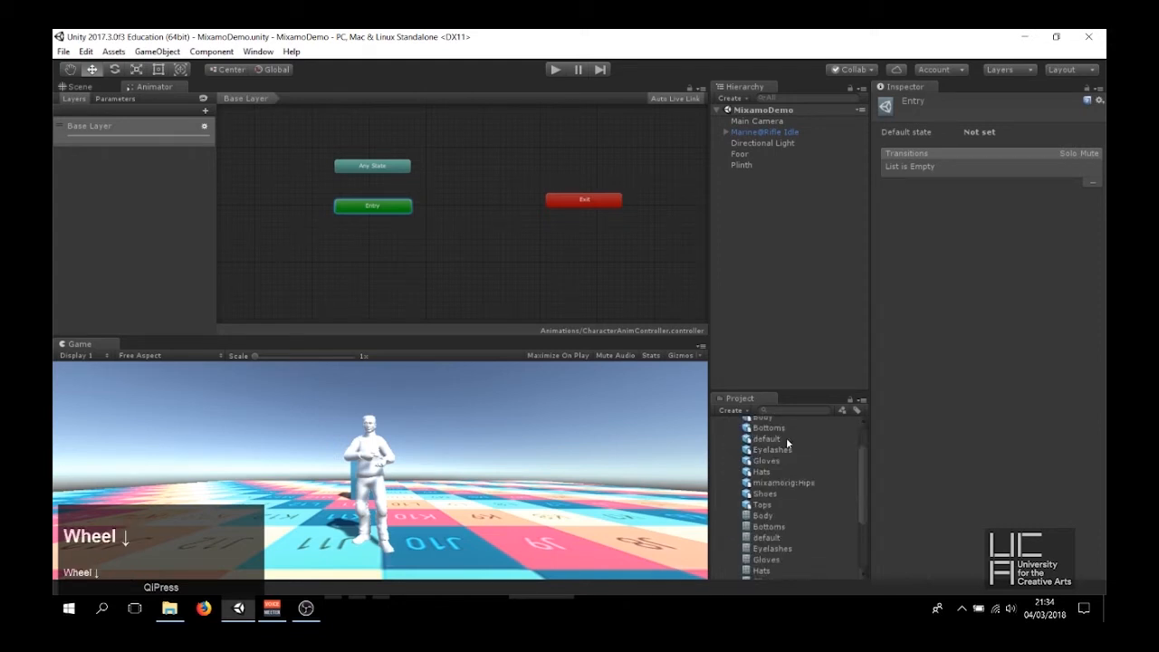
{"action": "scroll", "coordinate": [786, 438], "scroll_direction": "down", "scroll_amount": 4}
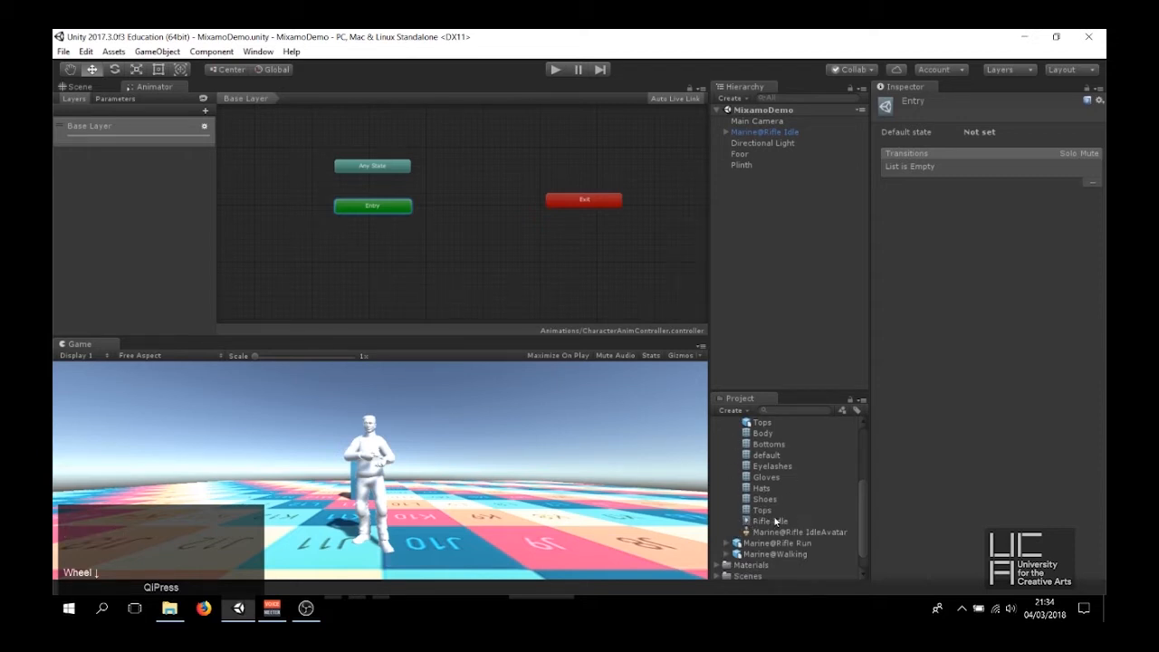
{"action": "left_click_drag", "start_coordinate": [782, 522], "coordinate": [459, 214]}
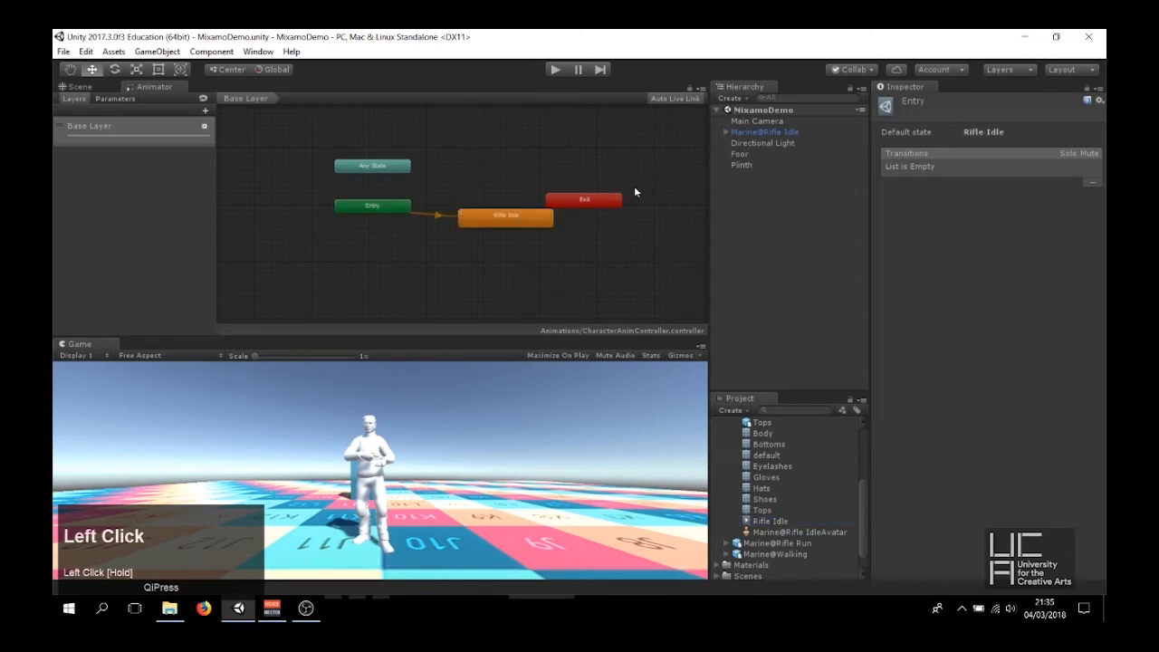
{"action": "left_click_drag", "start_coordinate": [609, 200], "coordinate": [665, 172]}
{"action": "left_click_drag", "start_coordinate": [466, 219], "coordinate": [463, 205]}
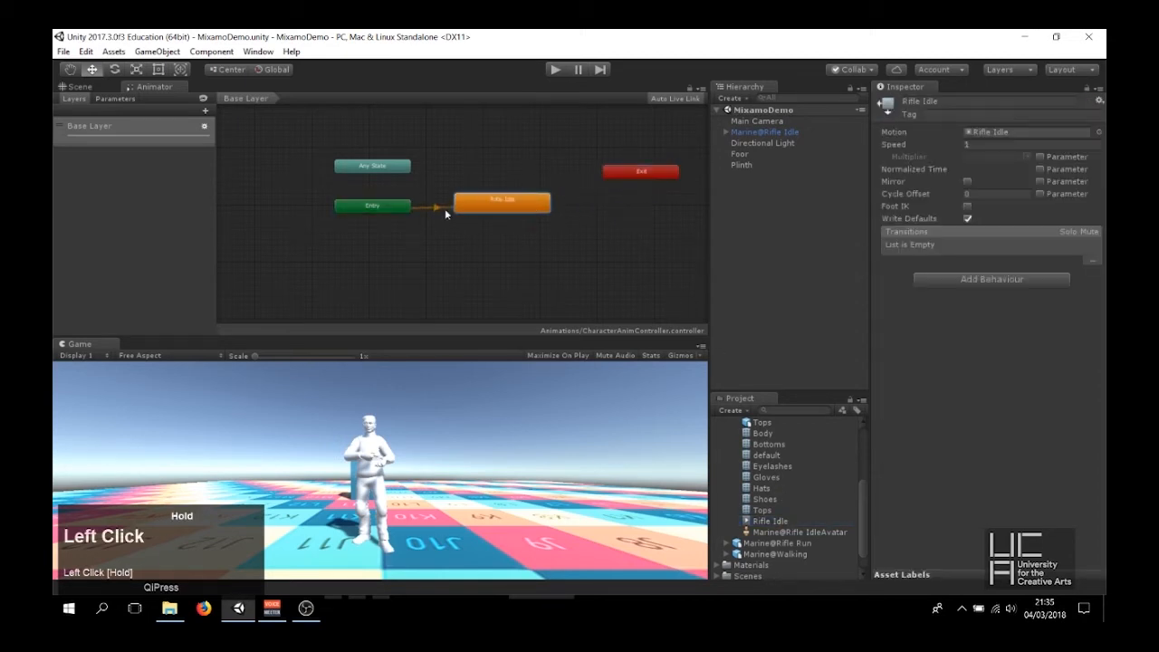
Space Entry and Any State away from the Rifle Idle state, and inspect the default transition from Entry to Rifle Idle
{"action": "left_click", "coordinate": [423, 207]}
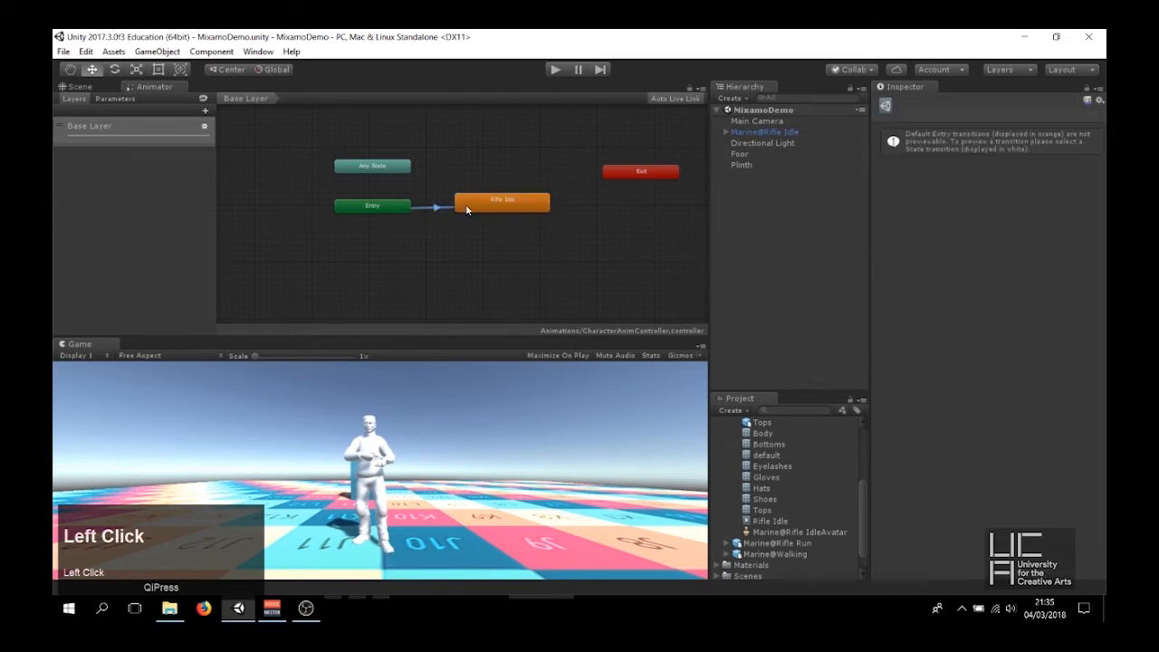
{"action": "left_click", "coordinate": [477, 206]}
{"action": "left_click_drag", "start_coordinate": [391, 208], "coordinate": [364, 209]}
{"action": "left_click_drag", "start_coordinate": [482, 214], "coordinate": [482, 219]}
{"action": "left_click", "coordinate": [420, 211]}
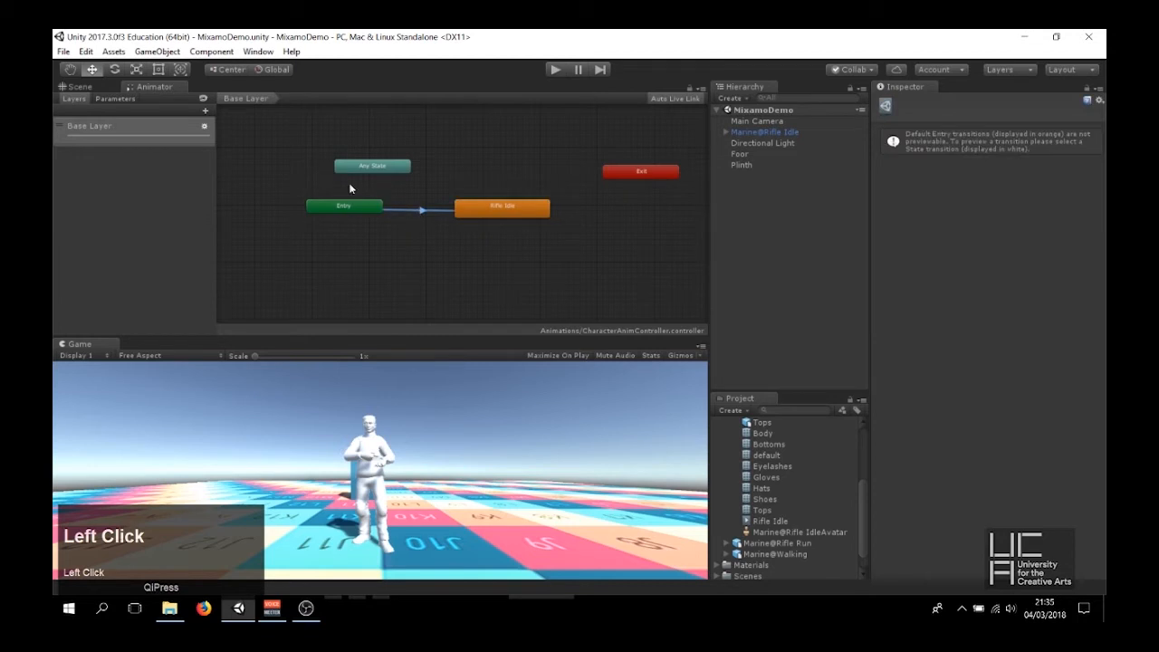
{"action": "left_click", "coordinate": [347, 213]}
{"action": "left_click_drag", "start_coordinate": [356, 167], "coordinate": [333, 193]}
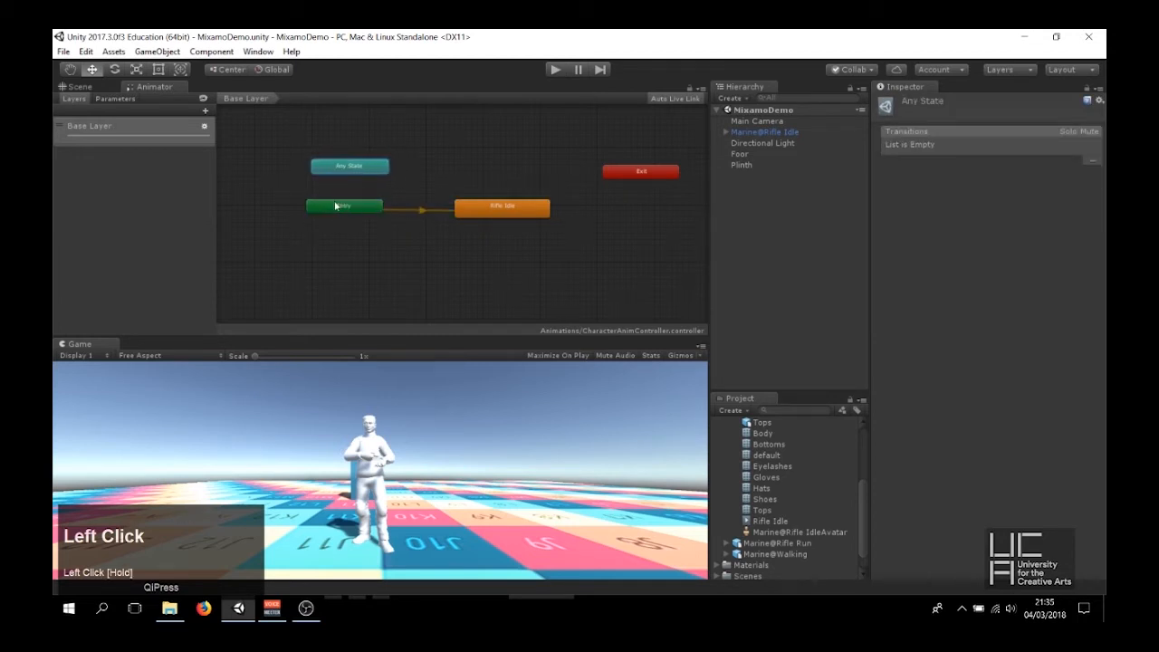
{"action": "left_click", "coordinate": [335, 207]}
{"action": "left_click", "coordinate": [397, 209]}
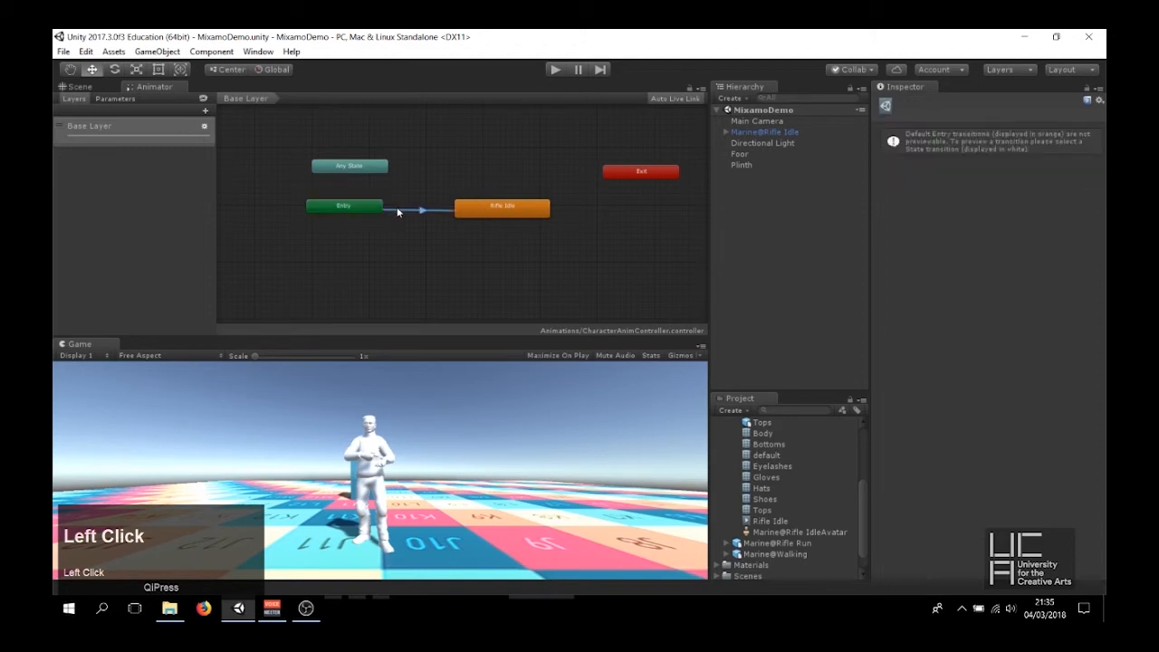
{"action": "left_click", "coordinate": [538, 211]}
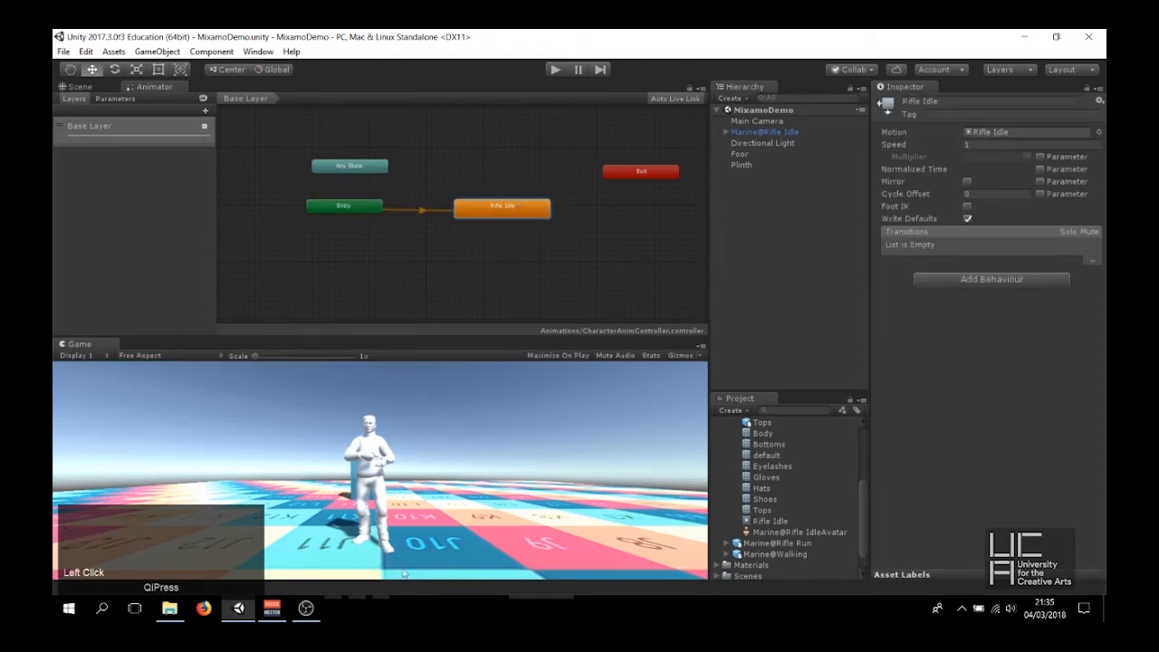
Run the scene to watch the Rifle Idle state play in the Animator graph, and stop playback
{"action": "left_click", "coordinate": [555, 69]}
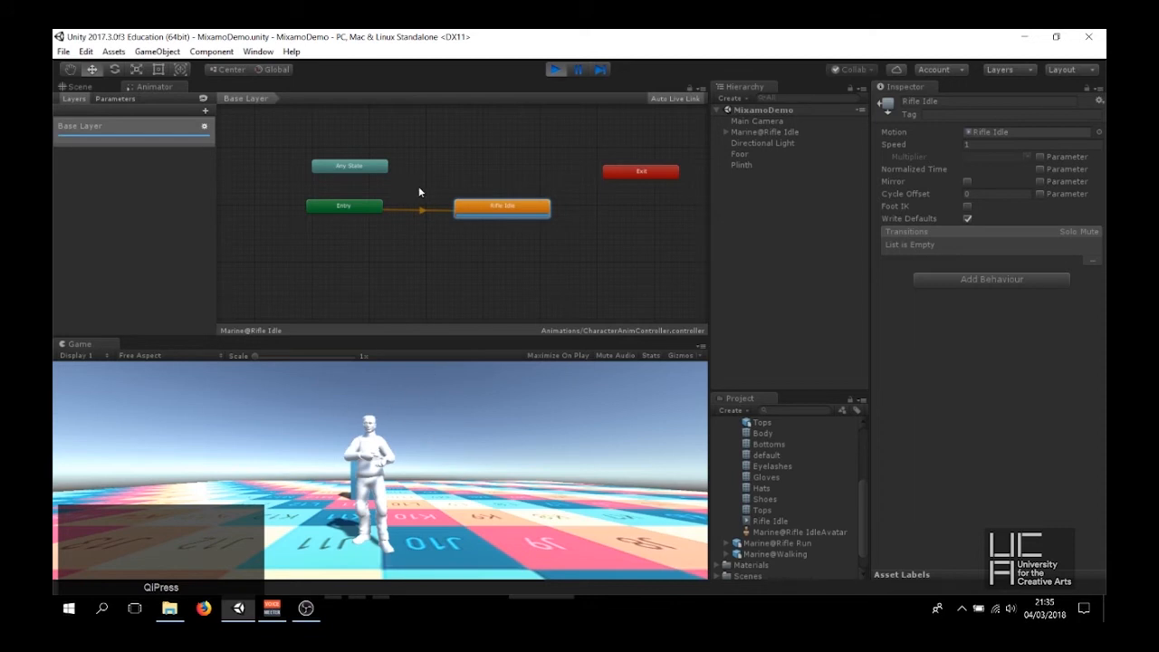
{"action": "mouse_move", "coordinate": [523, 208]}
{"action": "left_mouse_down"}
{"action": "mouse_move", "coordinate": [486, 209]}
{"action": "mouse_move", "coordinate": [517, 193]}
{"action": "left_mouse_up"}
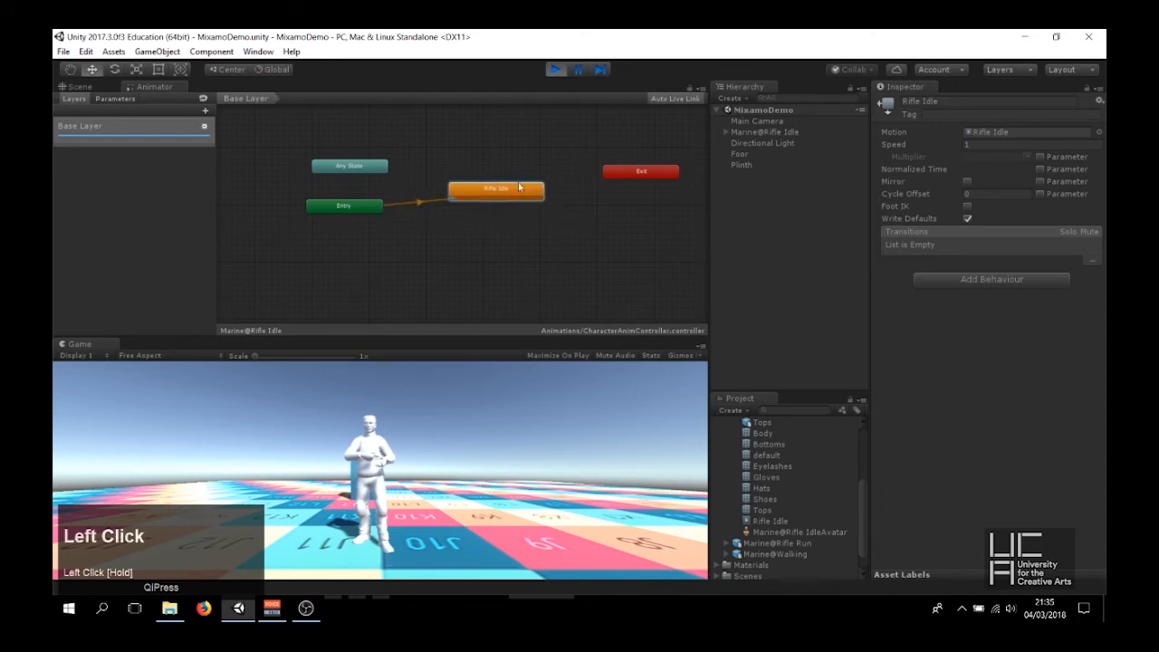
{"action": "left_click", "coordinate": [555, 70]}
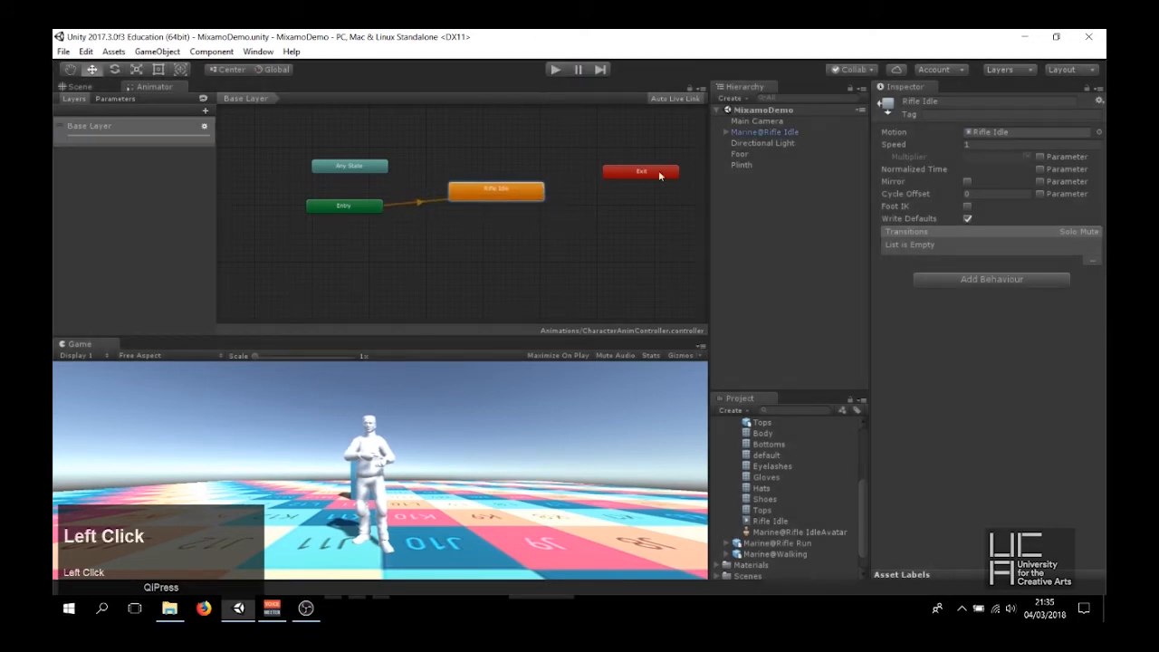
Enable Loop Time for the Rifle Idle clip in the Marine@Rifle Idle import settings and apply it
{"action": "left_click", "coordinate": [760, 521]}
{"action": "scroll", "coordinate": [760, 507], "scroll_direction": "up", "scroll_amount": 5}
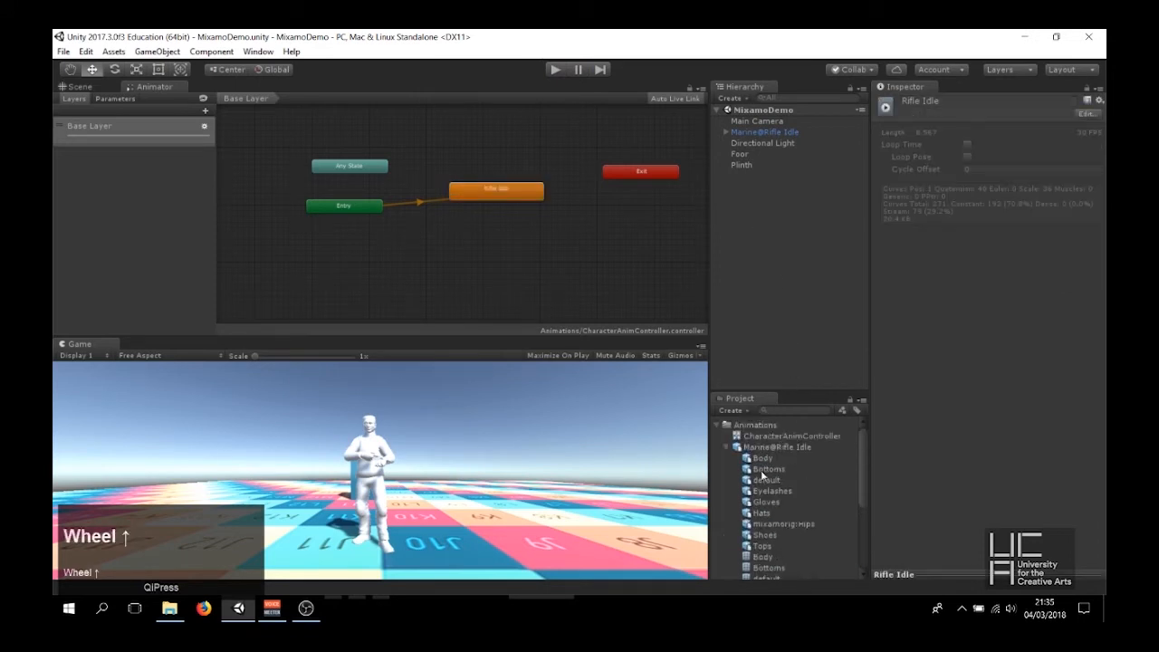
{"action": "left_click", "coordinate": [730, 449]}
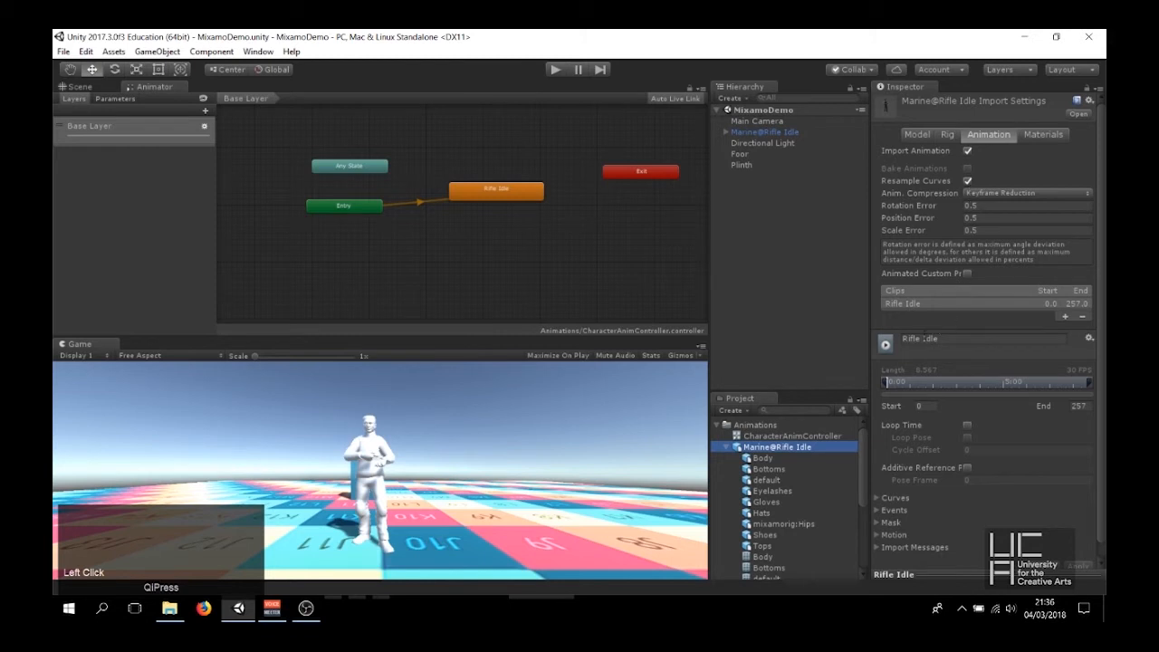
{"action": "left_click", "coordinate": [905, 339]}
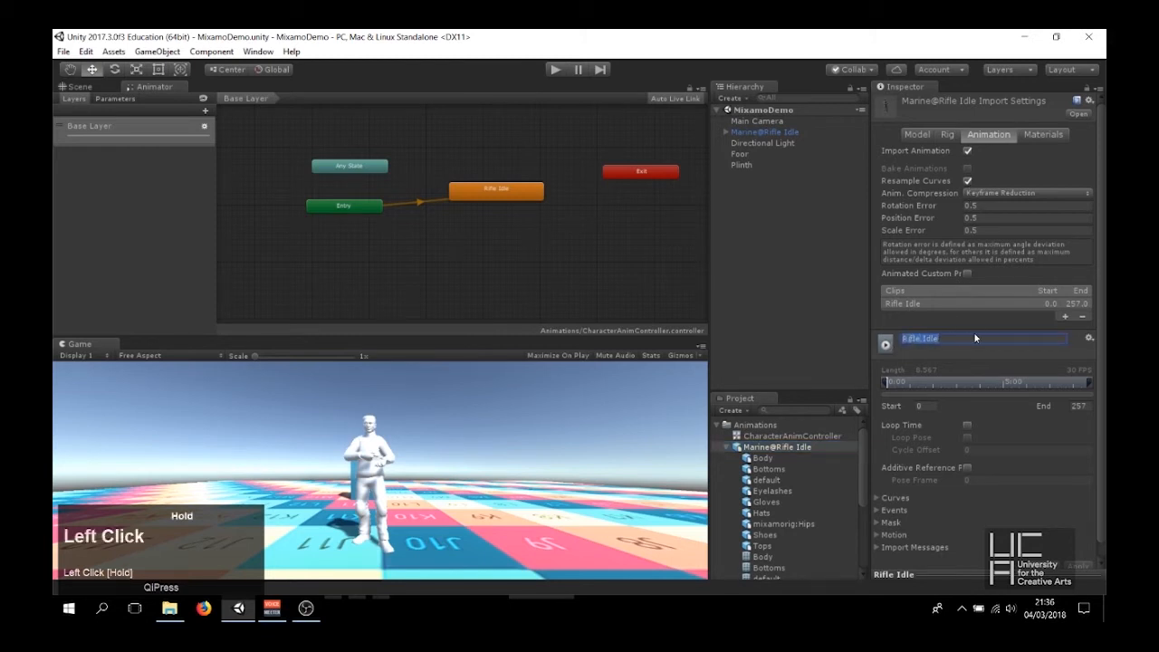
{"action": "scroll", "coordinate": [905, 339], "scroll_direction": "down", "scroll_amount": 1}
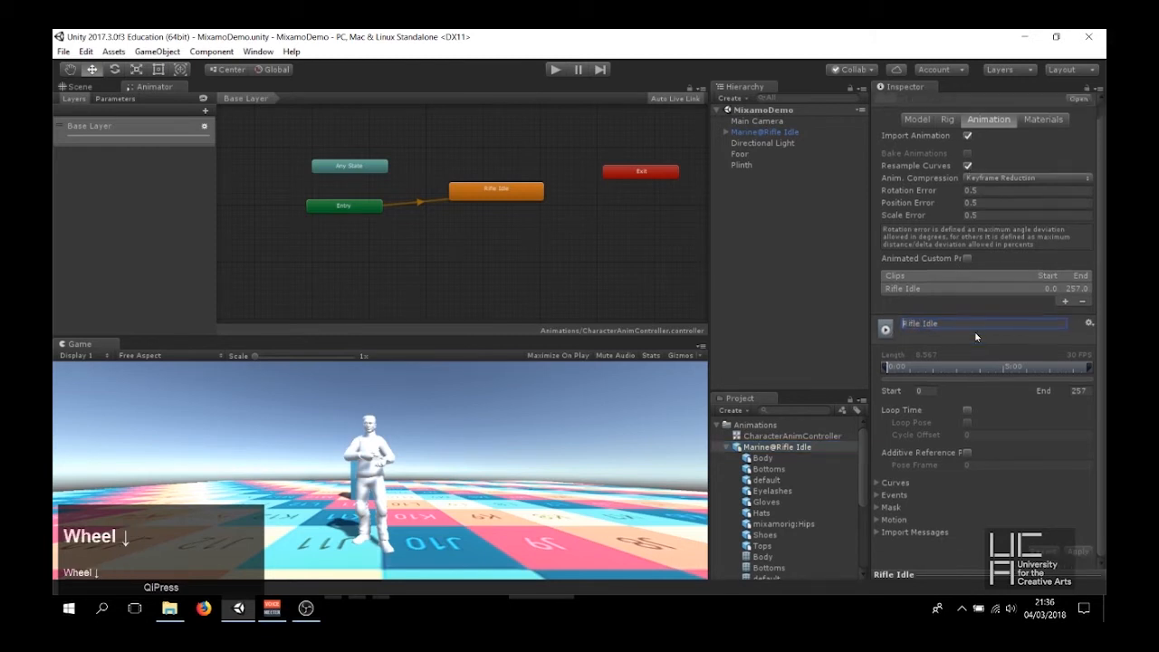
{"action": "left_click", "coordinate": [967, 410]}
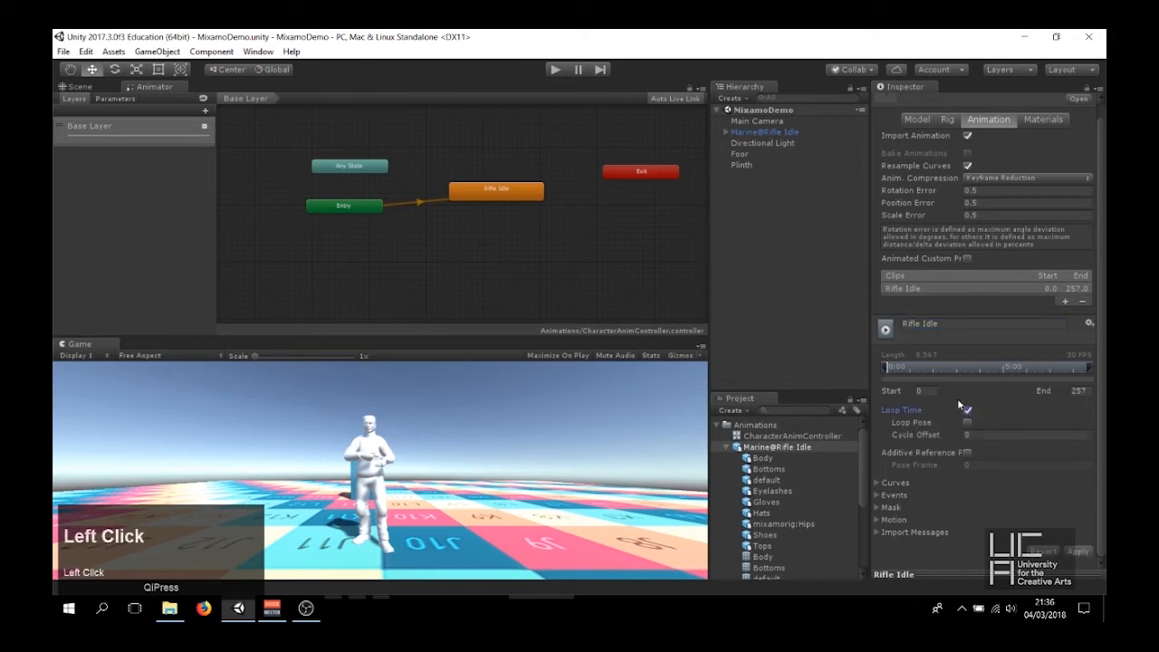
{"action": "left_click", "coordinate": [1086, 551]}
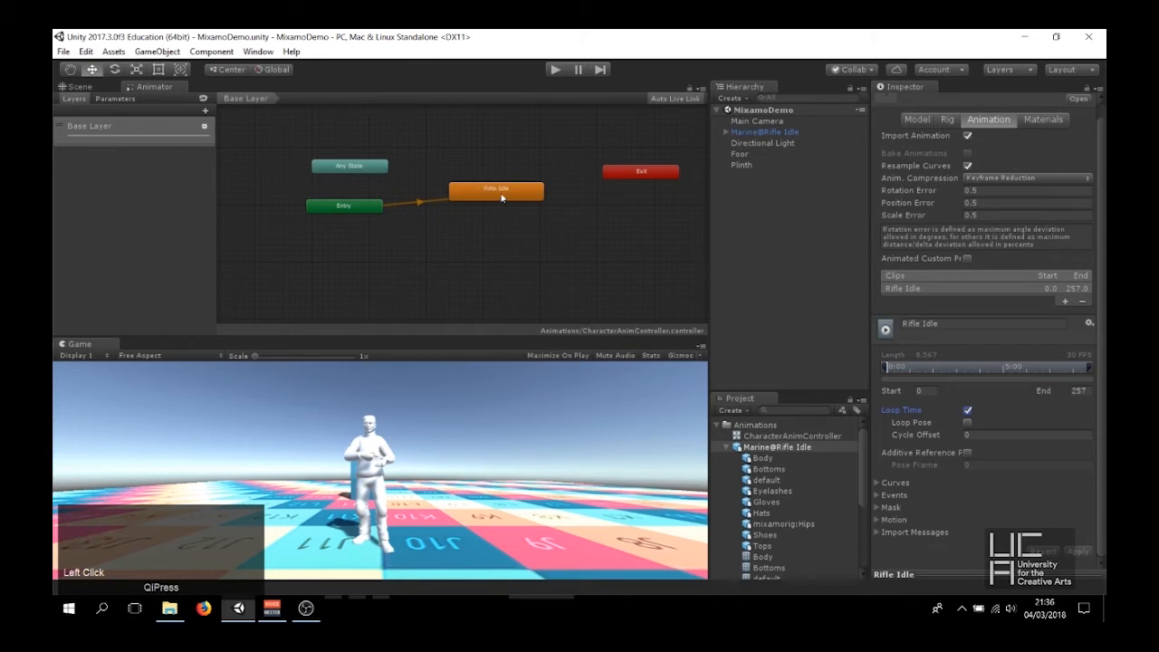
{"action": "left_click_drag", "start_coordinate": [500, 197], "coordinate": [478, 210]}
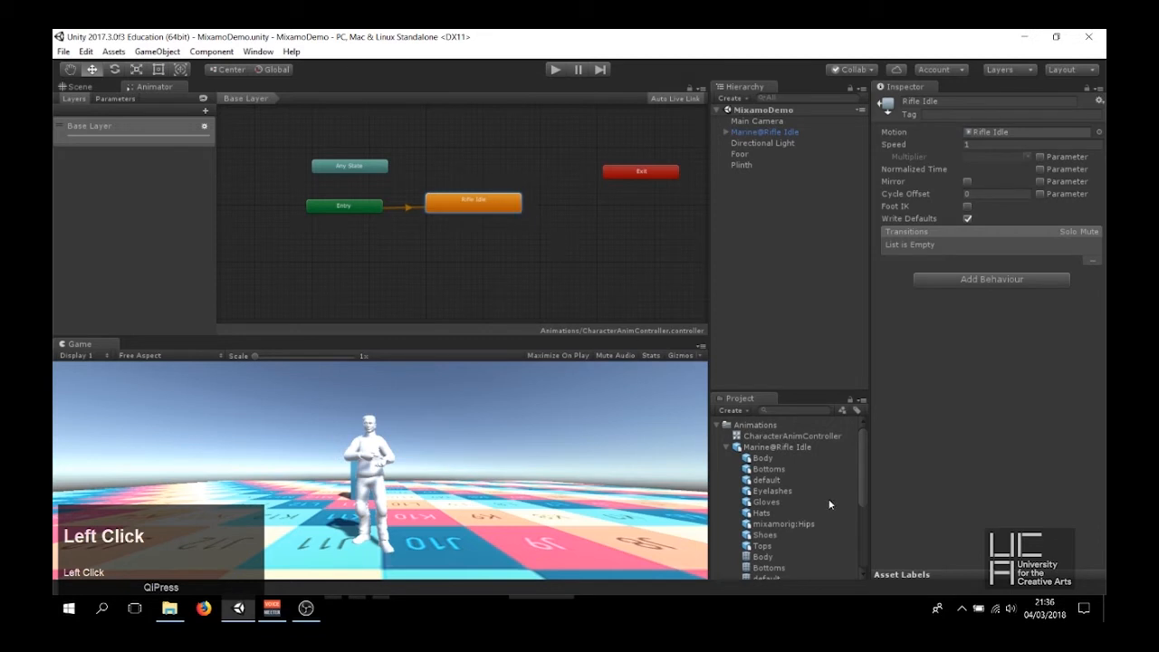
Turn off Loop Time for the Rifle Idle clip of Marine@Rifle Idle and apply the import settings
{"action": "left_click", "coordinate": [795, 447]}
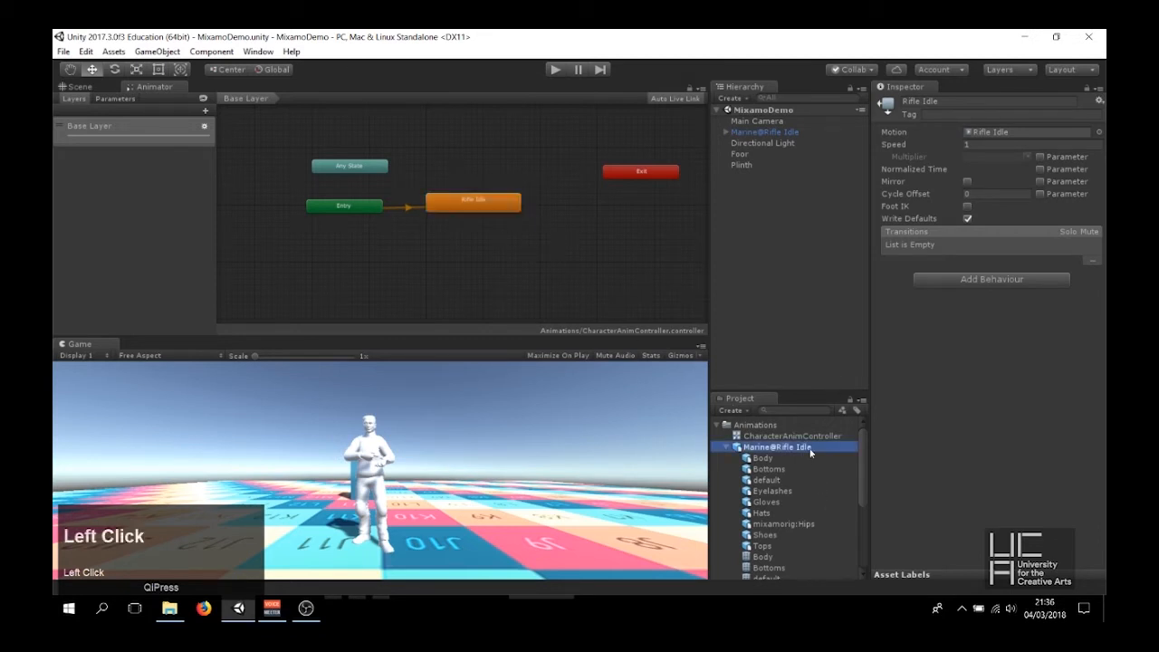
{"action": "left_click", "coordinate": [967, 425]}
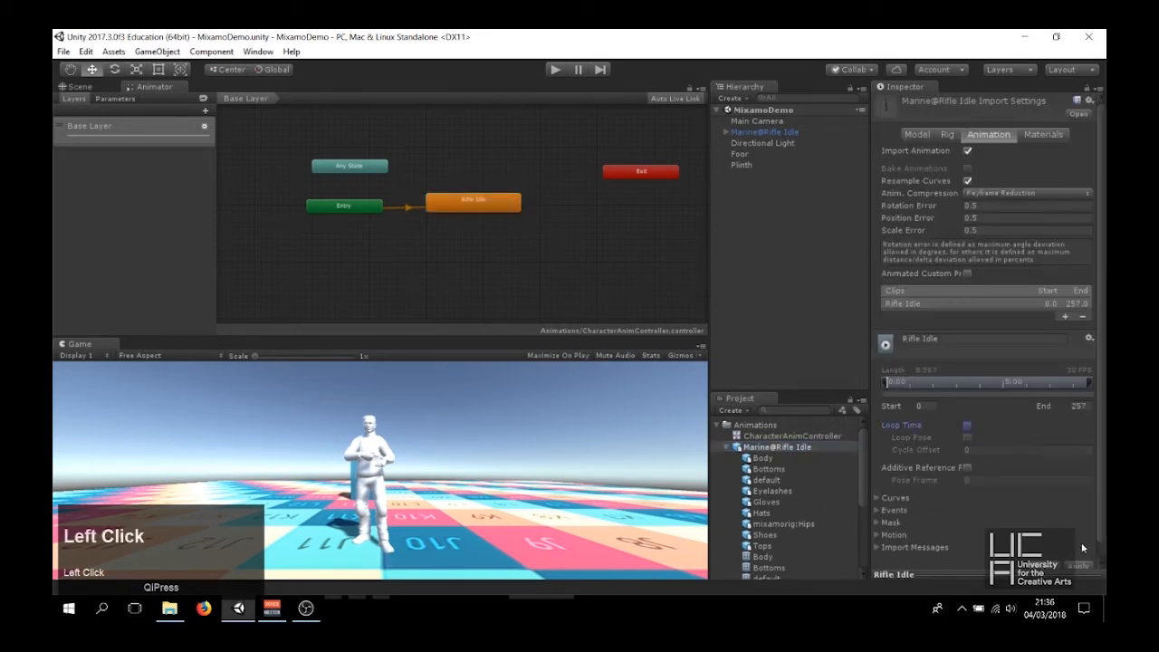
{"action": "left_click", "coordinate": [1075, 564]}
Add the Walking clip from Marine@Walking to the Animator graph as a new state just below Rifle Idle
{"action": "left_click", "coordinate": [727, 448]}
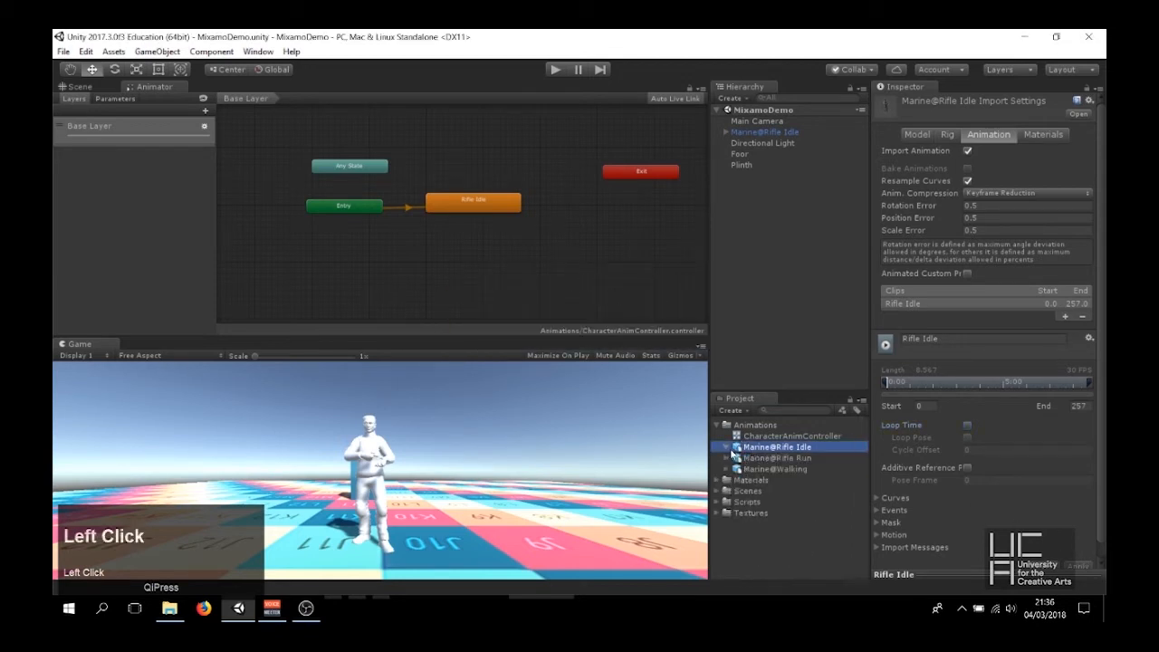
{"action": "left_click", "coordinate": [727, 469]}
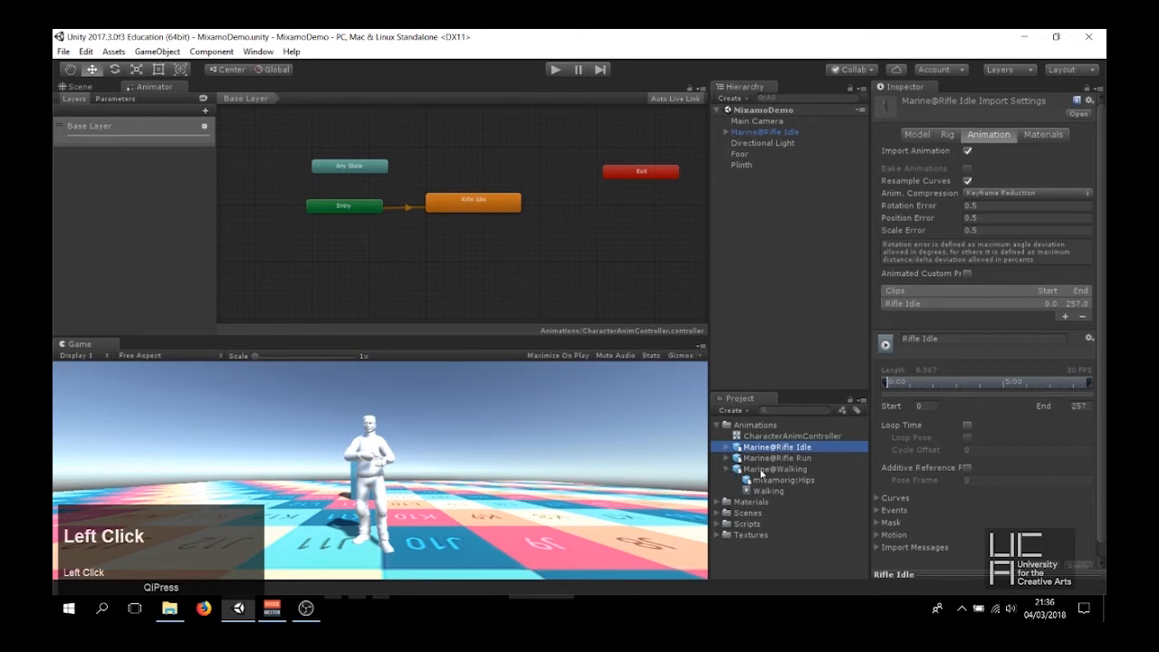
{"action": "left_click", "coordinate": [770, 469]}
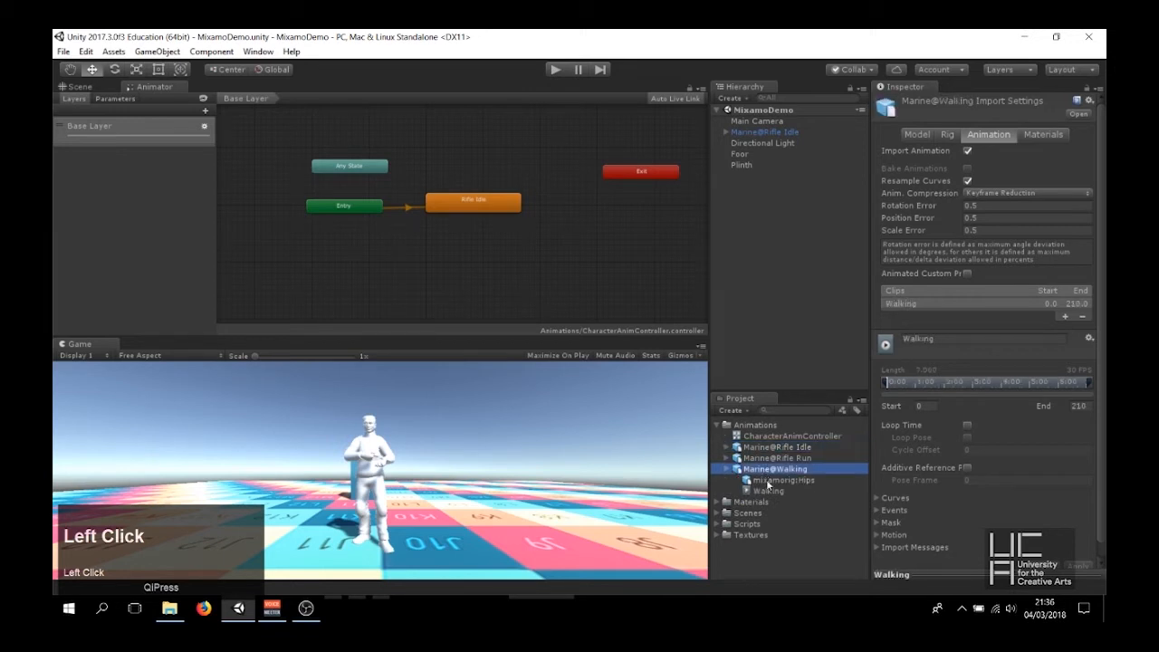
{"action": "left_click", "coordinate": [726, 447]}
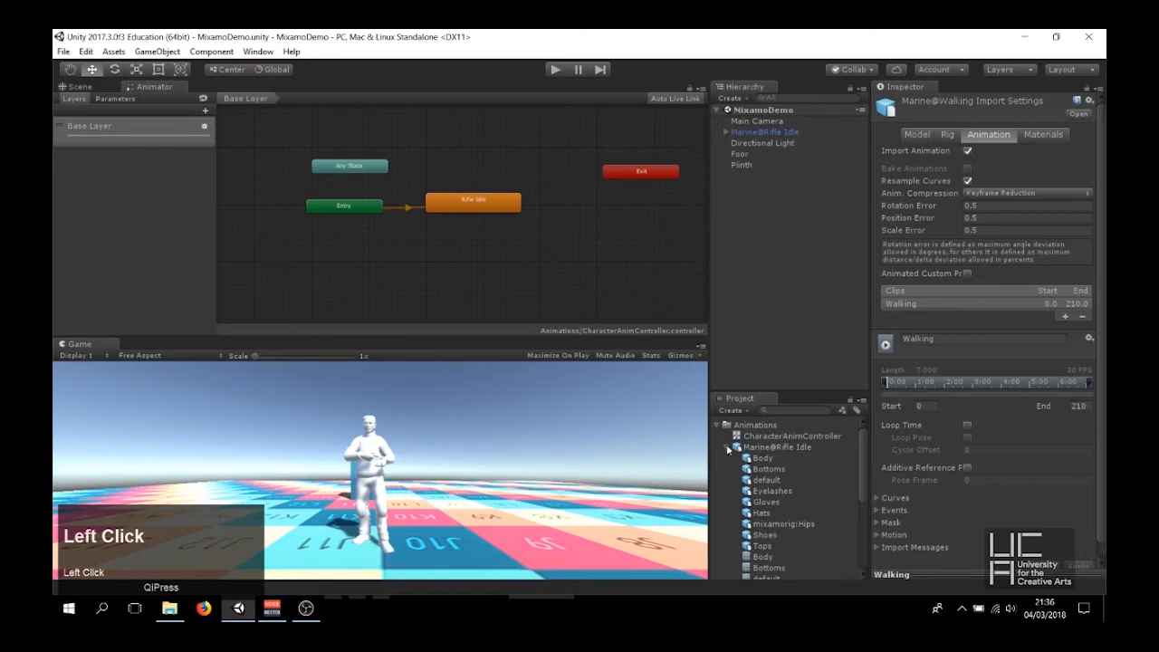
{"action": "left_click", "coordinate": [726, 448]}
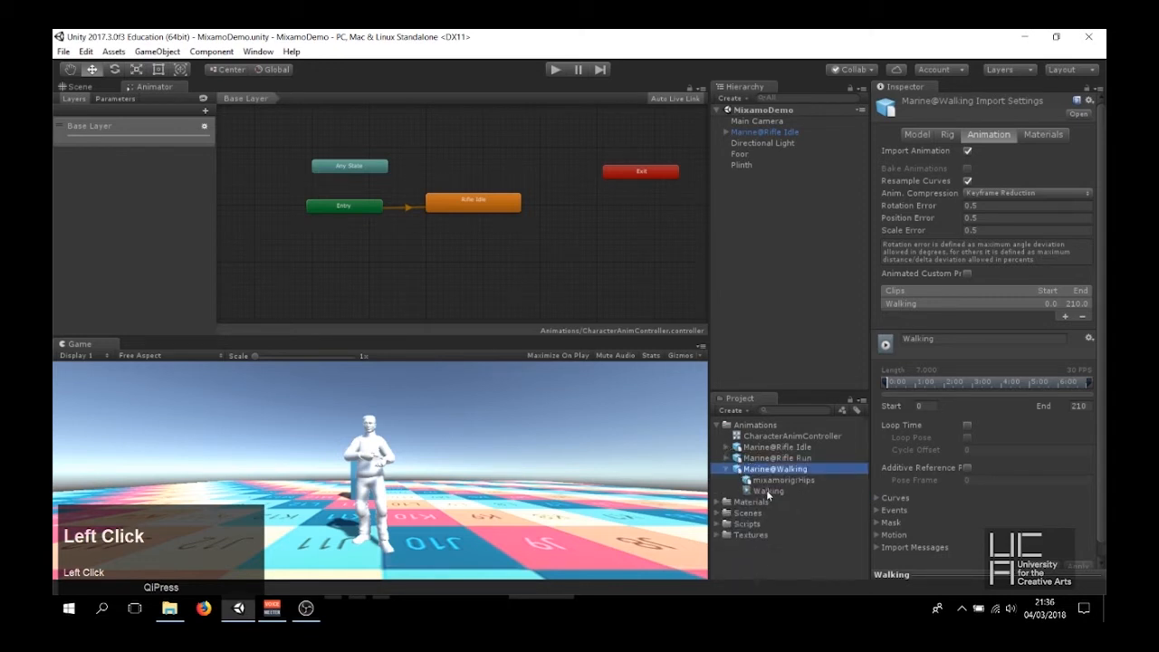
{"action": "left_click_drag", "start_coordinate": [767, 494], "coordinate": [479, 253]}
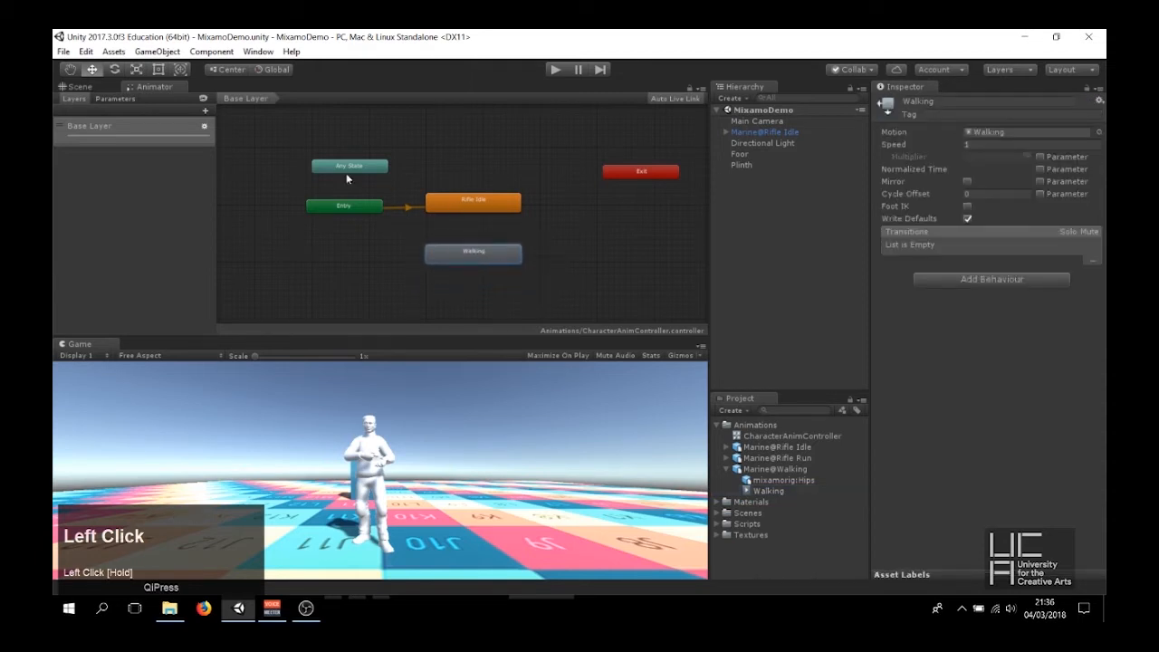
Start making a transition from the Rifle Idle state in the Base Layer graph
{"action": "scroll", "coordinate": [515, 228], "scroll_direction": "up", "scroll_amount": 5}
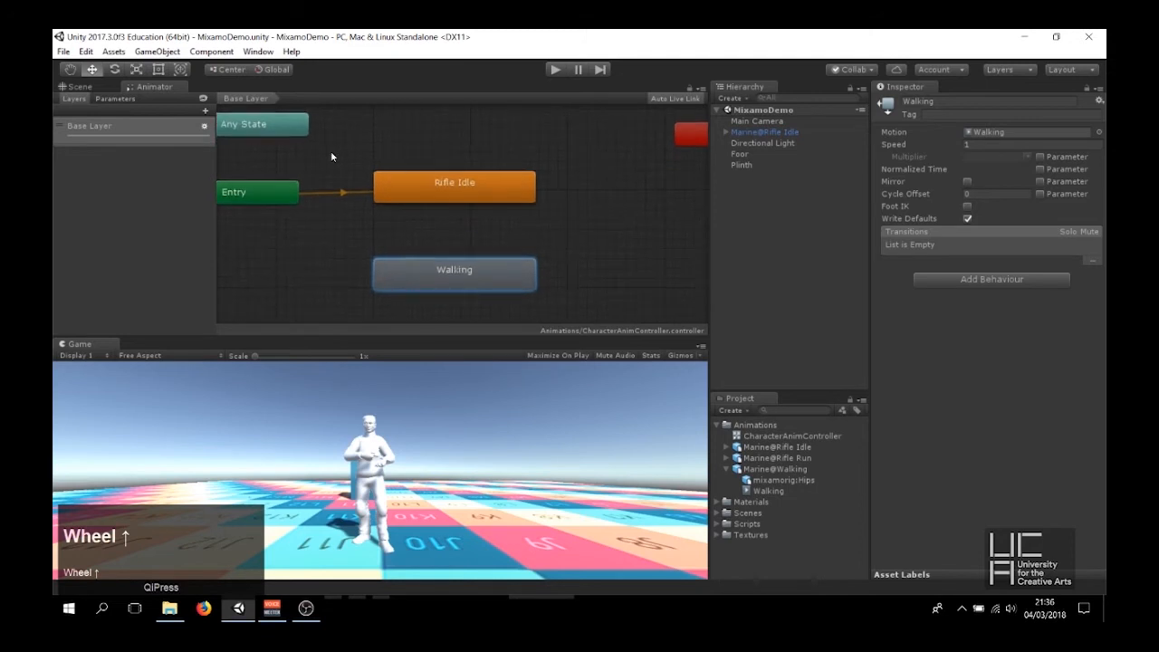
{"action": "middle_click_drag", "start_coordinate": [405, 292], "coordinate": [326, 235]}
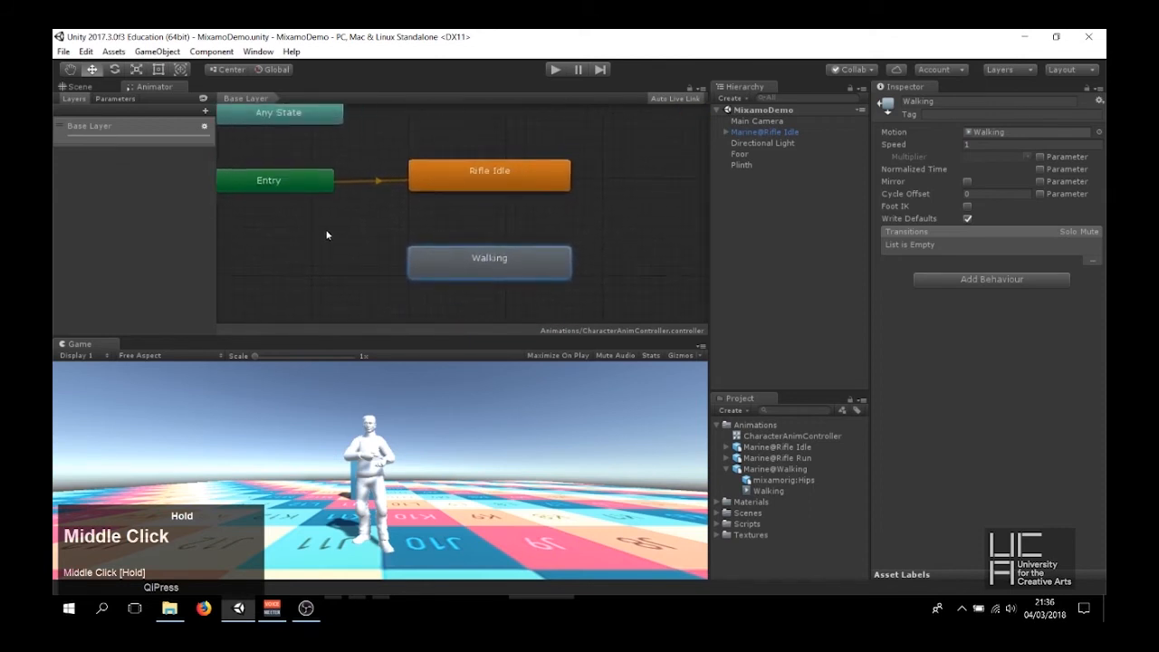
{"action": "left_click", "coordinate": [504, 171]}
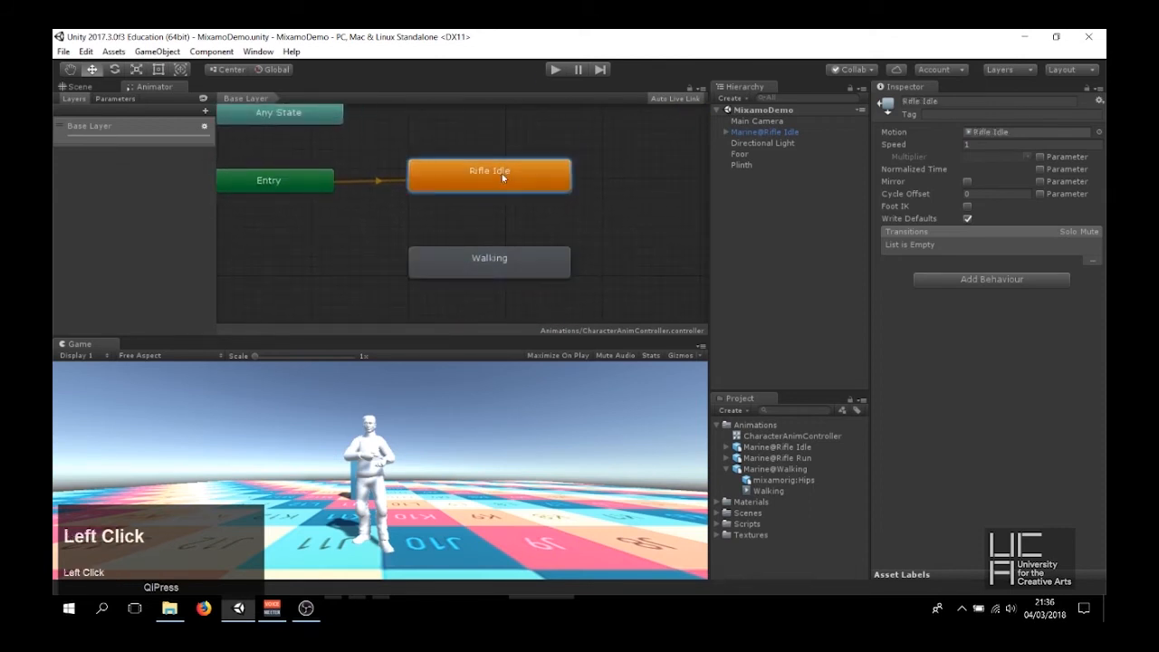
{"action": "right_click", "coordinate": [502, 178]}
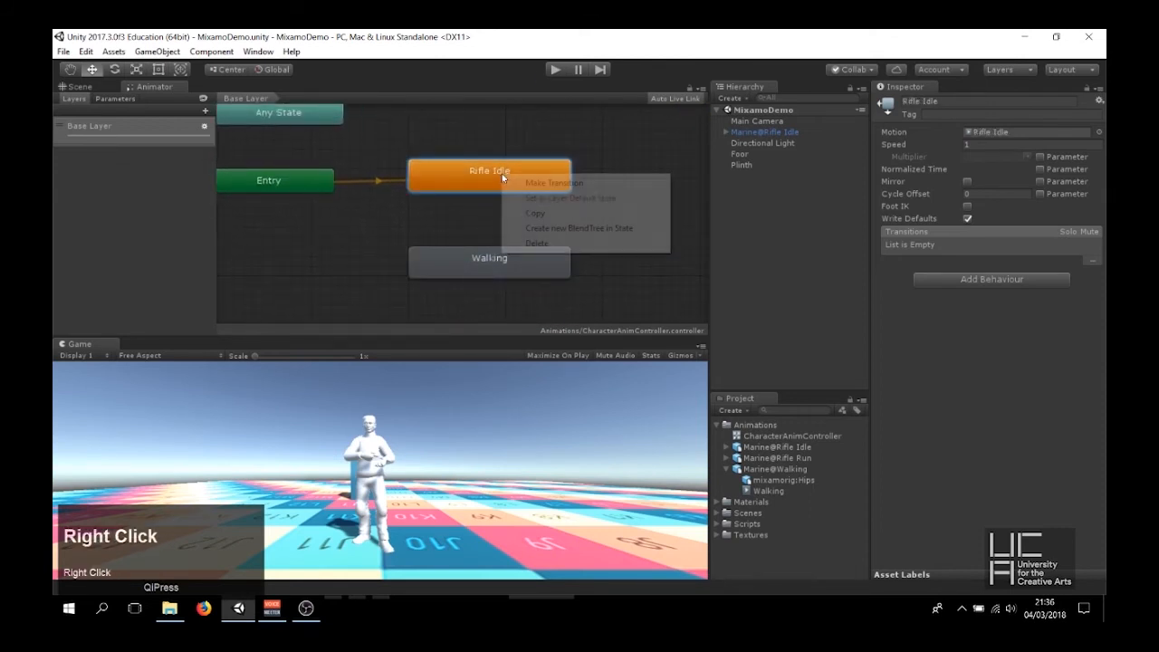
Create a transition from the Rifle Idle state to the Walking state in the animator graph
{"action": "left_click", "coordinate": [584, 184]}
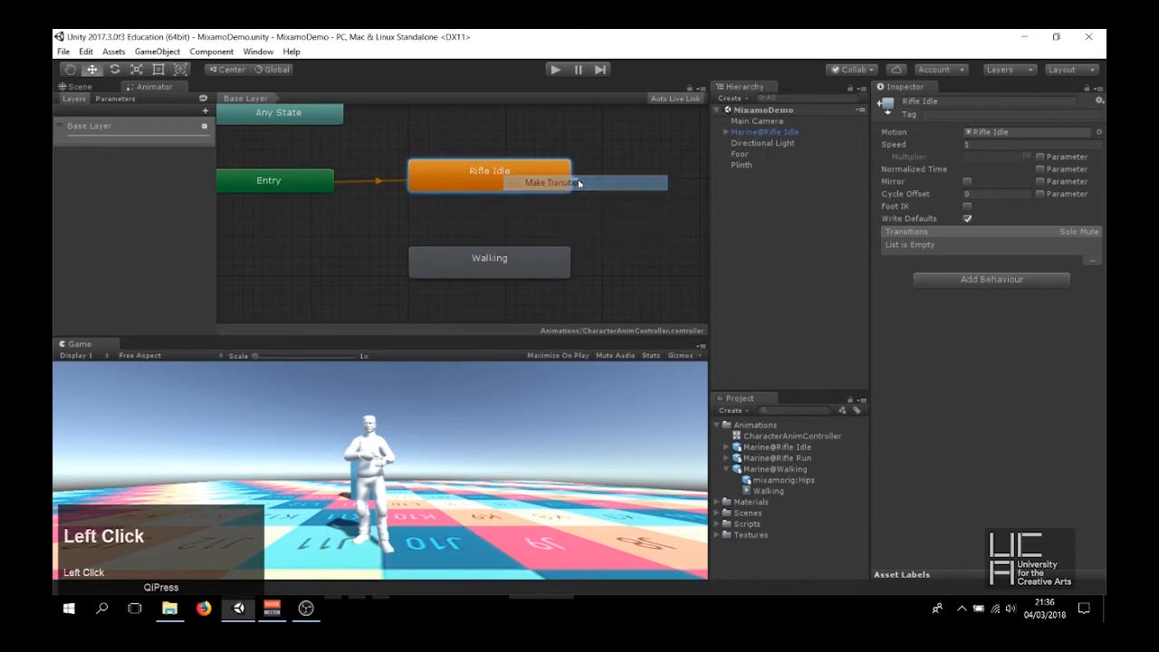
{"action": "left_click", "coordinate": [477, 268]}
{"action": "left_click", "coordinate": [501, 262]}
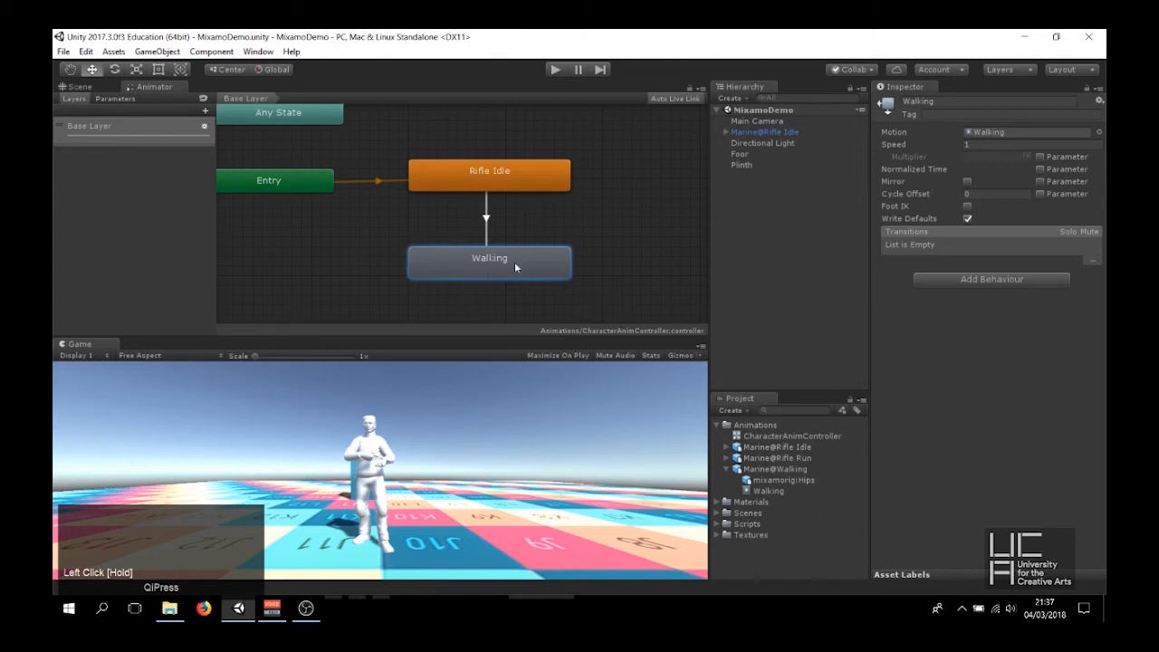
{"action": "left_click", "coordinate": [435, 176]}
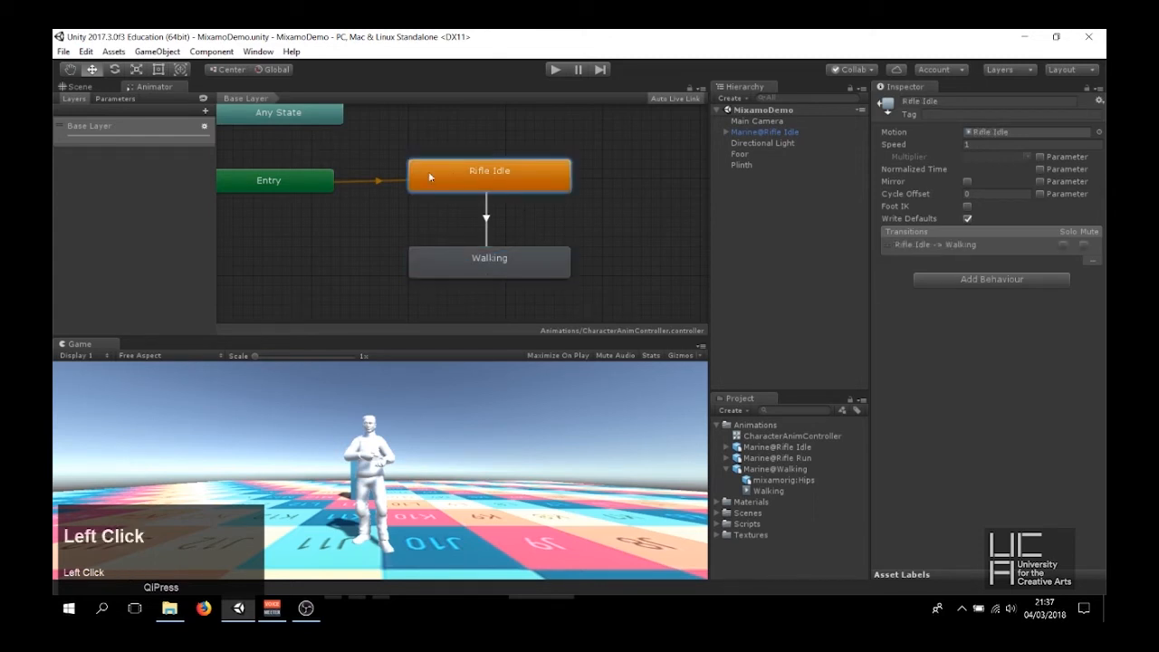
{"action": "left_click", "coordinate": [458, 267]}
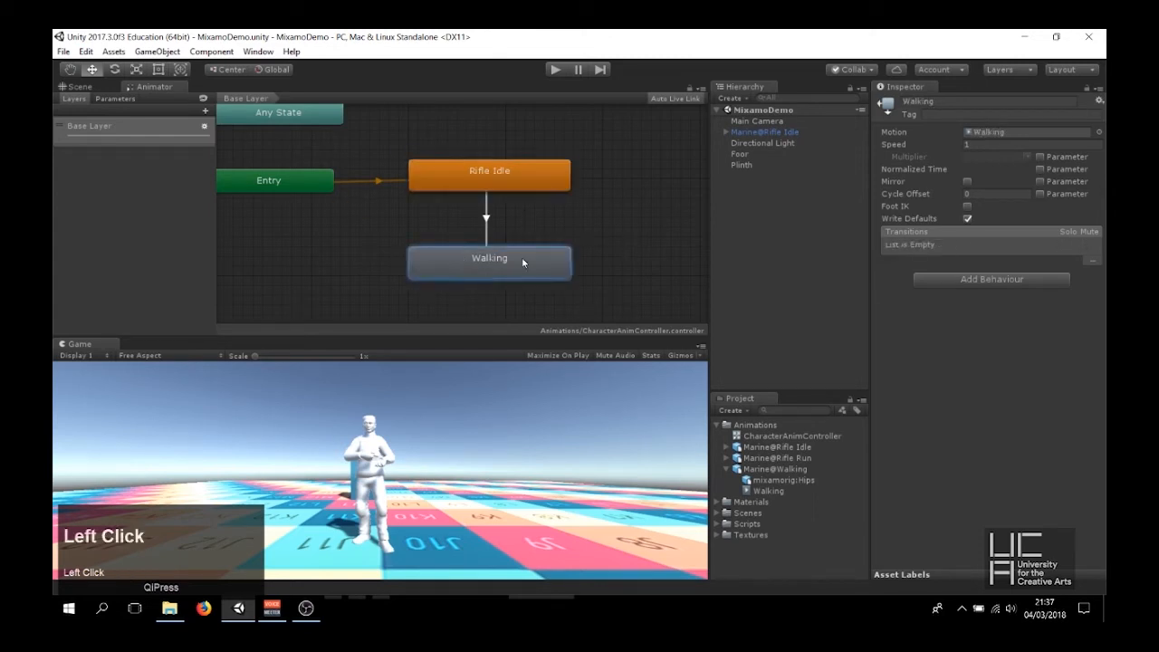
Run the scene to check how the marine goes from idle to walking, and stop playback
{"action": "left_click", "coordinate": [557, 72]}
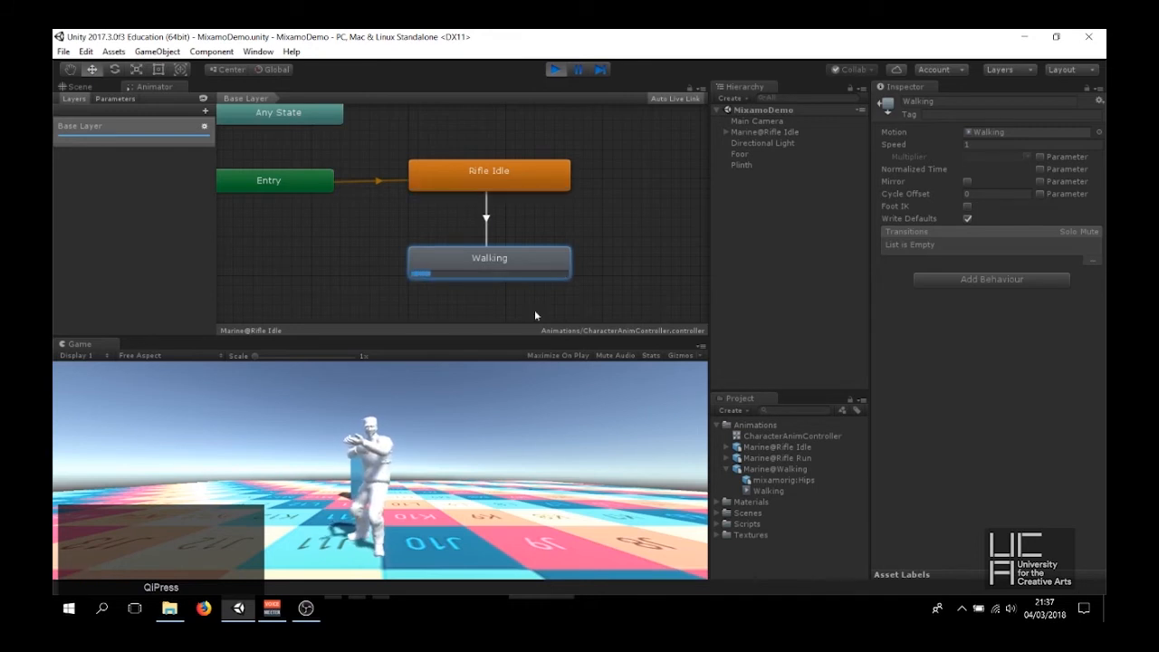
{"action": "scroll", "coordinate": [326, 452], "scroll_direction": "down", "scroll_amount": 3}
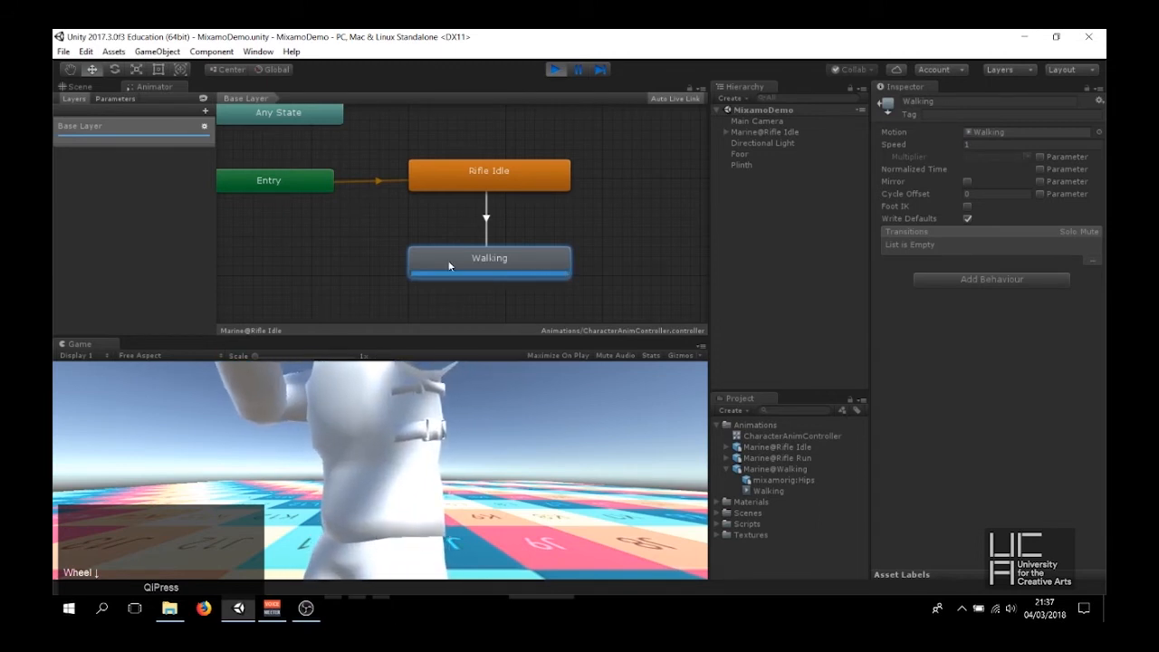
{"action": "left_click", "coordinate": [555, 69]}
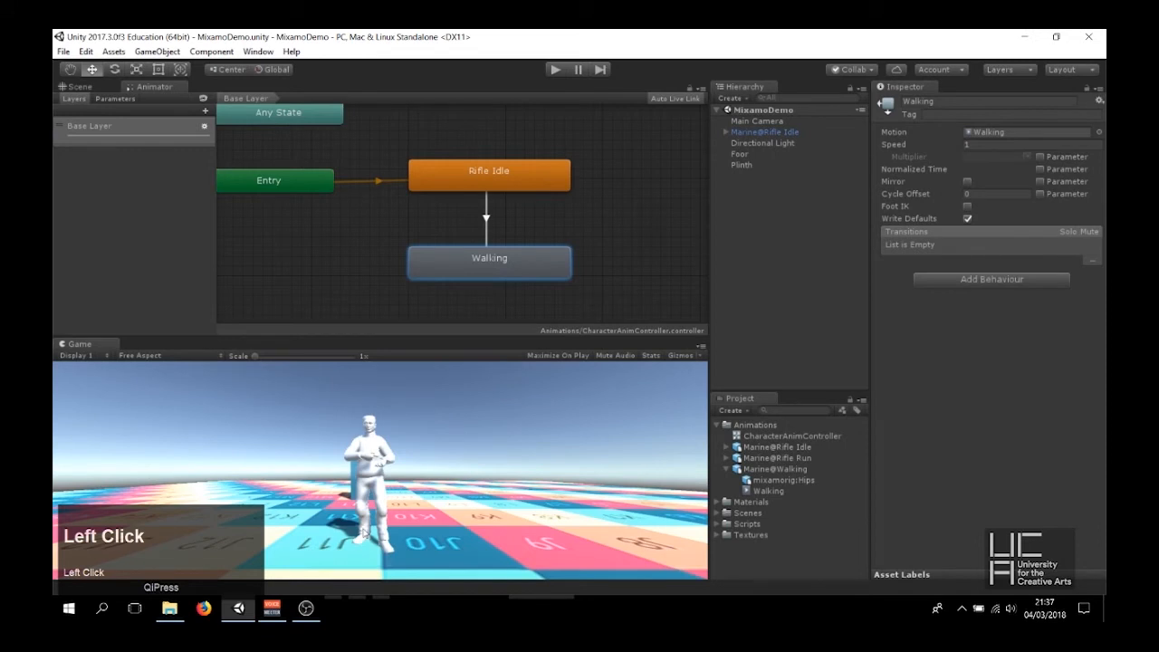
{"action": "scroll", "coordinate": [369, 571], "scroll_direction": "down", "scroll_amount": 1}
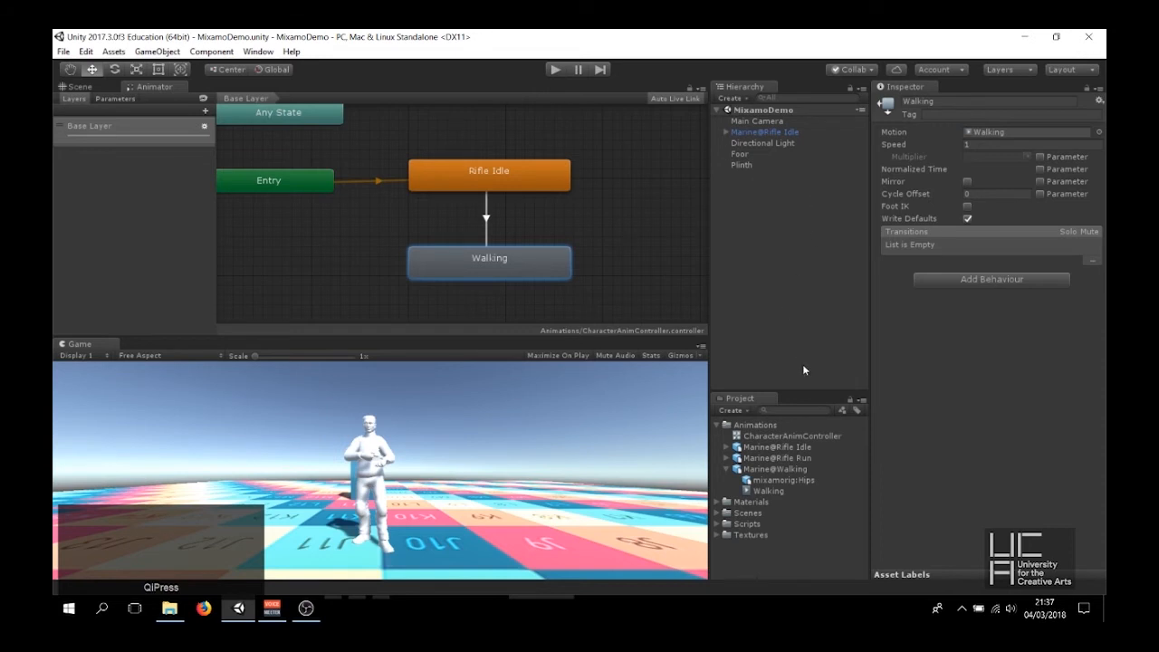
Enable Loop Time and Loop Pose for the Marine@Walking animation and apply the import settings
{"action": "left_click", "coordinate": [778, 470]}
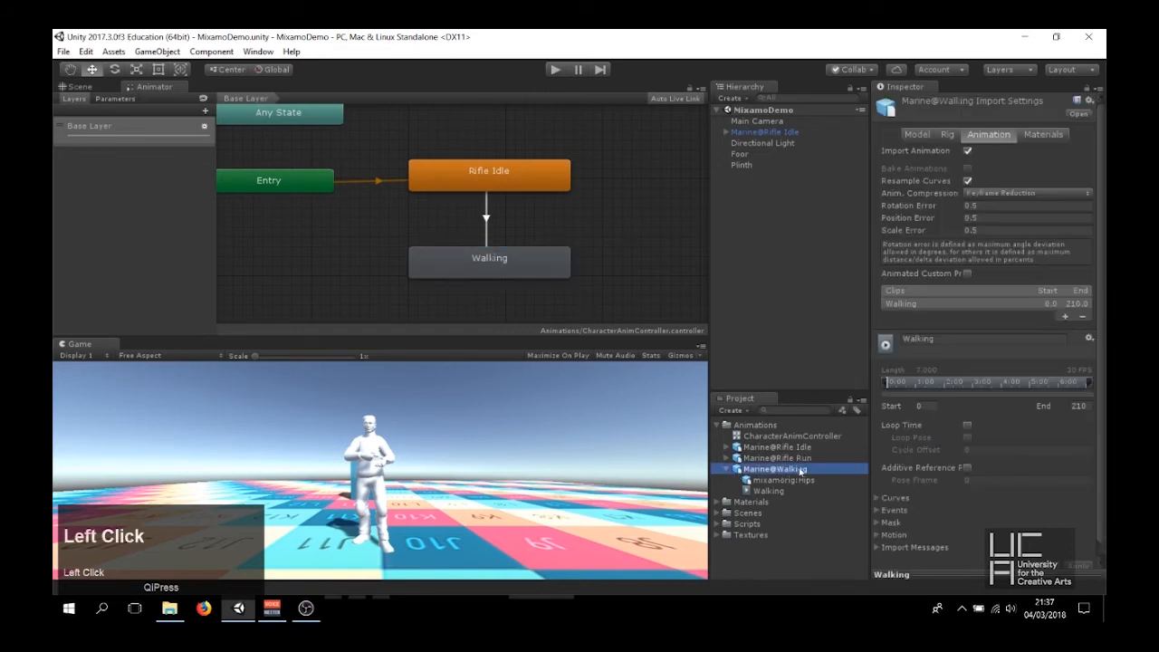
{"action": "left_click", "coordinate": [967, 425]}
{"action": "left_click", "coordinate": [968, 438]}
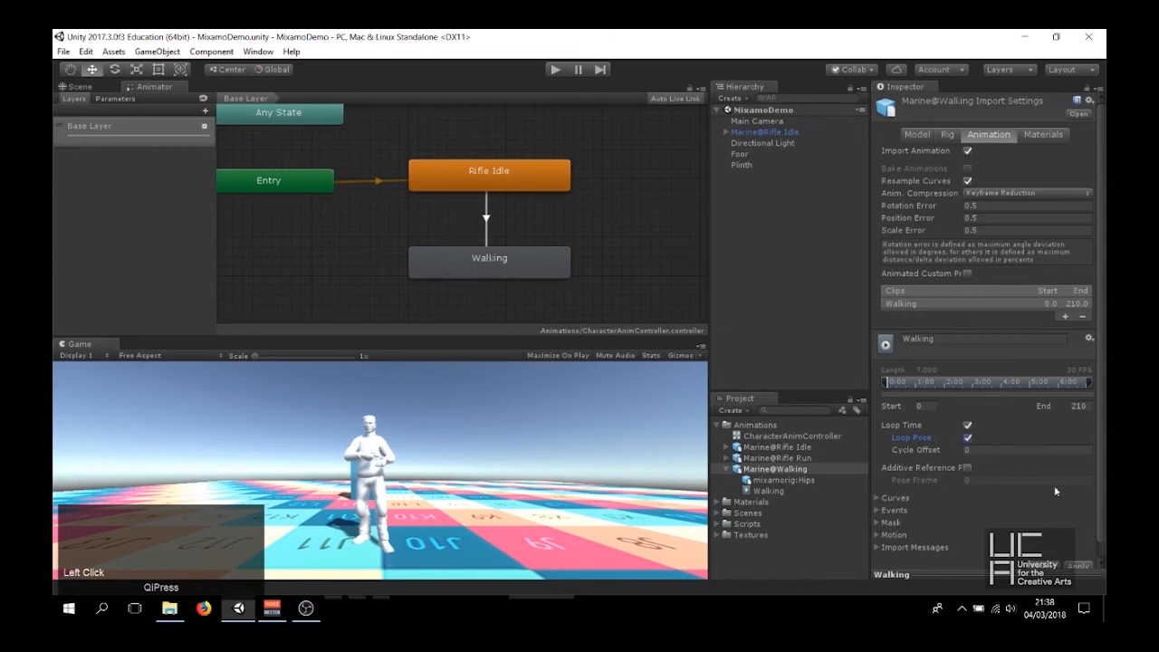
{"action": "left_click", "coordinate": [1086, 561]}
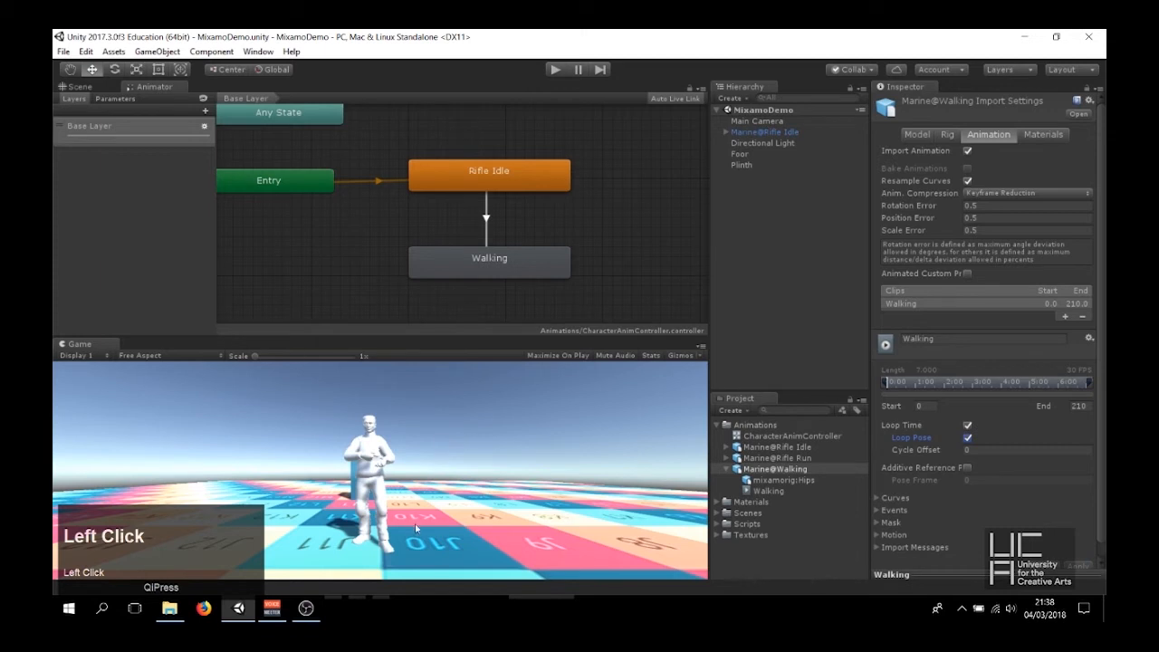
Run the scene again to check the looped walk, stop playback and inspect the Rifle Idle state
{"action": "left_click", "coordinate": [556, 69]}
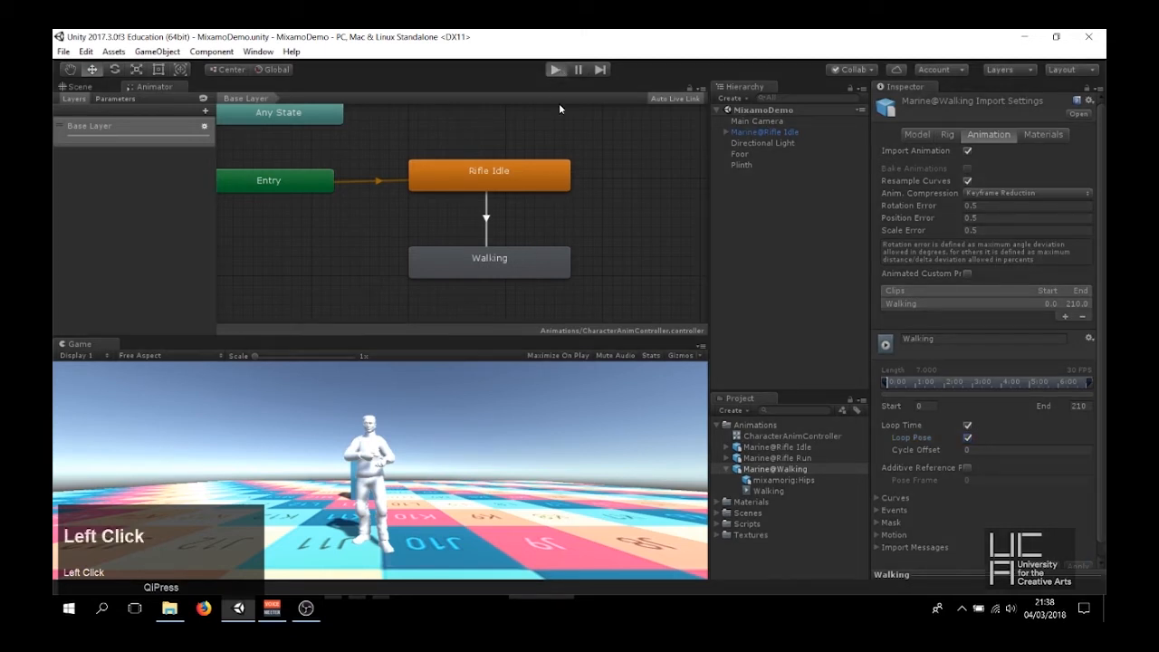
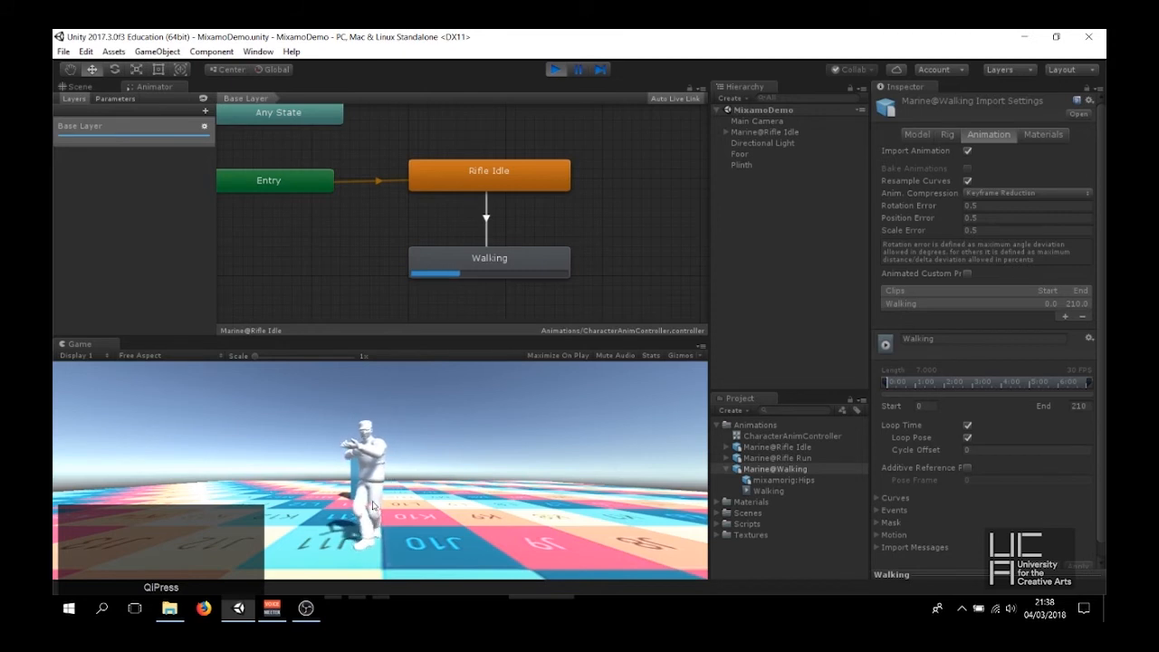
{"action": "left_click", "coordinate": [553, 70]}
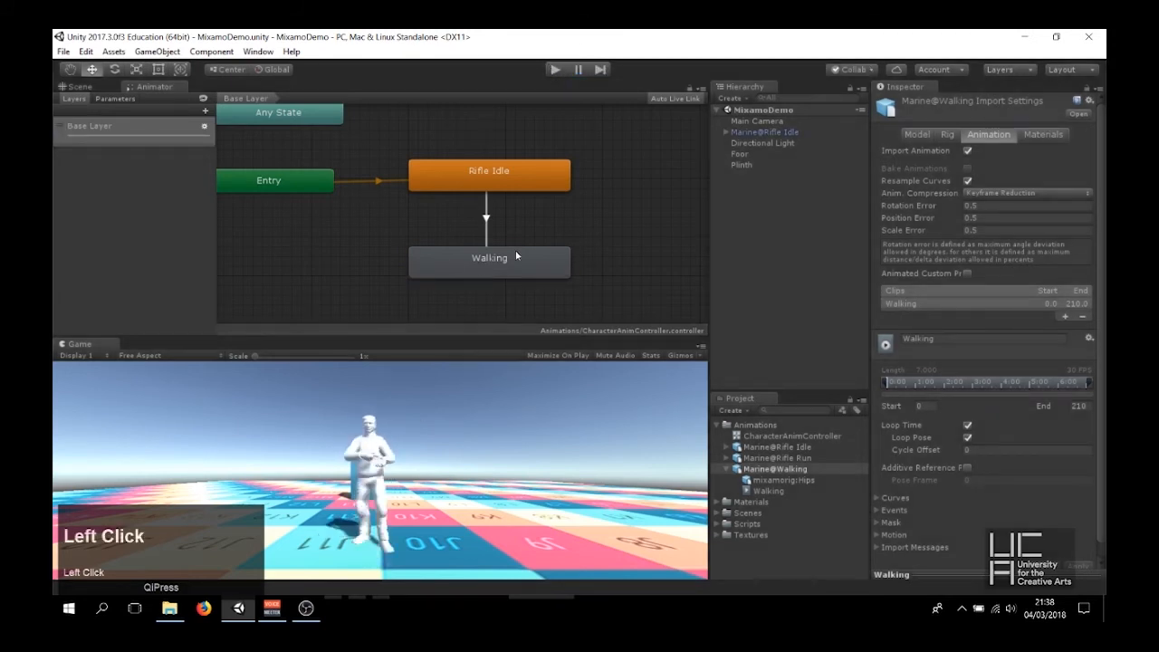
{"action": "left_click", "coordinate": [525, 168]}
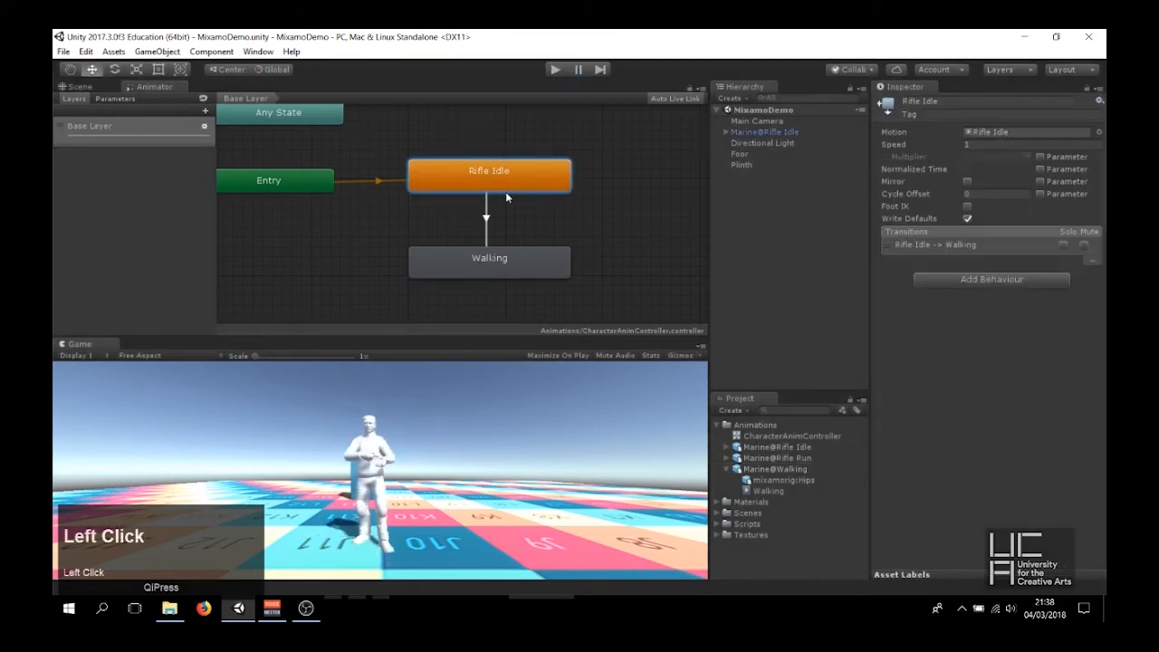
Enable Loop Time and Loop Pose for the Marine@Rifle Idle animation and apply the import settings
{"action": "left_click", "coordinate": [770, 447]}
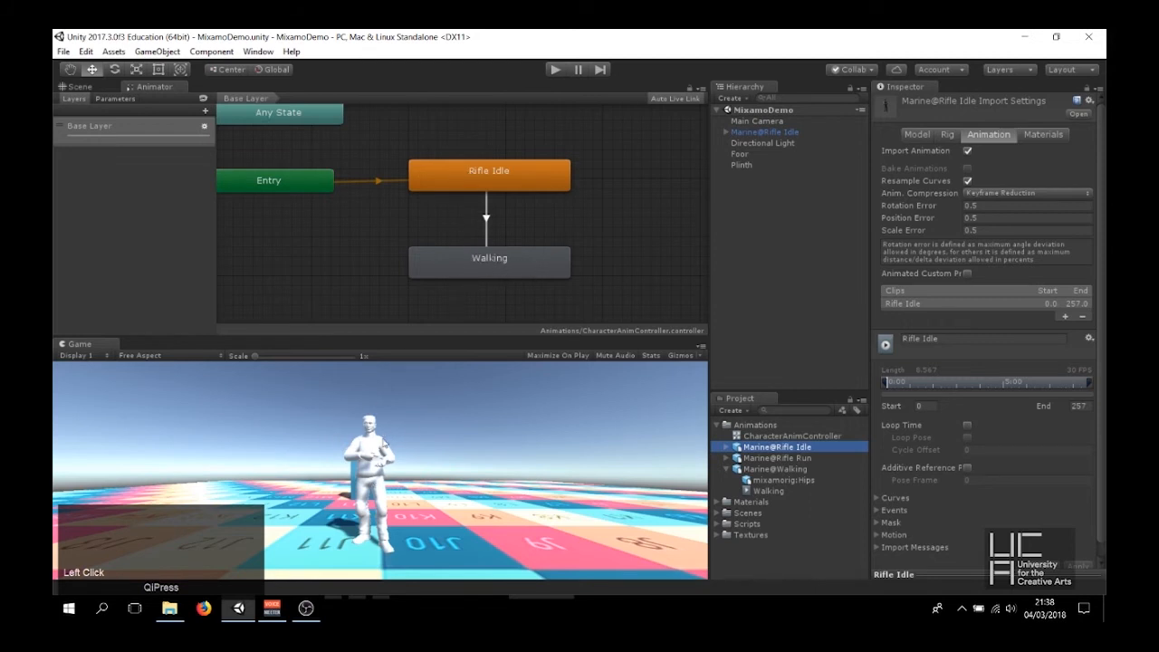
{"action": "left_click", "coordinate": [966, 425]}
{"action": "left_click", "coordinate": [967, 437]}
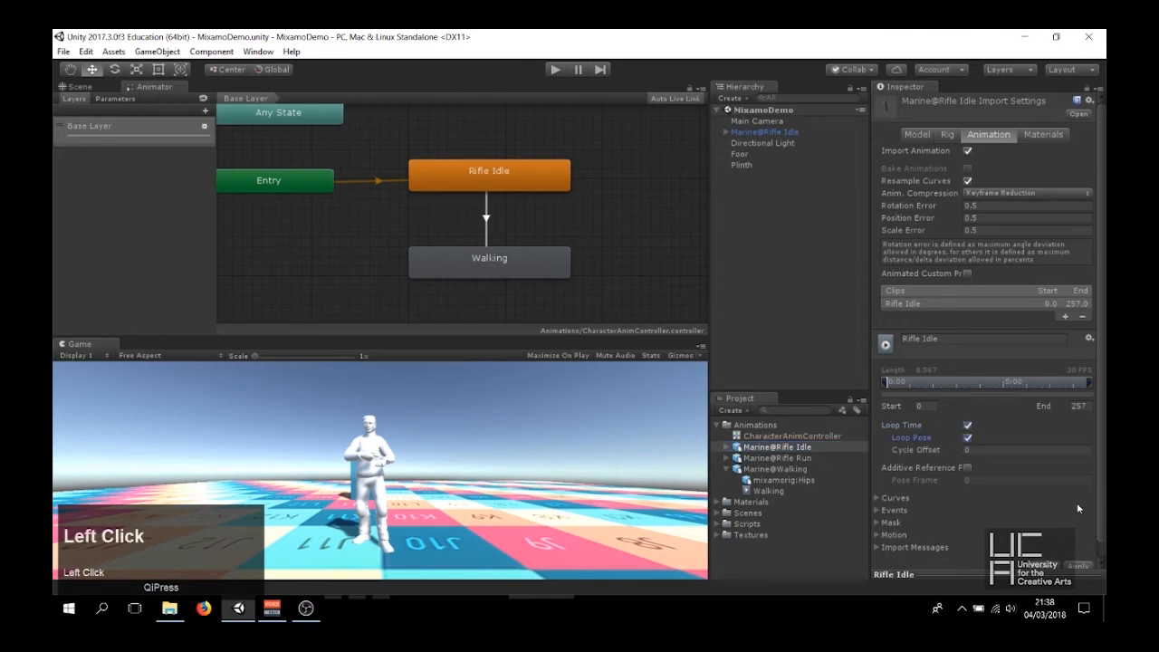
{"action": "left_click", "coordinate": [1076, 567]}
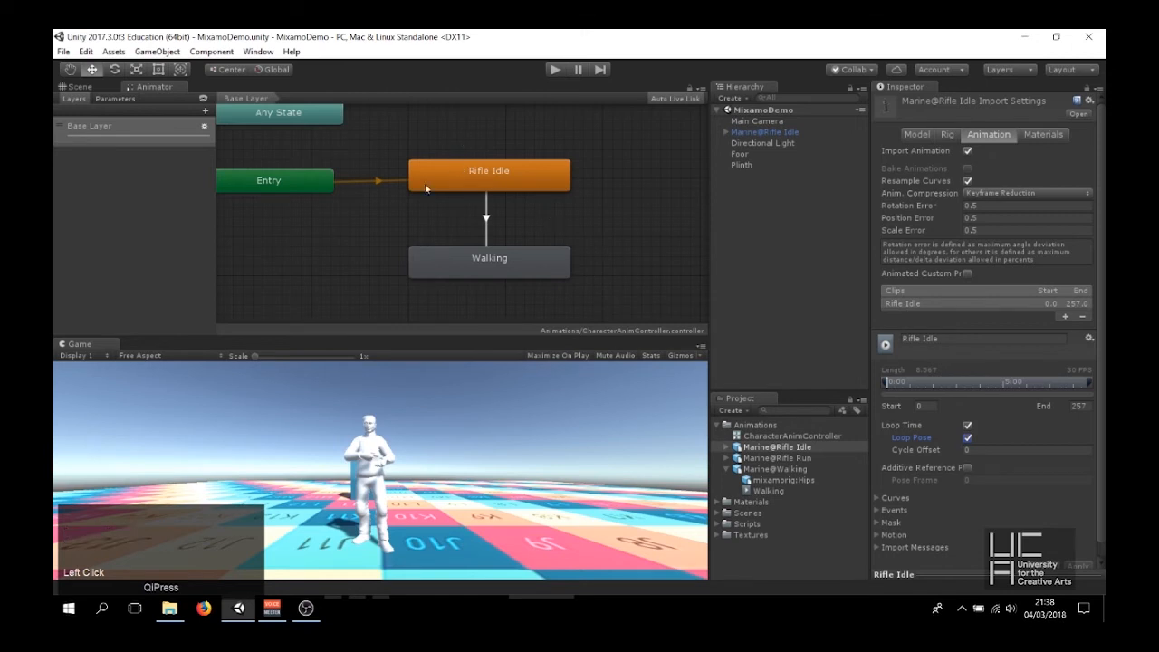
Add the Rifle Run clip from Marine@Rifle Run to the animator graph as a state below Walking
{"action": "scroll", "coordinate": [543, 219], "scroll_direction": "down", "scroll_amount": 3}
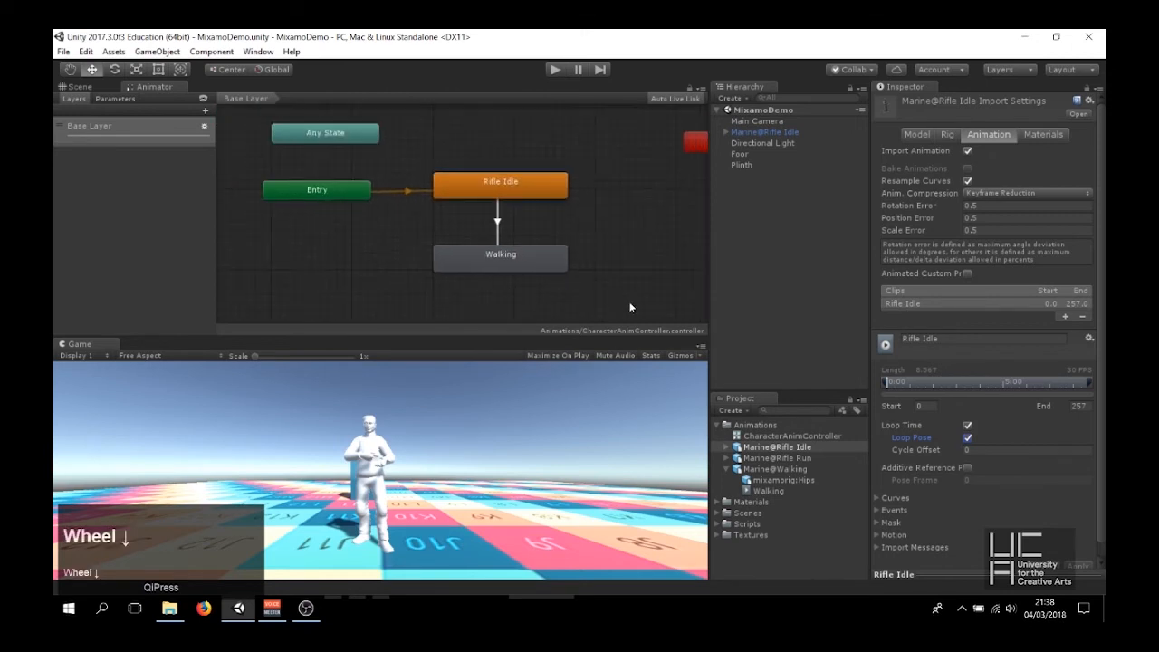
{"action": "middle_click_drag", "start_coordinate": [628, 305], "coordinate": [637, 248]}
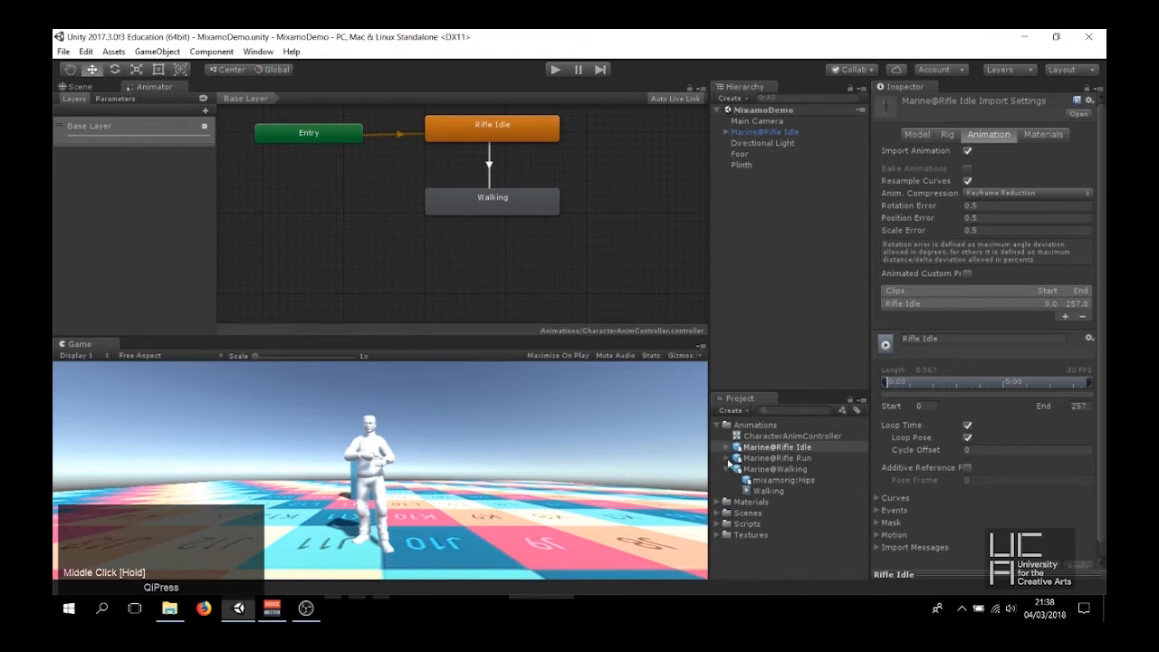
{"action": "left_click", "coordinate": [728, 459]}
{"action": "left_click", "coordinate": [764, 459]}
{"action": "left_click", "coordinate": [771, 480]}
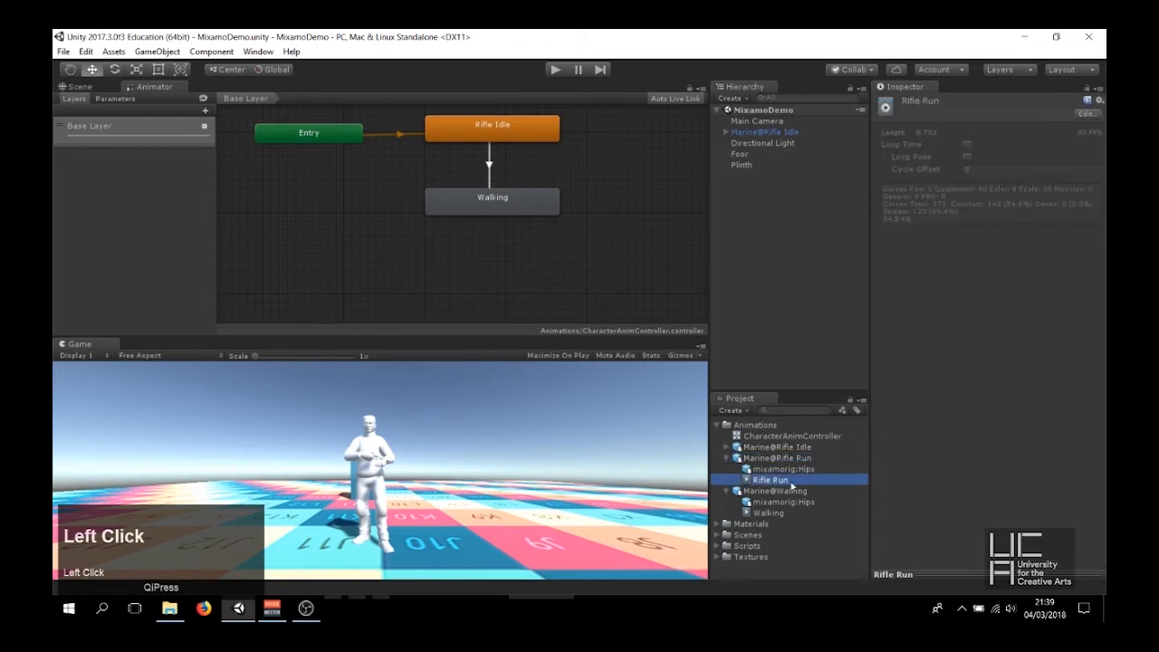
{"action": "left_click_drag", "start_coordinate": [789, 482], "coordinate": [482, 264]}
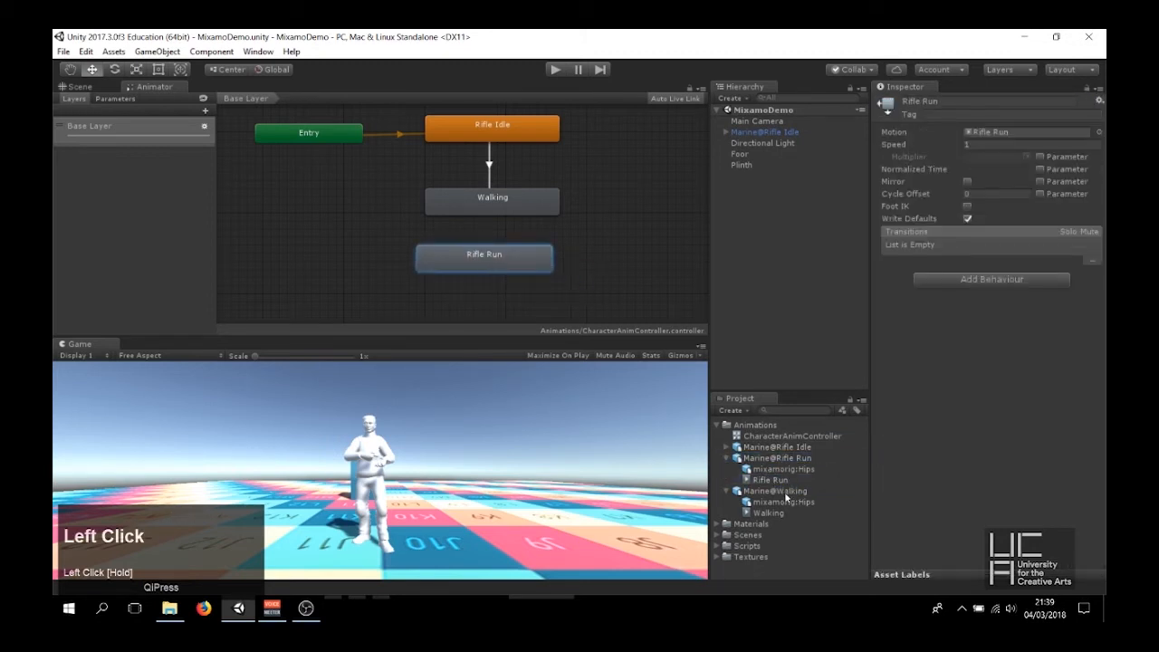
Enable Loop Time and Loop Pose for the Marine@Rifle Run animation and apply the import settings
{"action": "left_click", "coordinate": [784, 459]}
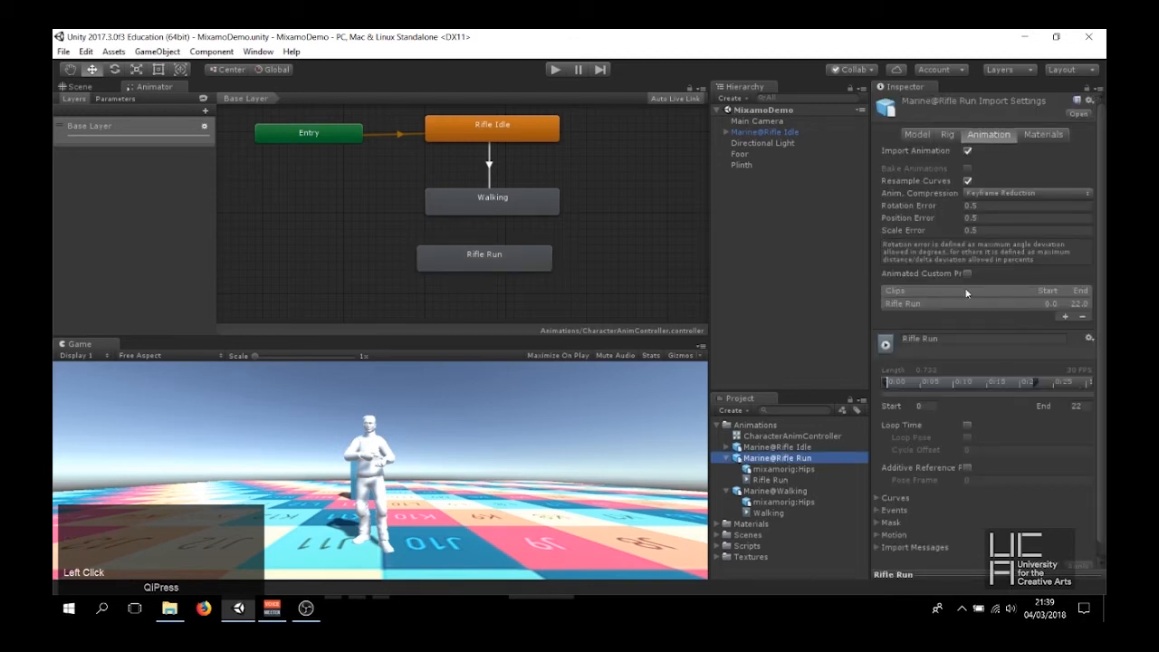
{"action": "scroll", "coordinate": [963, 430], "scroll_direction": "down", "scroll_amount": 1}
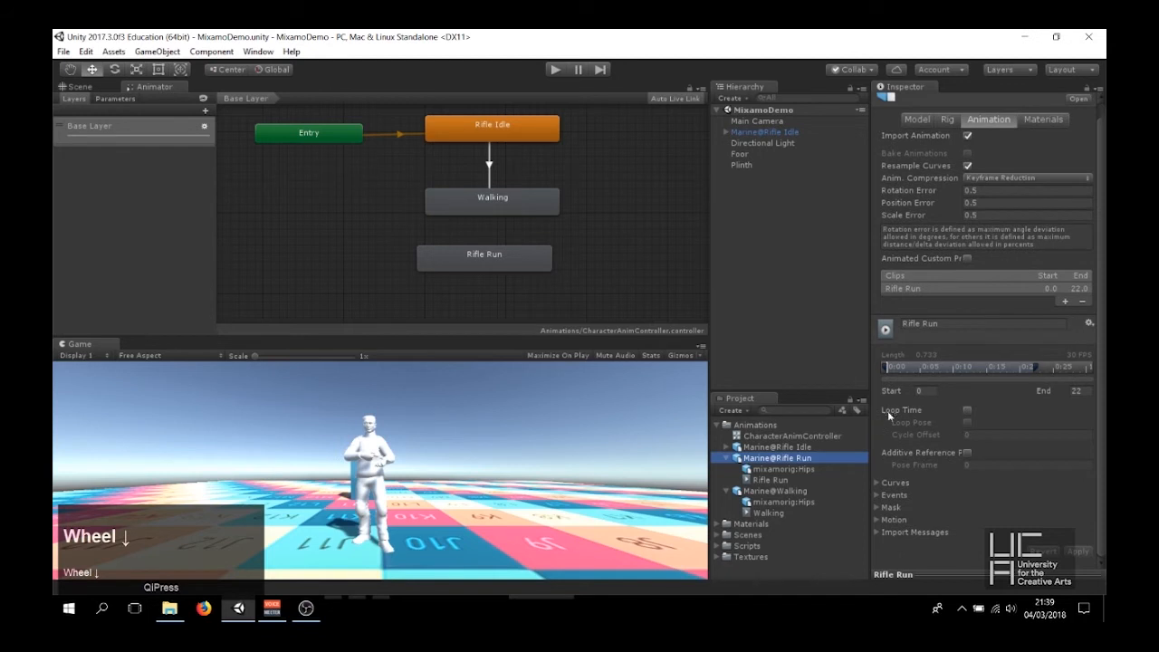
{"action": "left_click", "coordinate": [967, 410]}
{"action": "left_click", "coordinate": [966, 422]}
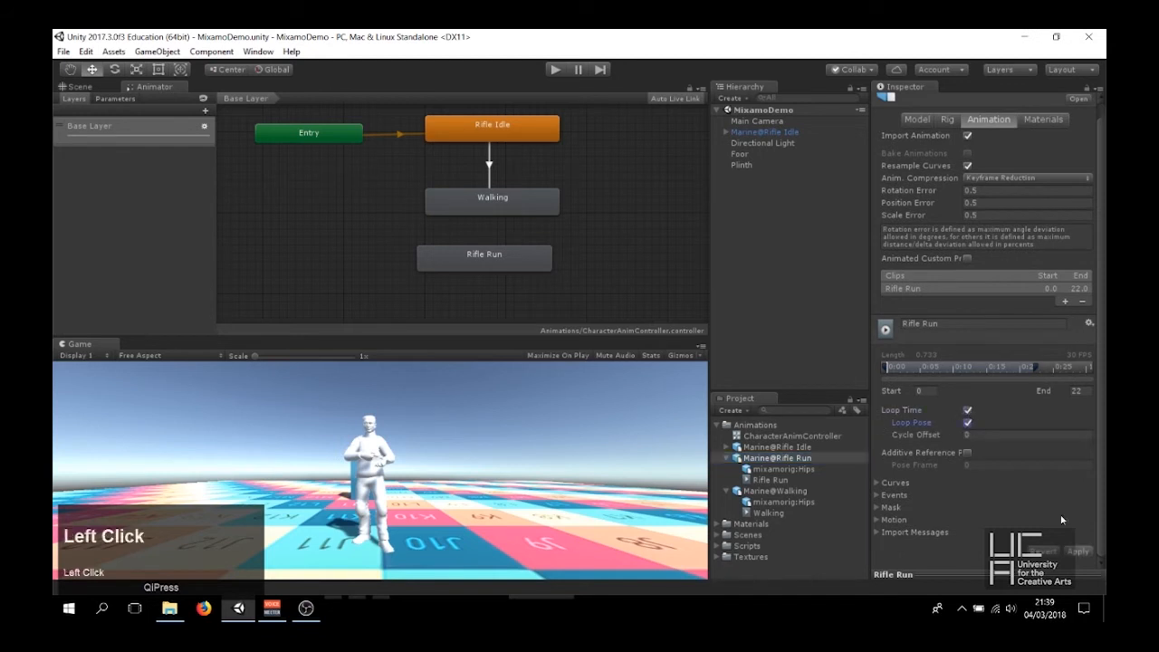
{"action": "left_click", "coordinate": [1081, 552]}
Align the Rifle Run state beneath Walking and create a transition from Walking to Rifle Run
{"action": "left_click_drag", "start_coordinate": [489, 269], "coordinate": [498, 282]}
{"action": "left_click", "coordinate": [493, 208]}
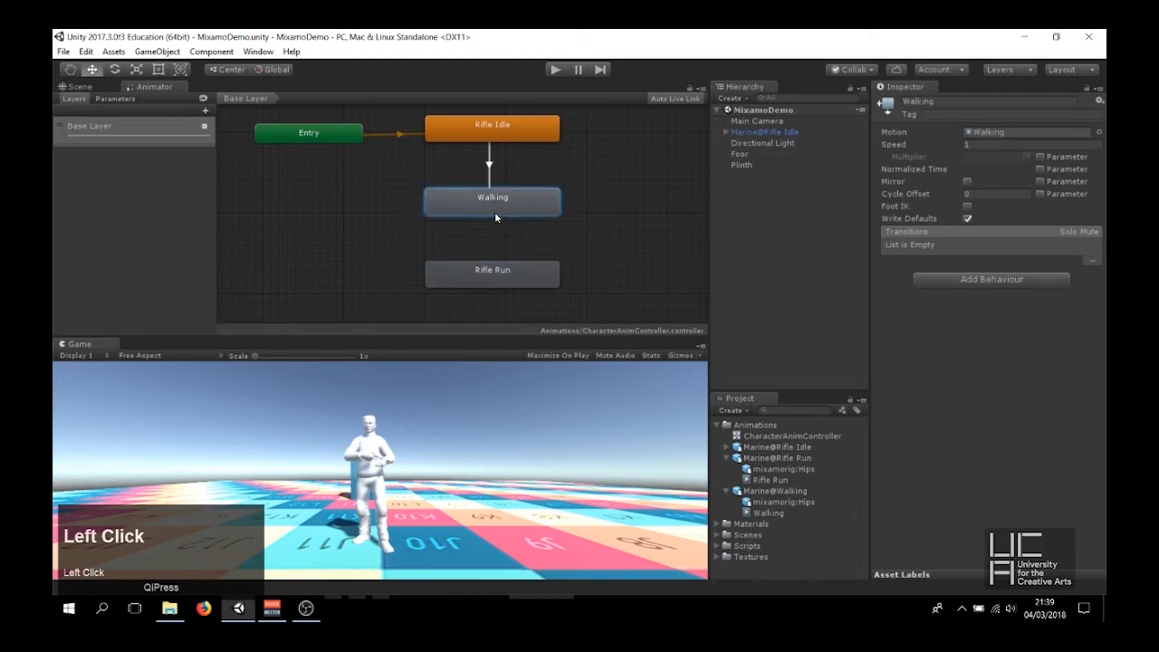
{"action": "right_click", "coordinate": [494, 210]}
{"action": "left_click", "coordinate": [543, 215]}
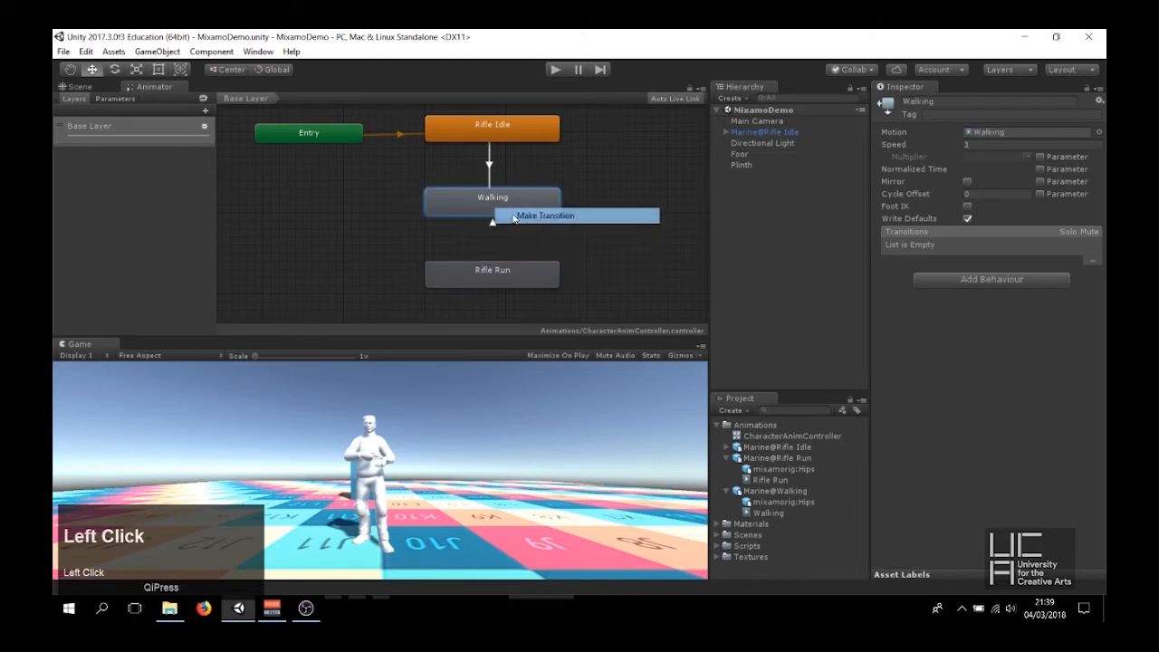
{"action": "left_click", "coordinate": [493, 286]}
{"action": "left_click_drag", "start_coordinate": [525, 273], "coordinate": [521, 247]}
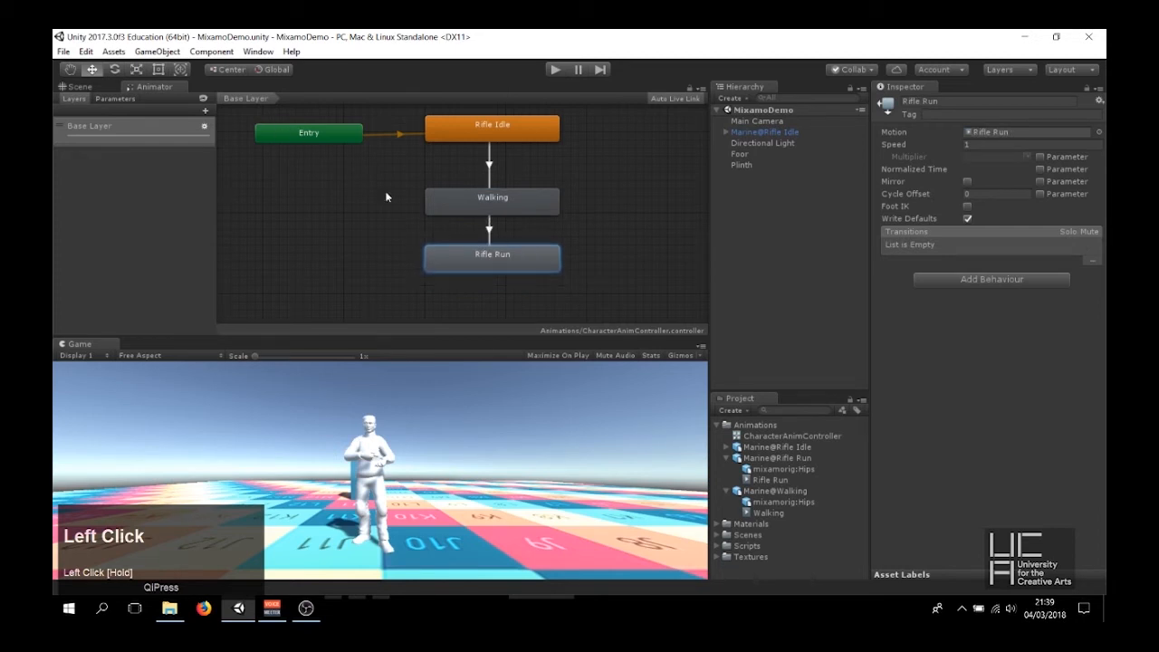
Arrange the Walking and Rifle Run states in an evenly spaced column under Rifle Idle
{"action": "middle_click_drag", "start_coordinate": [389, 195], "coordinate": [385, 236]}
{"action": "left_click", "coordinate": [337, 171]}
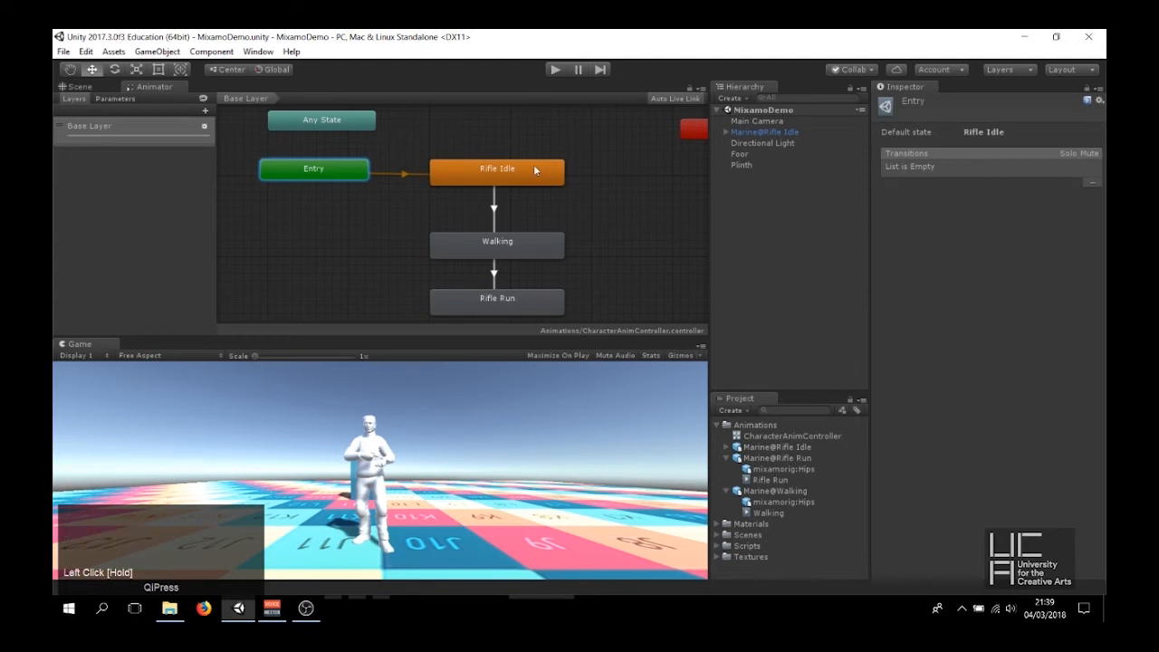
{"action": "left_click_drag", "start_coordinate": [495, 260], "coordinate": [496, 245]}
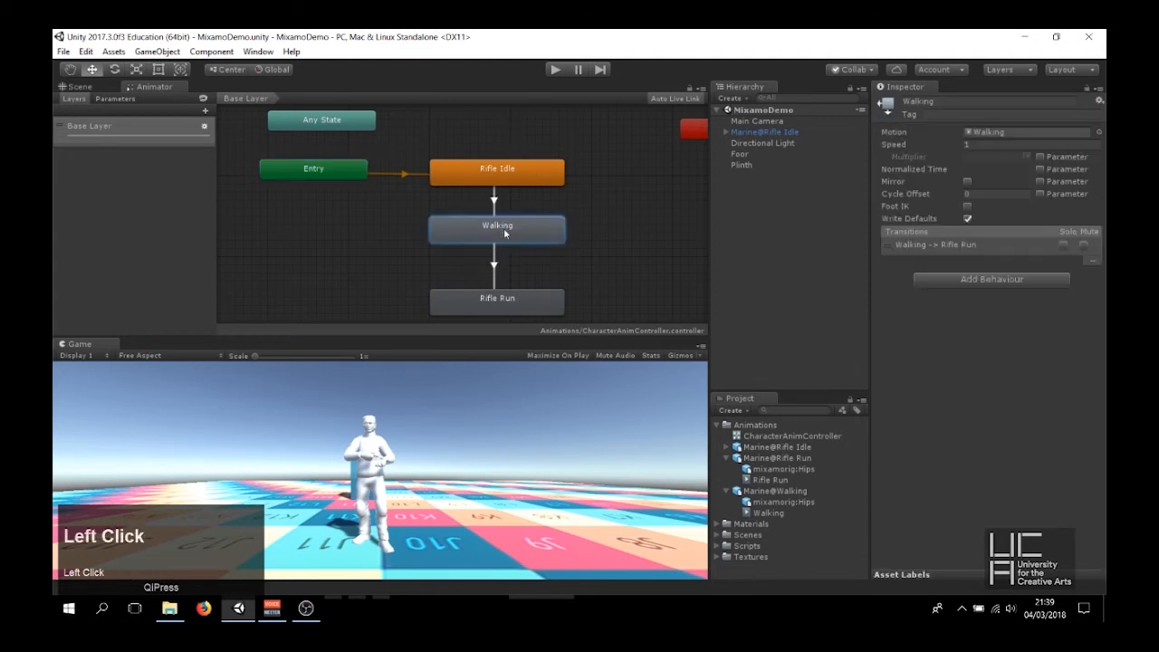
{"action": "left_click", "coordinate": [502, 172]}
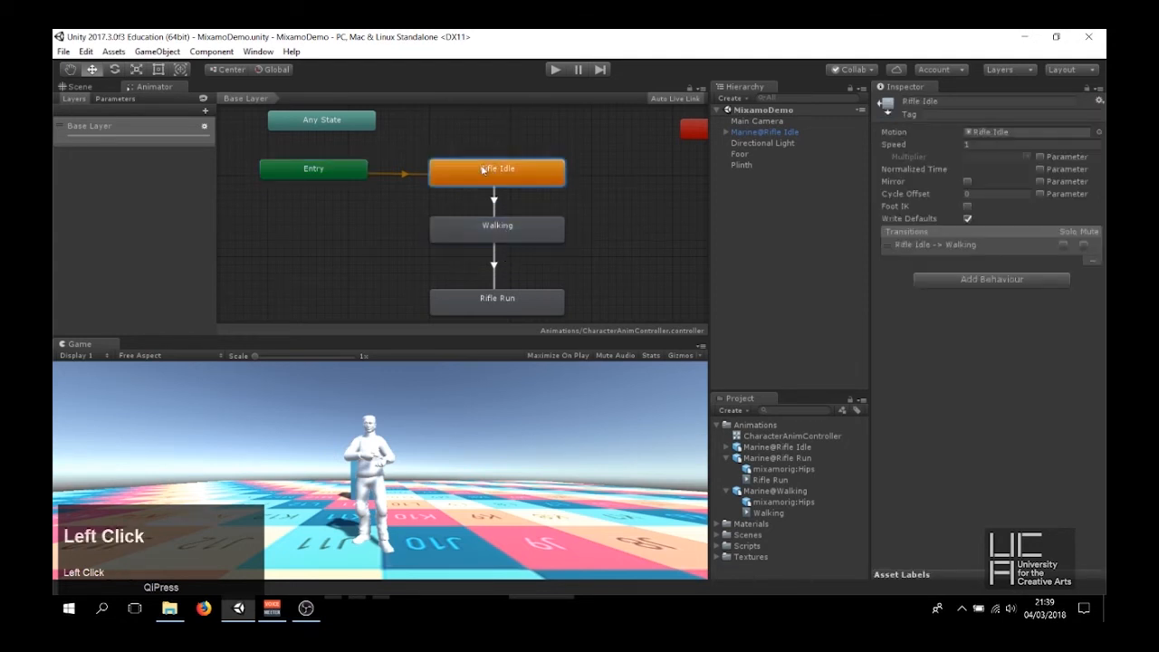
{"action": "left_click_drag", "start_coordinate": [473, 230], "coordinate": [464, 239]}
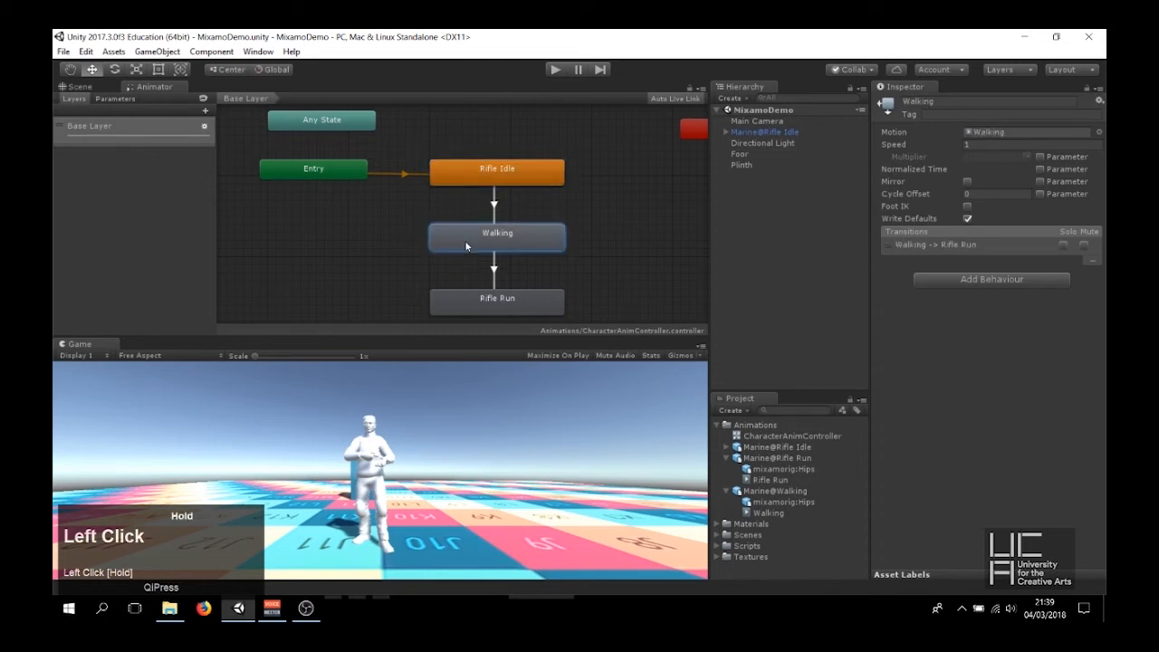
{"action": "left_click_drag", "start_coordinate": [512, 299], "coordinate": [499, 287]}
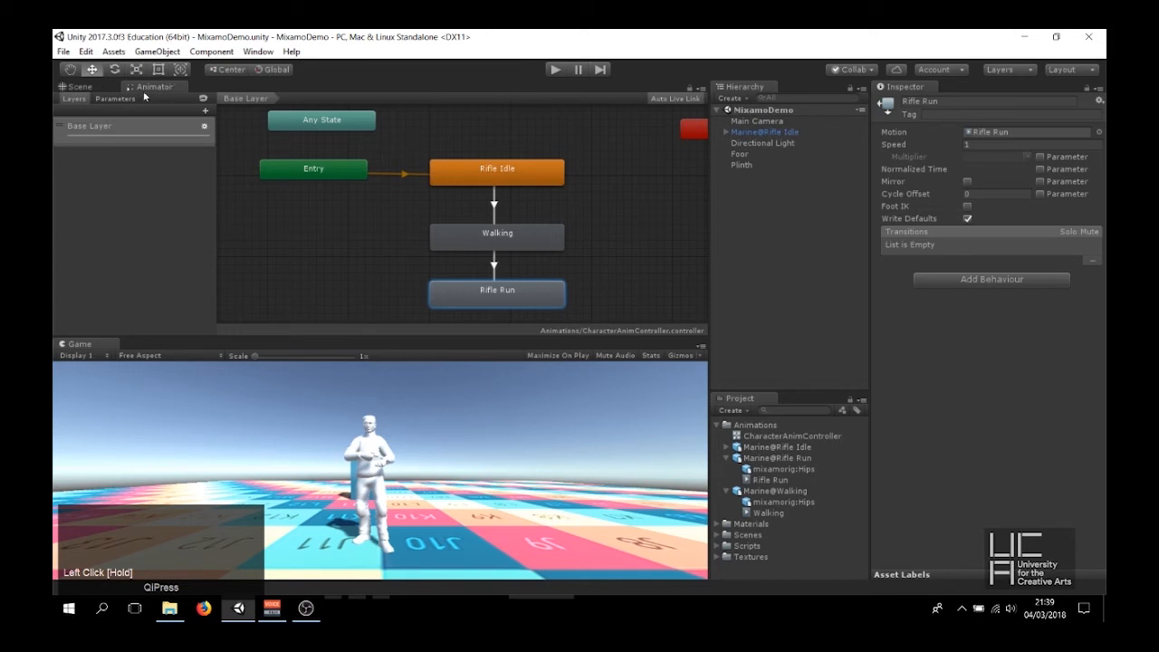
Attach the PlayerController script from the Scripts folder to the Marine@Rifle Idle character in the scene
{"action": "left_click", "coordinate": [79, 86]}
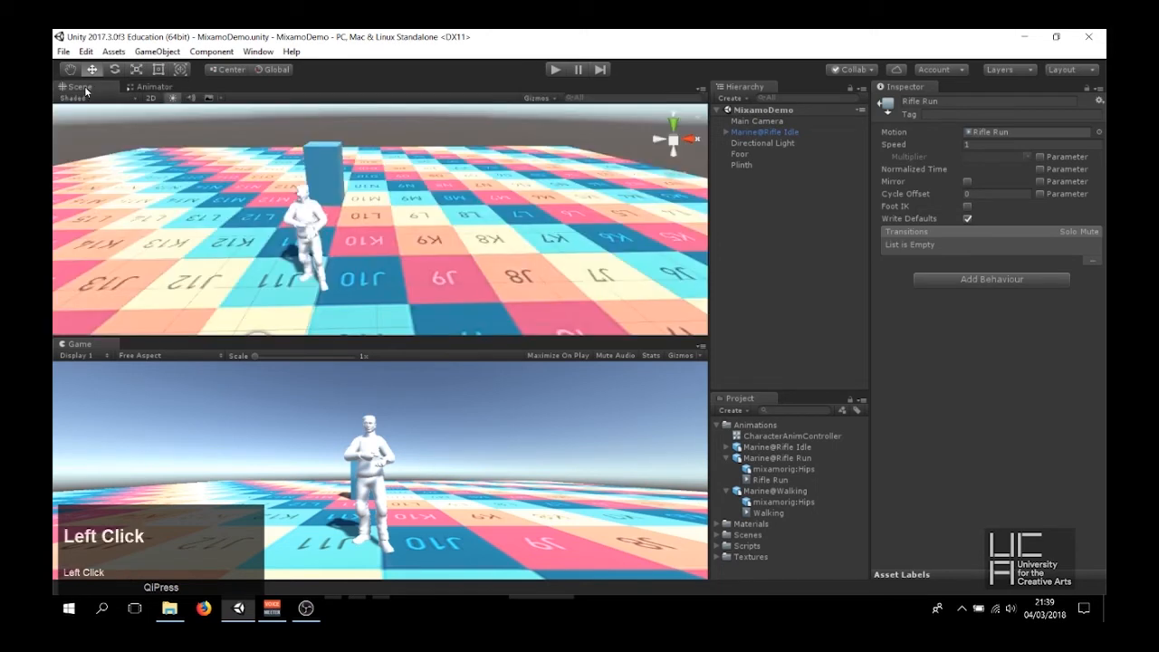
{"action": "left_click", "coordinate": [315, 217]}
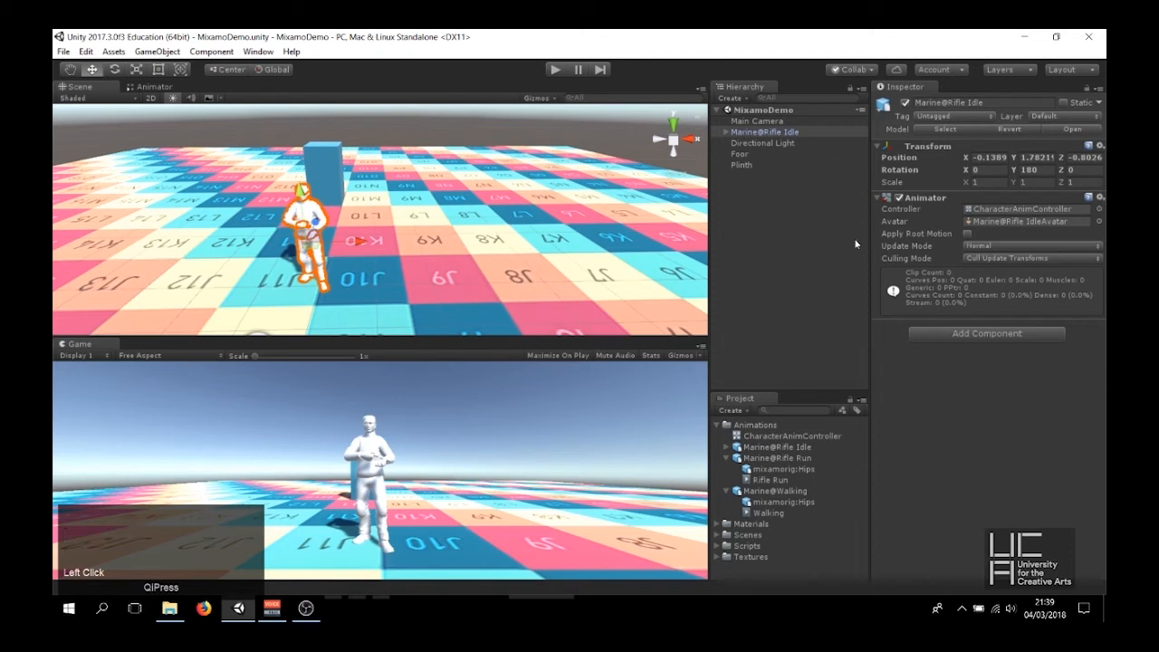
{"action": "left_click", "coordinate": [715, 425]}
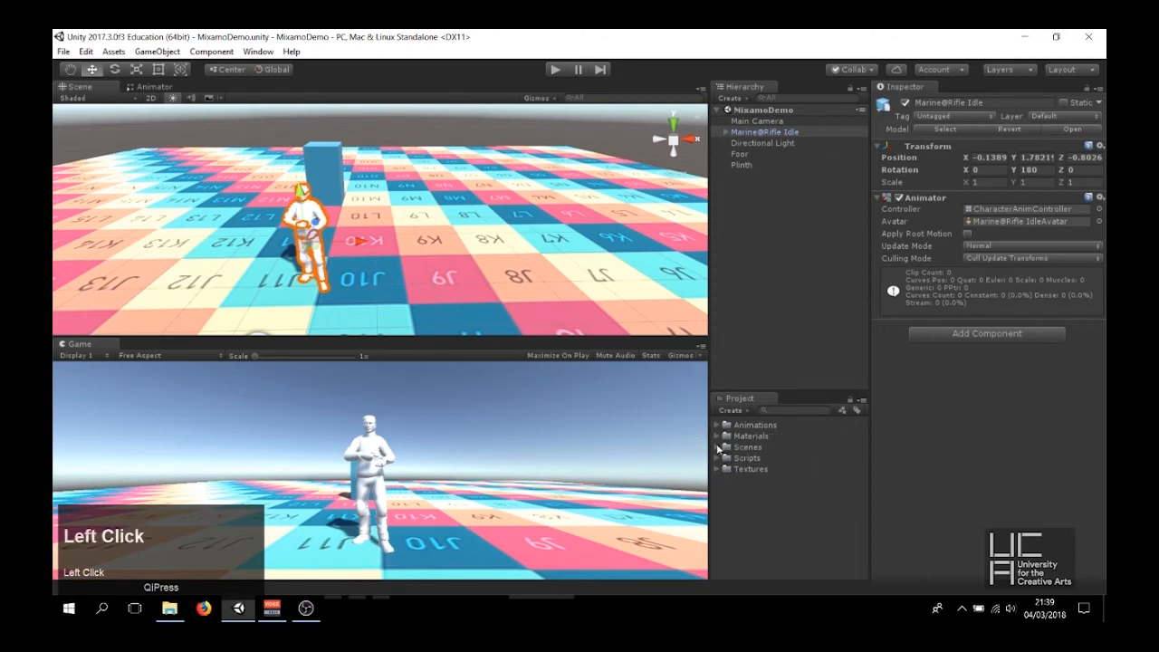
{"action": "left_click", "coordinate": [716, 457]}
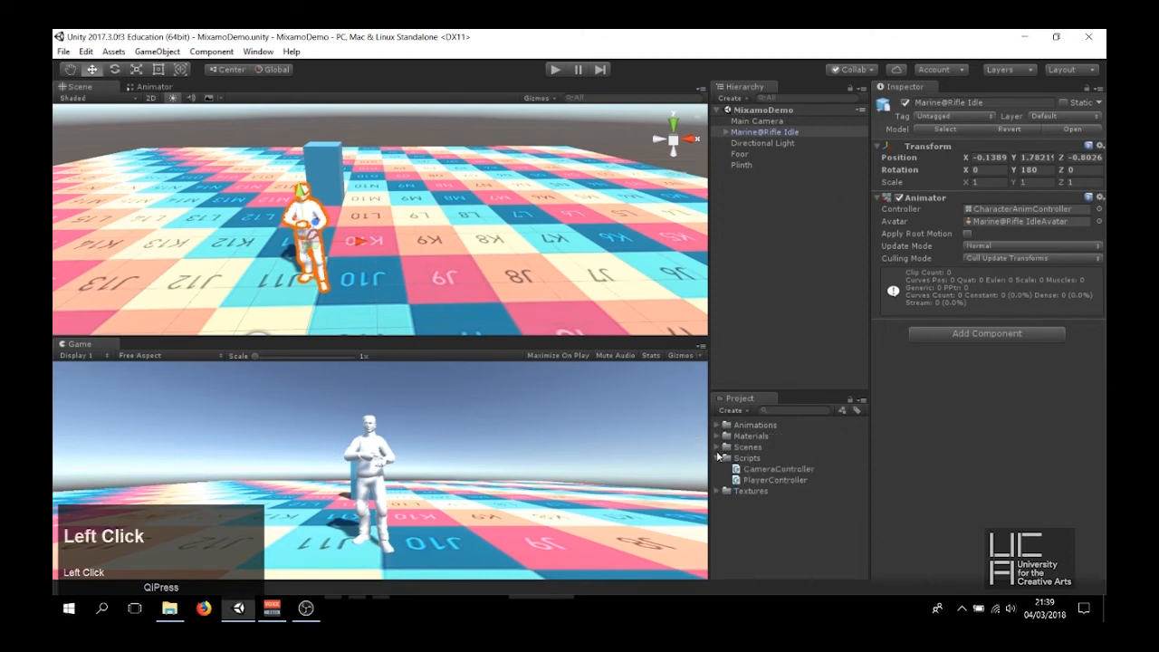
{"action": "left_click", "coordinate": [774, 479]}
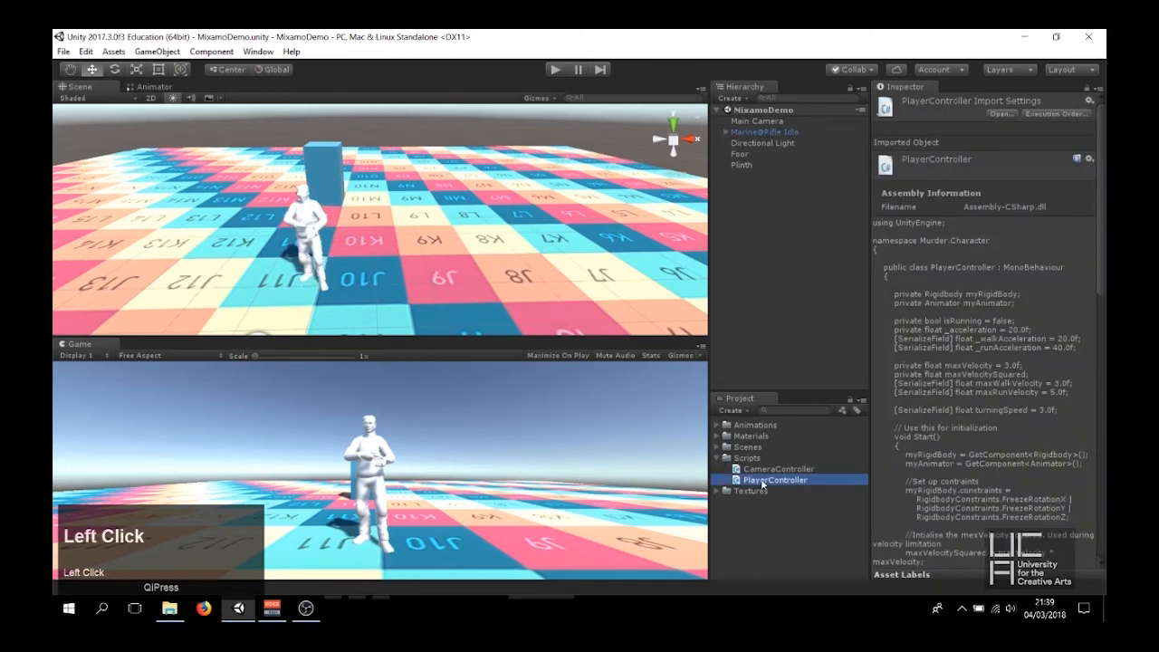
{"action": "left_click", "coordinate": [763, 131]}
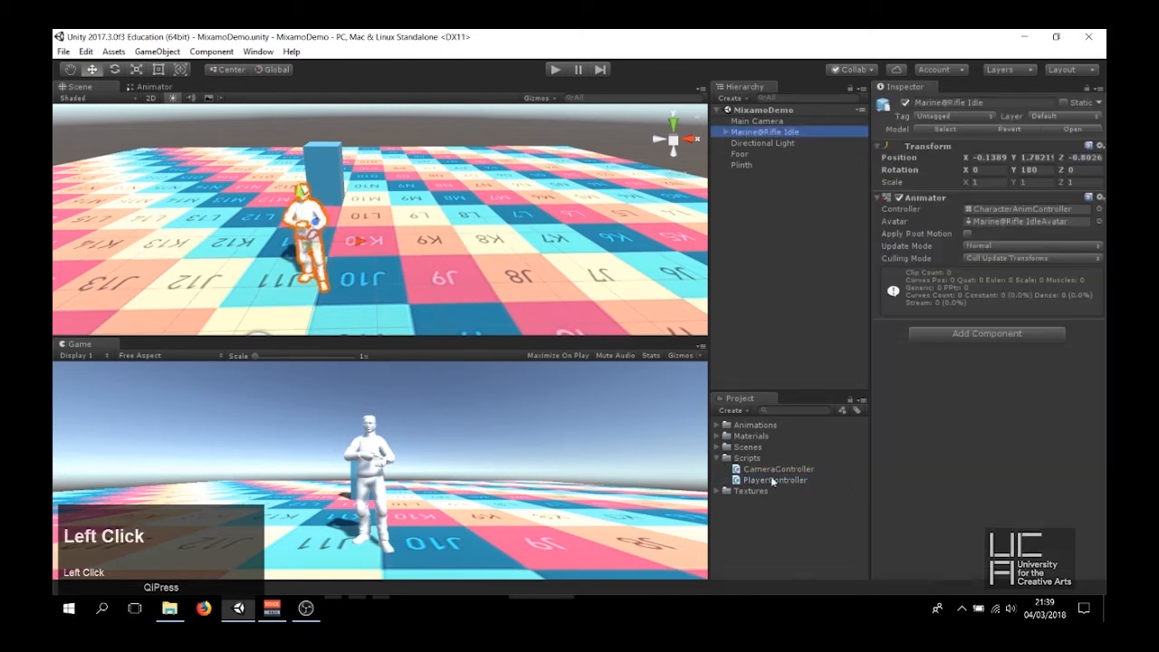
{"action": "left_click_drag", "start_coordinate": [770, 478], "coordinate": [905, 317]}
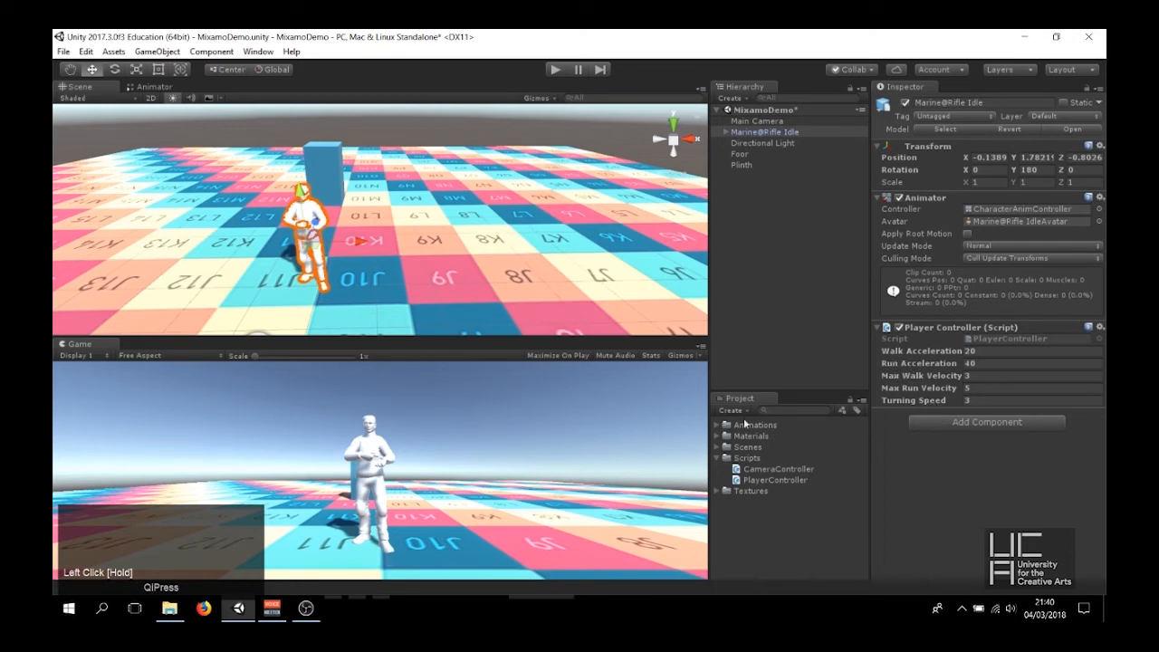
Attach the CameraController script to Main Camera with Marine@Rifle Idle as its Target Object, and save the scene
{"action": "left_click", "coordinate": [751, 120]}
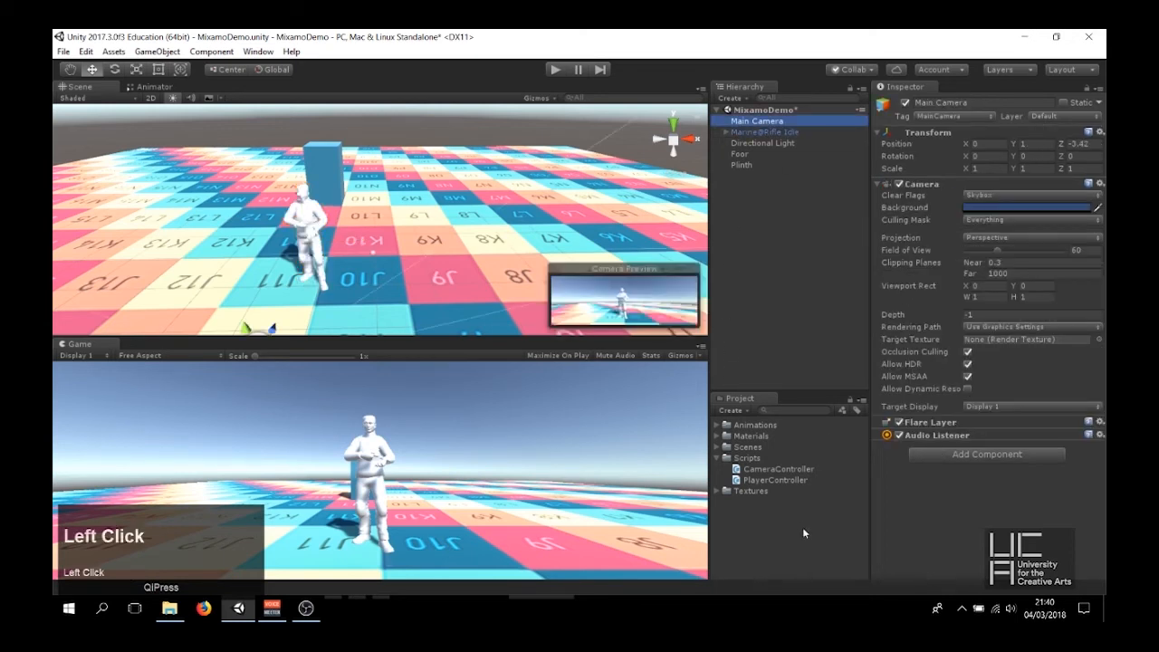
{"action": "left_click_drag", "start_coordinate": [765, 470], "coordinate": [927, 442]}
{"action": "left_click_drag", "start_coordinate": [783, 477], "coordinate": [941, 442]}
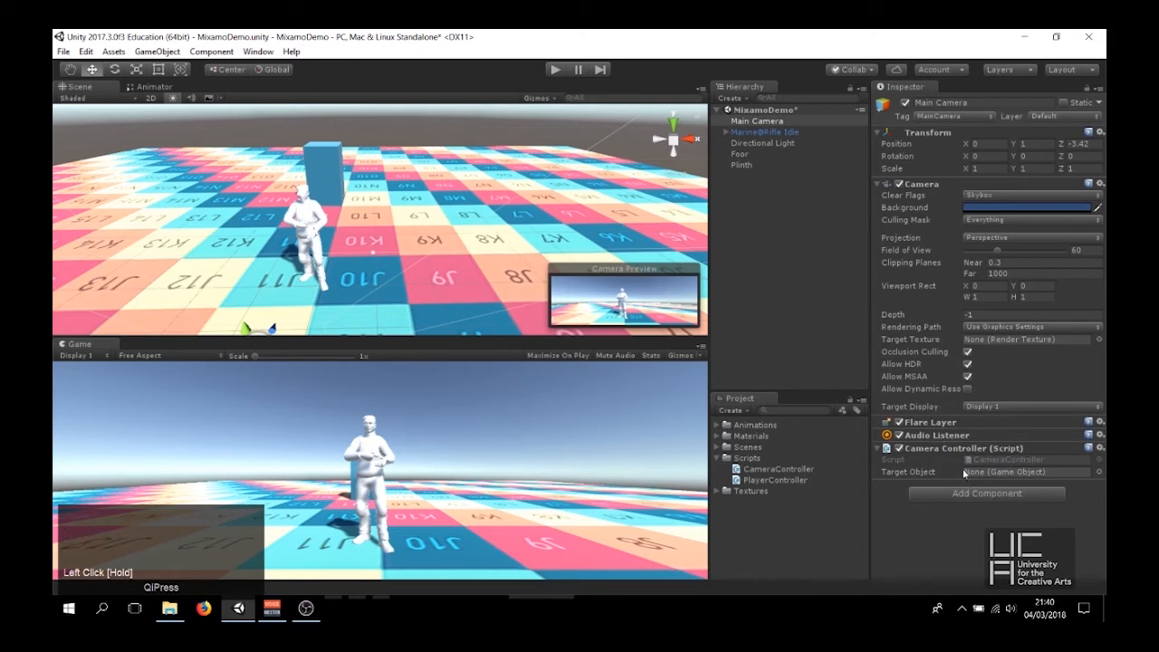
{"action": "left_click_drag", "start_coordinate": [744, 135], "coordinate": [1002, 475]}
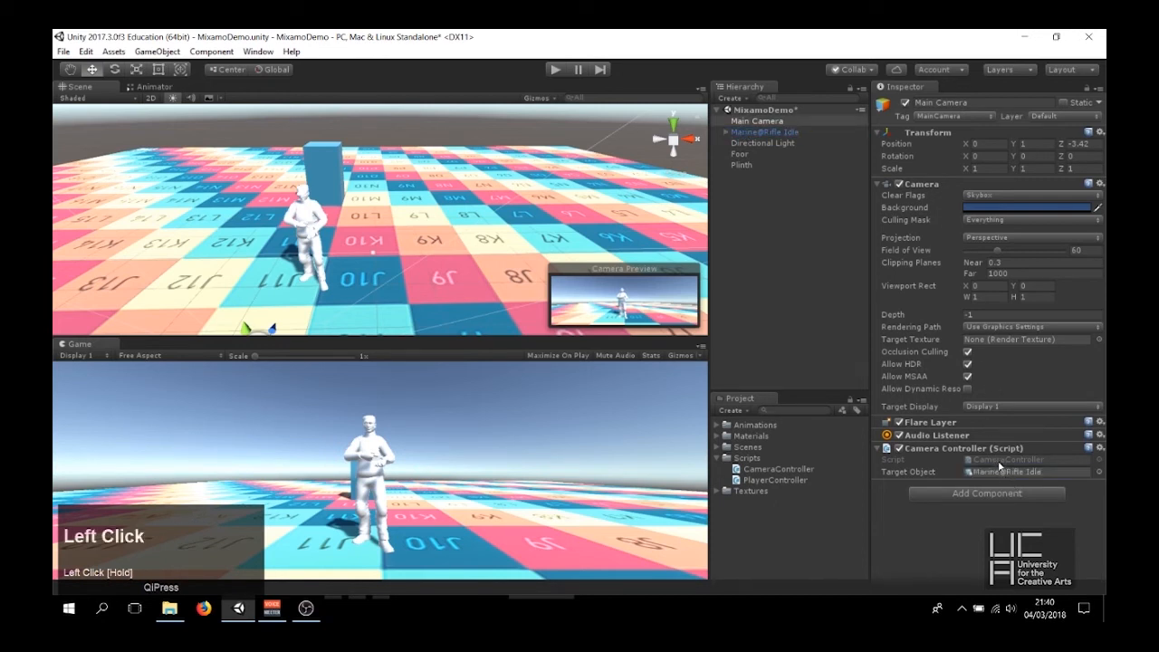
{"action": "left_click", "coordinate": [998, 460]}
{"action": "key", "text": "ctrl+s"}
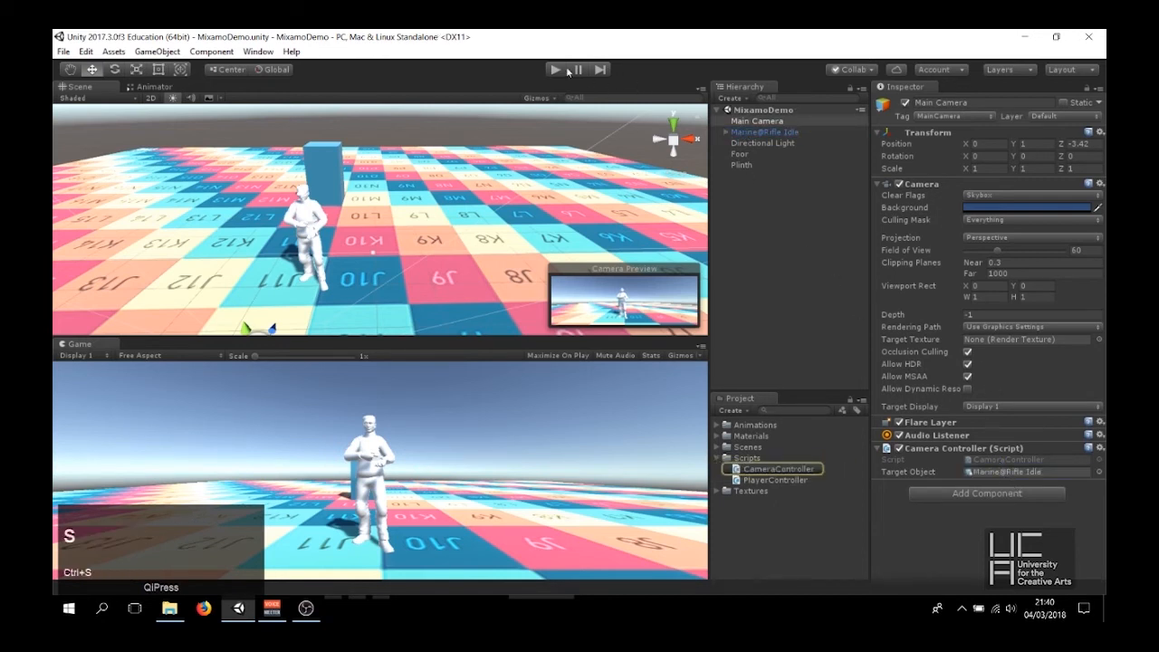
Run the scene to test the character's movement with the backward control, and stop playback
{"action": "left_click", "coordinate": [554, 73]}
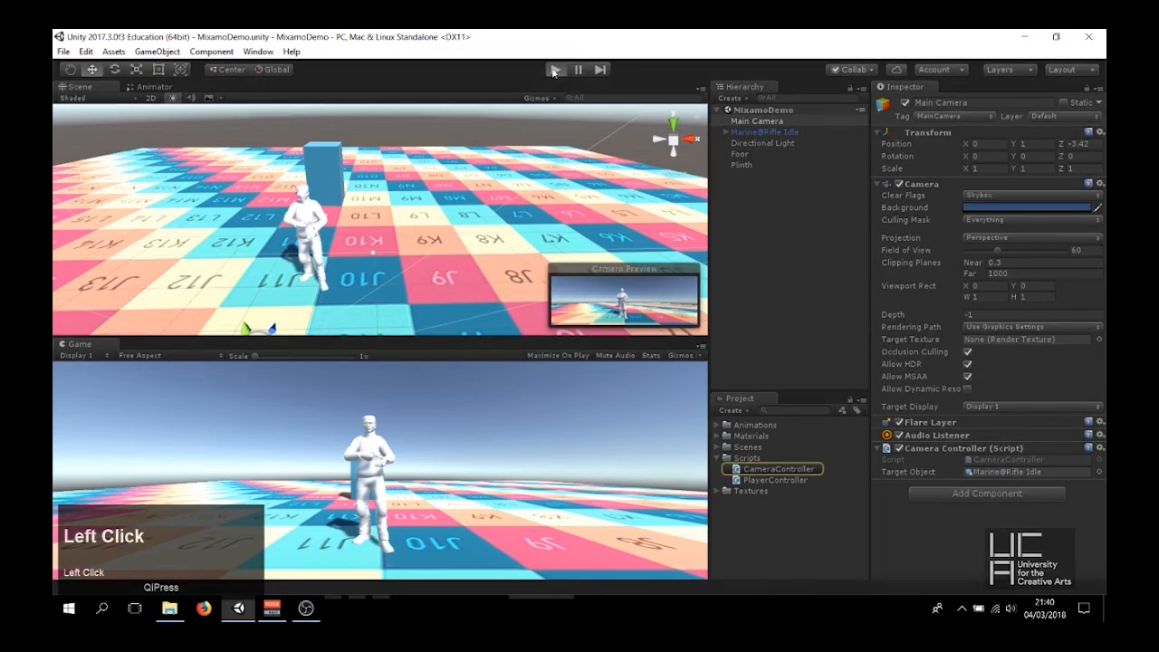
{"action": "key", "text": "s"}
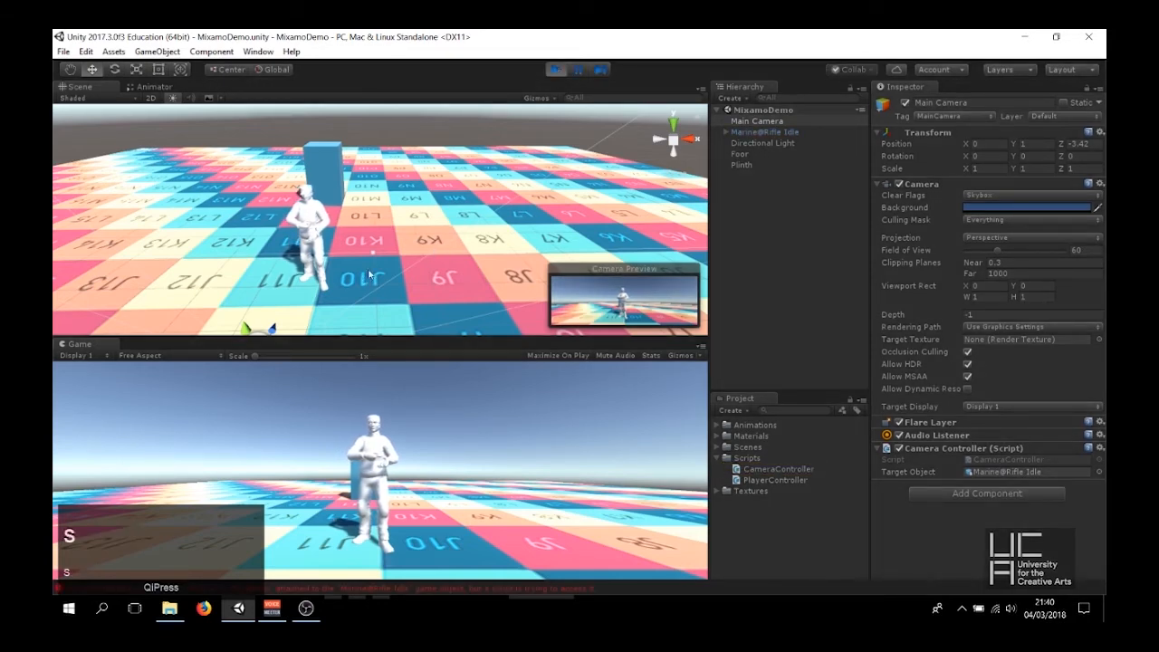
{"action": "left_click", "coordinate": [558, 71]}
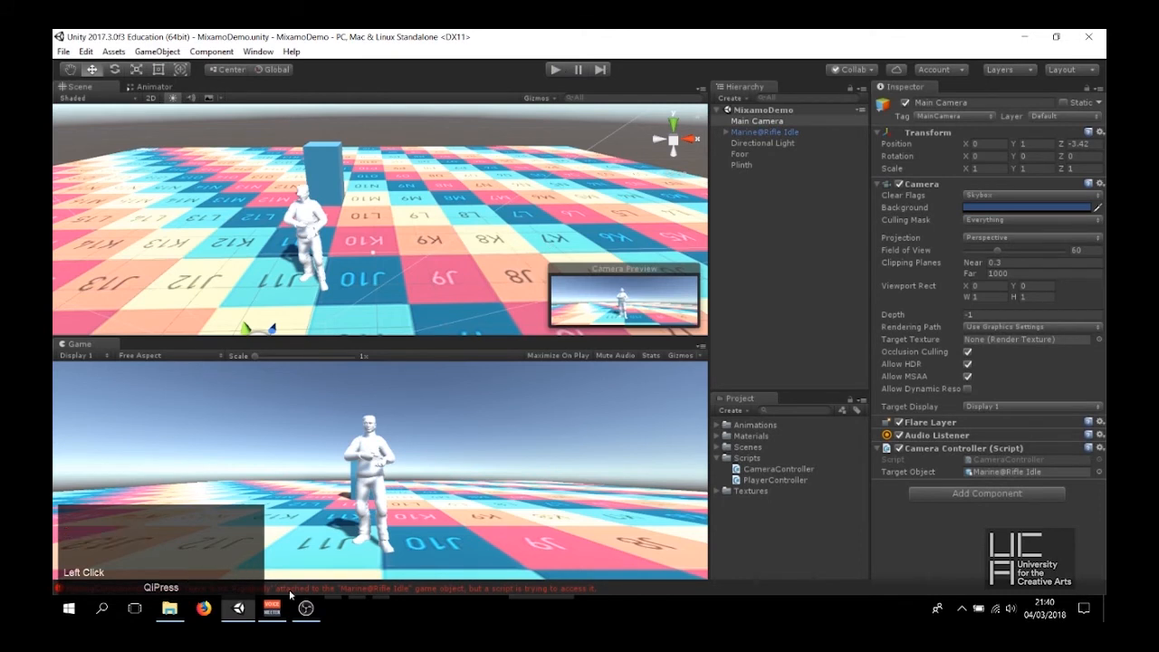
Add a Rigidbody component to the Marine@Rifle Idle character
{"action": "left_click", "coordinate": [765, 132]}
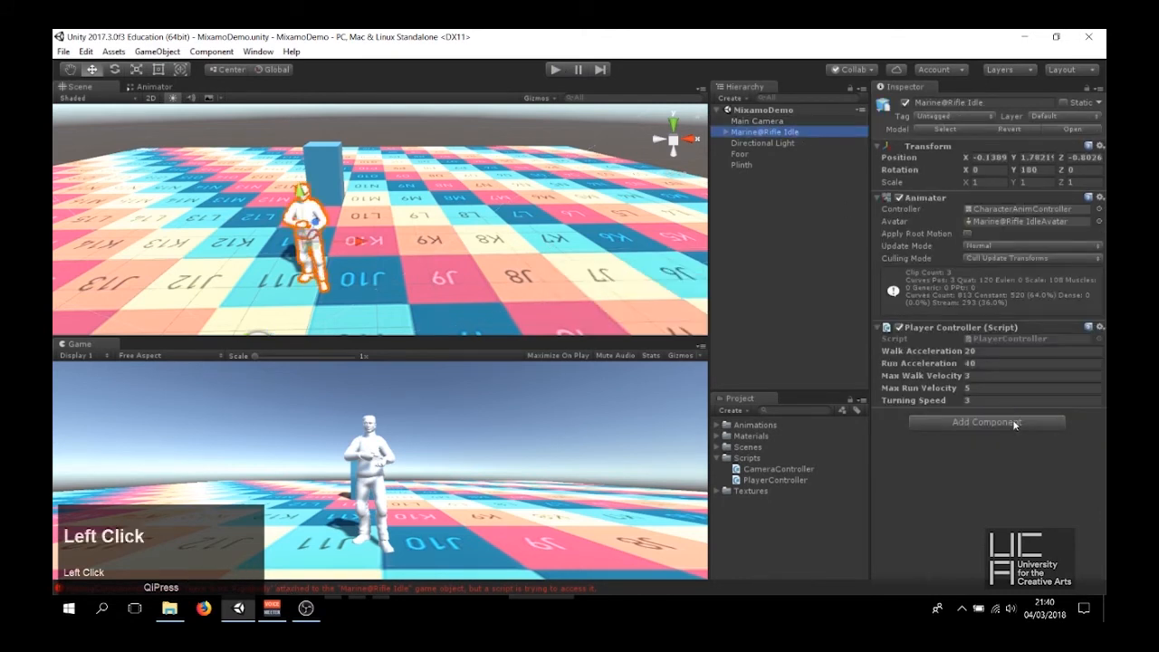
{"action": "left_click", "coordinate": [1013, 424]}
{"action": "type", "text": "rig"}
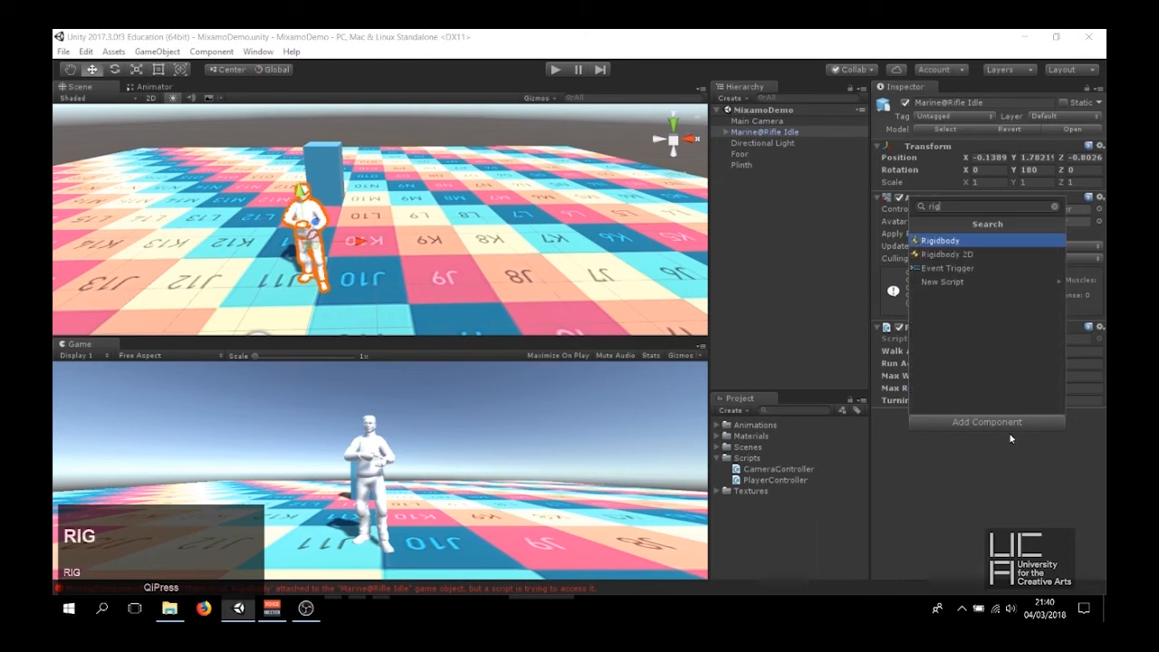
{"action": "key", "text": "Return"}
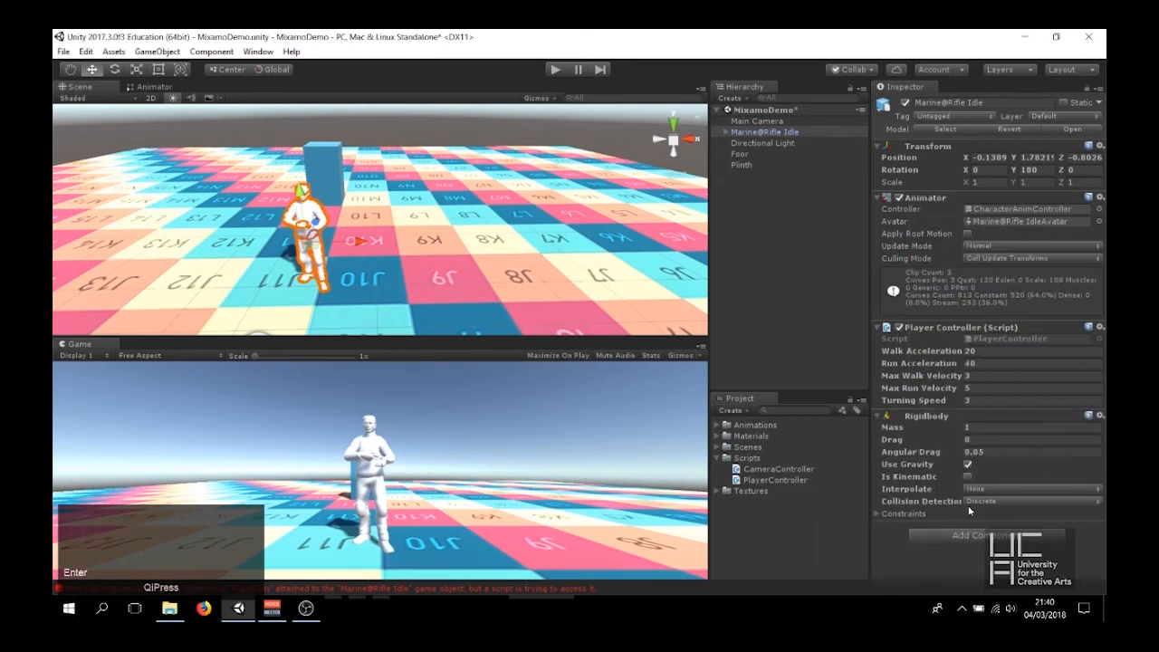
Freeze the marine Rigidbody's rotation on the X and Z axes and save the scene
{"action": "left_click", "coordinate": [912, 514]}
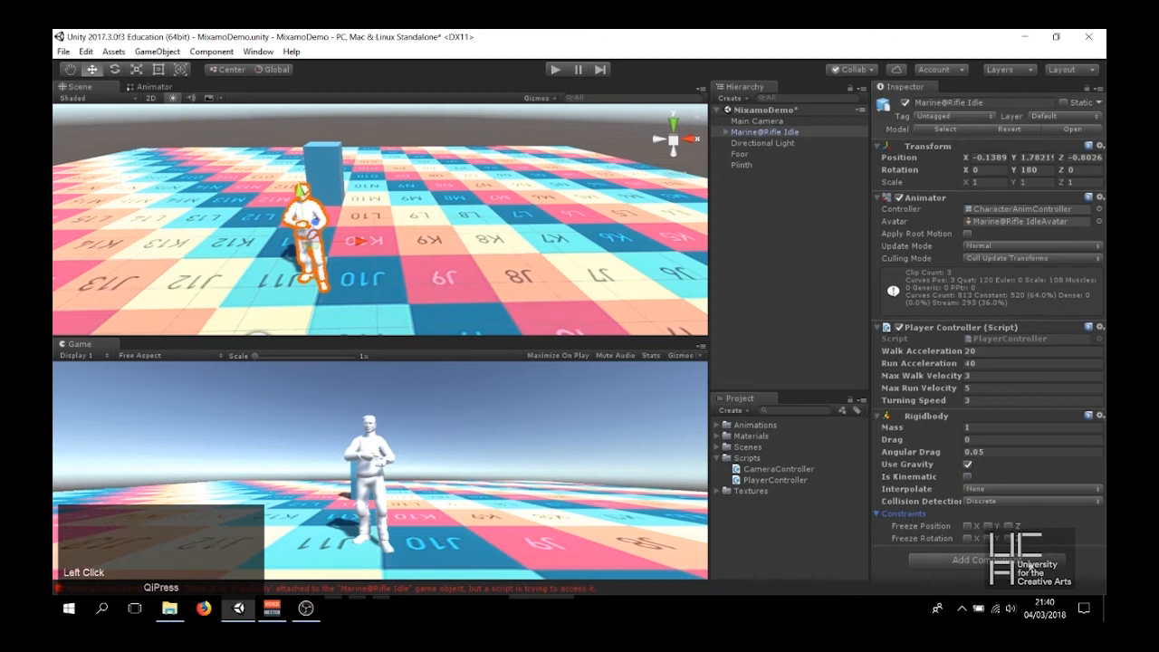
{"action": "left_click", "coordinate": [968, 539]}
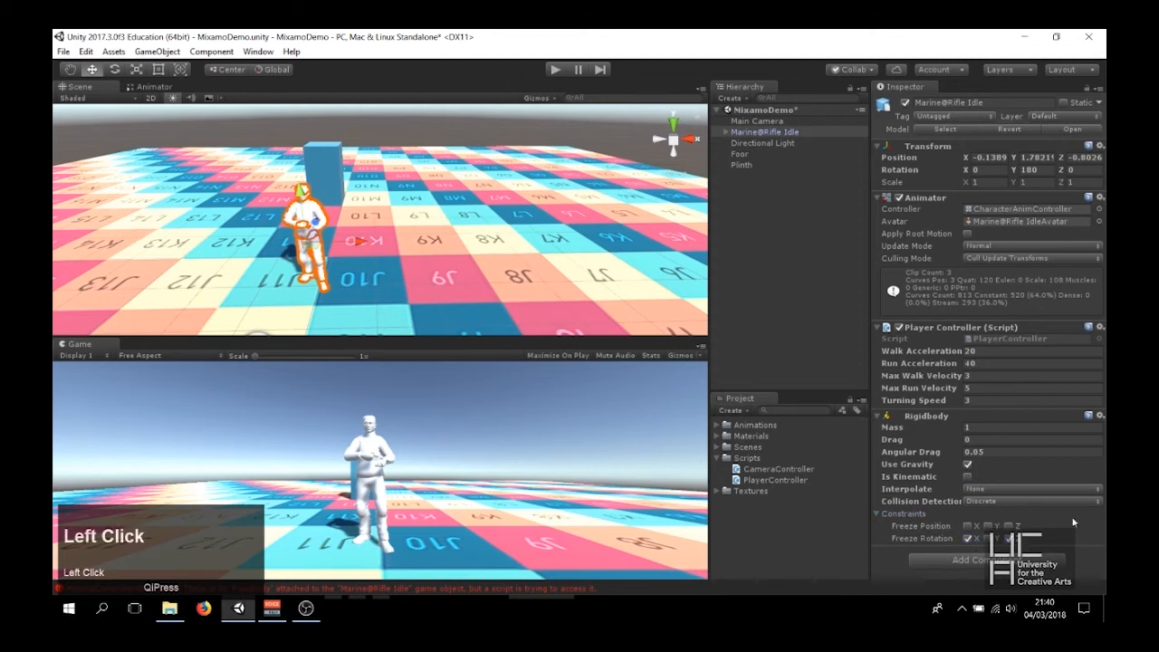
{"action": "key", "text": "ctrl+s"}
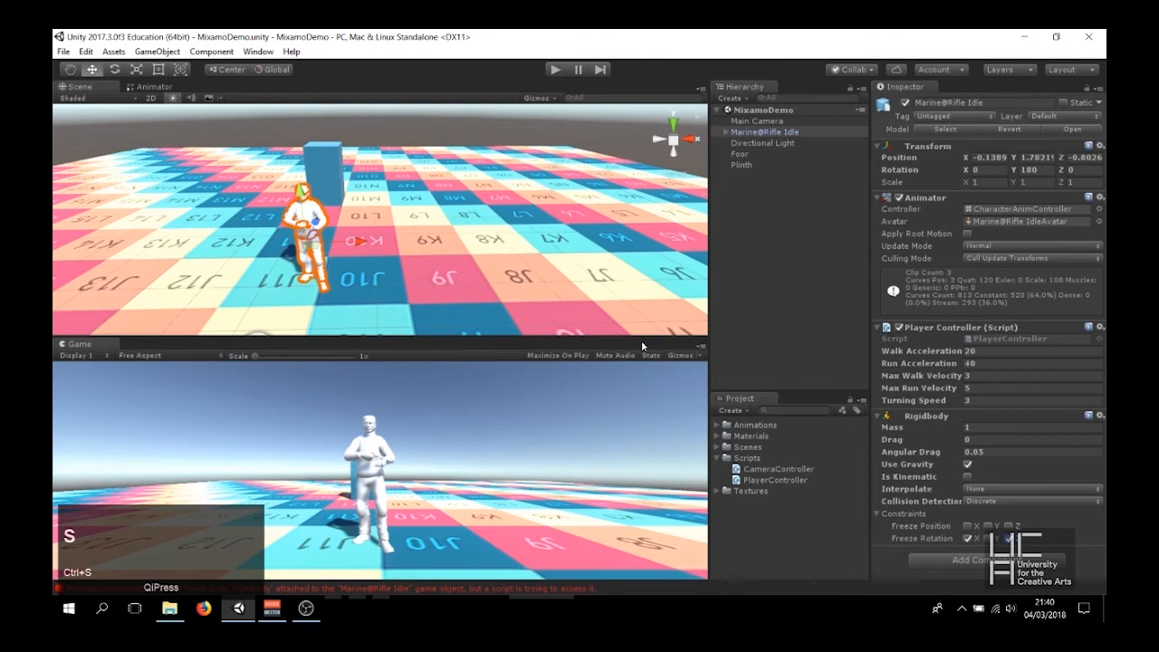
Add a Capsule Collider component to the Marine@Rifle Idle character
{"action": "scroll", "coordinate": [981, 496], "scroll_direction": "down", "scroll_amount": 1}
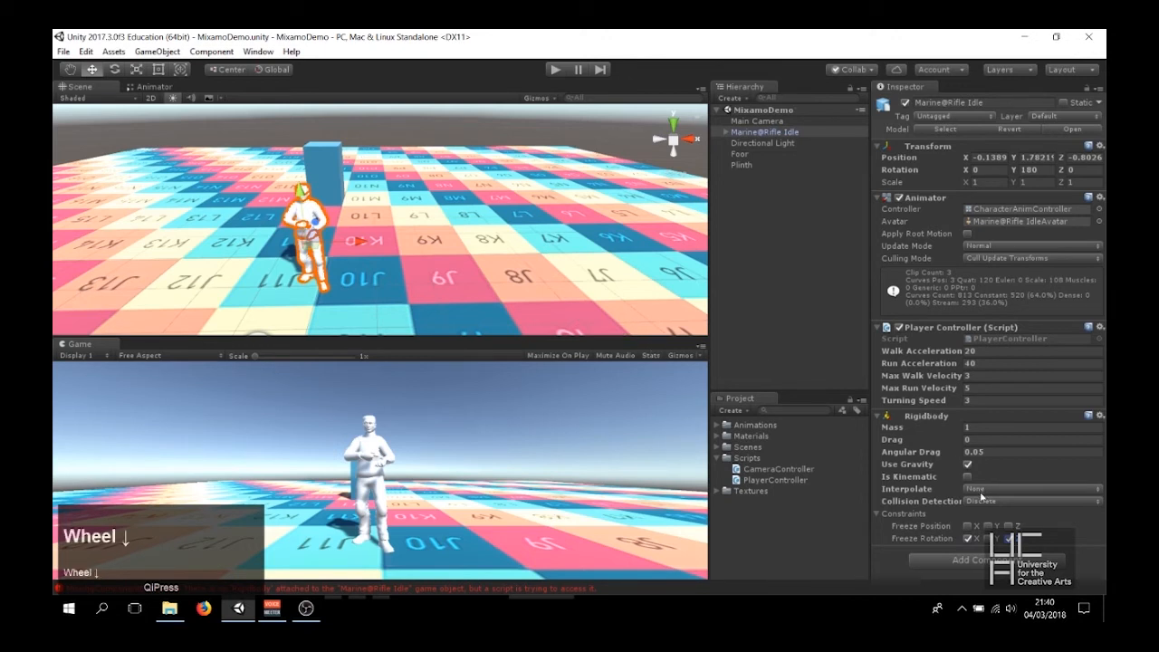
{"action": "left_click", "coordinate": [977, 562]}
{"action": "type", "text": "capsu"}
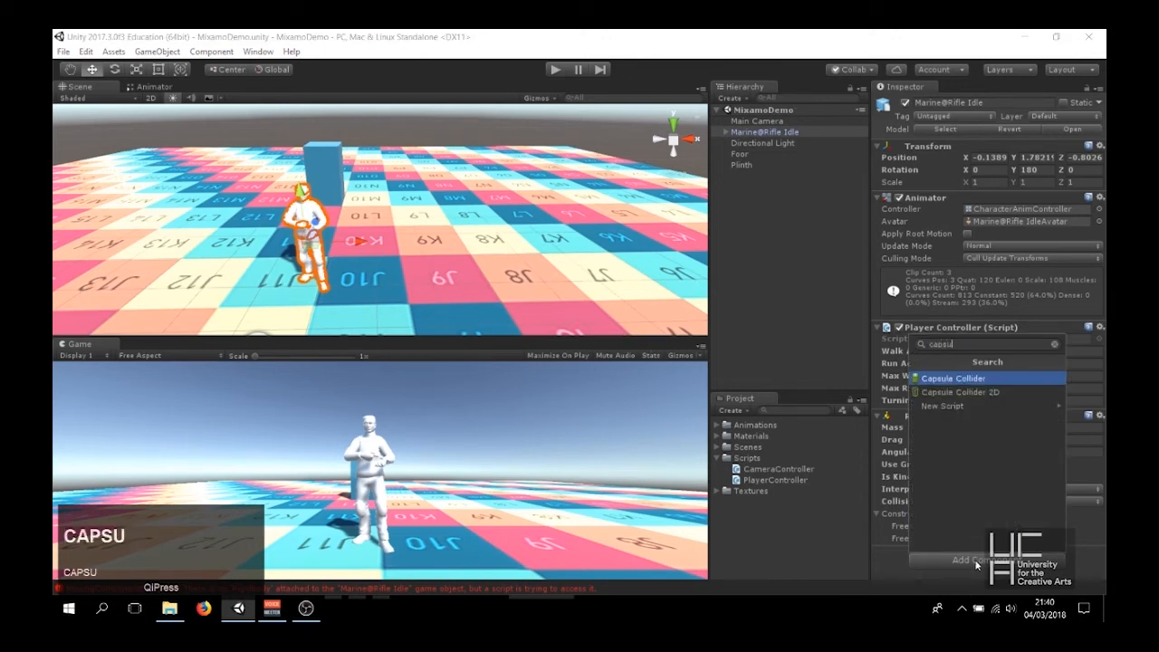
{"action": "key", "text": "Return"}
Set the marine's Capsule Collider height to 1.8 and its center Y to 0.9
{"action": "scroll", "coordinate": [976, 565], "scroll_direction": "down", "scroll_amount": 3}
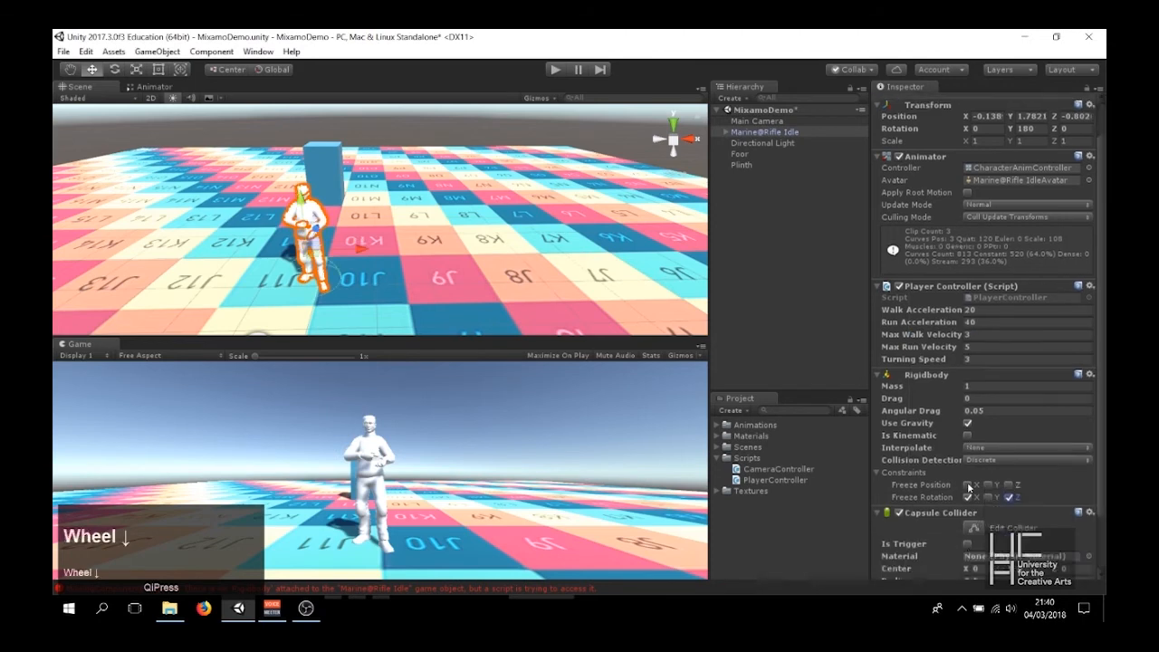
{"action": "scroll", "coordinate": [281, 258], "scroll_direction": "up", "scroll_amount": 1}
{"action": "scroll", "coordinate": [280, 255], "scroll_direction": "up", "scroll_amount": 3}
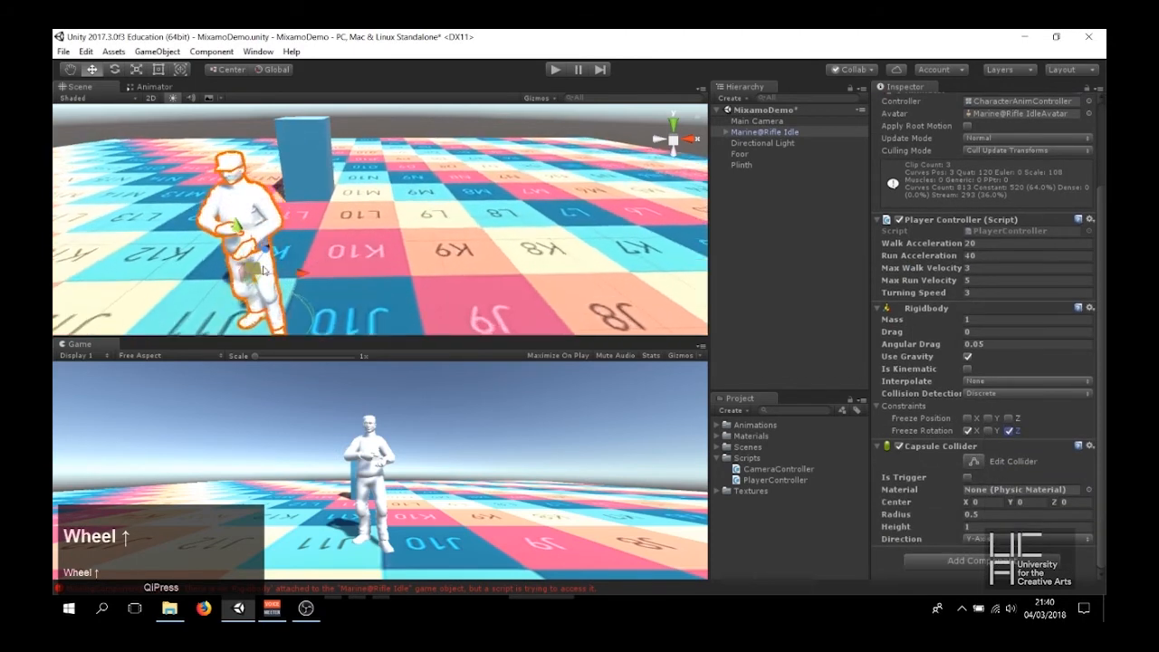
{"action": "middle_click_drag", "start_coordinate": [280, 255], "coordinate": [252, 280]}
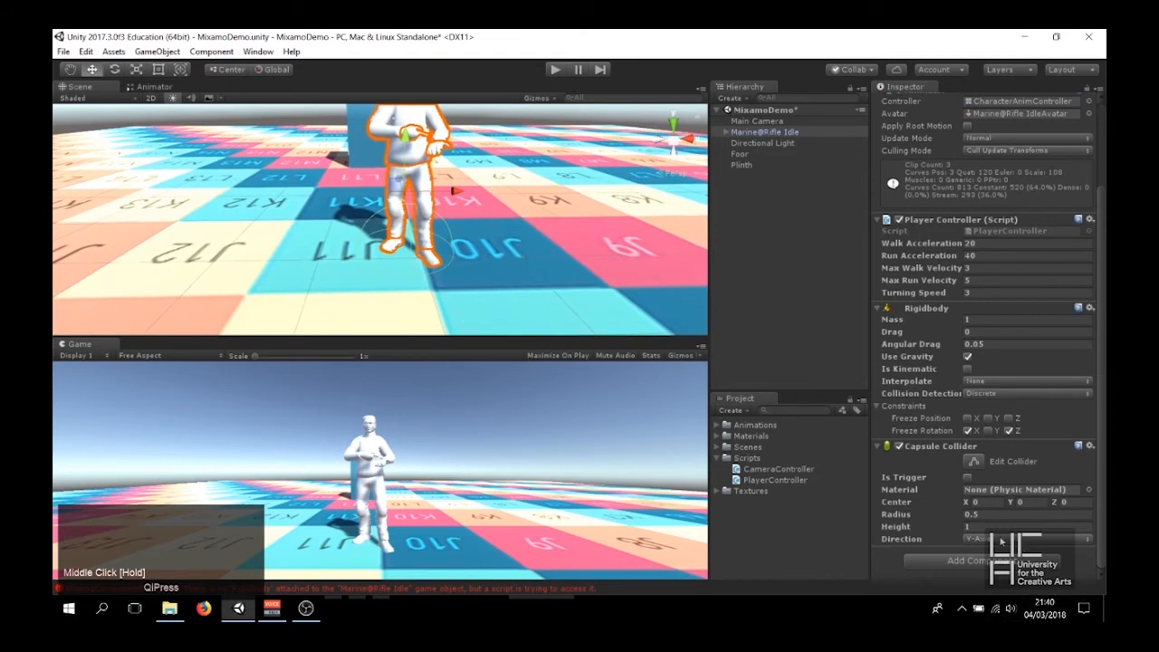
{"action": "left_click", "coordinate": [984, 526]}
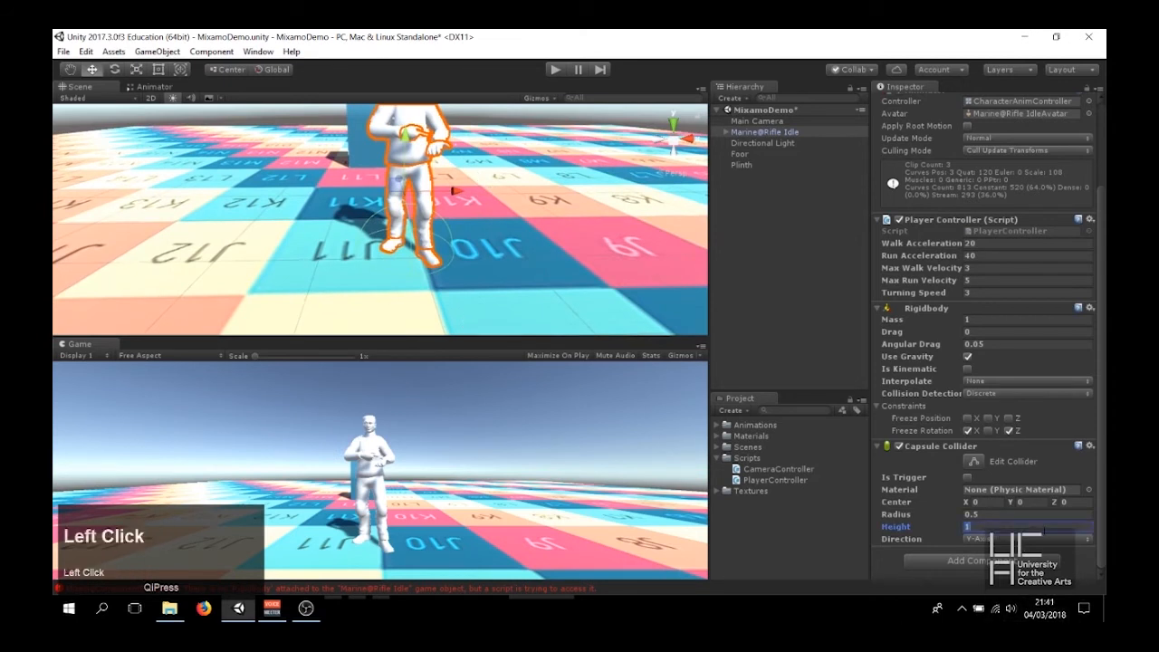
{"action": "type", "text": "1.8"}
{"action": "key", "text": "Return"}
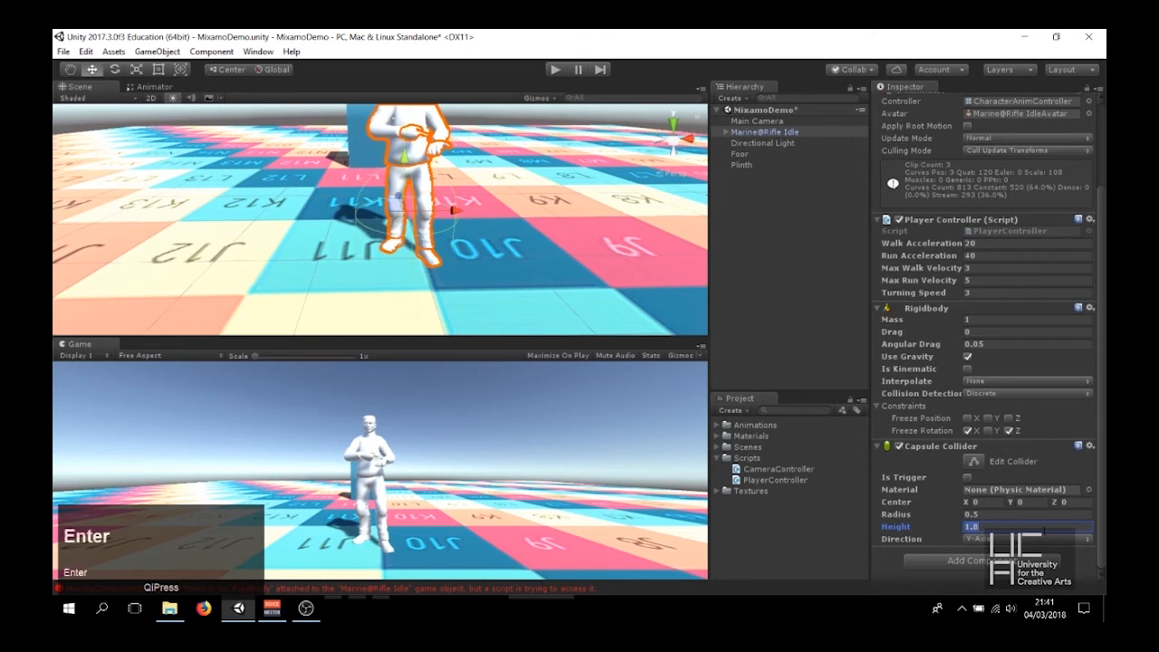
{"action": "left_click", "coordinate": [1029, 496]}
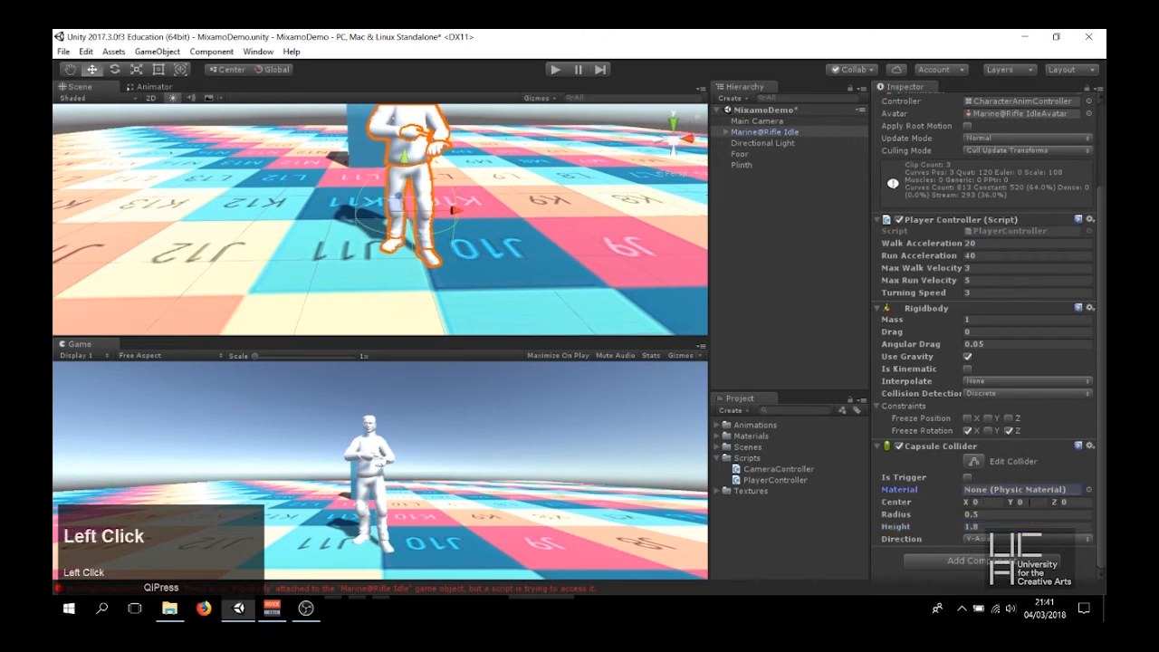
{"action": "left_click", "coordinate": [1022, 502]}
{"action": "type", "text": "."}
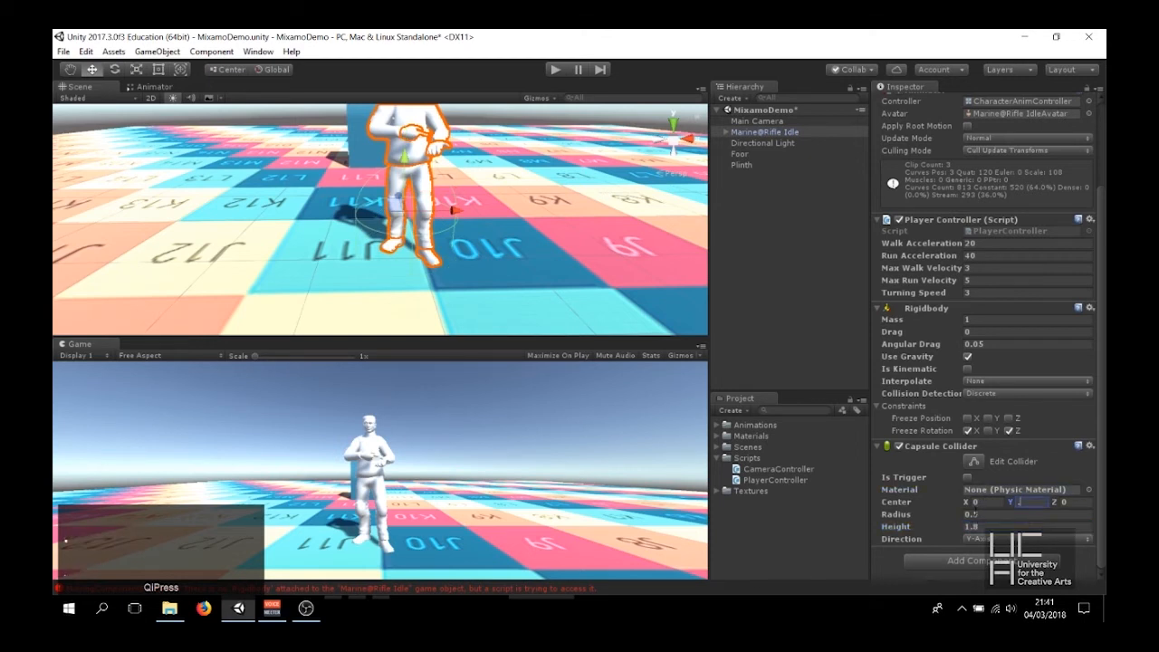
{"action": "type", "text": "9"}
{"action": "key", "text": "Return"}
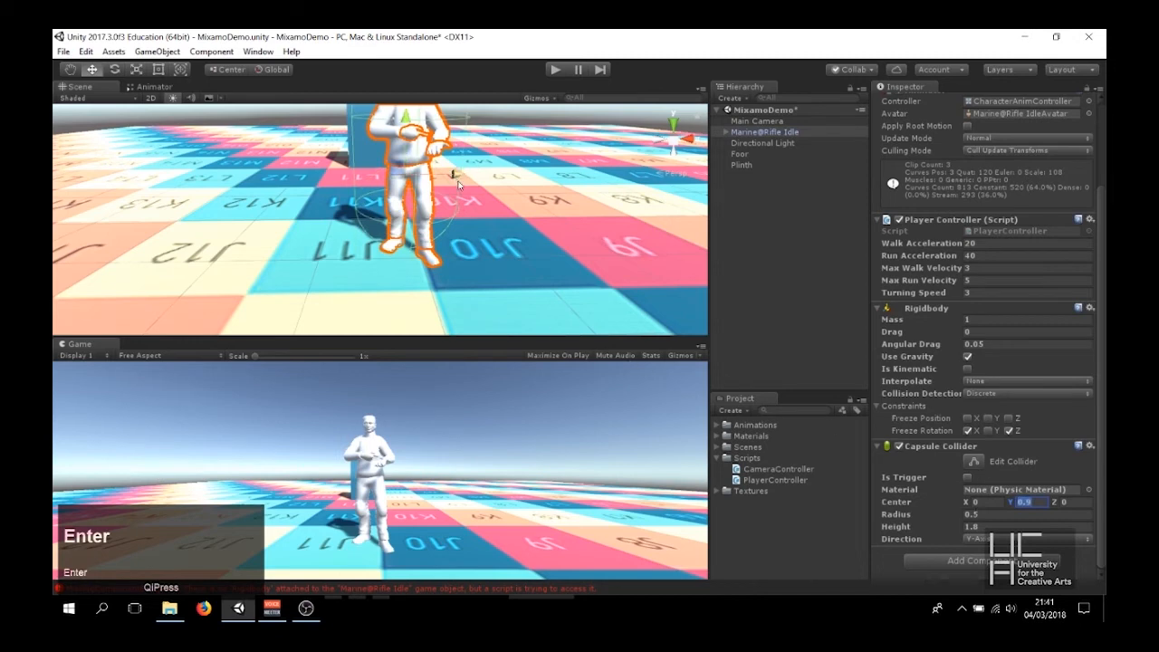
Set the Capsule Collider's radius to 0.3 so it fits the marine's body
{"action": "middle_click_drag", "start_coordinate": [389, 181], "coordinate": [419, 161]}
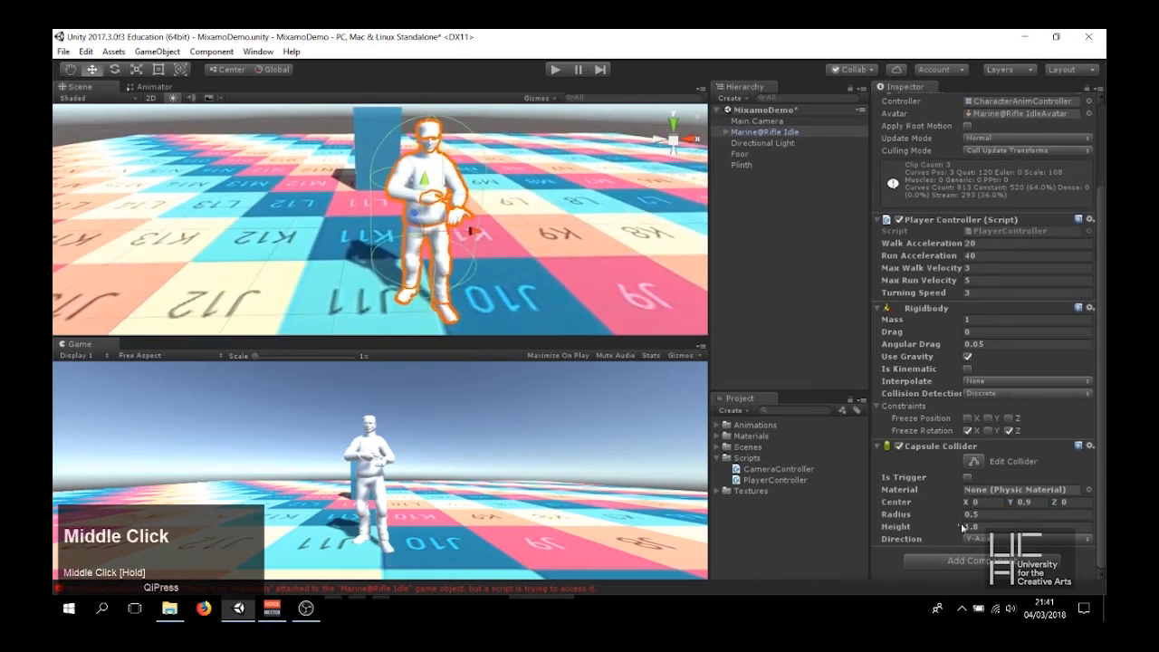
{"action": "left_click", "coordinate": [989, 515]}
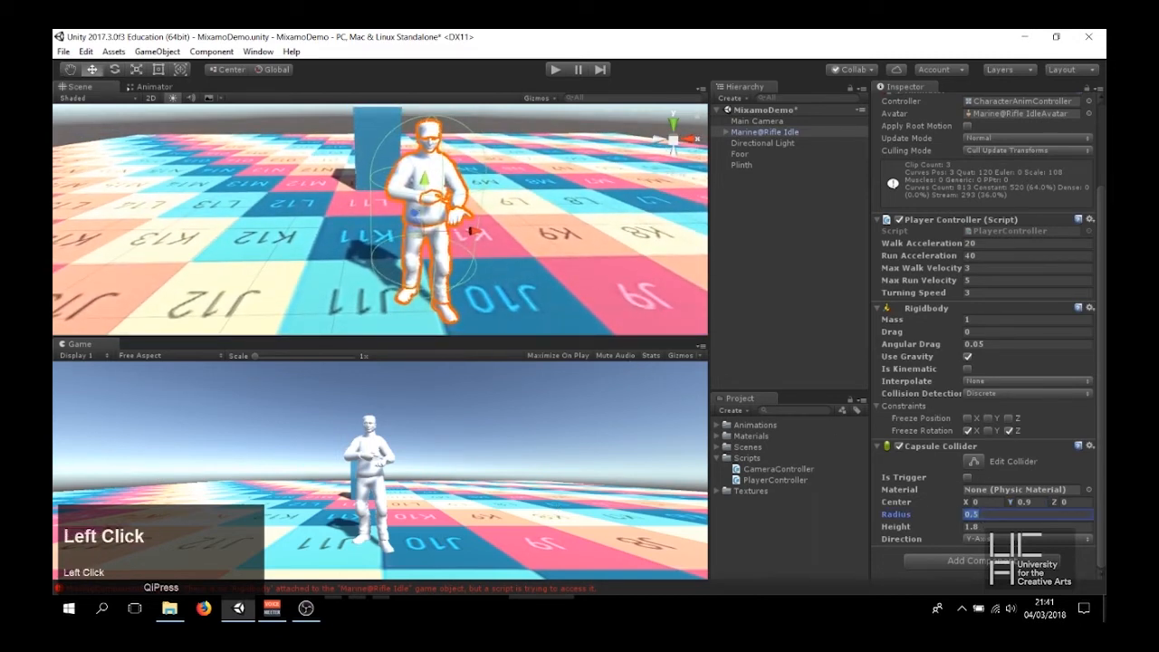
{"action": "type", "text": ".25"}
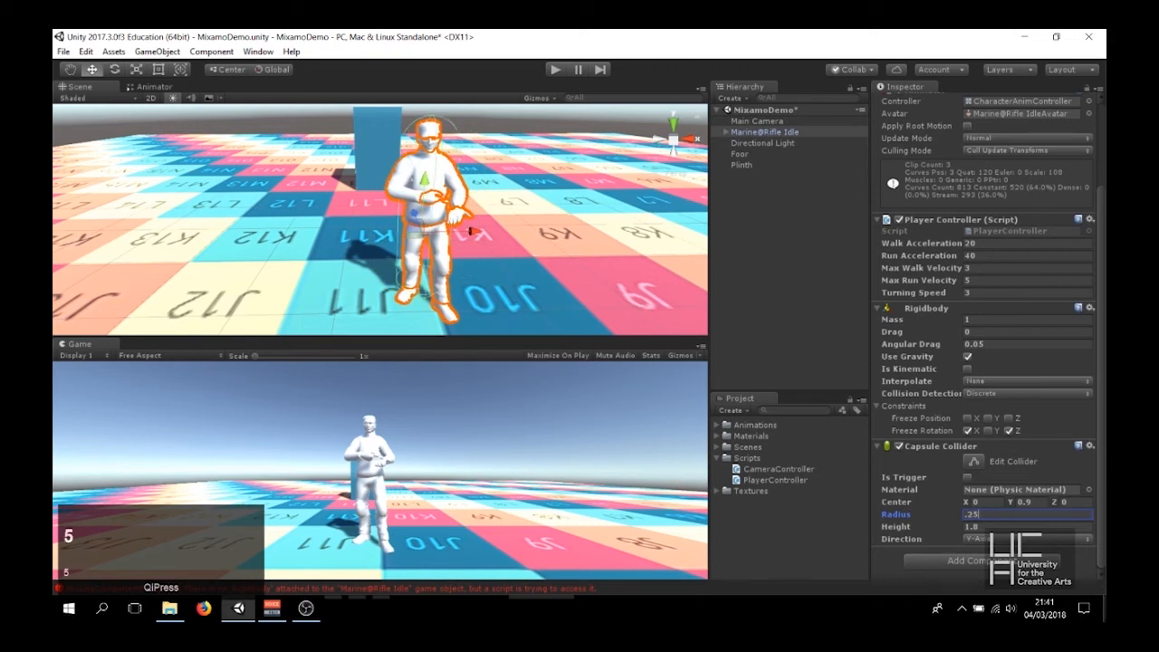
{"action": "key", "text": "BackSpace"}
{"action": "type", "text": "4"}
{"action": "key", "text": "BackSpace"}
{"action": "type", "text": "5"}
{"action": "key", "text": "BackSpace"}
{"action": "key", "text": "BackSpace"}
{"action": "key", "text": "BackSpace"}
{"action": "type", "text": ".3"}
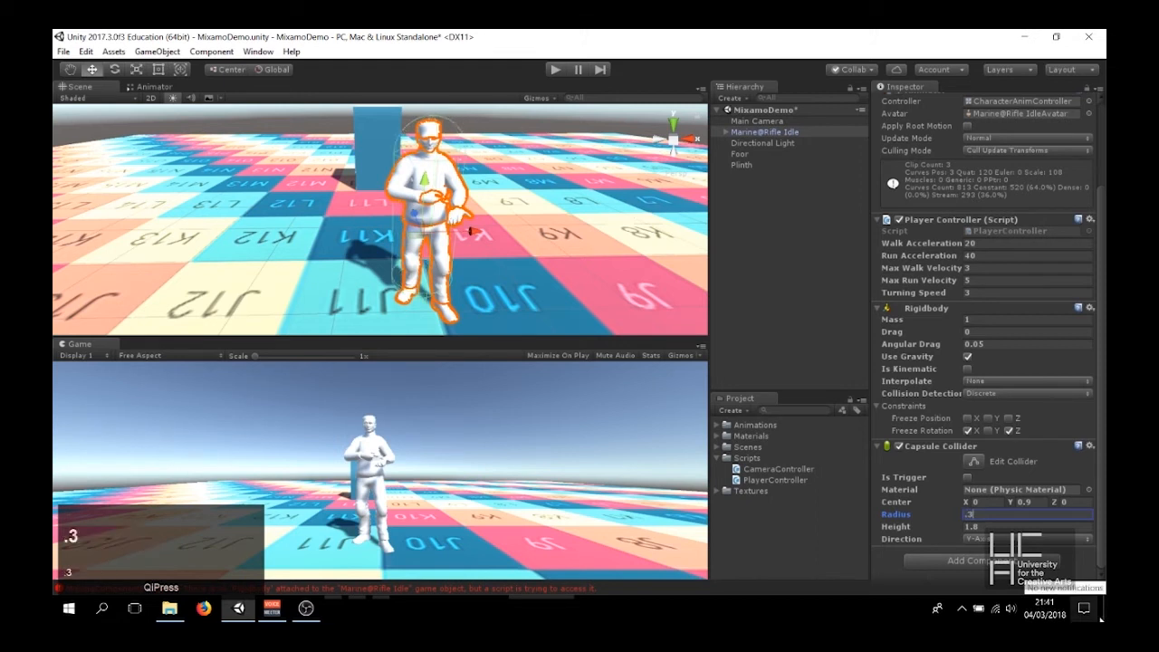
{"action": "key", "text": "Return"}
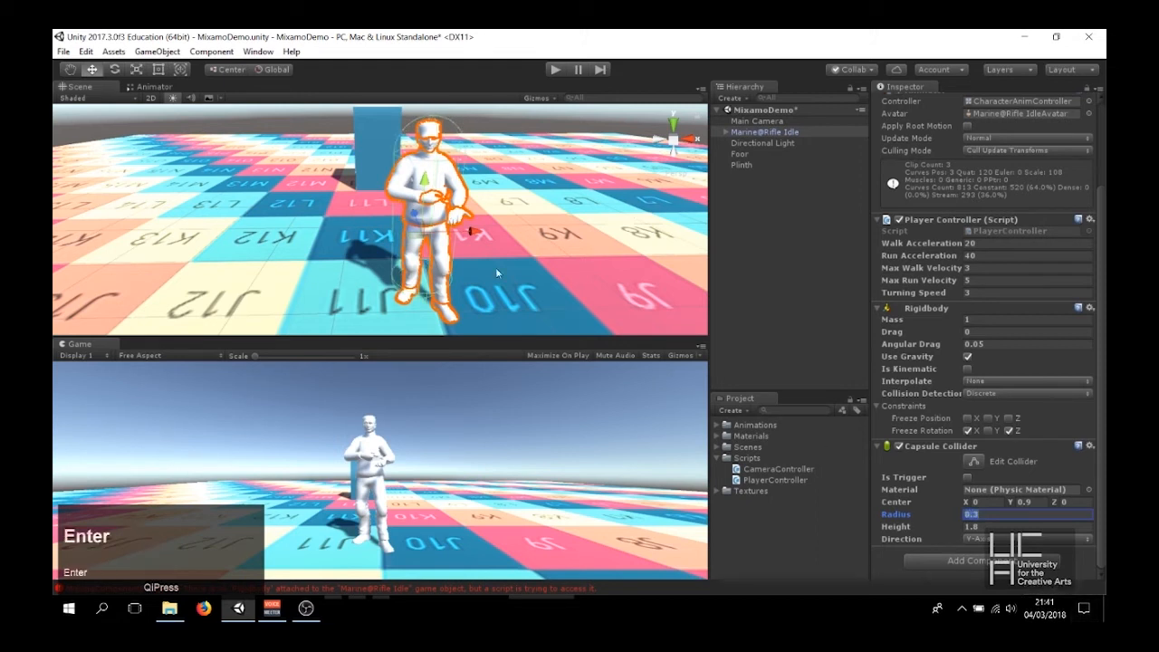
Start the game and steer the marine back and forth across the floor in front of the plinth to test movement
{"action": "scroll", "coordinate": [476, 170], "scroll_direction": "up", "scroll_amount": 3}
{"action": "scroll", "coordinate": [476, 170], "scroll_direction": "down", "scroll_amount": 2}
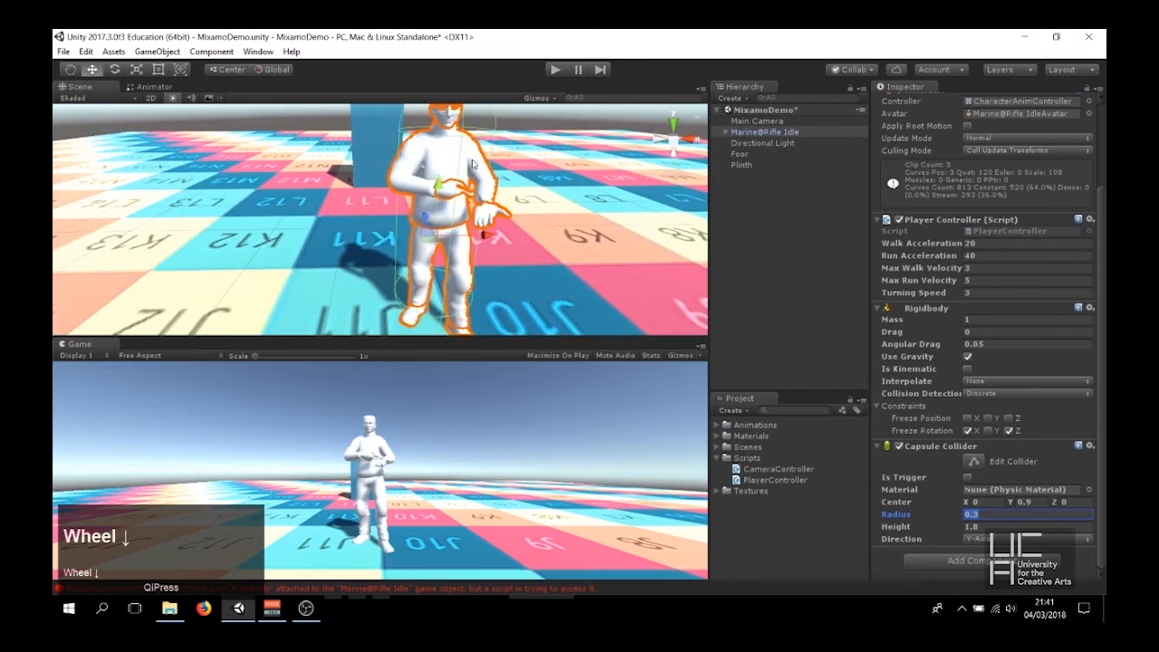
{"action": "scroll", "coordinate": [471, 163], "scroll_direction": "down", "scroll_amount": 2}
{"action": "scroll", "coordinate": [458, 167], "scroll_direction": "down", "scroll_amount": 3}
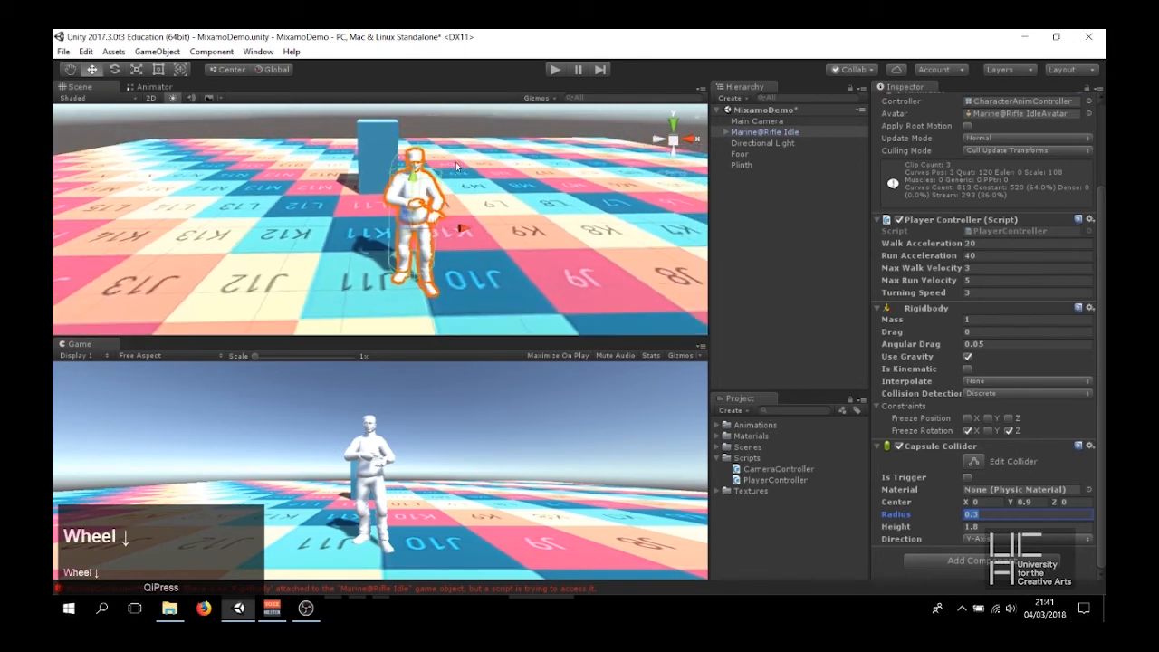
{"action": "scroll", "coordinate": [970, 226], "scroll_direction": "up", "scroll_amount": 3}
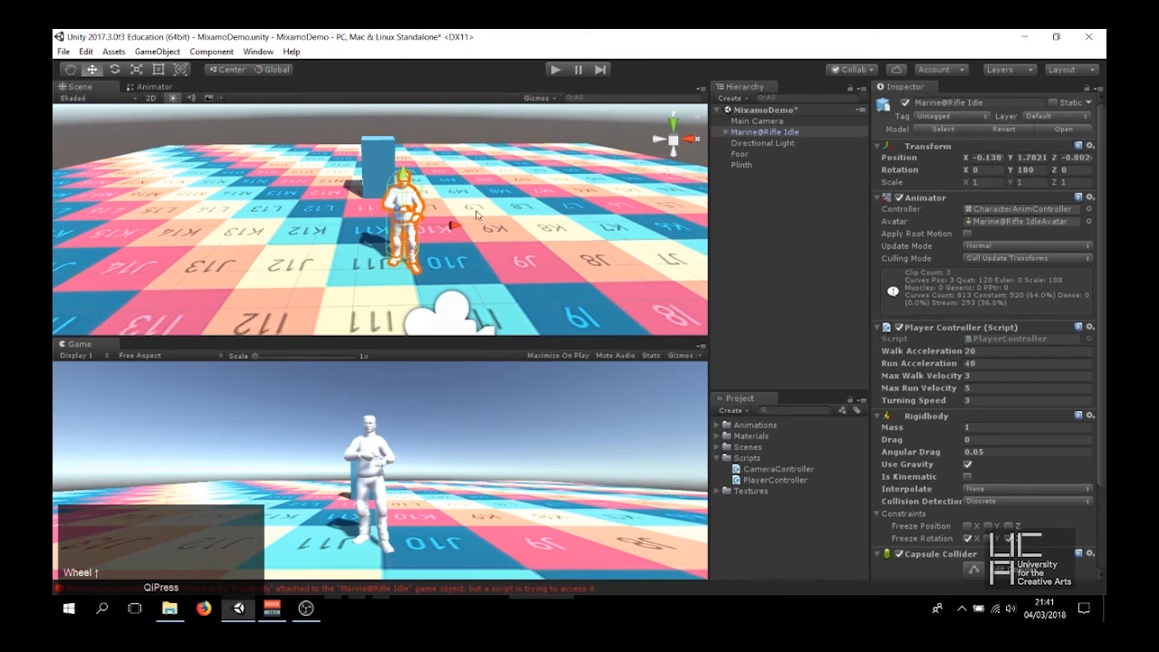
{"action": "left_click", "coordinate": [555, 70]}
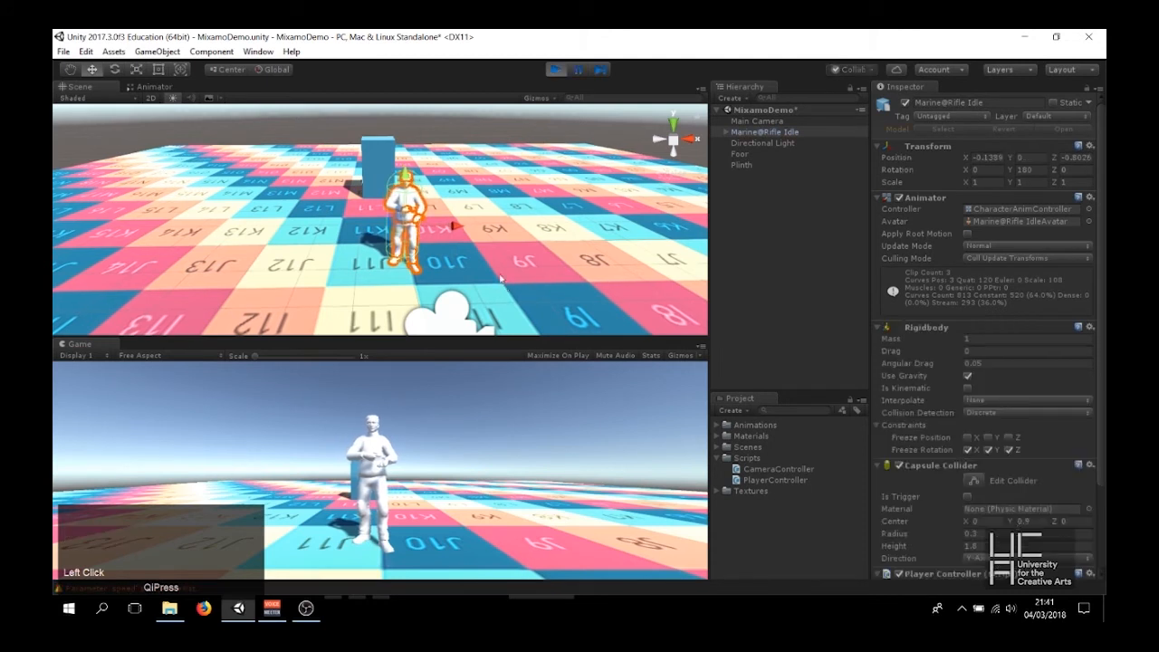
{"action": "key", "text": "s"}
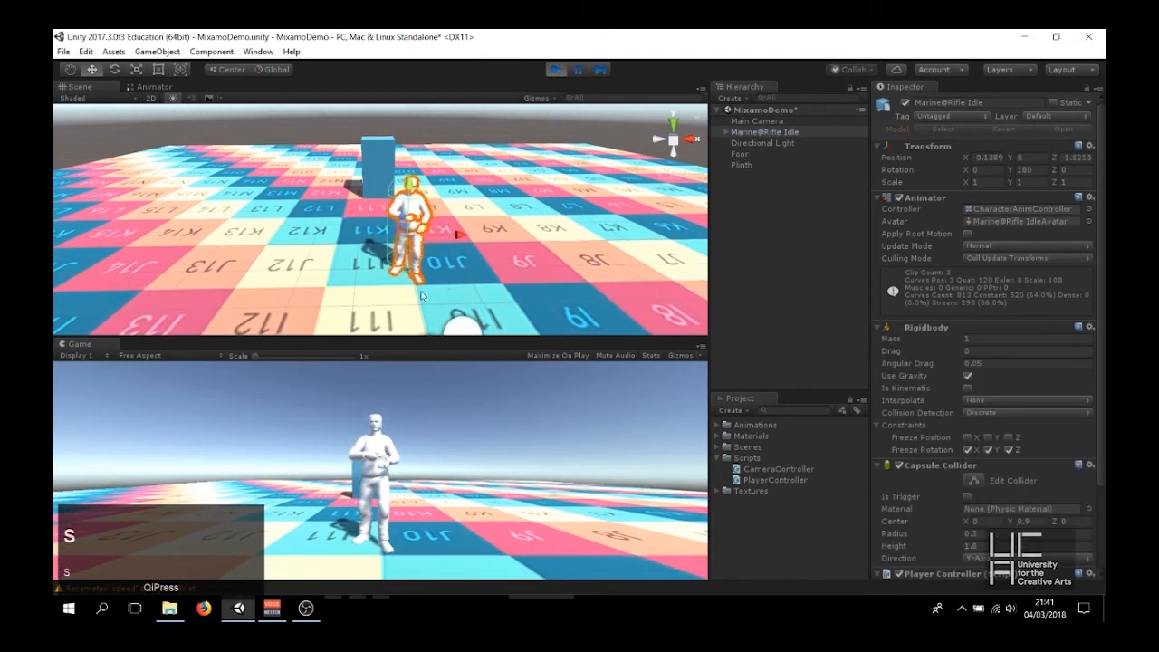
{"action": "key", "text": "a"}
{"action": "key", "text": "w"}
{"action": "key", "text": "w"}
{"action": "key", "text": "w"}
{"action": "key", "text": "w"}
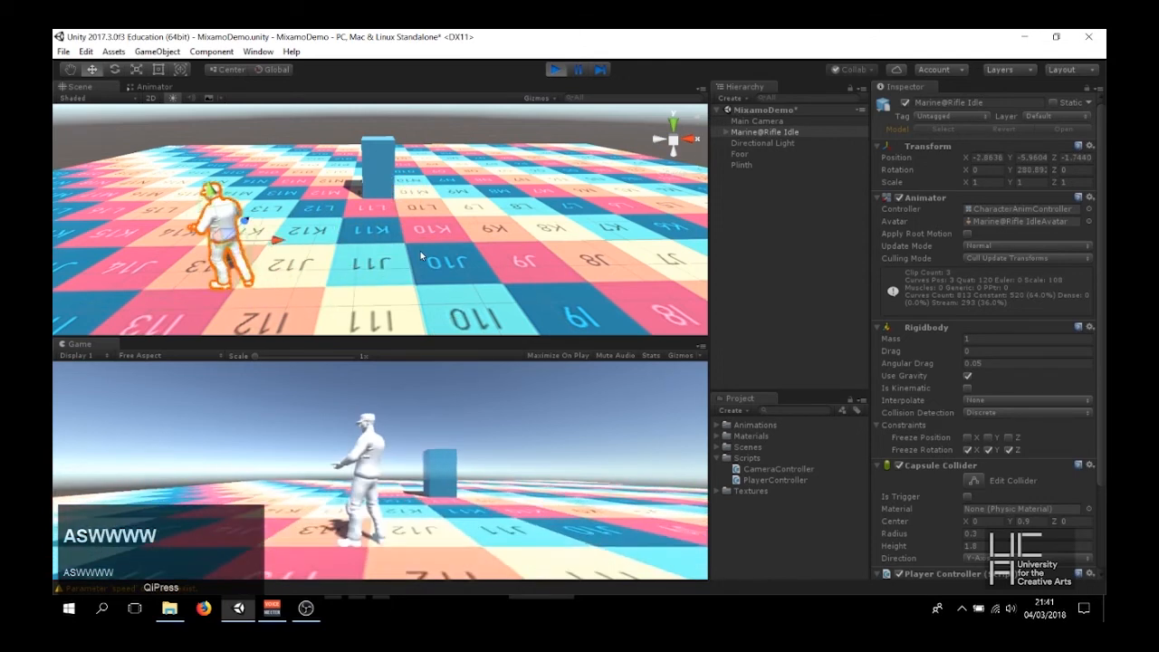
{"action": "key", "text": "d"}
{"action": "key", "text": "d"}
{"action": "key", "text": "d"}
{"action": "key", "text": "d"}
{"action": "key", "text": "d"}
{"action": "key", "text": "d"}
{"action": "key", "text": "d"}
{"action": "key", "text": "s"}
{"action": "key", "text": "s"}
{"action": "key", "text": "s"}
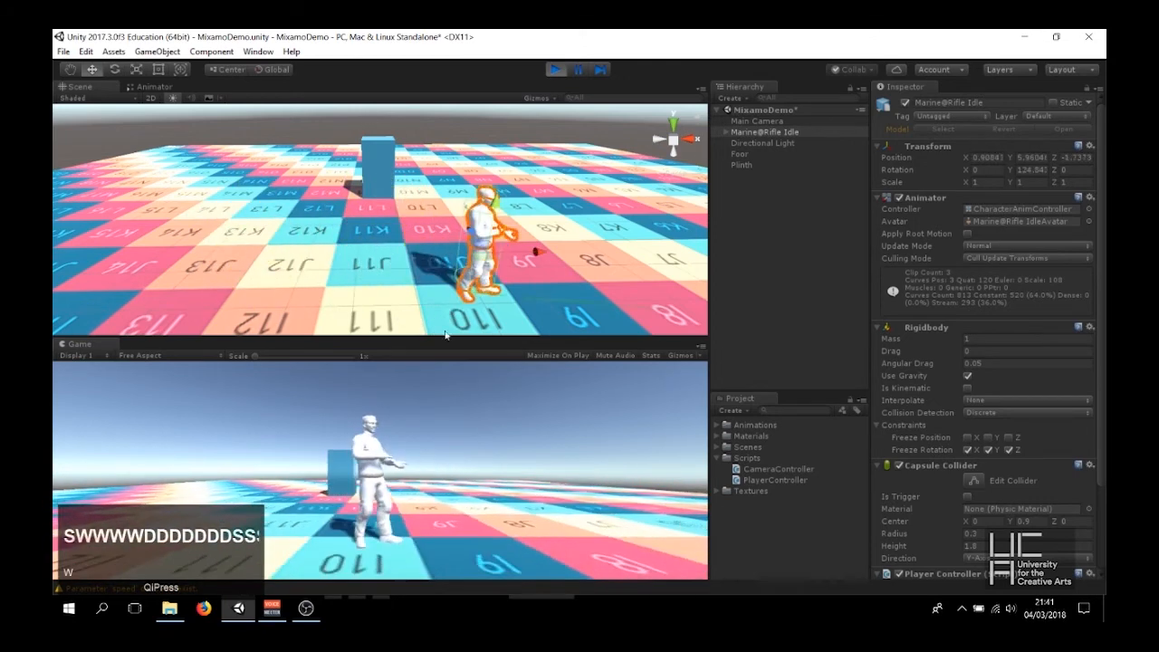
Steer the marine up to the plinth and around behind it to its other side, testing turning and the follow camera
{"action": "key", "text": "w"}
{"action": "key", "text": "w"}
{"action": "key", "text": "w"}
{"action": "key", "text": "w"}
{"action": "key", "text": "w"}
{"action": "key", "text": "w"}
{"action": "key", "text": "w"}
{"action": "key", "text": "w"}
{"action": "key", "text": "w"}
{"action": "key", "text": "a"}
{"action": "key", "text": "a"}
{"action": "key", "text": "a"}
{"action": "key", "text": "a"}
{"action": "key", "text": "a"}
{"action": "key", "text": "a"}
{"action": "key", "text": "a"}
{"action": "key", "text": "a"}
{"action": "key", "text": "a"}
{"action": "key", "text": "a"}
{"action": "key", "text": "a"}
{"action": "key", "text": "a"}
{"action": "key", "text": "a"}
{"action": "key", "text": "a"}
{"action": "key", "text": "a"}
{"action": "key", "text": "a"}
{"action": "key", "text": "a"}
{"action": "key", "text": "a"}
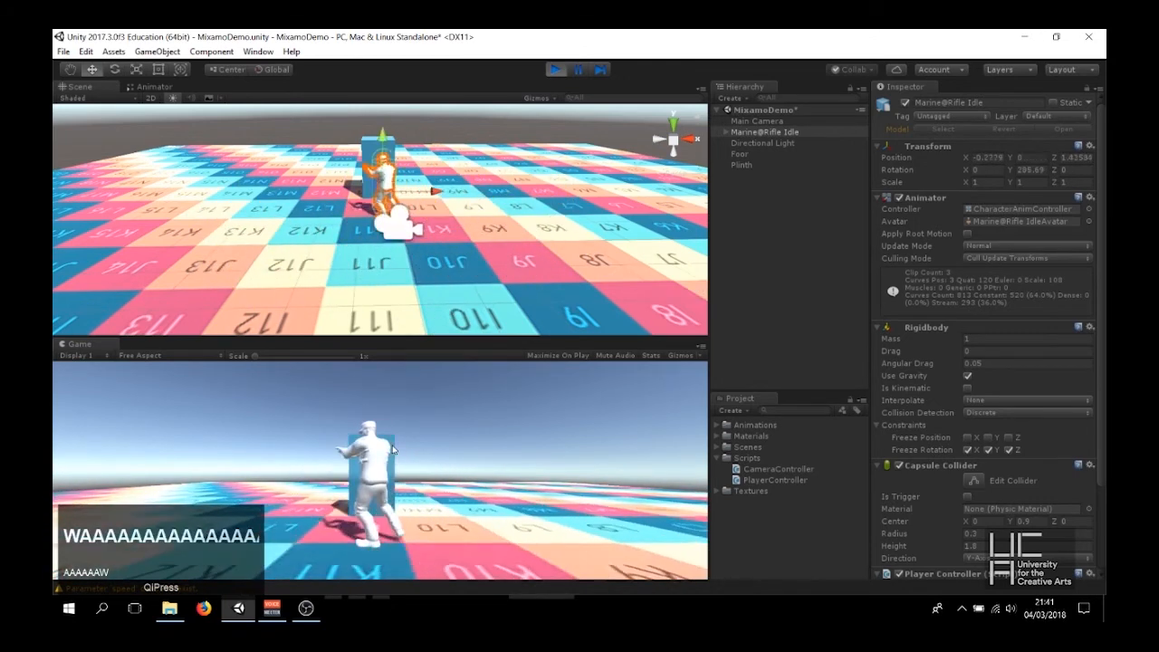
{"action": "key", "text": "w"}
{"action": "key", "text": "w"}
{"action": "key", "text": "w"}
{"action": "key", "text": "w"}
{"action": "key", "text": "w"}
{"action": "key", "text": "w"}
{"action": "key", "text": "w"}
{"action": "key", "text": "w"}
{"action": "key", "text": "d"}
{"action": "key", "text": "d"}
{"action": "key", "text": "d"}
{"action": "key", "text": "d"}
{"action": "key", "text": "d"}
{"action": "key", "text": "d"}
{"action": "key", "text": "d"}
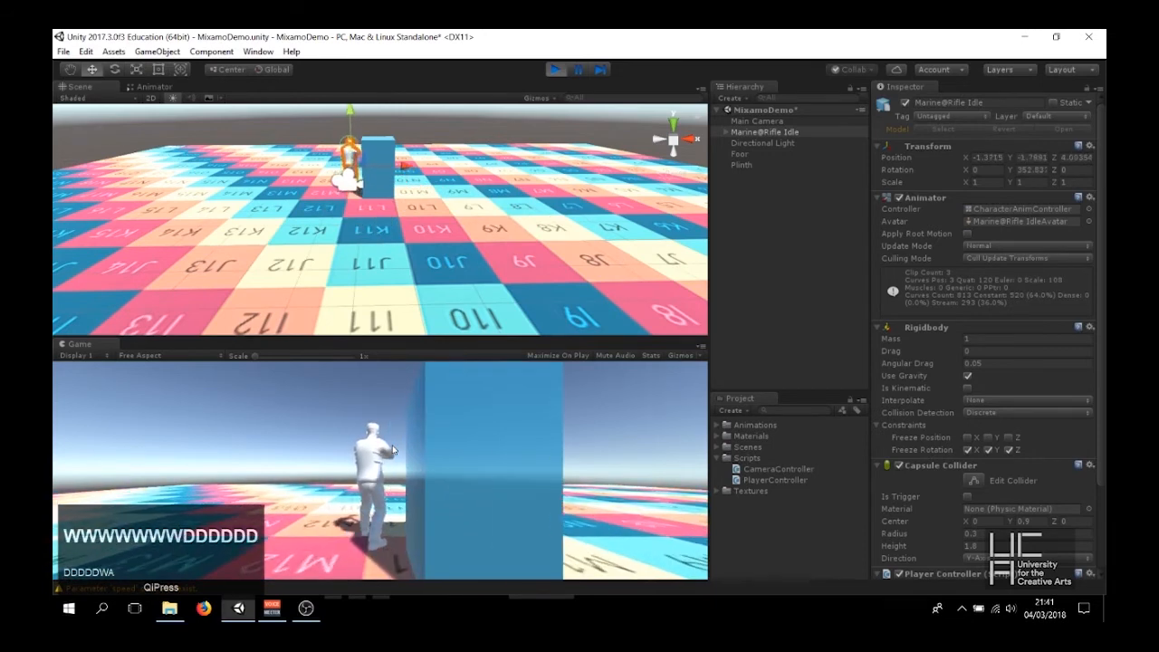
{"action": "key", "text": "w"}
{"action": "key", "text": "a"}
{"action": "key", "text": "d"}
{"action": "key", "text": "d"}
{"action": "key", "text": "d"}
{"action": "key", "text": "d"}
{"action": "key", "text": "d"}
{"action": "key", "text": "d"}
{"action": "key", "text": "d"}
{"action": "key", "text": "d"}
{"action": "key", "text": "s"}
{"action": "key", "text": "s"}
{"action": "key", "text": "s"}
{"action": "key", "text": "s"}
{"action": "key", "text": "s"}
{"action": "key", "text": "s"}
{"action": "key", "text": "s"}
{"action": "key", "text": "s"}
{"action": "key", "text": "s"}
{"action": "key", "text": "s"}
{"action": "key", "text": "s"}
{"action": "key", "text": "s"}
{"action": "key", "text": "s"}
{"action": "key", "text": "s"}
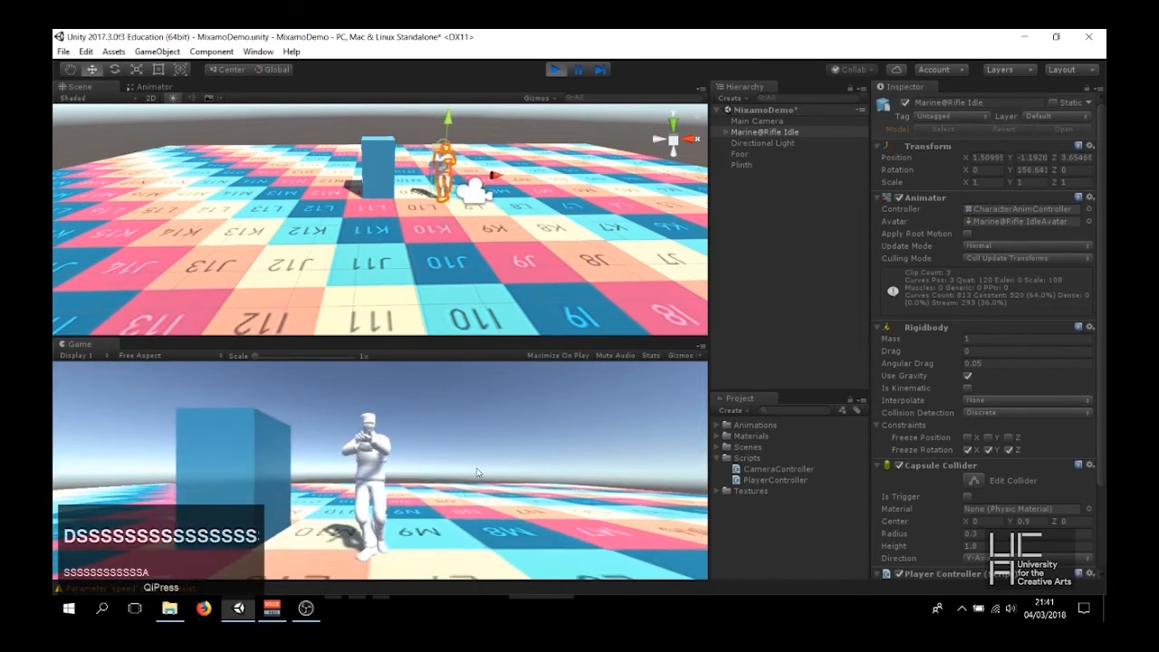
Bring the marine back to the open floor in front of the plinth and test quick direction changes there
{"action": "key", "text": "a"}
{"action": "key", "text": "a"}
{"action": "key", "text": "a"}
{"action": "key", "text": "a"}
{"action": "key", "text": "a"}
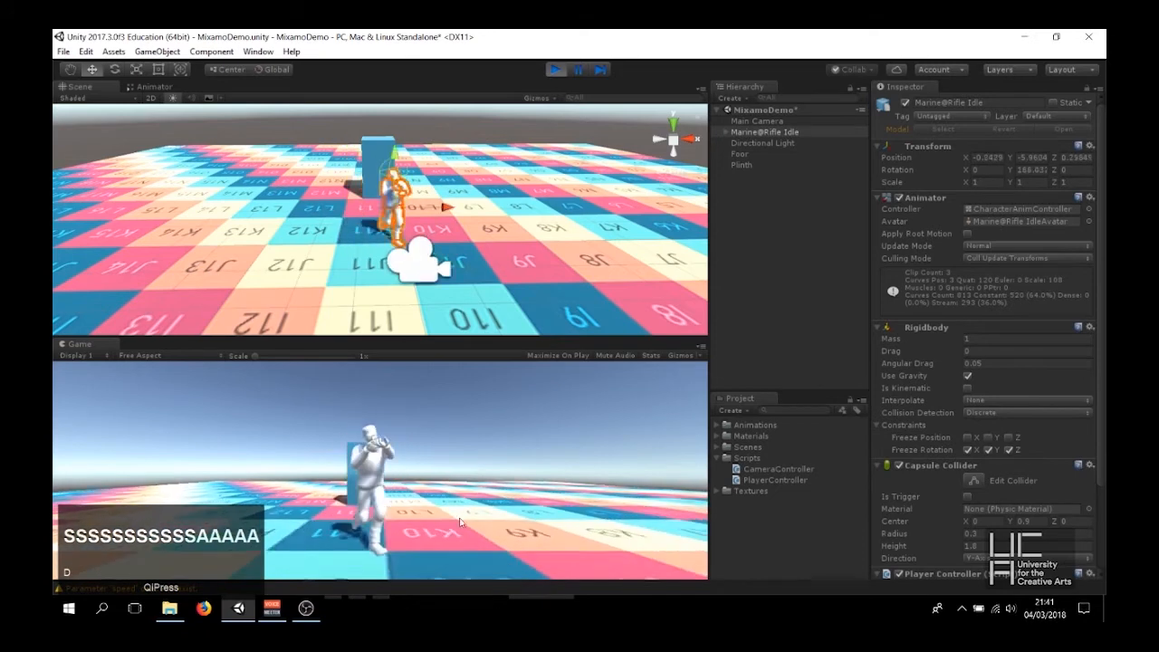
{"action": "key", "text": "d"}
{"action": "key", "text": "s"}
{"action": "key", "text": "d"}
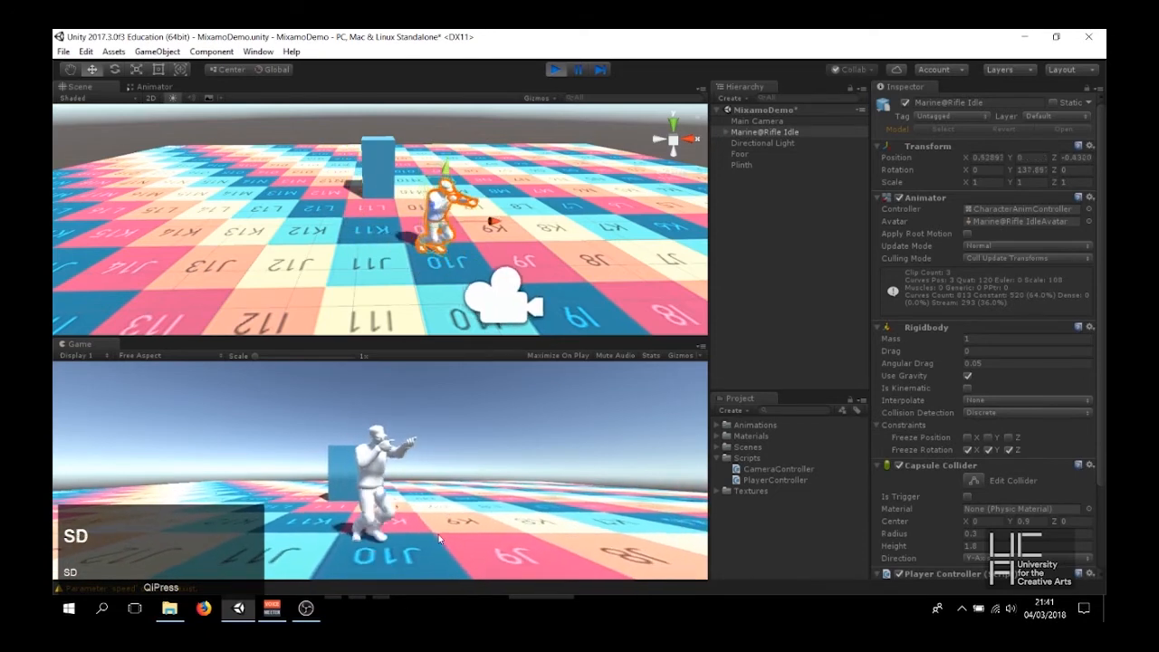
{"action": "key", "text": "d"}
{"action": "key", "text": "d"}
{"action": "key", "text": "d"}
{"action": "key", "text": "d"}
{"action": "key", "text": "d"}
{"action": "key", "text": "d"}
{"action": "key", "text": "d"}
{"action": "key", "text": "d"}
{"action": "key", "text": "d"}
{"action": "key", "text": "d"}
{"action": "key", "text": "d"}
{"action": "key", "text": "d"}
{"action": "key", "text": "d"}
{"action": "key", "text": "d"}
{"action": "key", "text": "w"}
{"action": "key", "text": "a"}
{"action": "key", "text": "a"}
{"action": "key", "text": "a"}
{"action": "key", "text": "a"}
{"action": "key", "text": "s"}
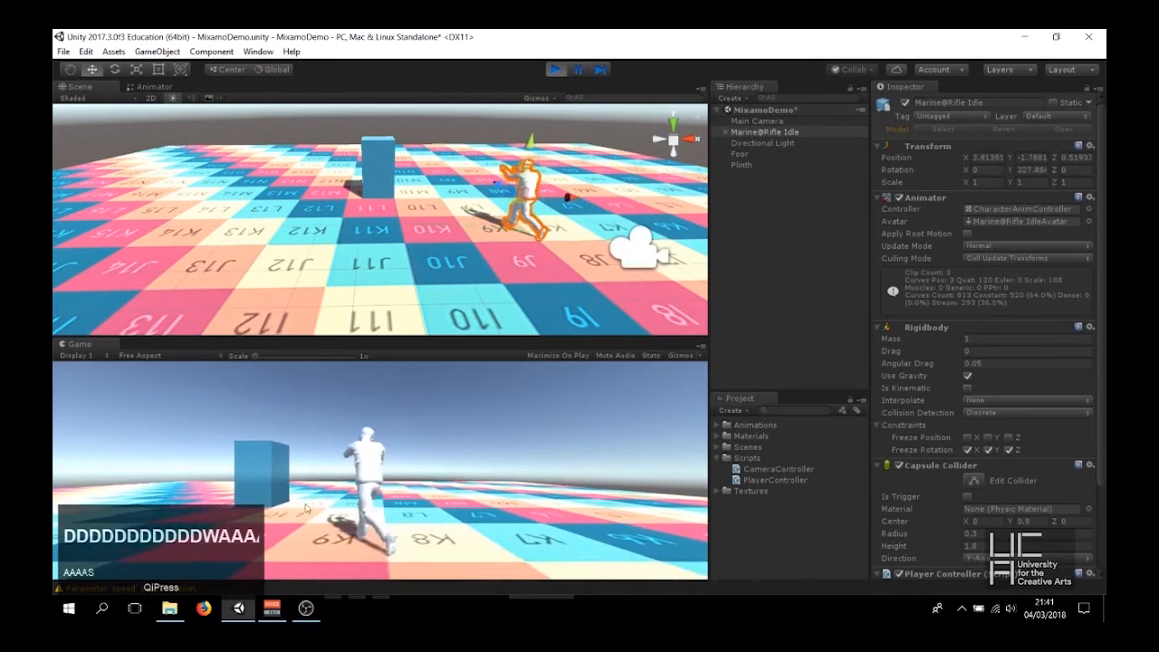
{"action": "key", "text": "d"}
{"action": "key", "text": "w"}
{"action": "key", "text": "a"}
{"action": "key", "text": "s"}
{"action": "key", "text": "d"}
{"action": "key", "text": "a"}
{"action": "key", "text": "a"}
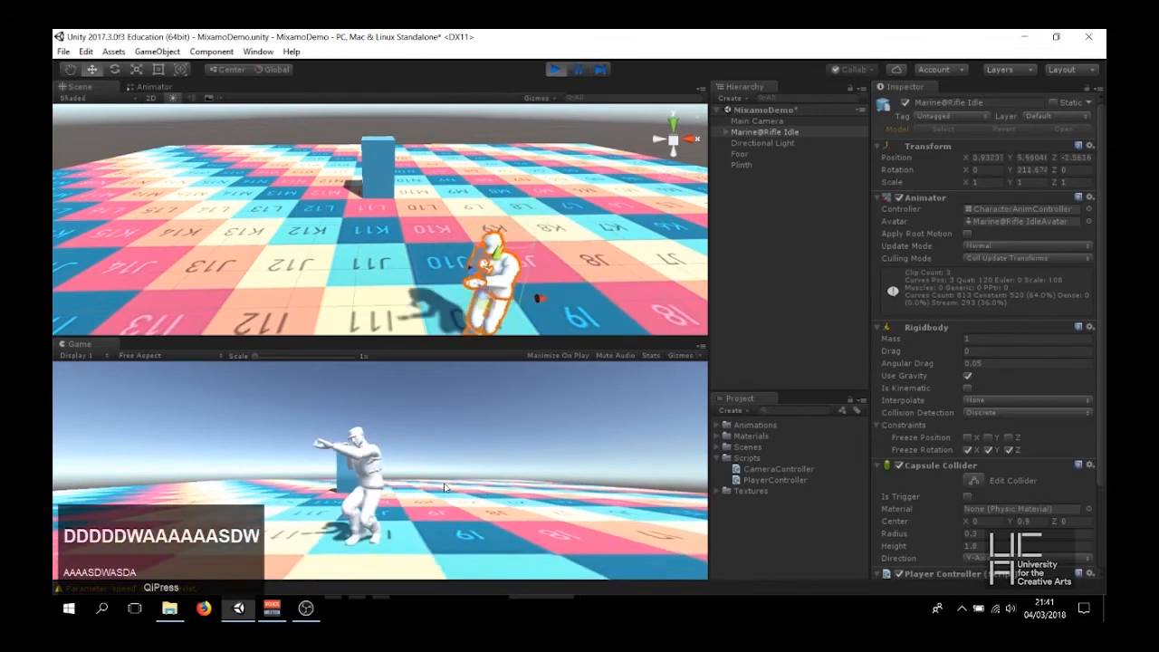
Move the marine across the floor past the plinth and turn it in behind the block to test the camera view
{"action": "key", "text": "w"}
{"action": "key", "text": "w"}
{"action": "key", "text": "w"}
{"action": "key", "text": "w"}
{"action": "key", "text": "w"}
{"action": "key", "text": "w"}
{"action": "key", "text": "w"}
{"action": "key", "text": "w"}
{"action": "key", "text": "w"}
{"action": "key", "text": "w"}
{"action": "key", "text": "w"}
{"action": "key", "text": "w"}
{"action": "key", "text": "a"}
{"action": "key", "text": "a"}
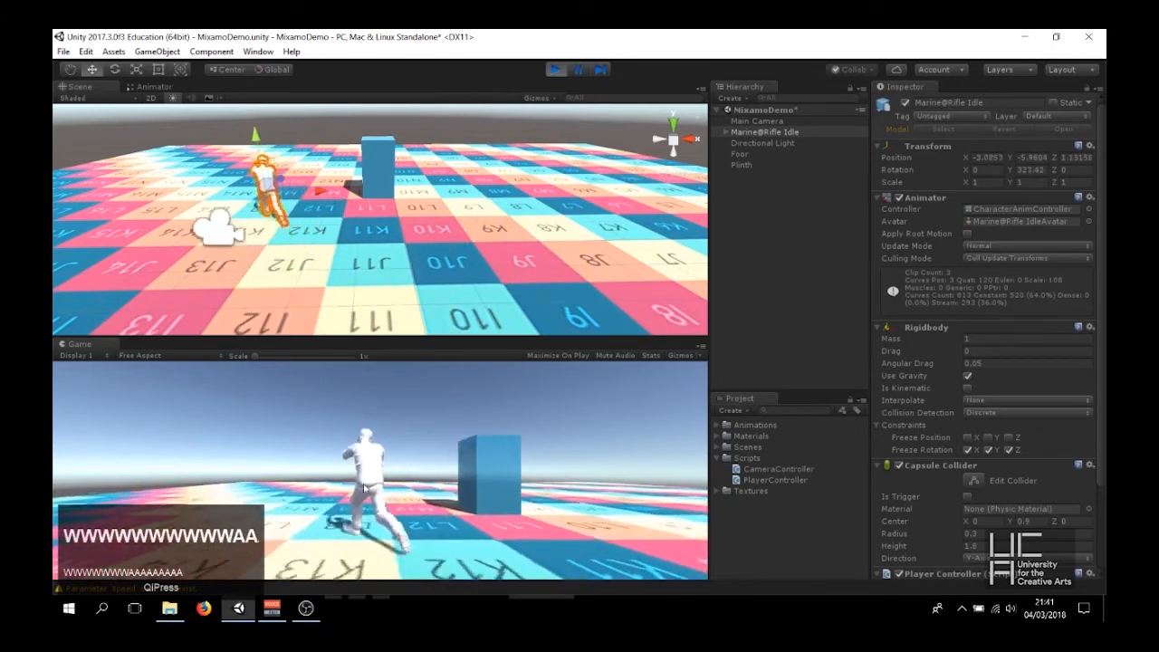
{"action": "key", "text": "a"}
{"action": "key", "text": "a"}
{"action": "key", "text": "a"}
{"action": "key", "text": "a"}
{"action": "key", "text": "a"}
{"action": "key", "text": "a"}
{"action": "key", "text": "d"}
{"action": "key", "text": "d"}
{"action": "key", "text": "d"}
{"action": "key", "text": "d"}
{"action": "key", "text": "d"}
{"action": "key", "text": "d"}
{"action": "key", "text": "d"}
{"action": "key", "text": "d"}
{"action": "key", "text": "d"}
{"action": "key", "text": "d"}
{"action": "key", "text": "d"}
{"action": "key", "text": "d"}
{"action": "key", "text": "d"}
{"action": "key", "text": "d"}
{"action": "key", "text": "d"}
{"action": "key", "text": "d"}
{"action": "key", "text": "d"}
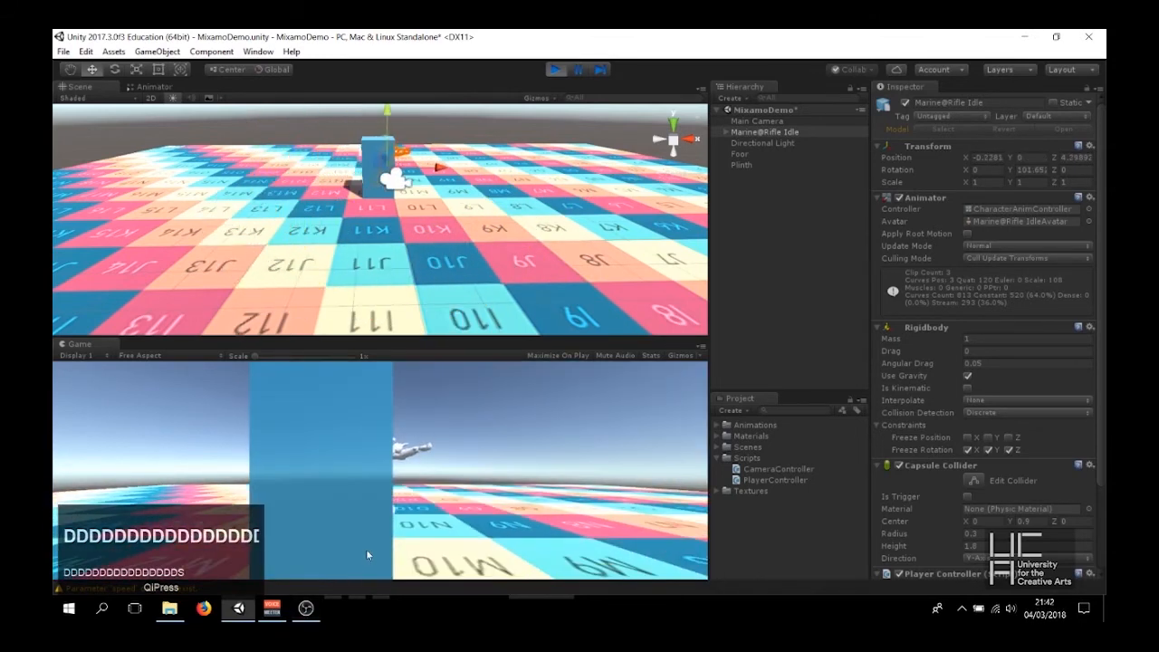
Steer the marine out from behind the plinth and onto the open floor beside it
{"action": "key", "text": "w"}
{"action": "key", "text": "s"}
{"action": "key", "text": "a"}
{"action": "key", "text": "a"}
{"action": "key", "text": "a"}
{"action": "key", "text": "a"}
{"action": "key", "text": "a"}
{"action": "key", "text": "a"}
{"action": "key", "text": "d"}
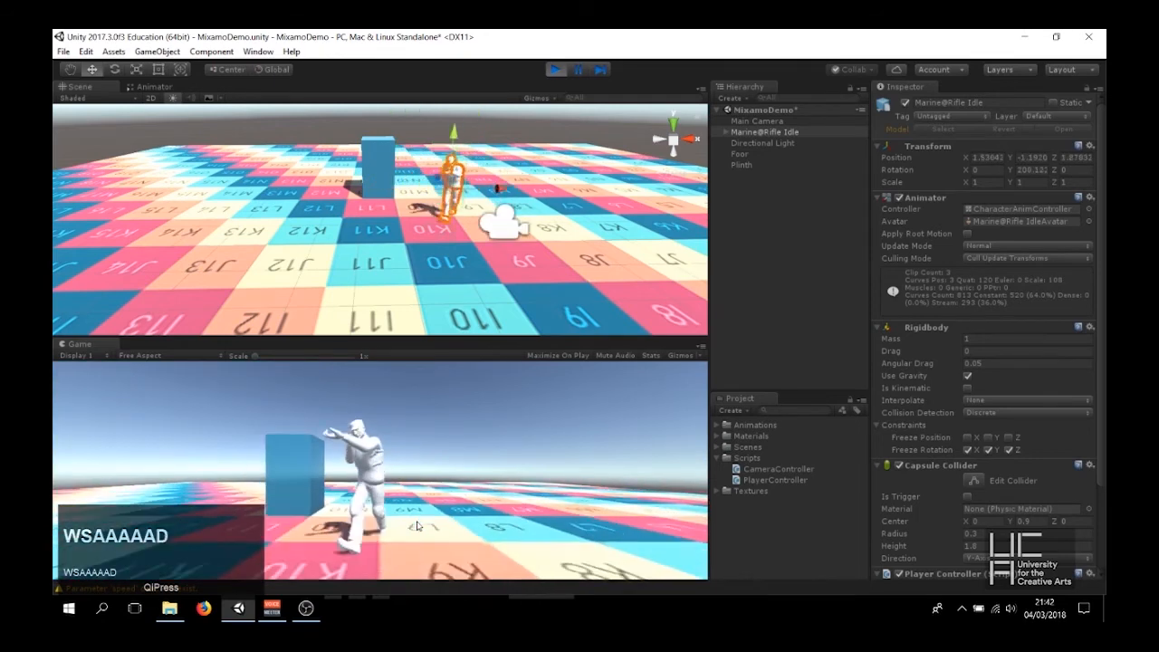
Turn the marine back towards the plinth to test its movement once more, and stop the game
{"action": "key", "text": "d"}
{"action": "key", "text": "d"}
{"action": "key", "text": "a"}
{"action": "key", "text": "w"}
{"action": "key", "text": "d"}
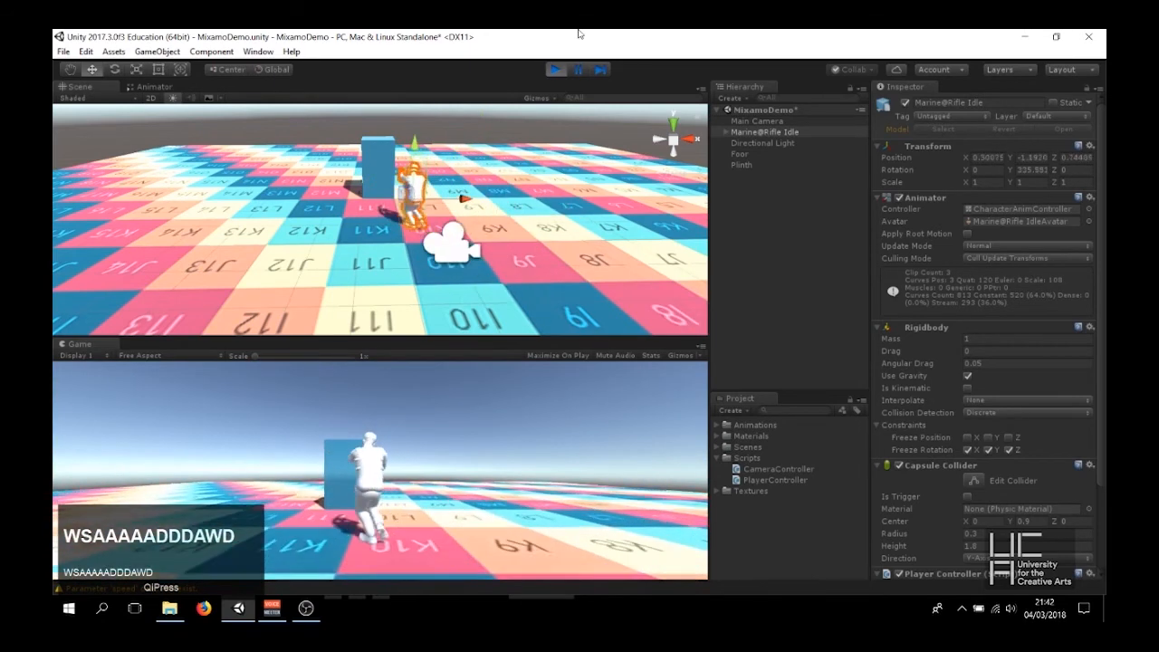
{"action": "left_click", "coordinate": [555, 70]}
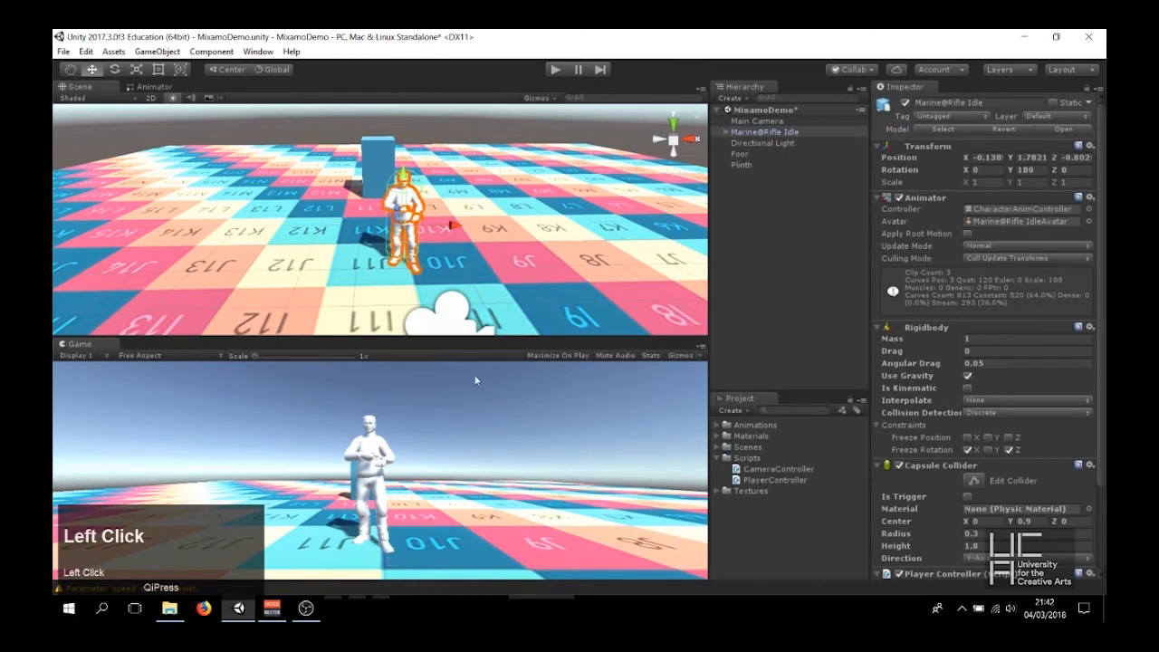
Examine the transitions linking Rifle Idle, Walking and Rifle Run in the marine's Animator state graph
{"action": "left_click", "coordinate": [172, 87]}
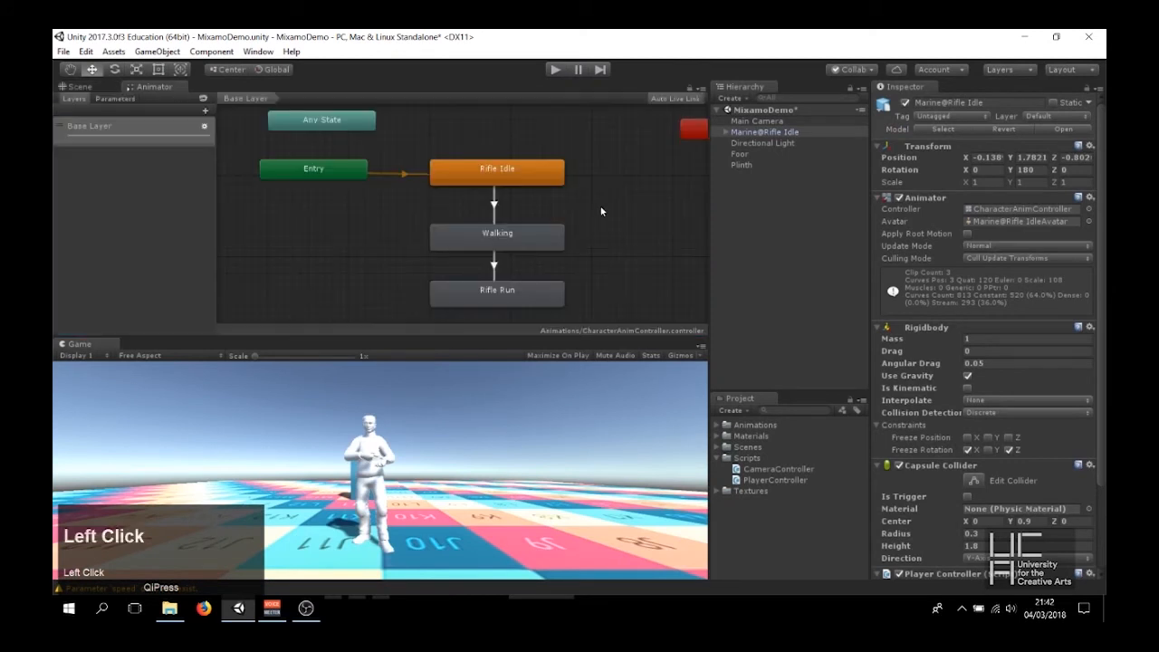
{"action": "left_click", "coordinate": [495, 206]}
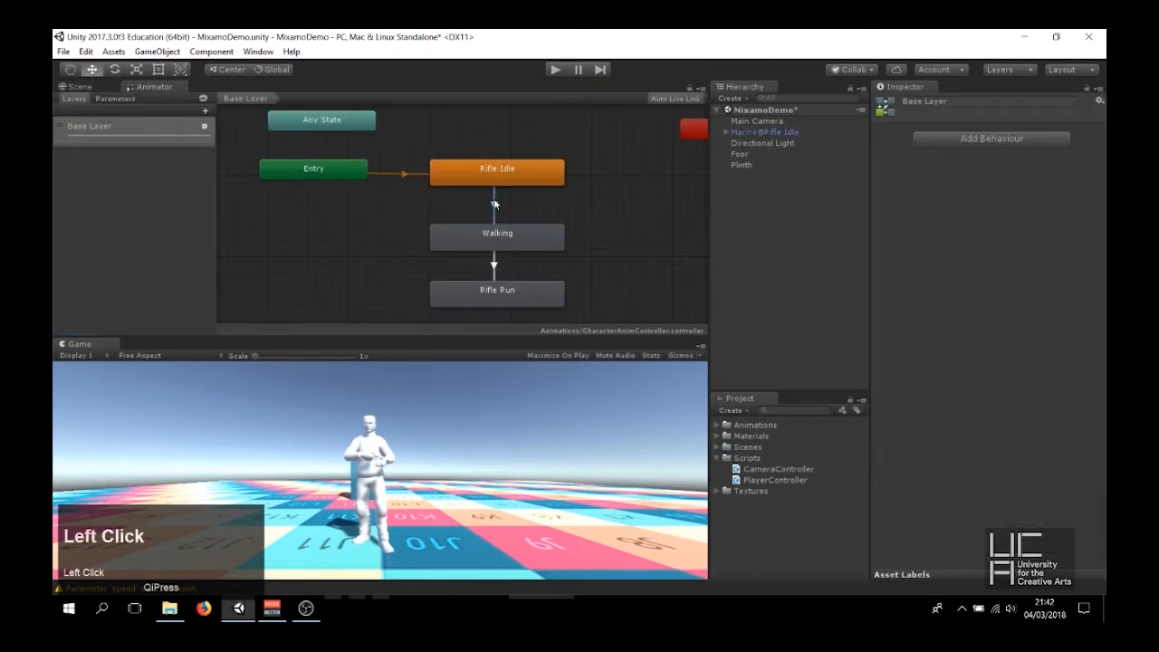
{"action": "left_click", "coordinate": [494, 270]}
{"action": "left_click", "coordinate": [497, 203]}
{"action": "left_click", "coordinate": [495, 281]}
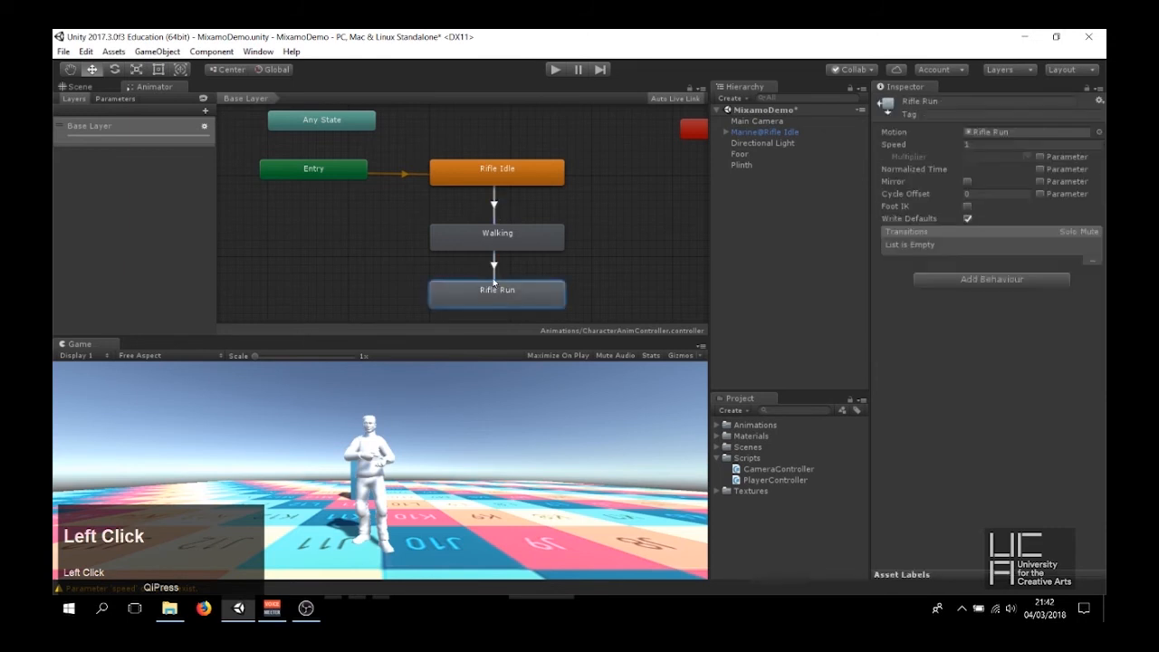
{"action": "left_click", "coordinate": [494, 270]}
{"action": "left_click", "coordinate": [496, 206]}
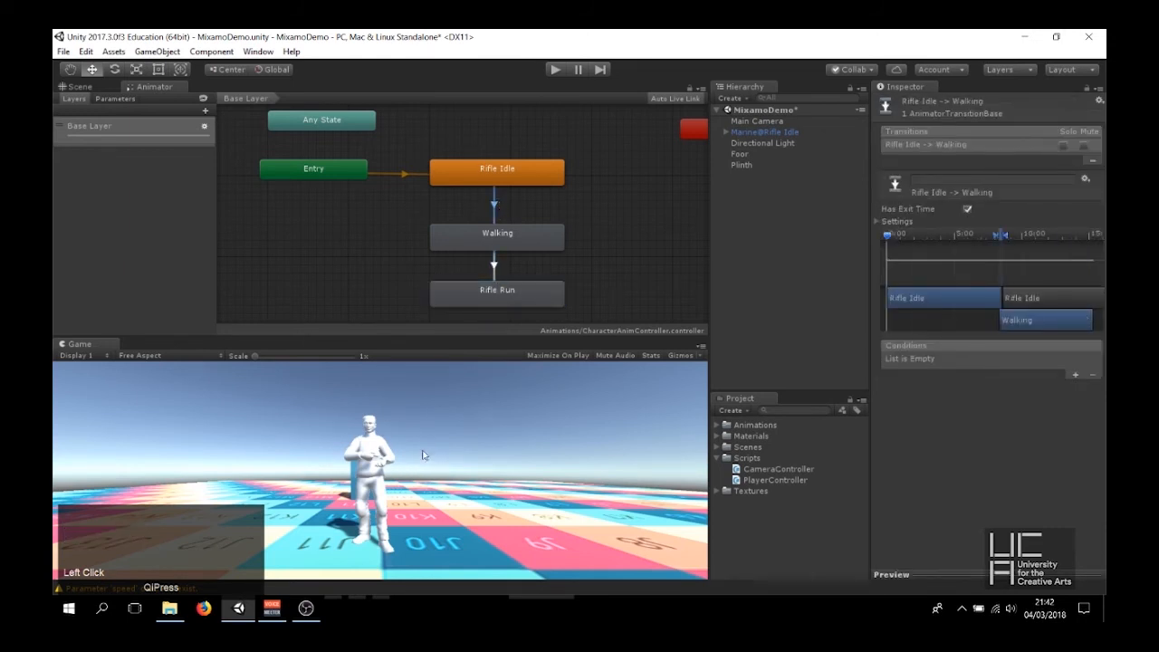
Add a Float parameter named speed to the character's animator controller
{"action": "left_click", "coordinate": [67, 100]}
{"action": "left_click", "coordinate": [118, 99]}
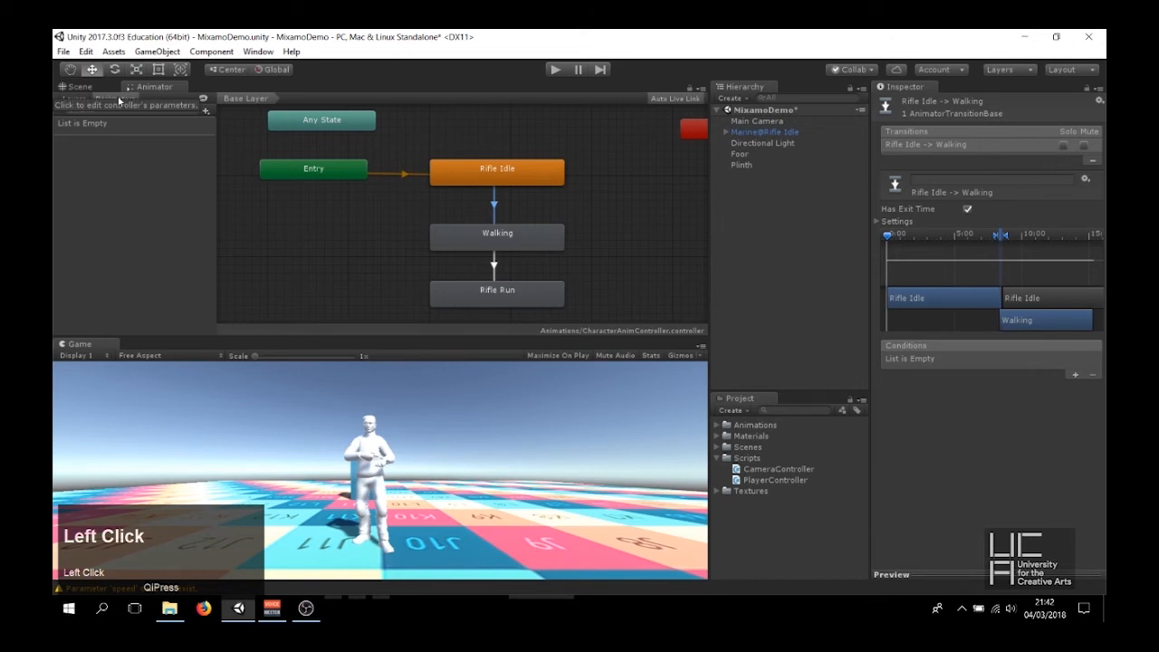
{"action": "left_click", "coordinate": [206, 110]}
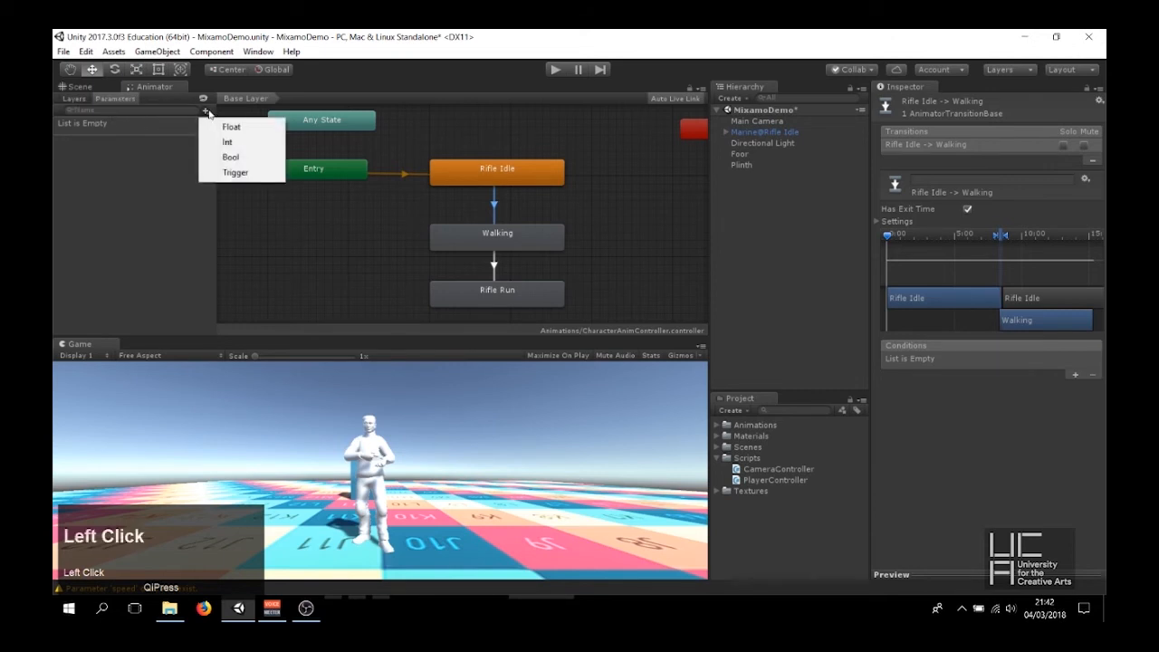
{"action": "left_click", "coordinate": [240, 128]}
{"action": "type", "text": "speed"}
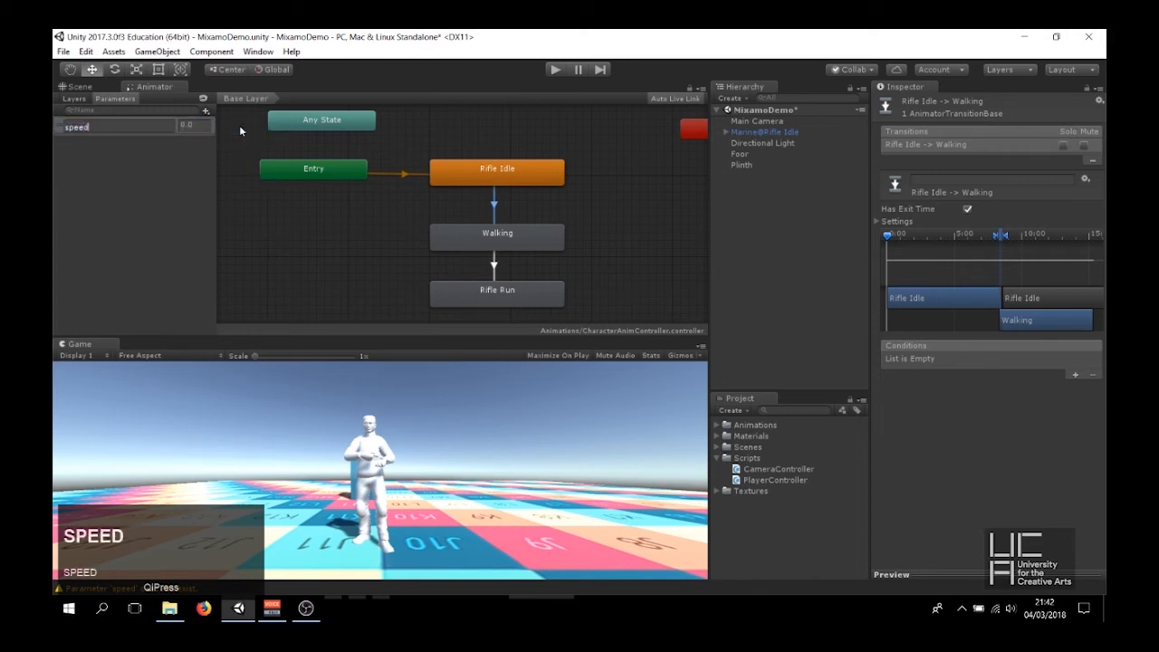
{"action": "key", "text": "Return"}
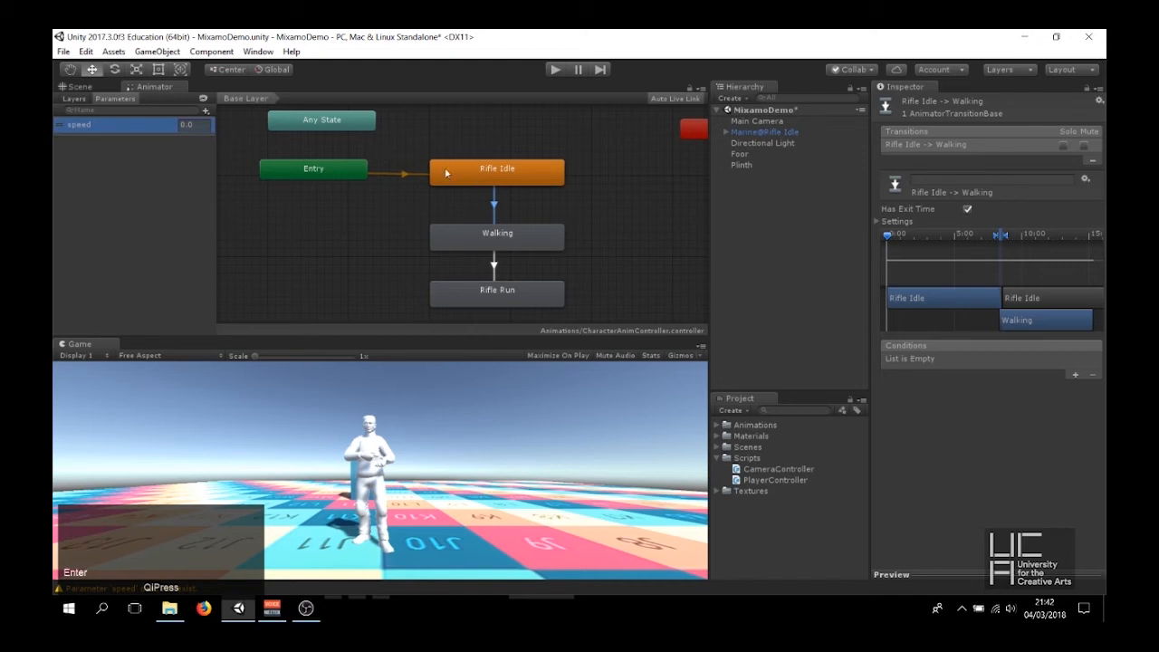
Turn off Has Exit Time on the Rifle Idle to Walking transition and save the scene
{"action": "left_click", "coordinate": [477, 170]}
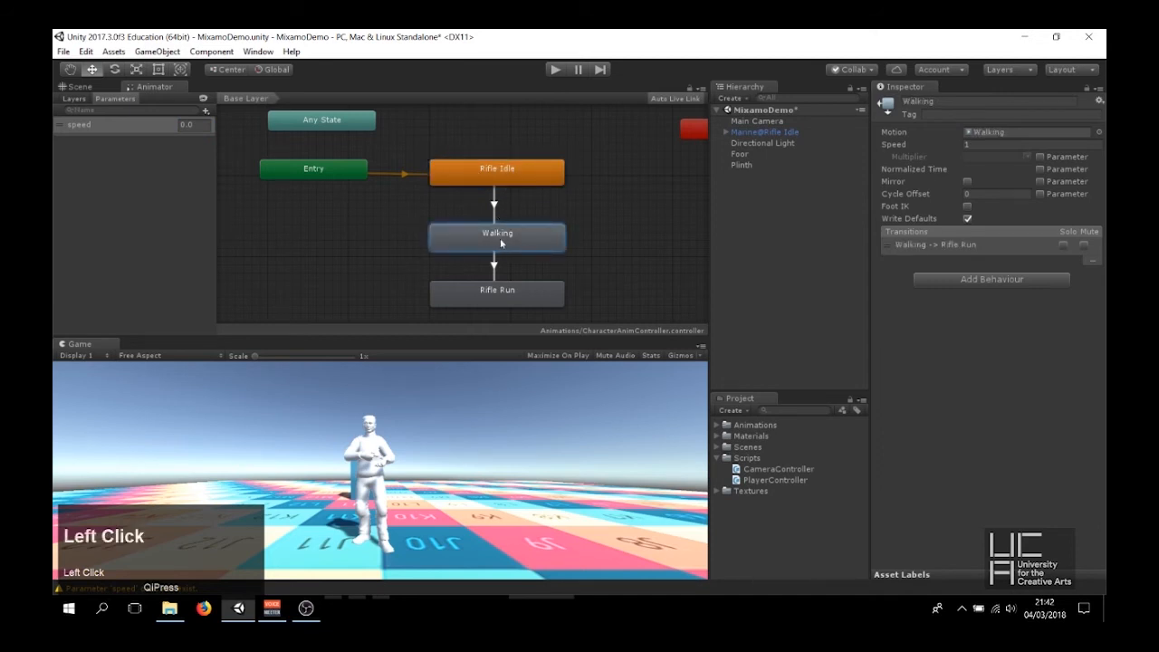
{"action": "left_click", "coordinate": [504, 294]}
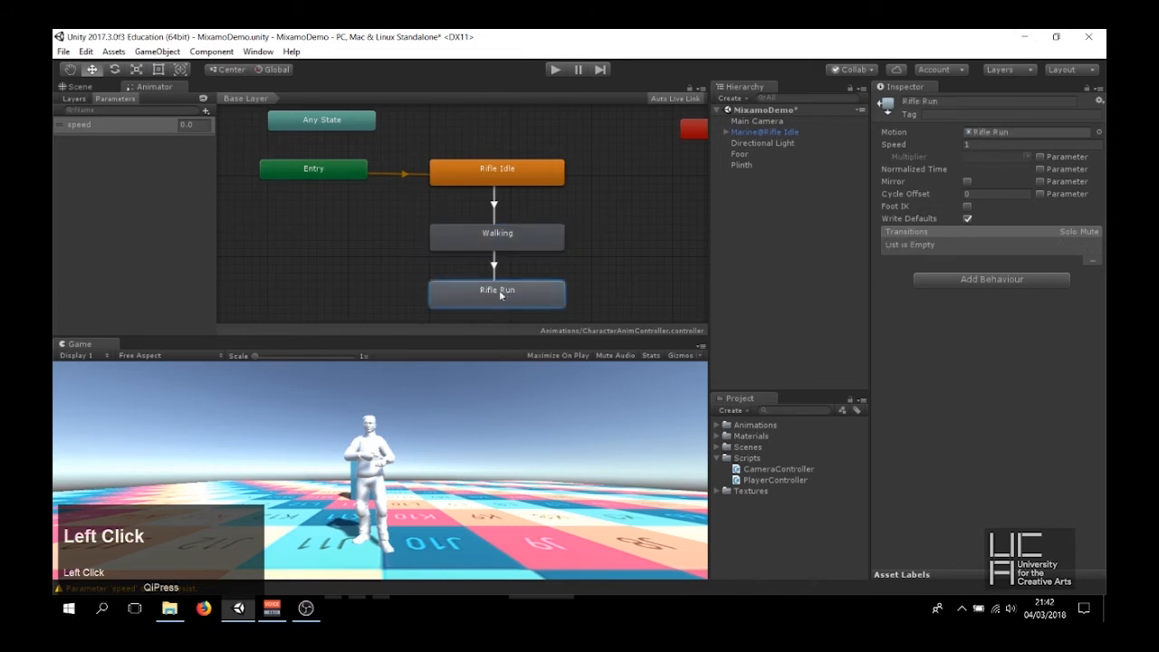
{"action": "left_click", "coordinate": [494, 198]}
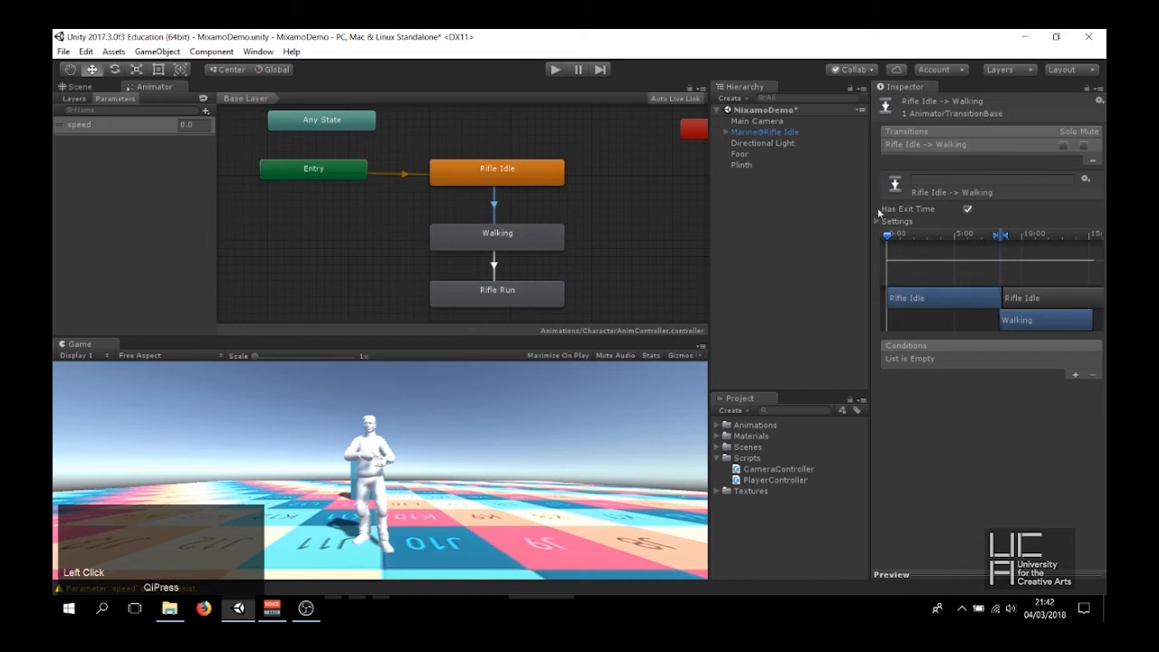
{"action": "left_click", "coordinate": [967, 208]}
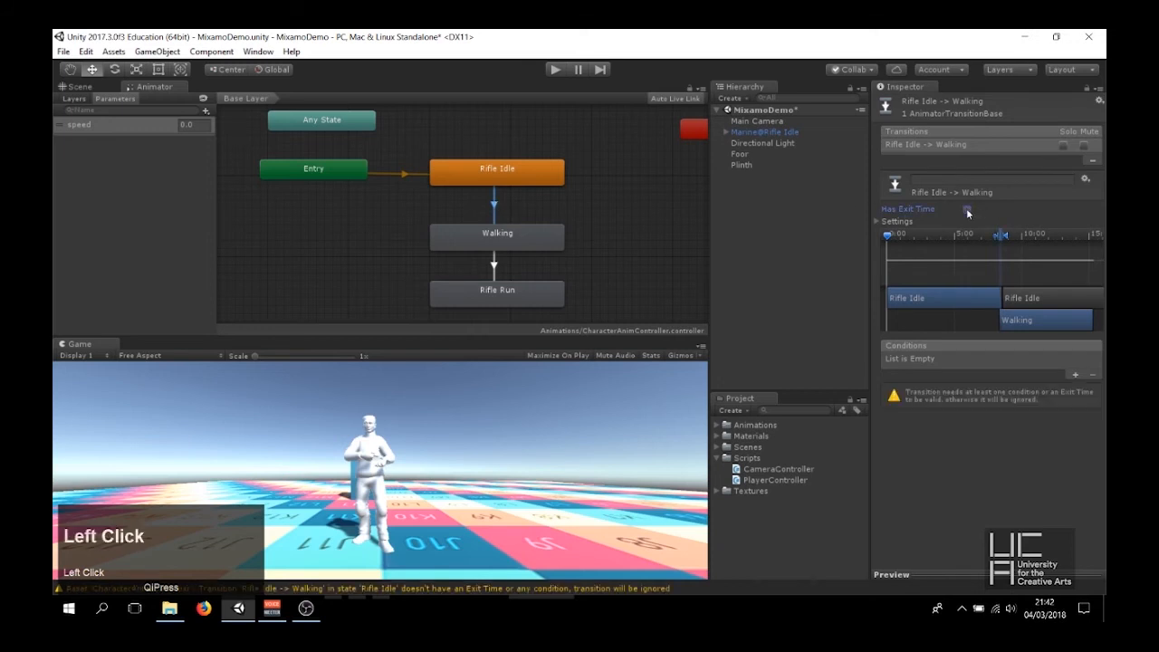
{"action": "key", "text": "ctrl+s"}
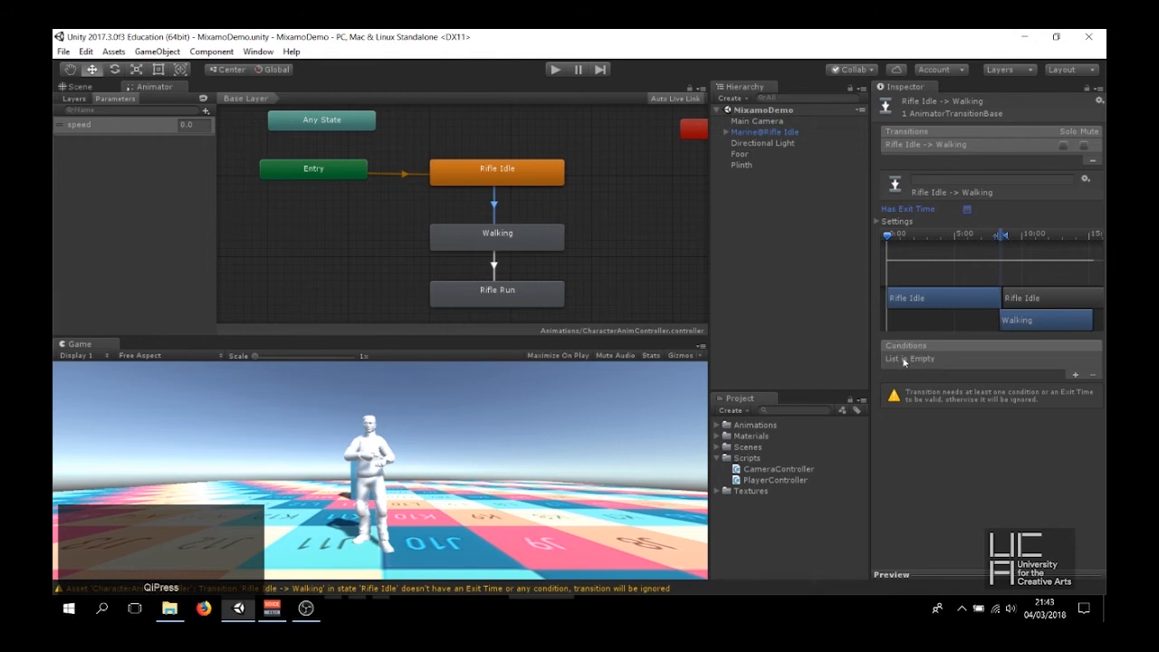
Add a condition to the Rifle Idle to Walking transition requiring speed Greater than 0.2
{"action": "left_click", "coordinate": [1076, 375]}
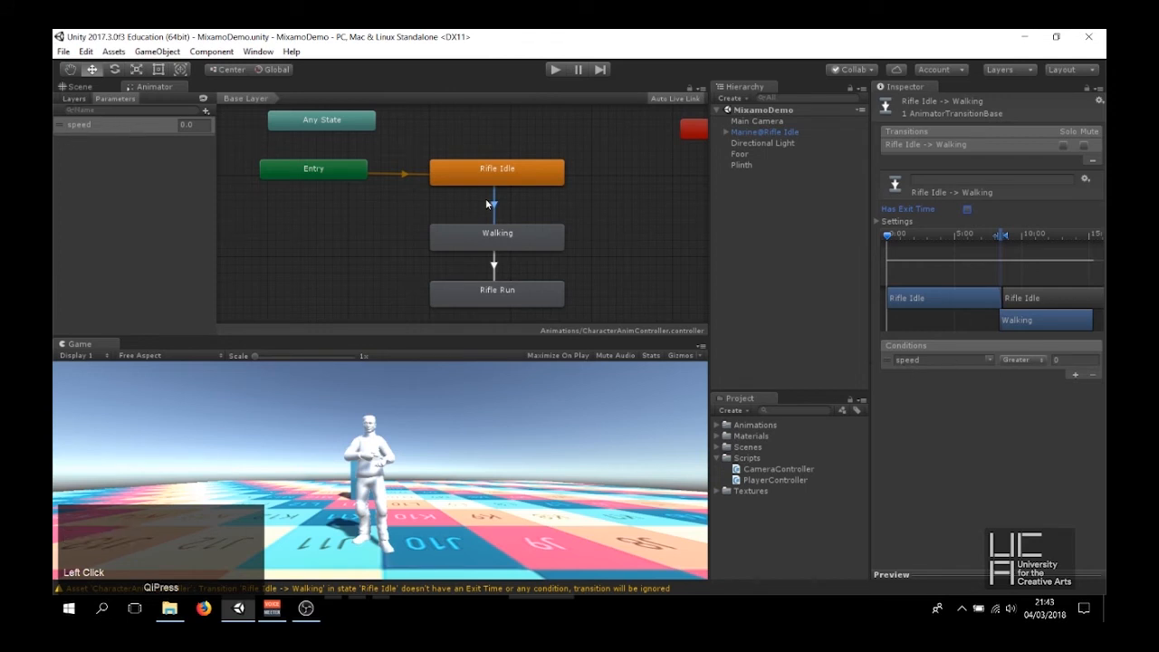
{"action": "left_click", "coordinate": [1053, 360]}
{"action": "type", "text": ".2"}
{"action": "key", "text": "BackSpace"}
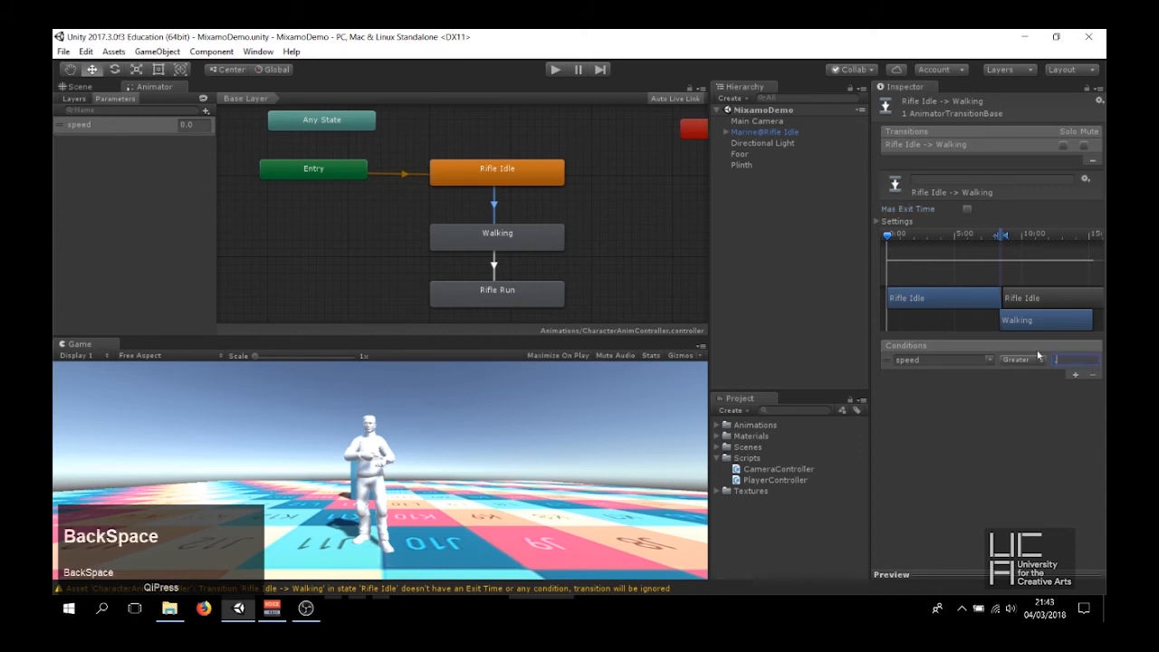
{"action": "type", "text": "2"}
{"action": "key", "text": "Return"}
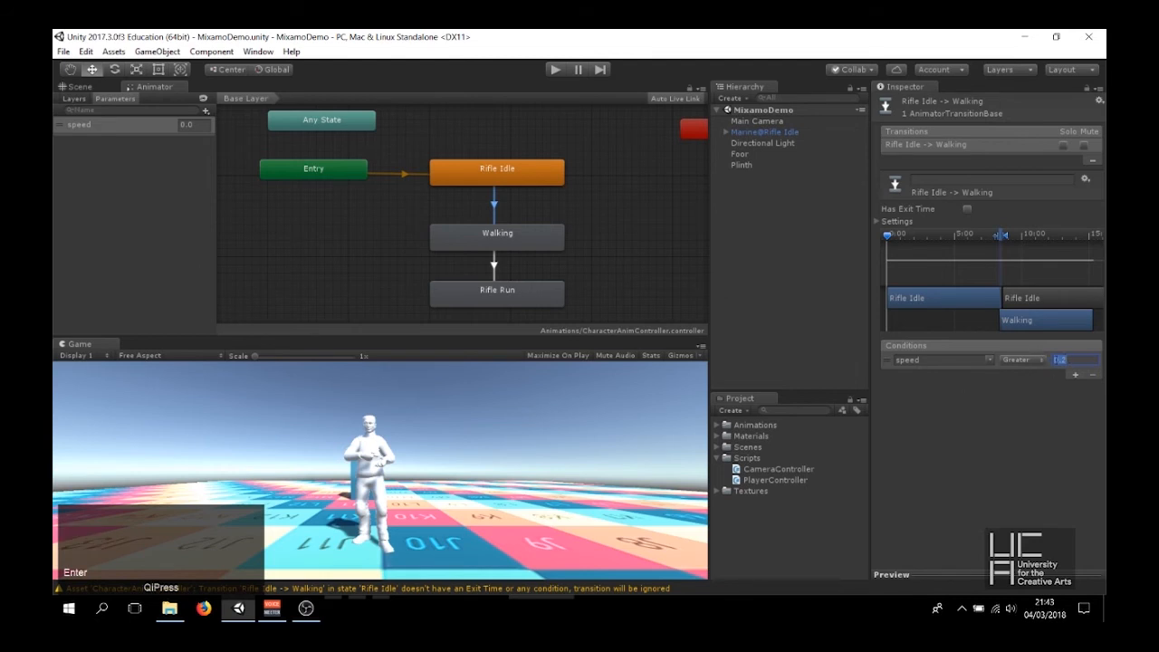
On the Walking to Rifle Run transition, turn off Has Exit Time and add the condition speed Greater than 3.1
{"action": "left_click", "coordinate": [506, 177]}
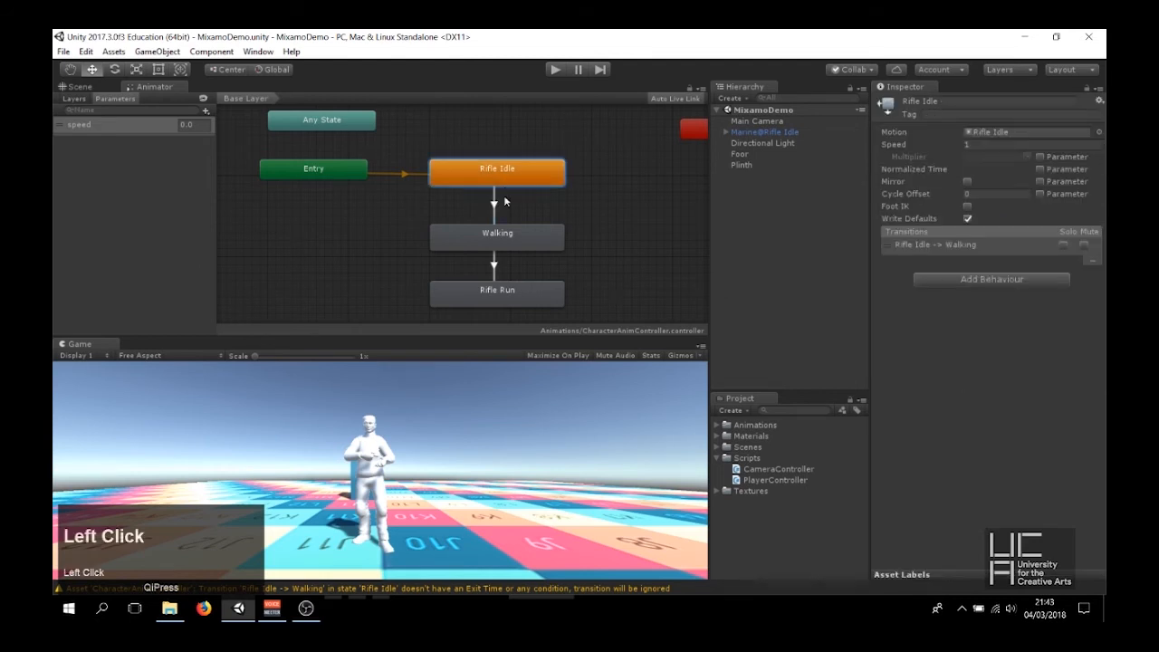
{"action": "left_click", "coordinate": [502, 238]}
{"action": "left_click", "coordinate": [493, 208]}
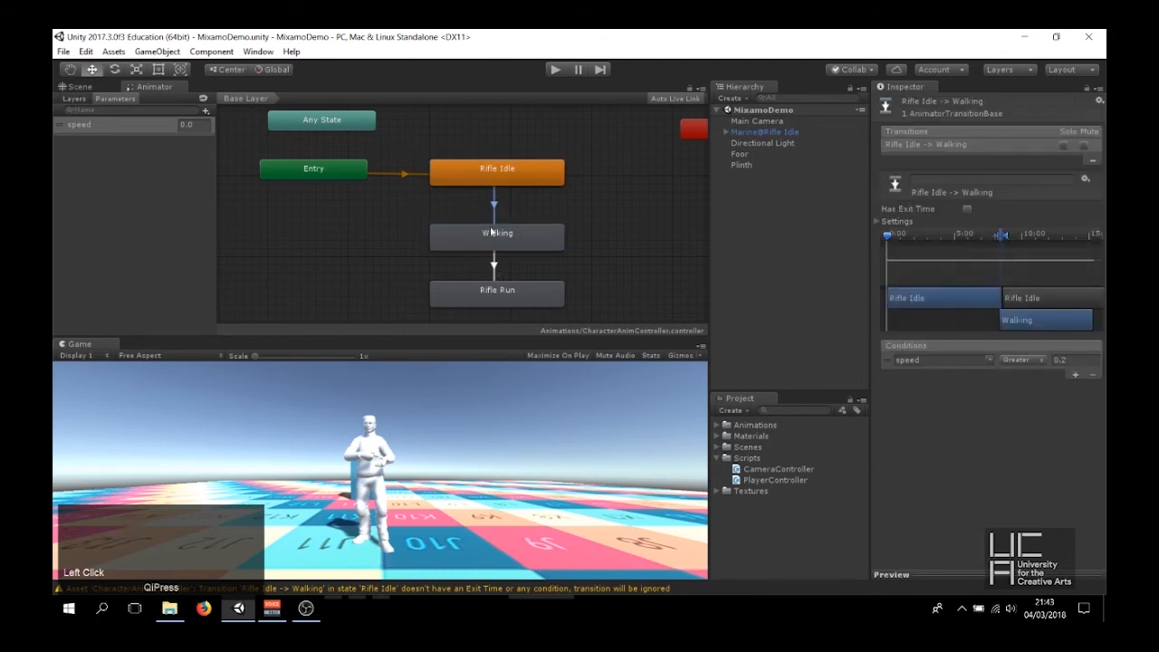
{"action": "left_click", "coordinate": [495, 262]}
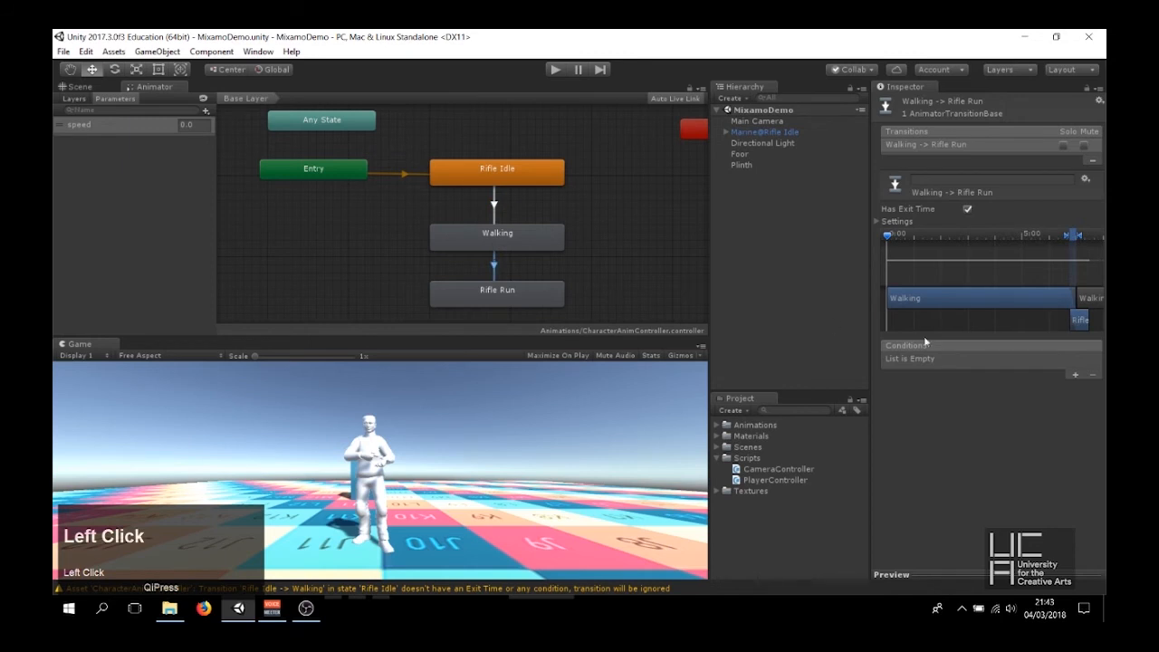
{"action": "left_click", "coordinate": [967, 210]}
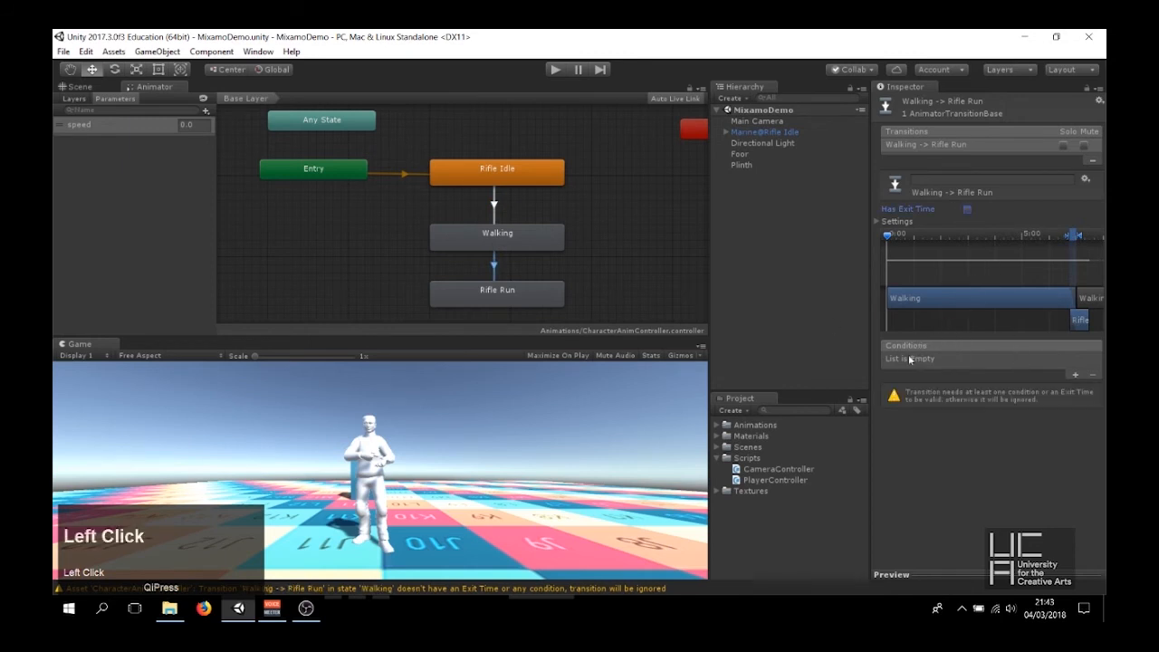
{"action": "left_click", "coordinate": [1075, 374]}
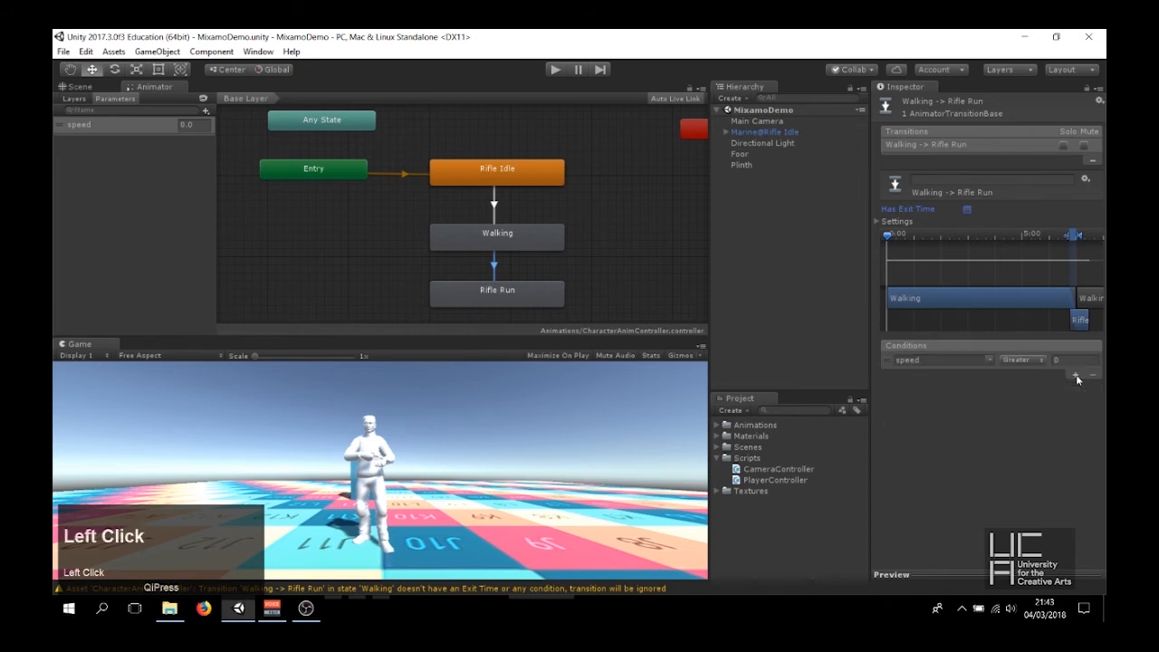
{"action": "left_click", "coordinate": [1064, 360]}
{"action": "type", "text": "3.1"}
{"action": "key", "text": "Return"}
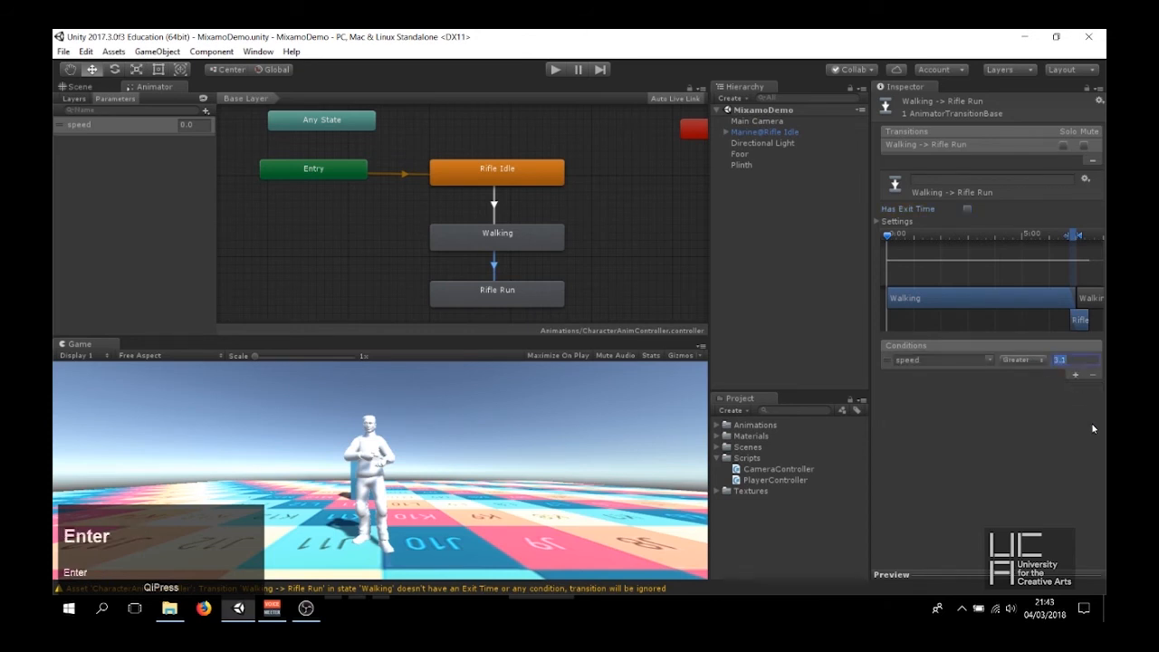
{"action": "left_click", "coordinate": [1021, 428]}
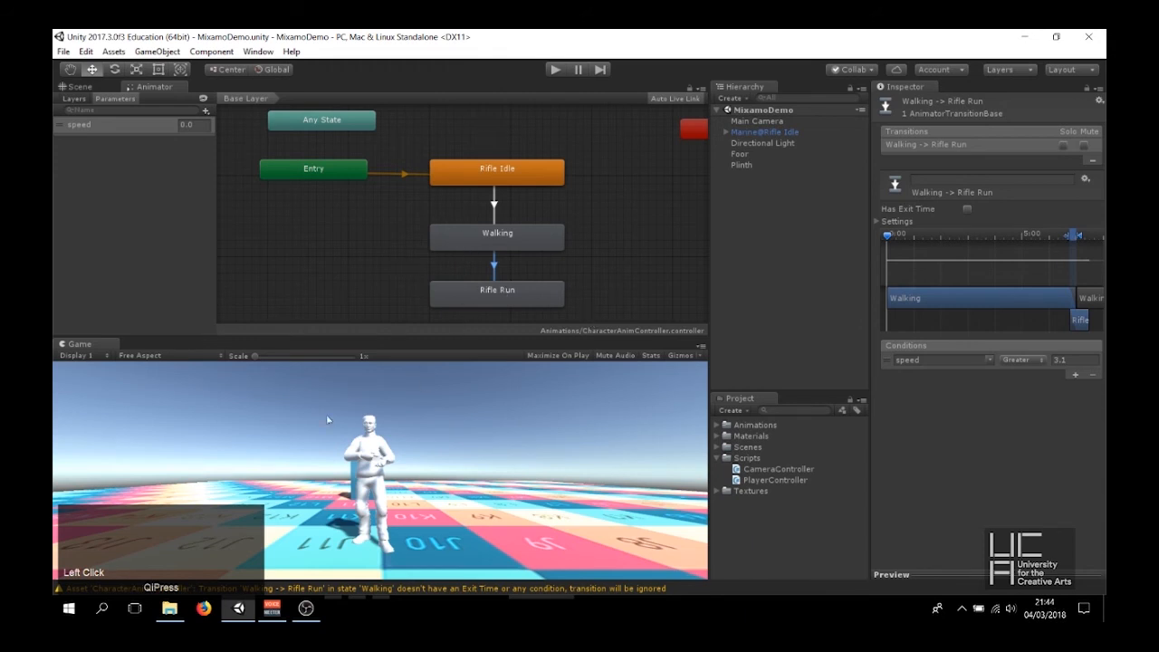
Create a return transition from the Rifle Run state back to Walking
{"action": "left_click", "coordinate": [522, 293]}
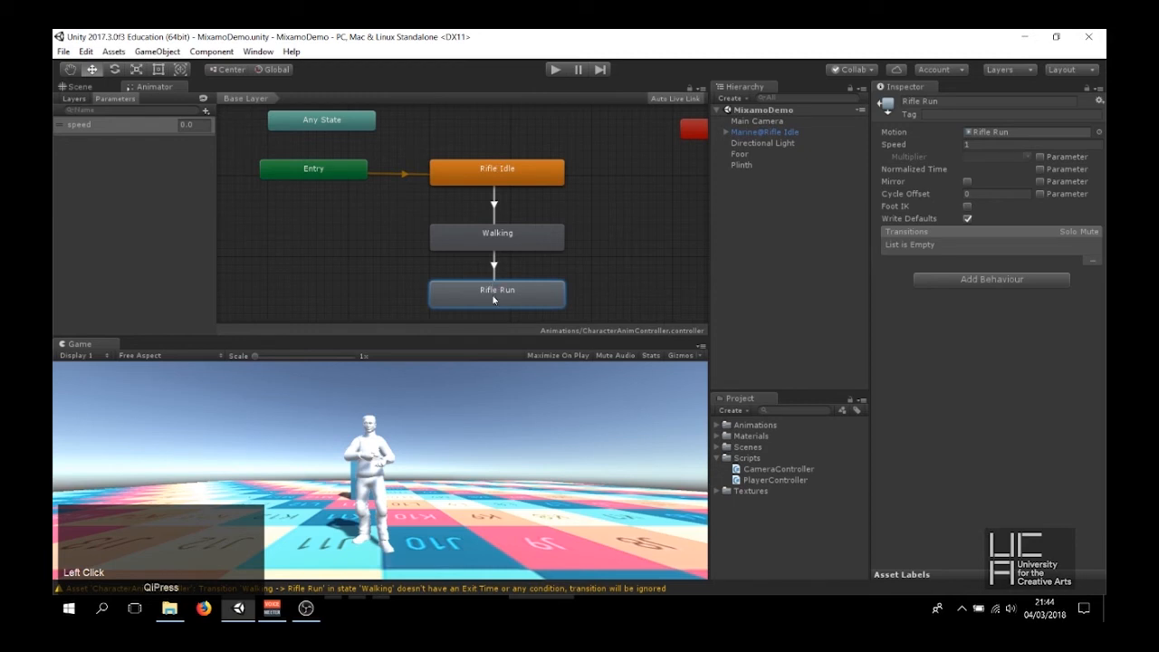
{"action": "left_click", "coordinate": [492, 237]}
{"action": "left_click", "coordinate": [497, 169]}
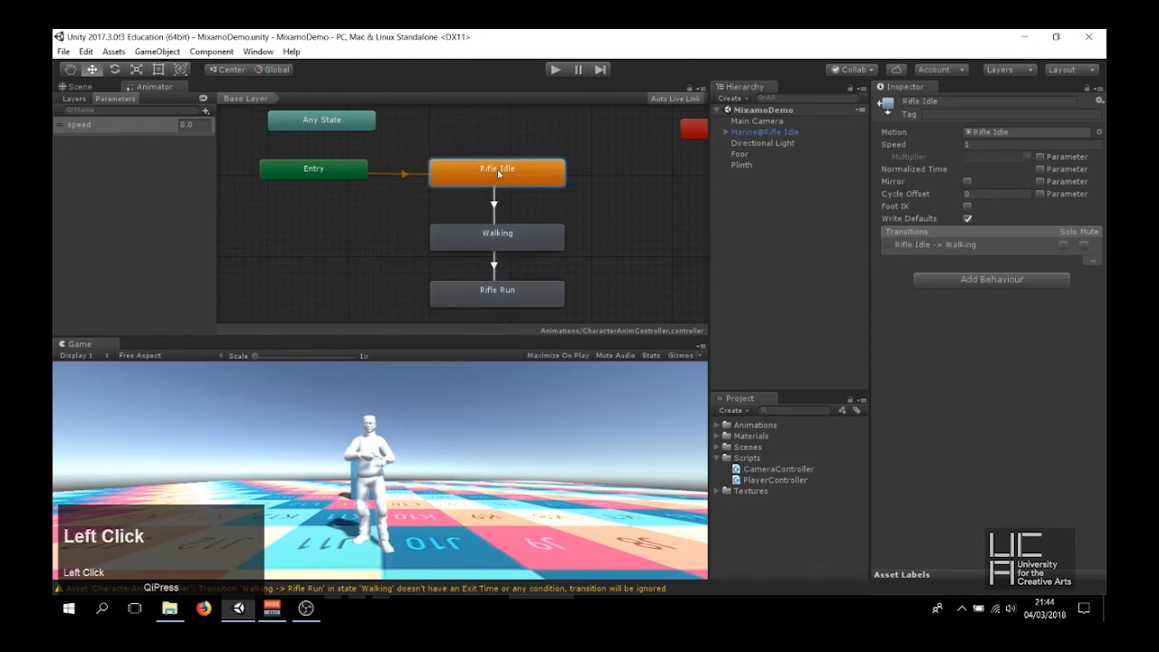
{"action": "left_click", "coordinate": [507, 290]}
{"action": "right_click", "coordinate": [505, 295]}
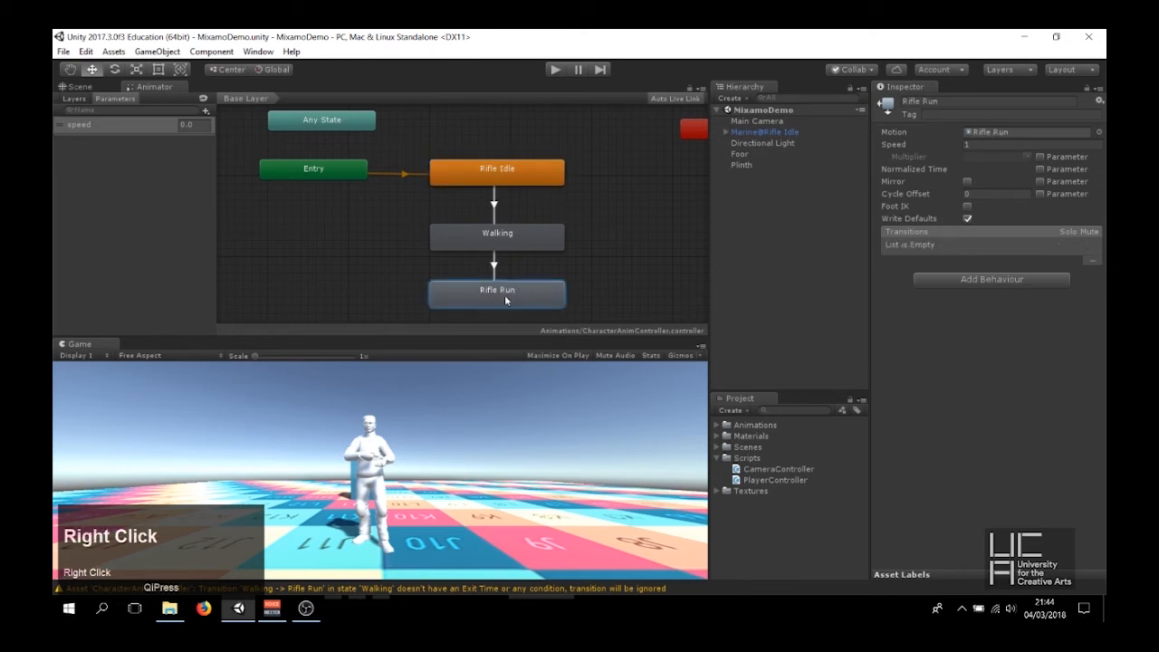
{"action": "left_click", "coordinate": [536, 305]}
{"action": "left_click", "coordinate": [536, 305]}
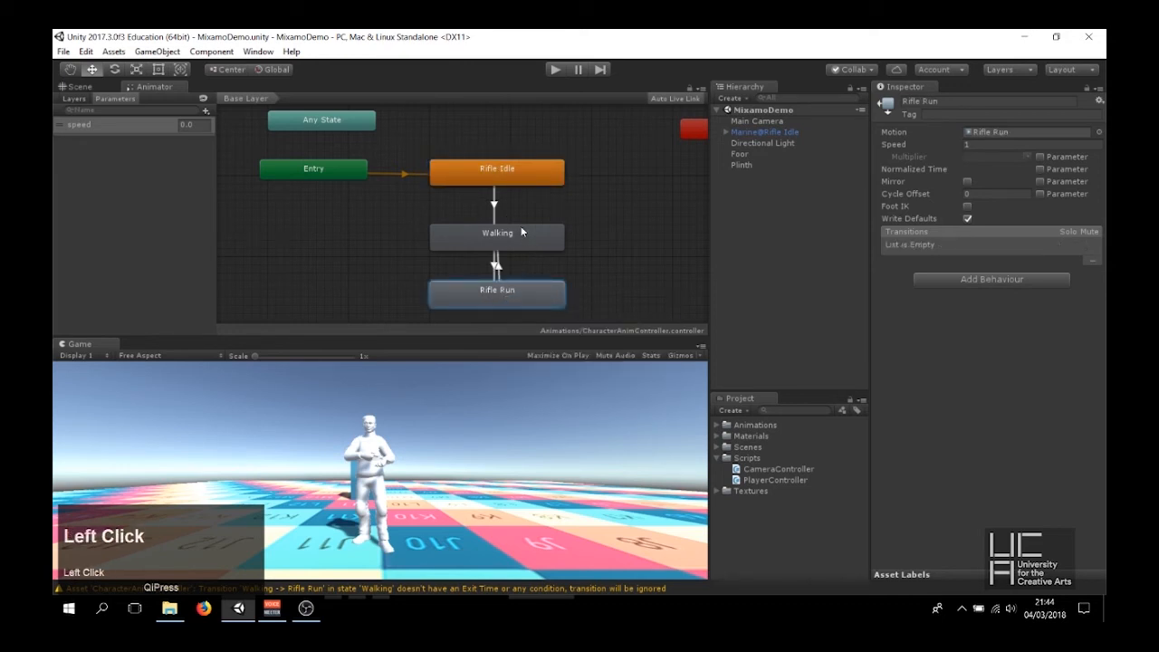
{"action": "left_click", "coordinate": [522, 233]}
On the Rifle Run to Walking transition, turn off Has Exit Time and add the condition speed Less than 3.1
{"action": "left_click", "coordinate": [501, 267]}
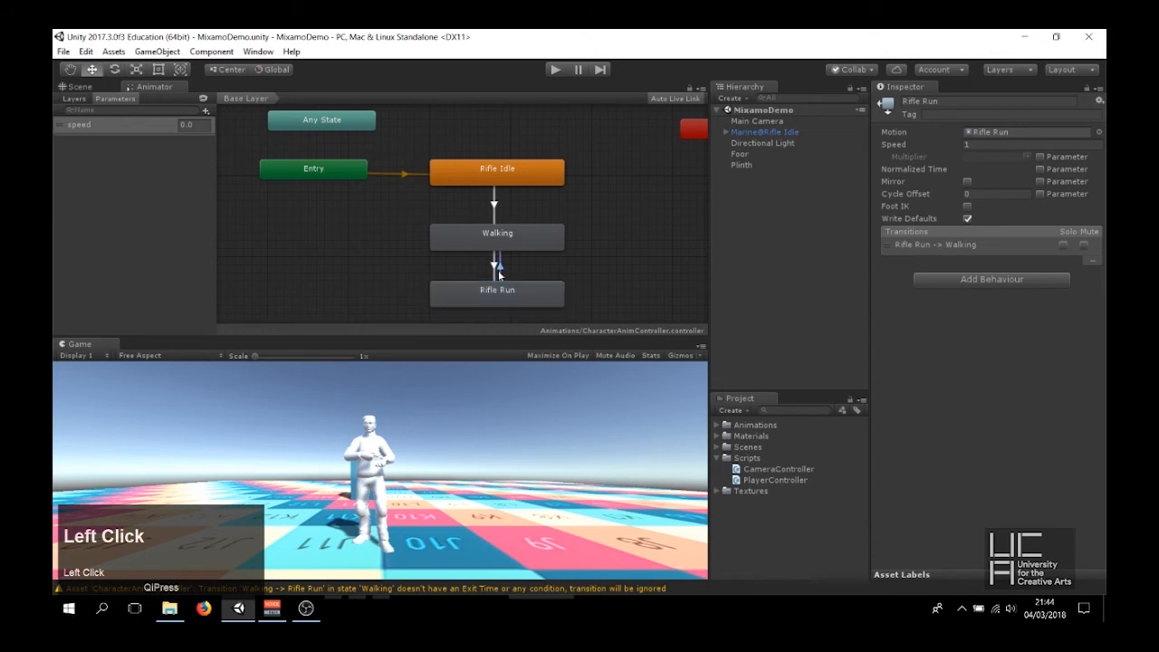
{"action": "left_click", "coordinate": [967, 210]}
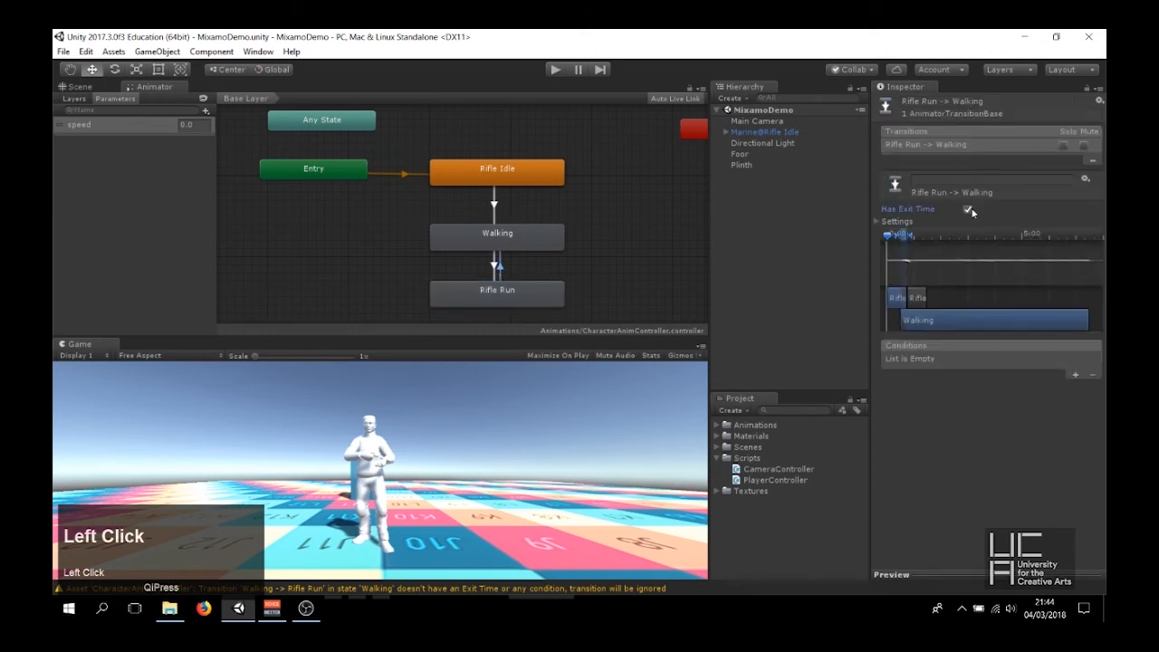
{"action": "left_click", "coordinate": [1072, 375]}
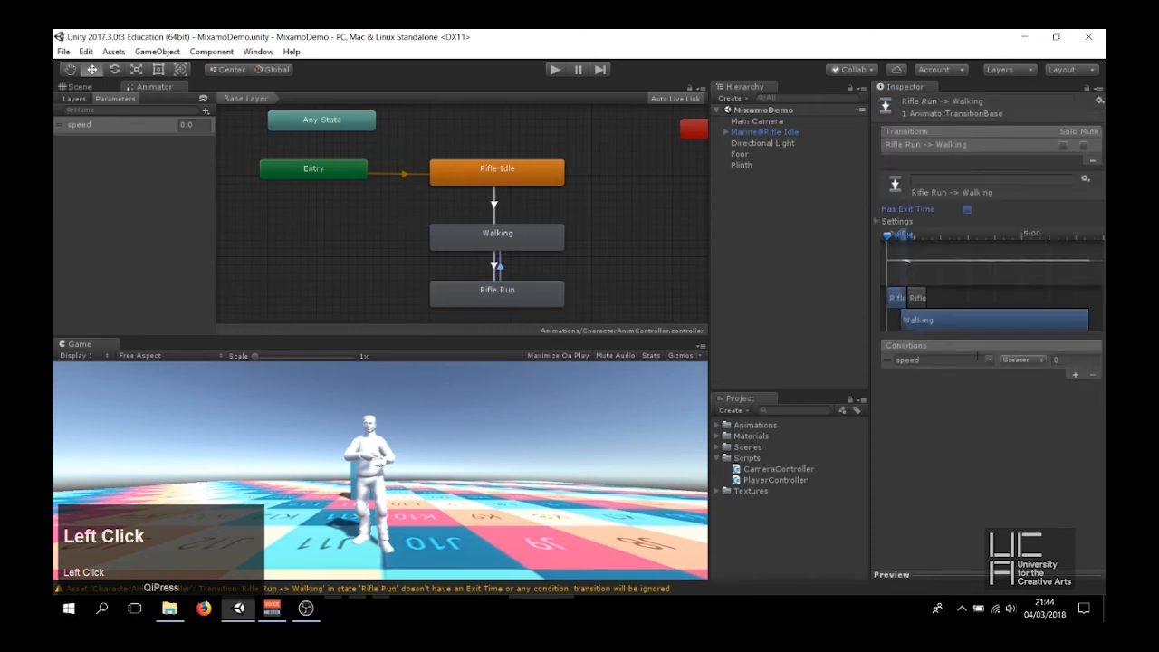
{"action": "left_click", "coordinate": [1027, 363]}
{"action": "left_click", "coordinate": [1021, 390]}
{"action": "type", "text": "3.1"}
{"action": "key", "text": "Return"}
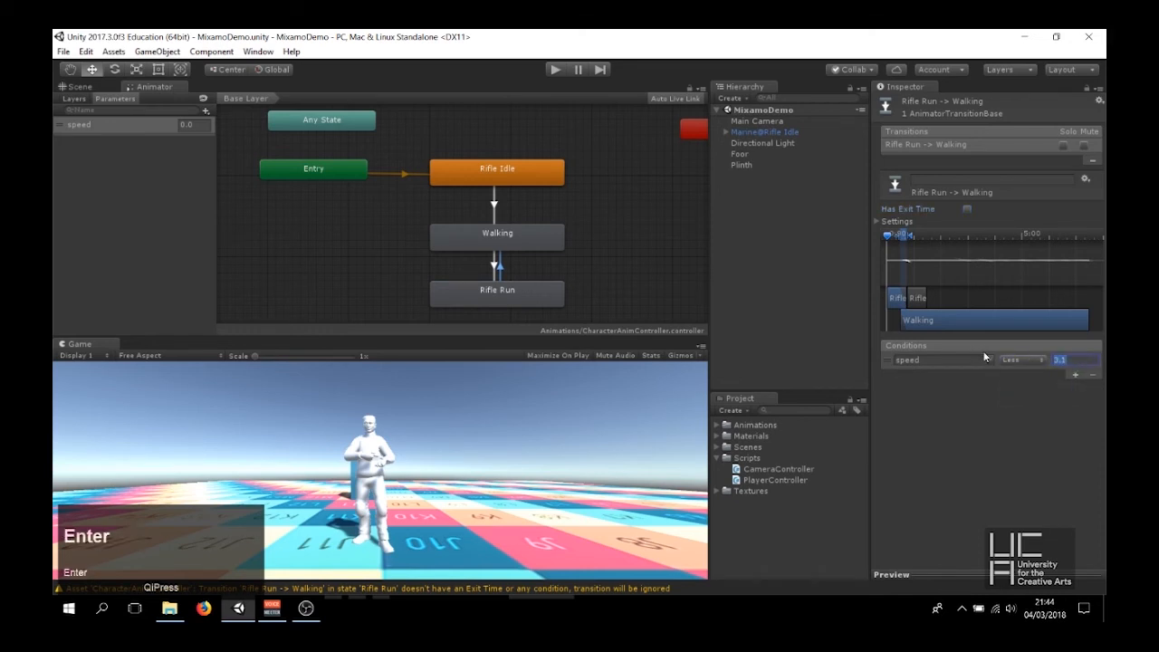
Create a return transition from the Walking state back to Rifle Idle
{"action": "right_click", "coordinate": [531, 238]}
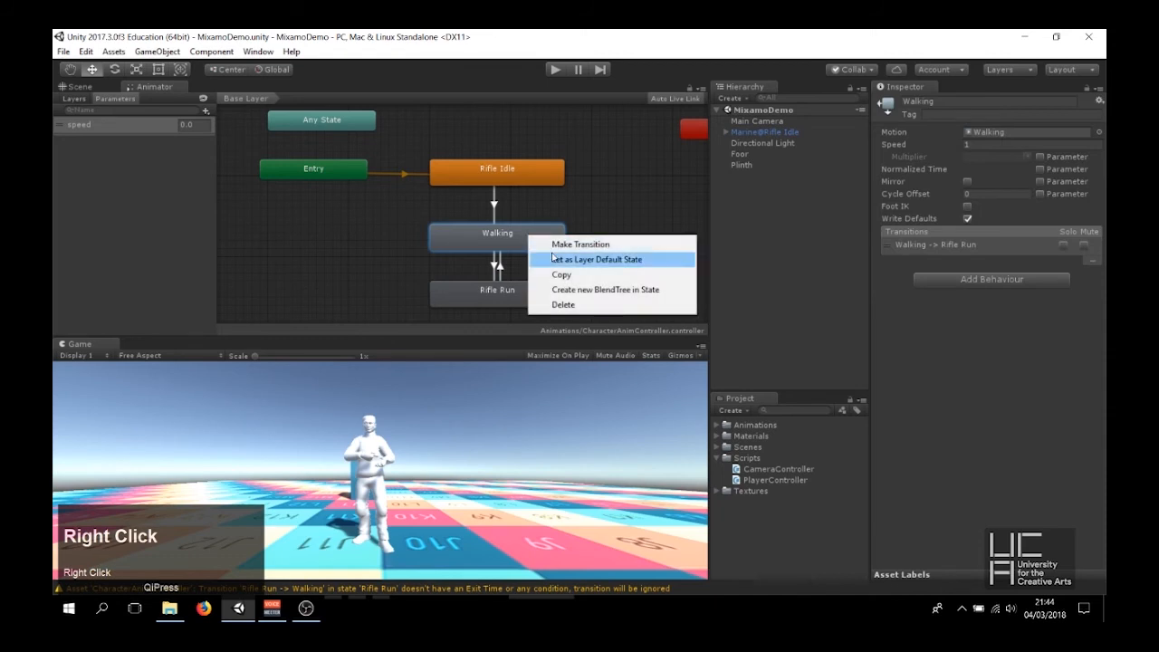
{"action": "left_click", "coordinate": [580, 244]}
{"action": "left_click", "coordinate": [497, 172]}
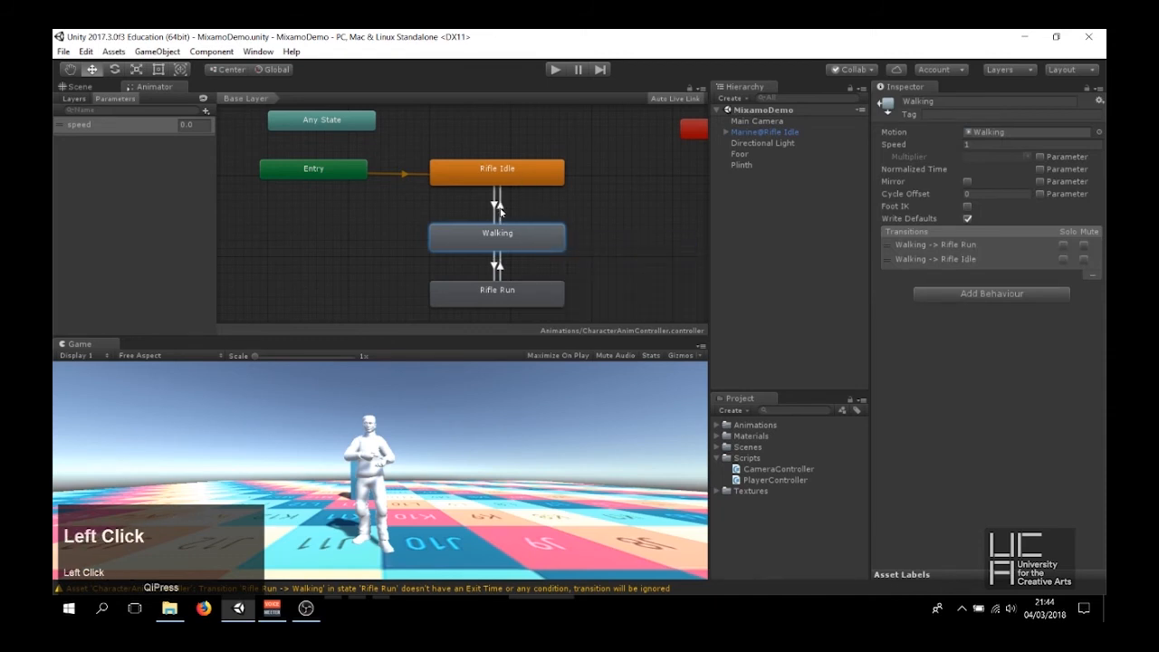
Add a condition to the Walking to Rifle Idle transition requiring speed Less than 0.2
{"action": "left_click", "coordinate": [496, 206]}
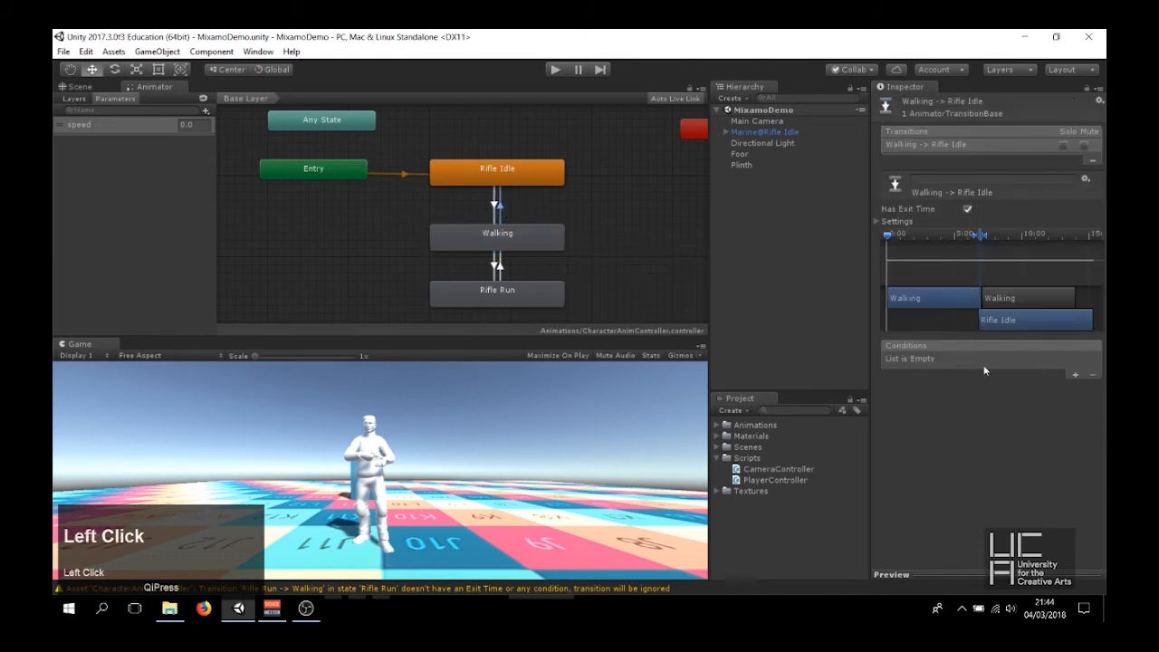
{"action": "left_click", "coordinate": [1075, 375]}
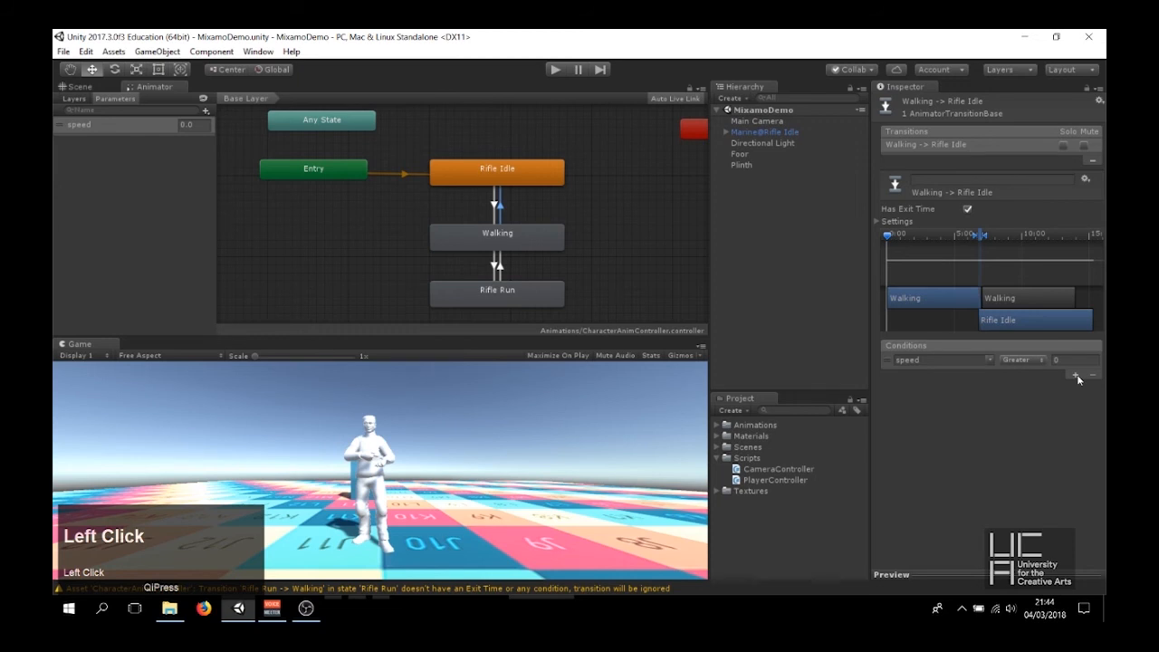
{"action": "left_click", "coordinate": [1017, 360]}
{"action": "left_click", "coordinate": [1030, 390]}
{"action": "key", "text": "Tab"}
{"action": "type", "text": "0.2"}
{"action": "key", "text": "Return"}
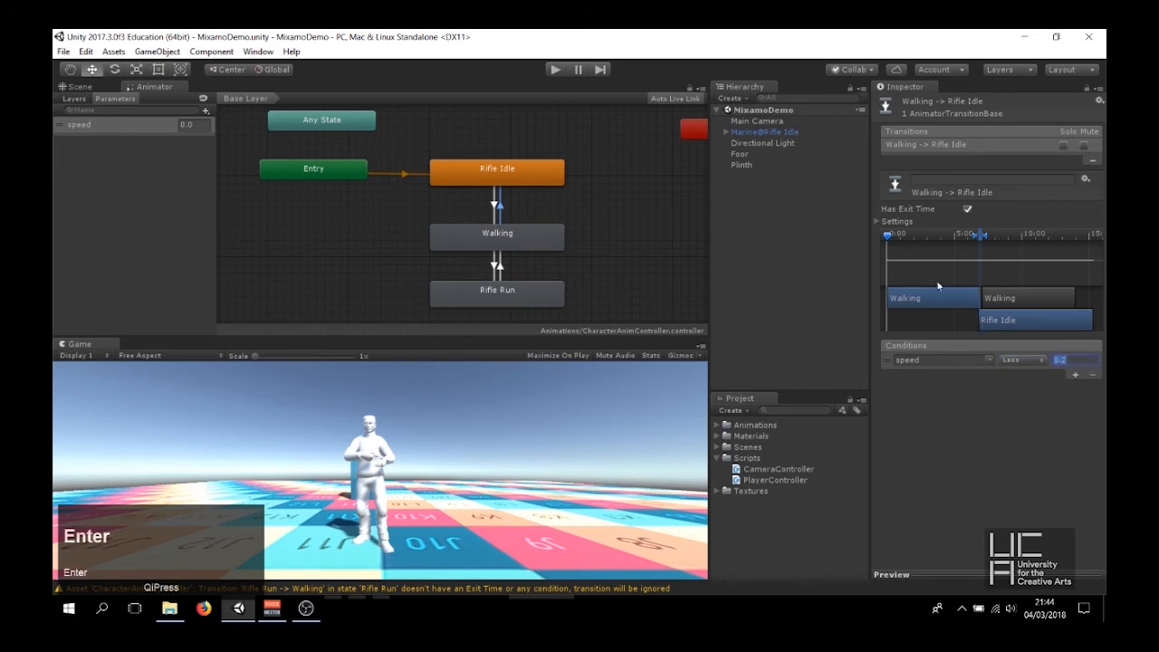
Review the three animator states and the speed conditions on the Rifle Idle to Walking and Walking to Rifle Run transitions
{"action": "left_click", "coordinate": [408, 234]}
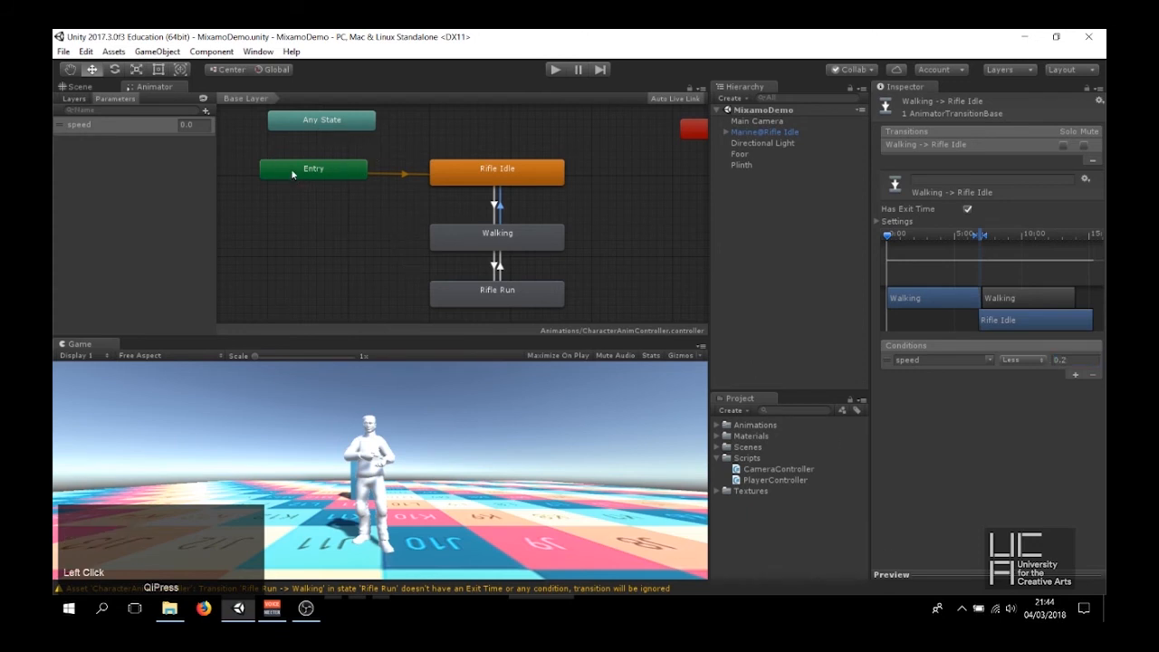
{"action": "left_click", "coordinate": [492, 169]}
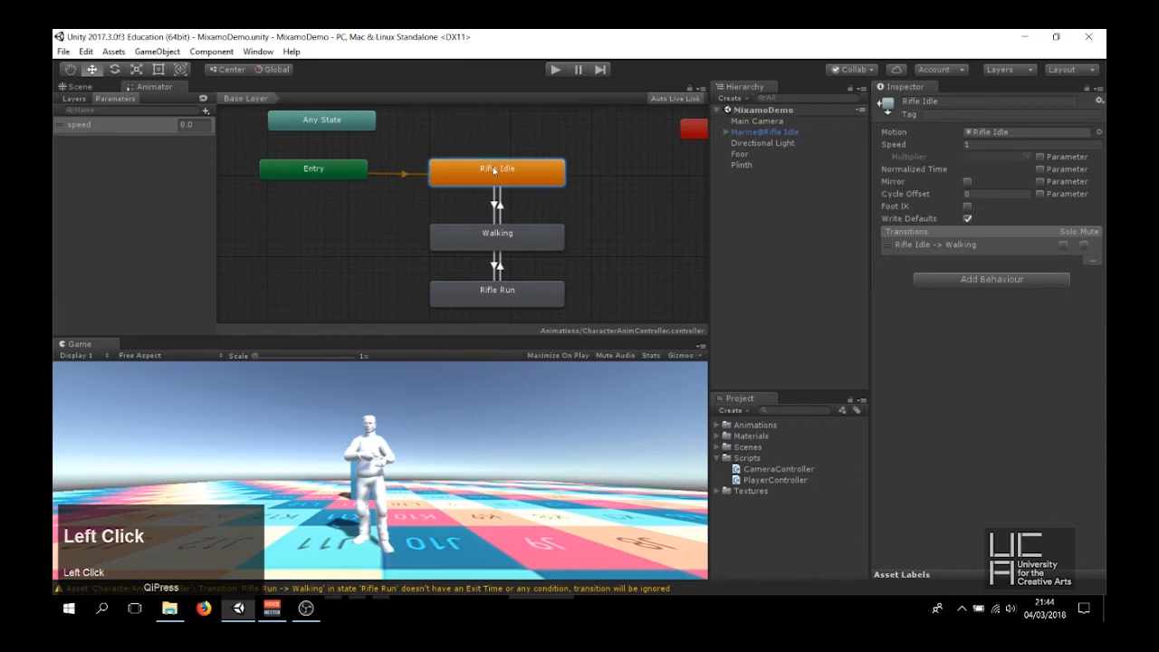
{"action": "left_click", "coordinate": [494, 206]}
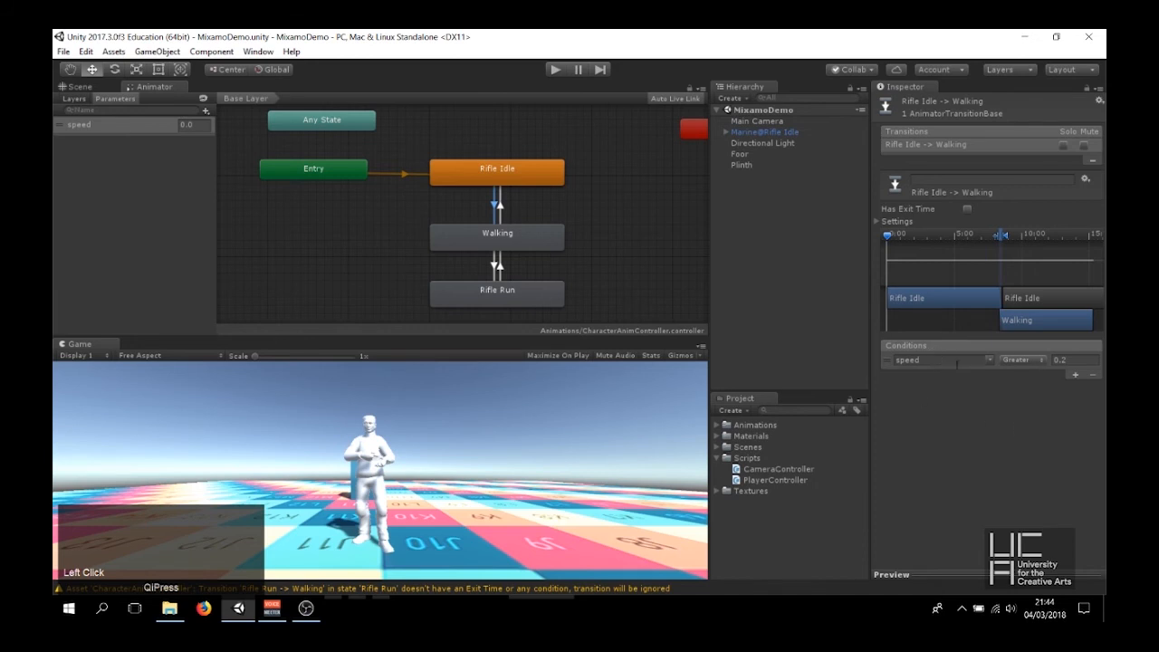
{"action": "left_click", "coordinate": [1044, 360]}
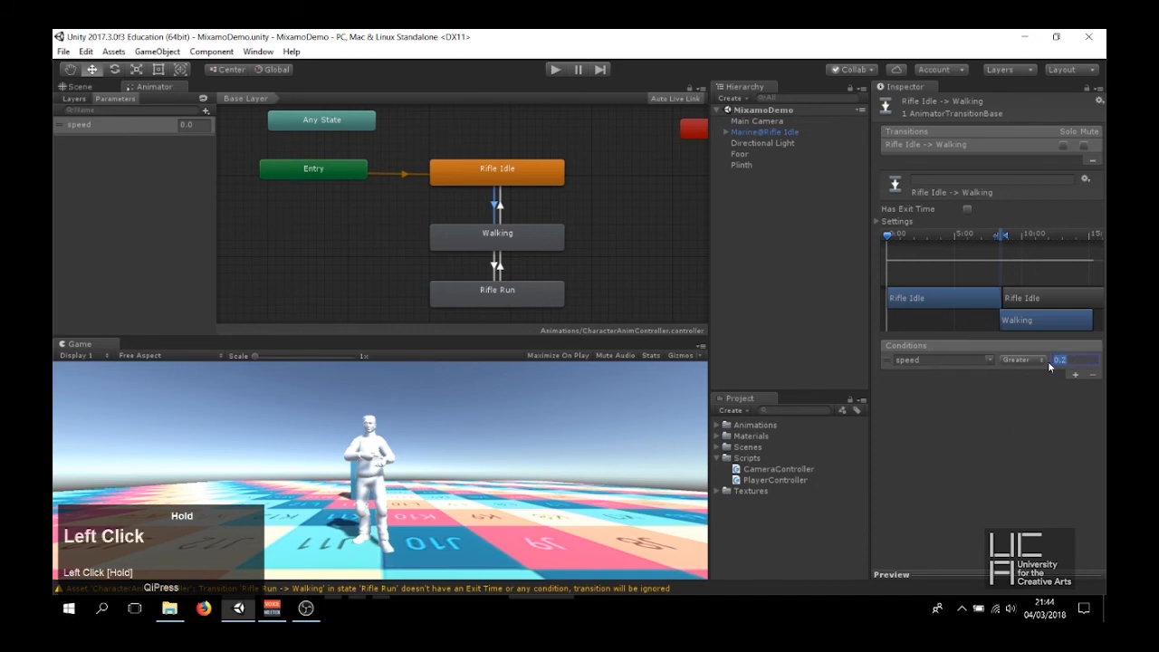
{"action": "left_click", "coordinate": [493, 245]}
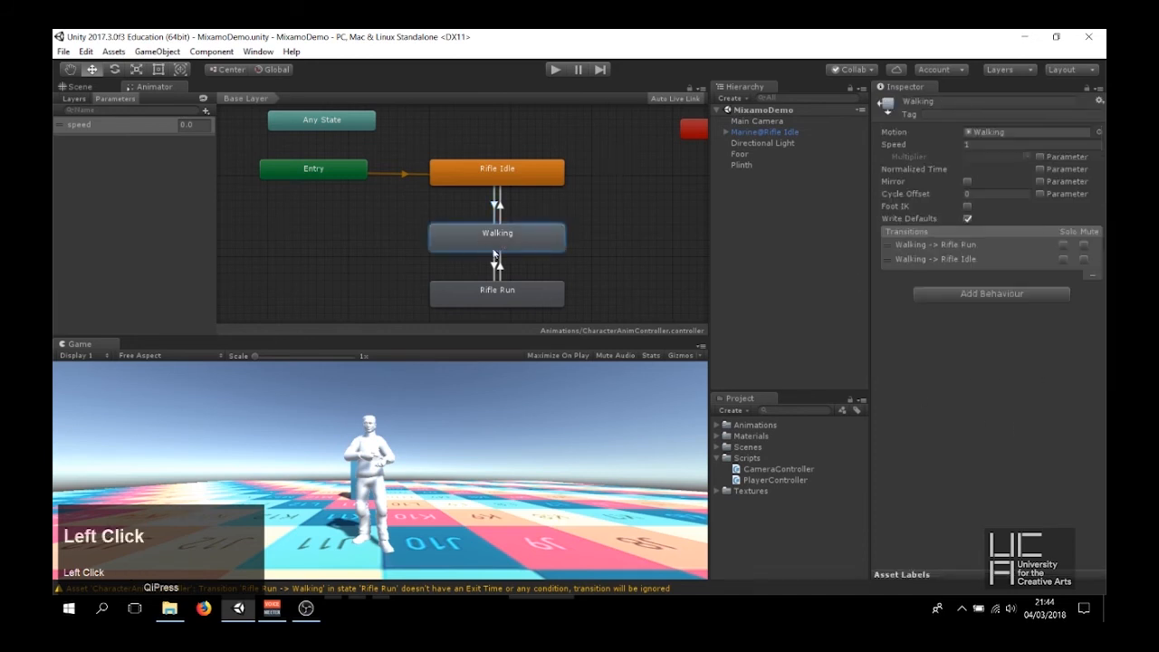
{"action": "left_click", "coordinate": [497, 292]}
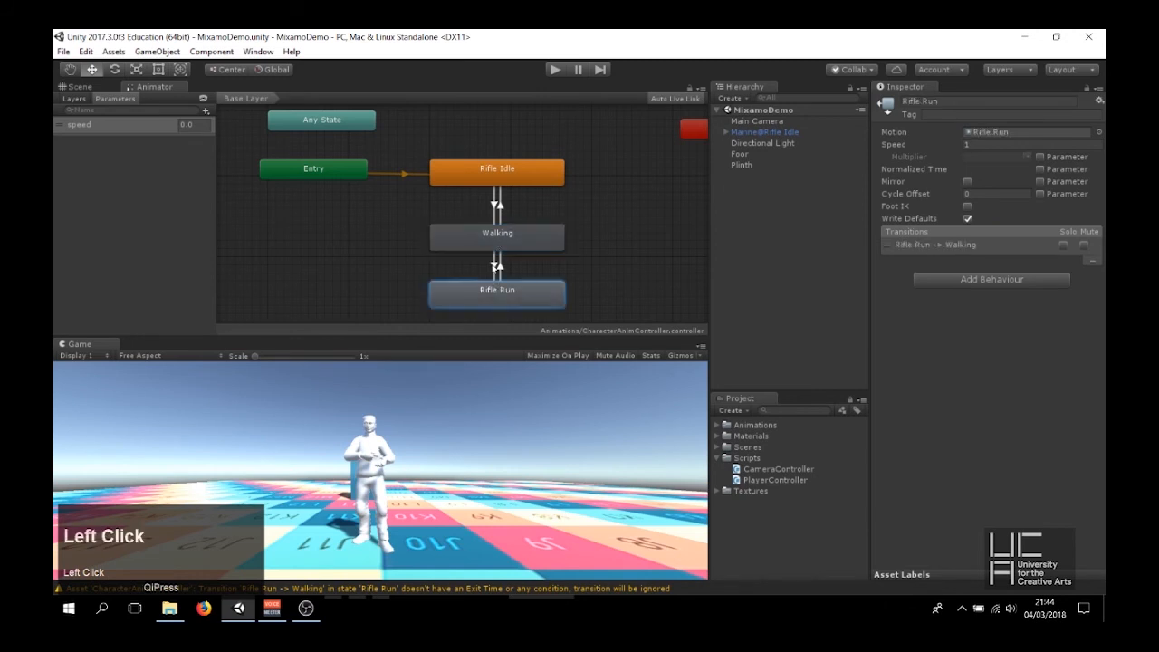
{"action": "left_click", "coordinate": [495, 266]}
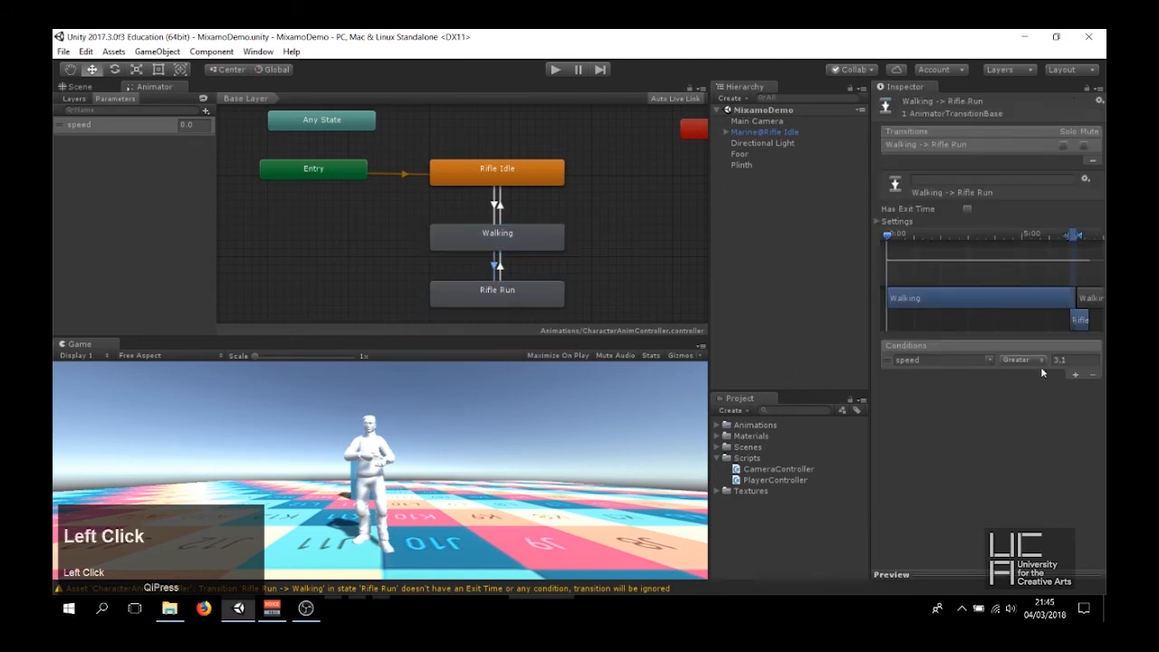
{"action": "left_click", "coordinate": [1098, 361]}
{"action": "left_click", "coordinate": [956, 428]}
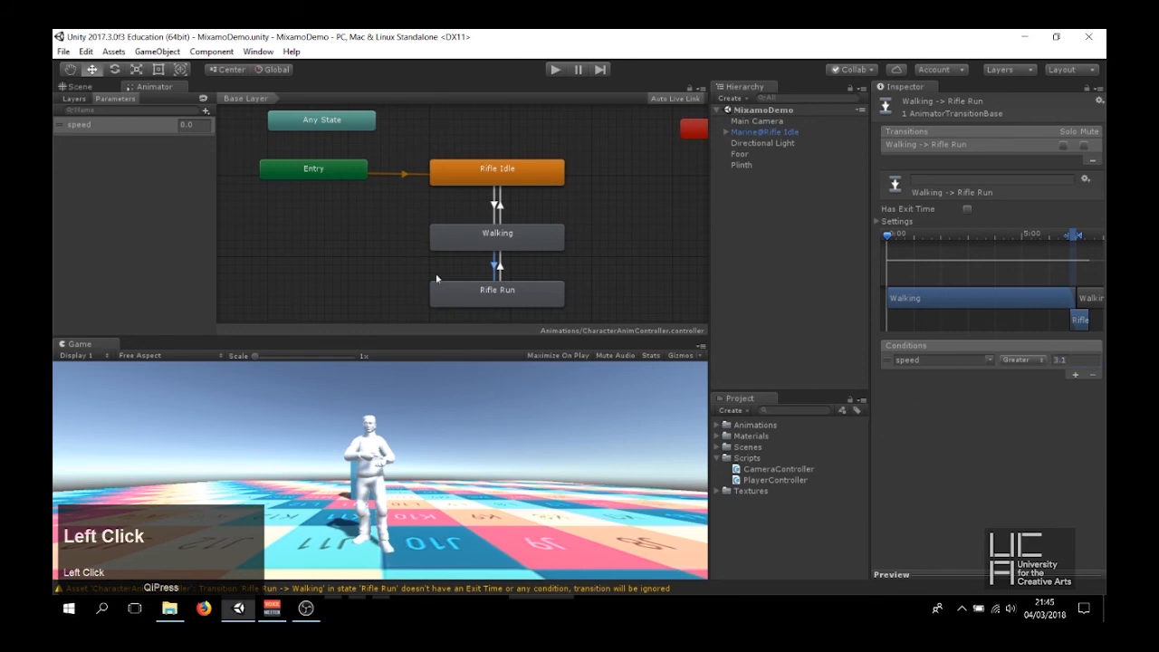
{"action": "left_click", "coordinate": [509, 295]}
{"action": "left_click", "coordinate": [511, 242]}
{"action": "left_click", "coordinate": [511, 167]}
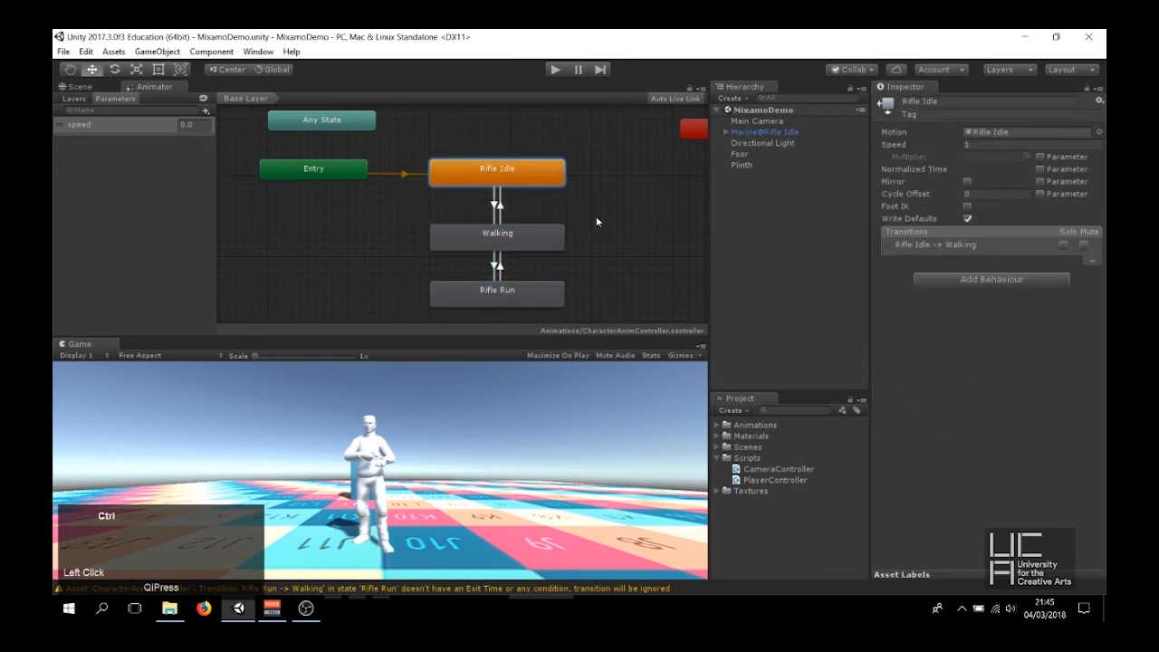
Save the scene, then briefly run the game in play mode and stop it
{"action": "key", "text": "ctrl+s"}
{"action": "left_click", "coordinate": [555, 70]}
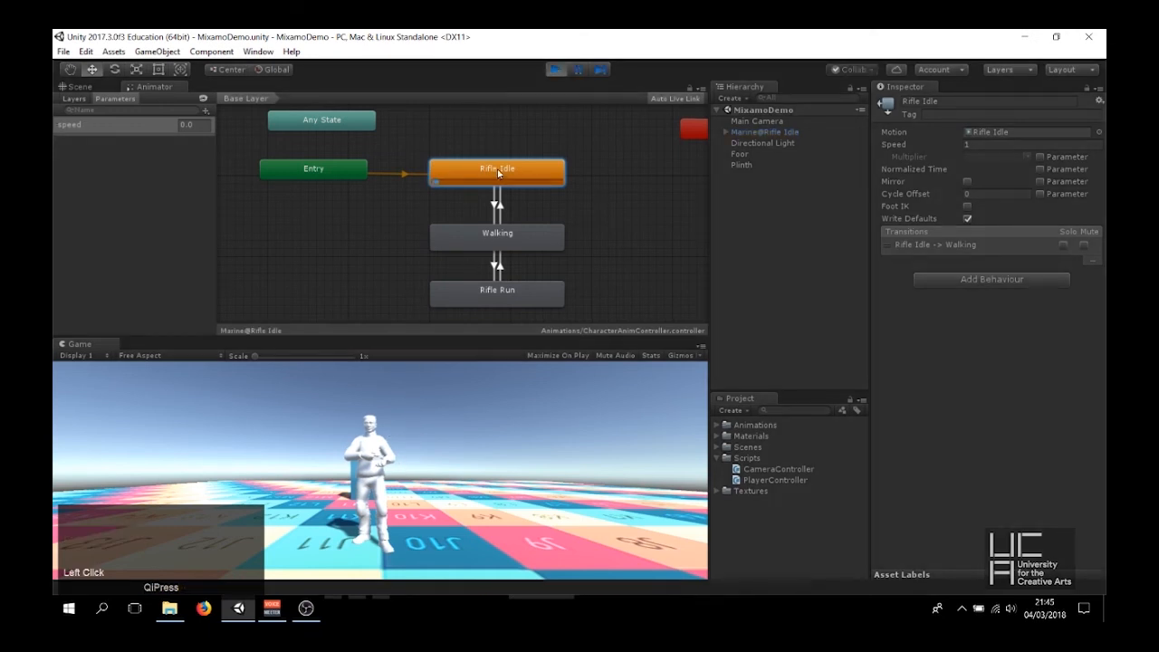
{"action": "left_click", "coordinate": [556, 71]}
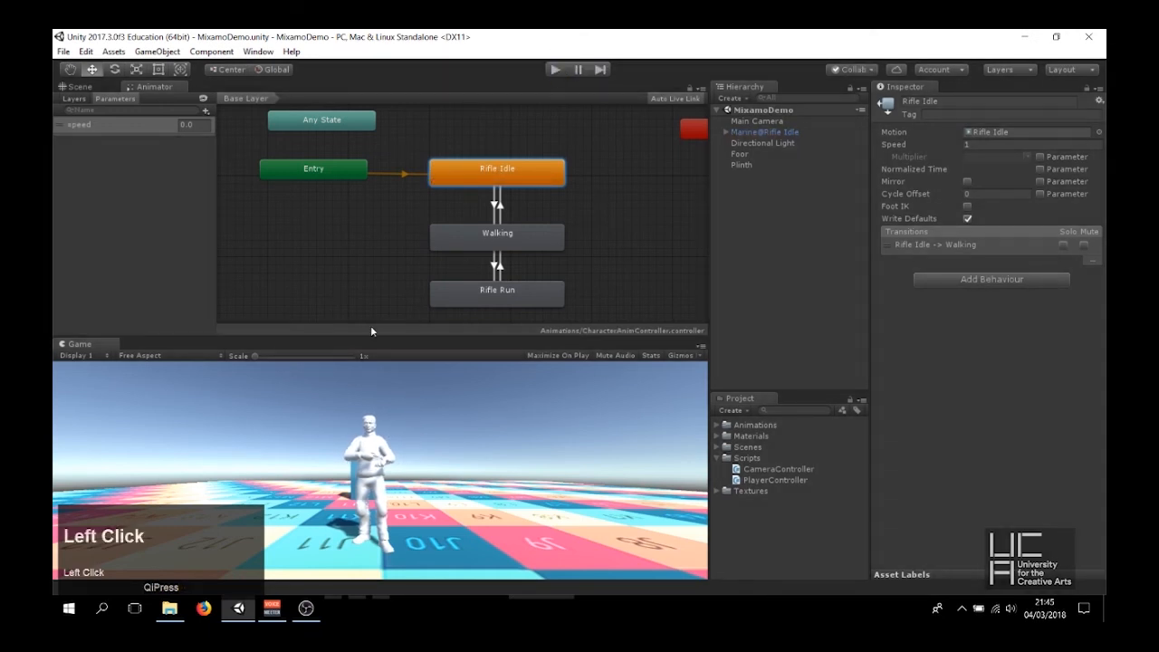
Open the PlayerController script in Visual Studio and examine the declaration of the private Animator field myAnimator
{"action": "left_click", "coordinate": [80, 87]}
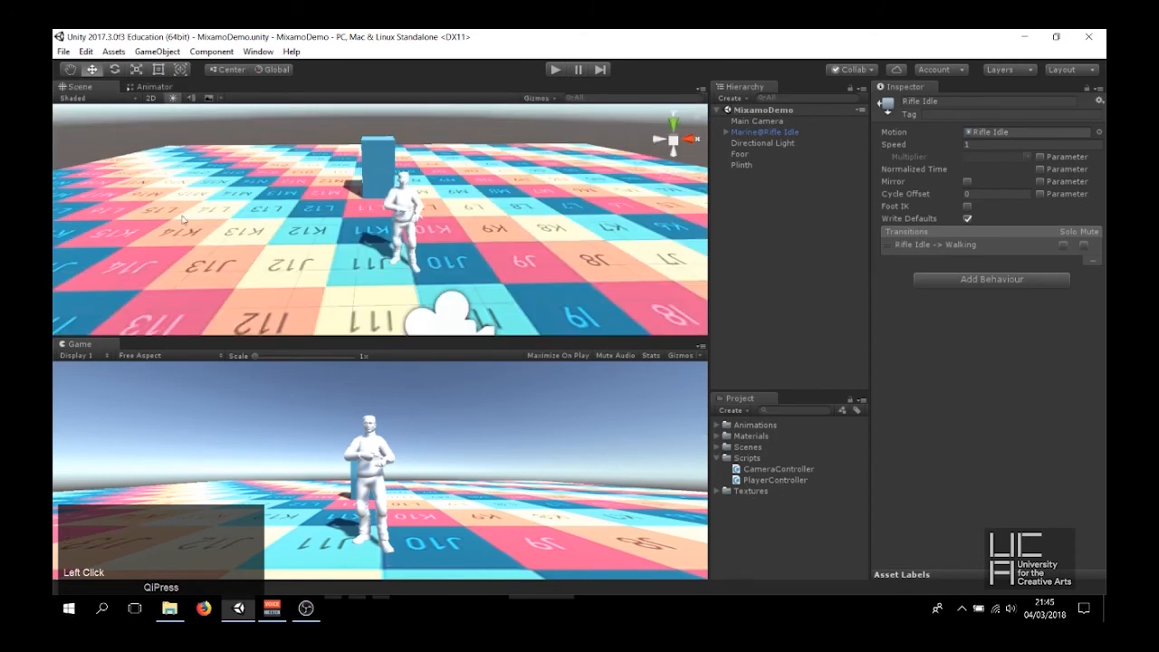
{"action": "scroll", "coordinate": [411, 164], "scroll_direction": "up", "scroll_amount": 2}
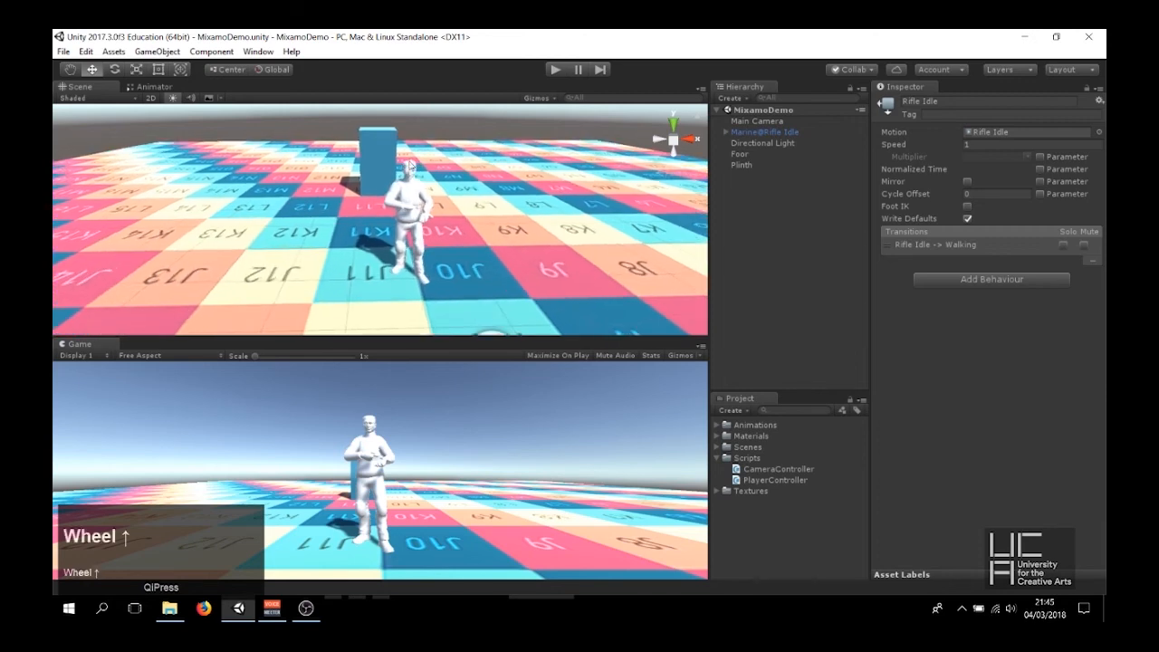
{"action": "double_click", "coordinate": [757, 483]}
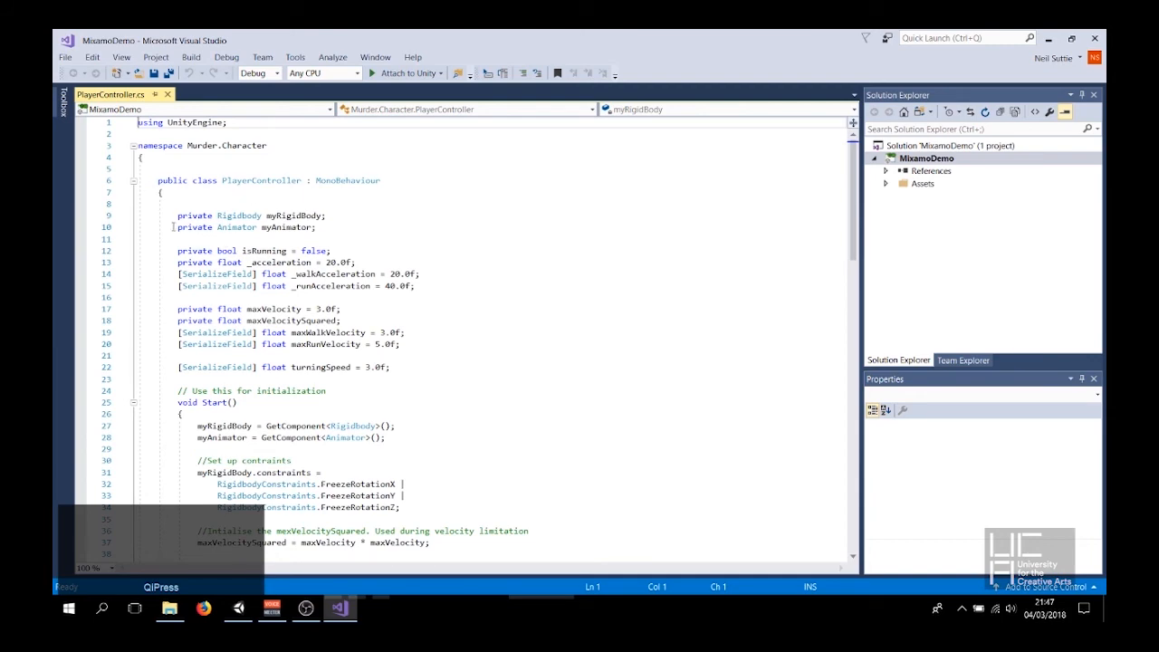
{"action": "left_click", "coordinate": [175, 226]}
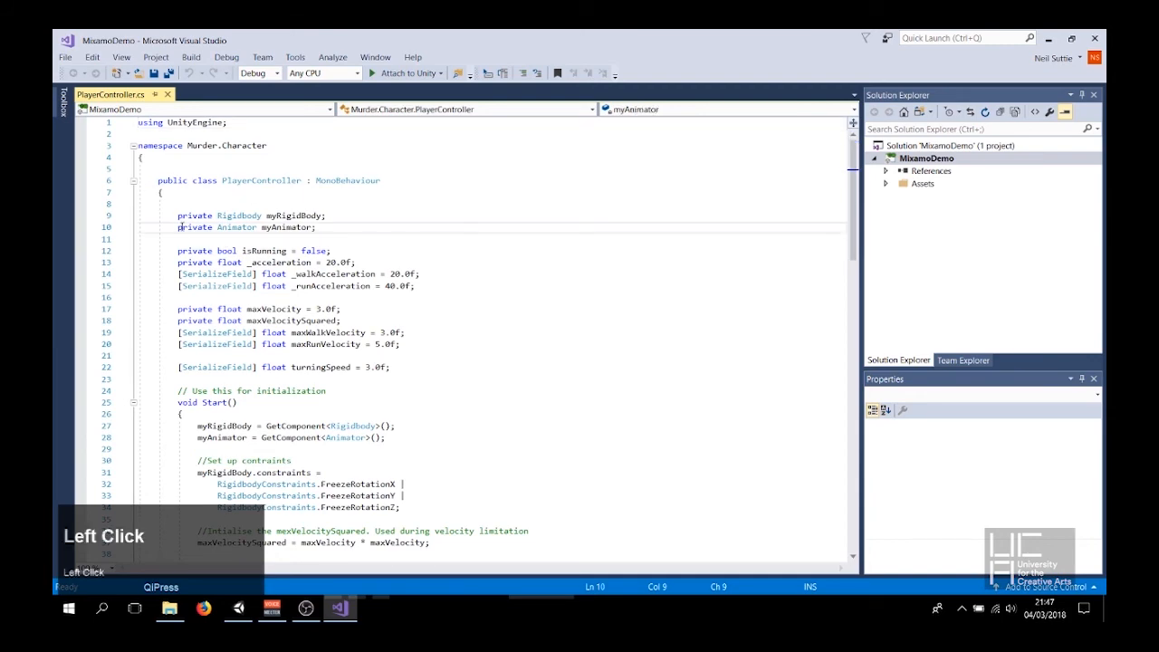
{"action": "scroll", "coordinate": [330, 268], "scroll_direction": "up", "scroll_amount": 5, "text": "ctrl"}
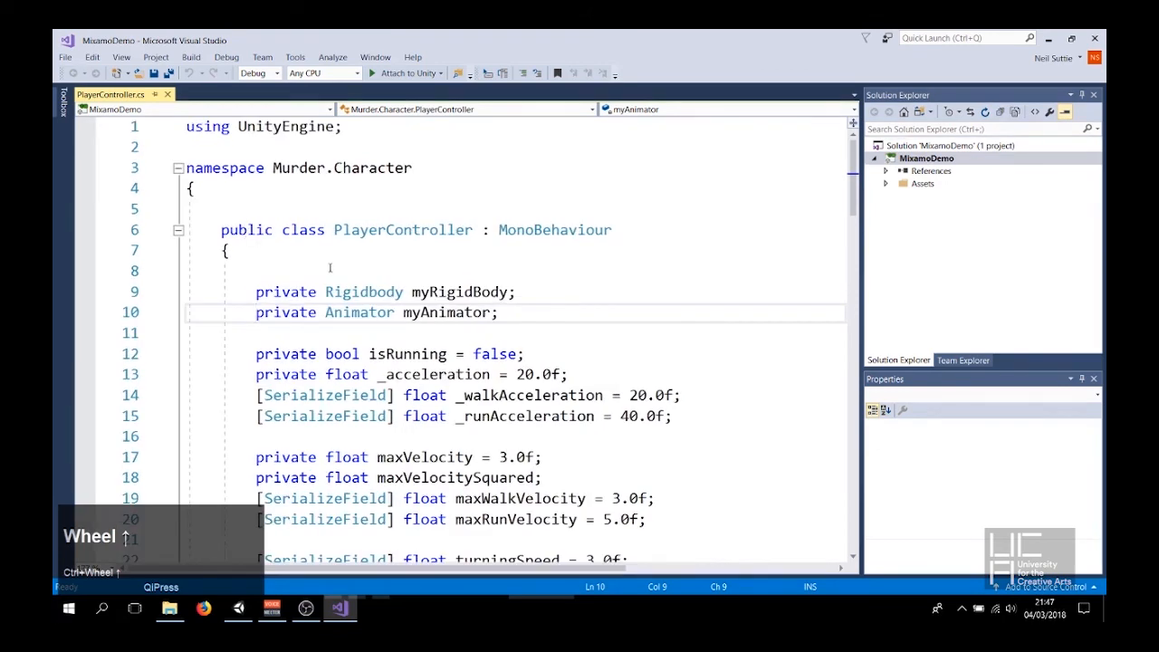
{"action": "scroll", "coordinate": [330, 268], "scroll_direction": "down", "scroll_amount": 1}
{"action": "left_click", "coordinate": [360, 188]}
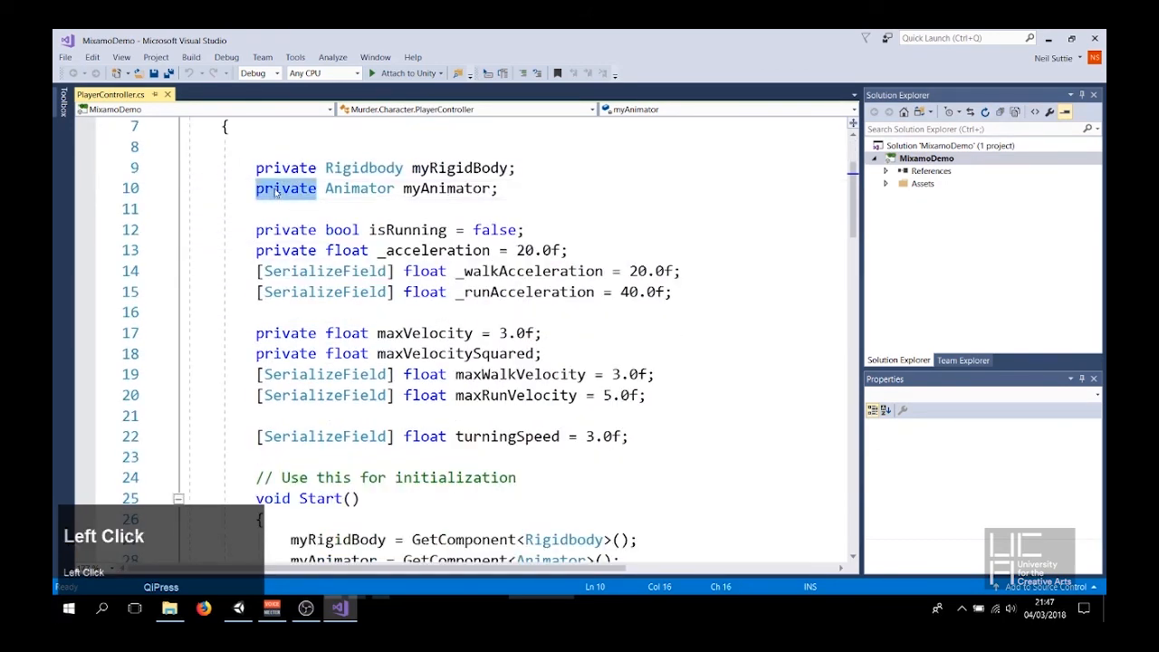
{"action": "double_click", "coordinate": [446, 188]}
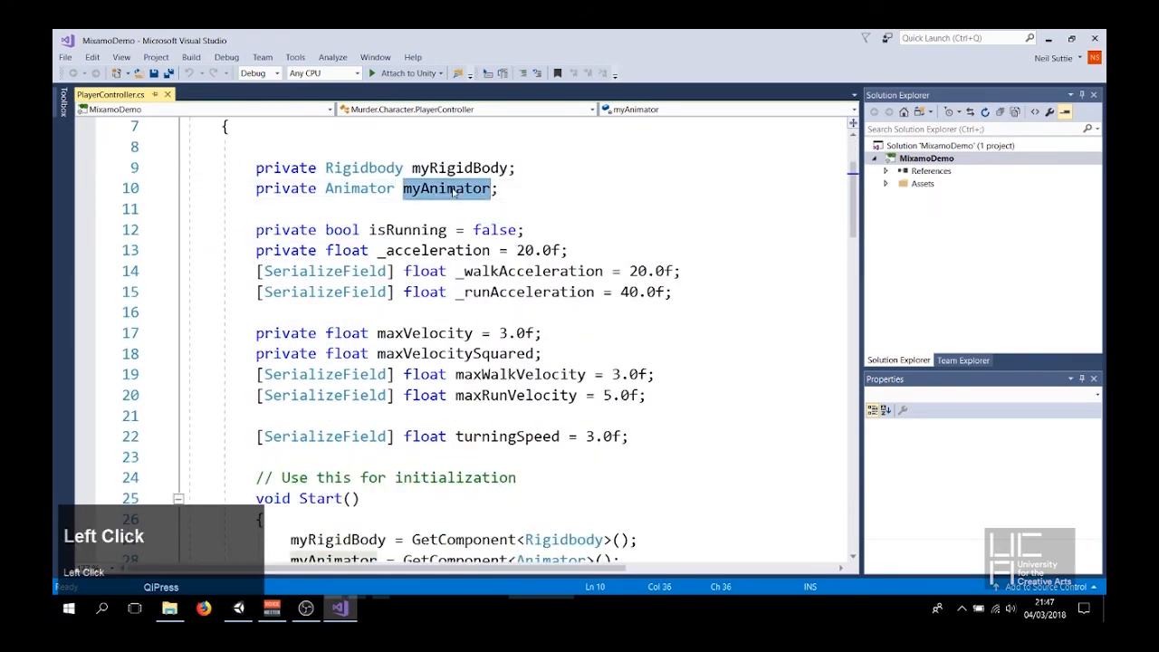
Examine how the Start method assigns myAnimator using GetComponent with the Animator type
{"action": "scroll", "coordinate": [441, 195], "scroll_direction": "down", "scroll_amount": 1}
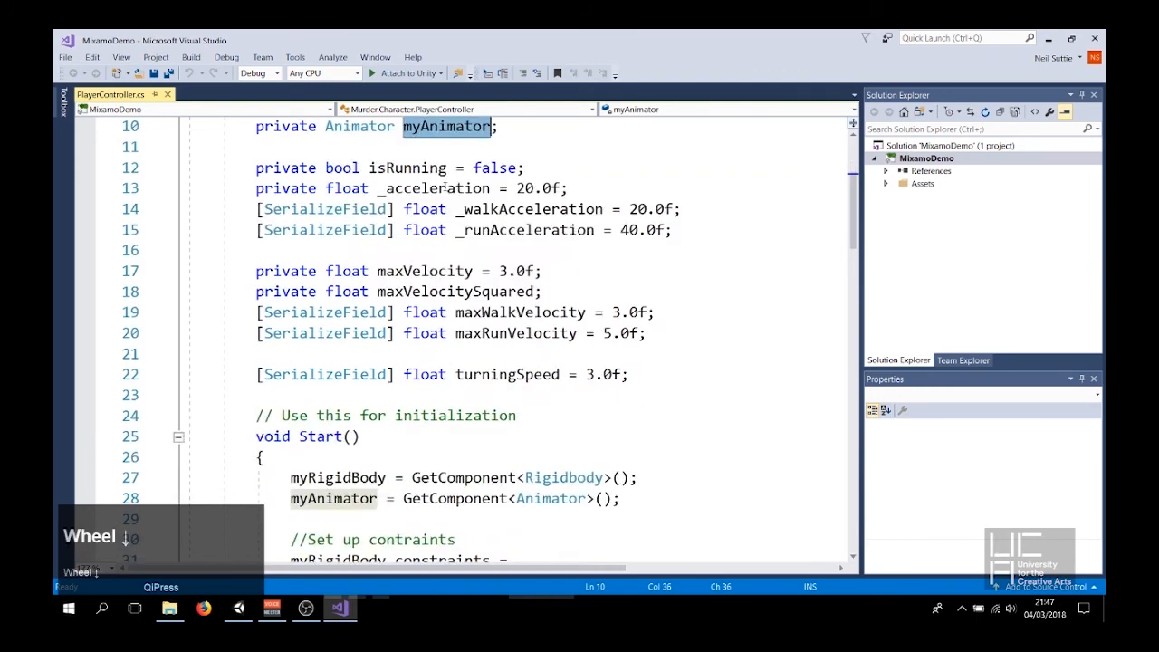
{"action": "scroll", "coordinate": [442, 188], "scroll_direction": "down", "scroll_amount": 5}
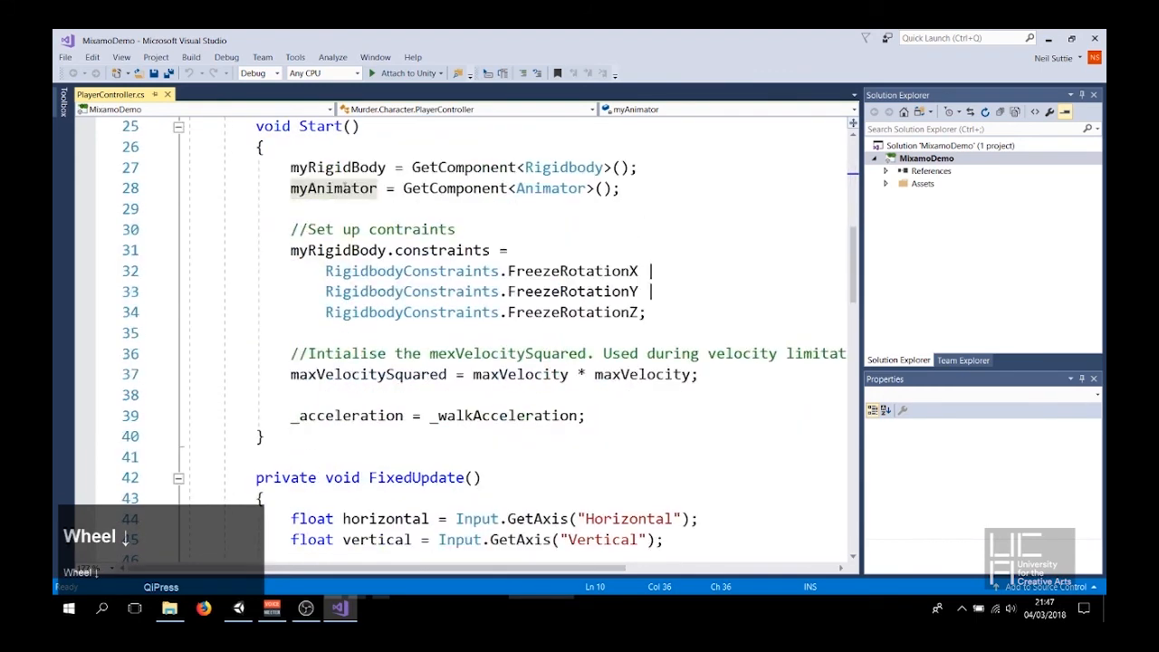
{"action": "scroll", "coordinate": [344, 188], "scroll_direction": "up", "scroll_amount": 1}
{"action": "double_click", "coordinate": [312, 251]}
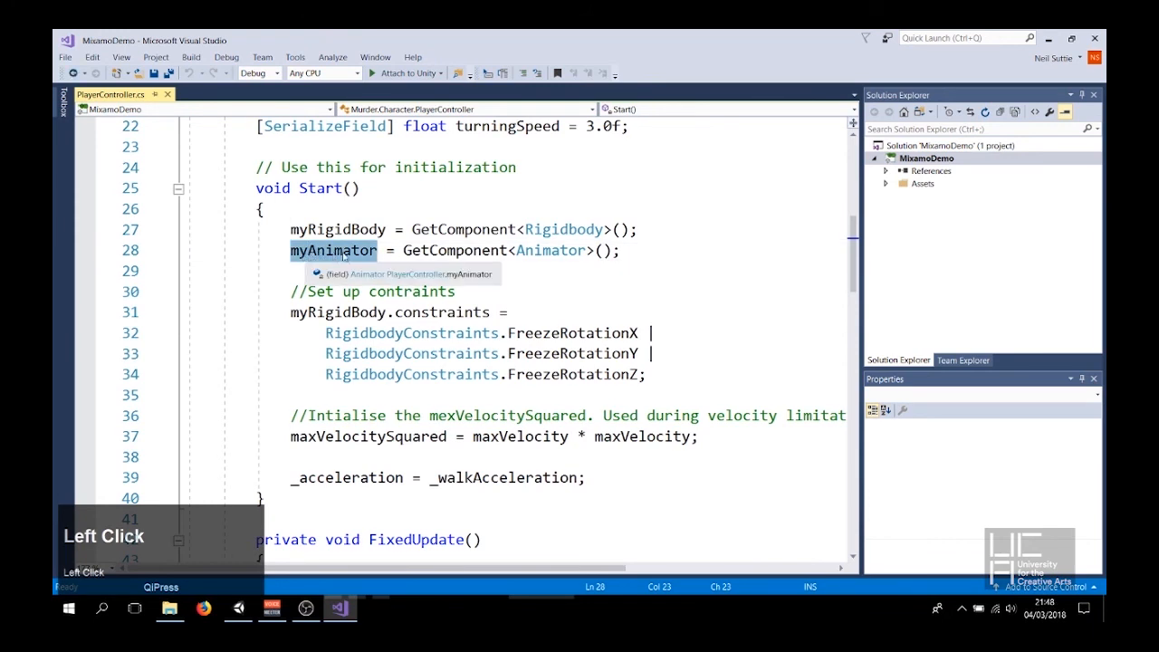
{"action": "double_click", "coordinate": [453, 250]}
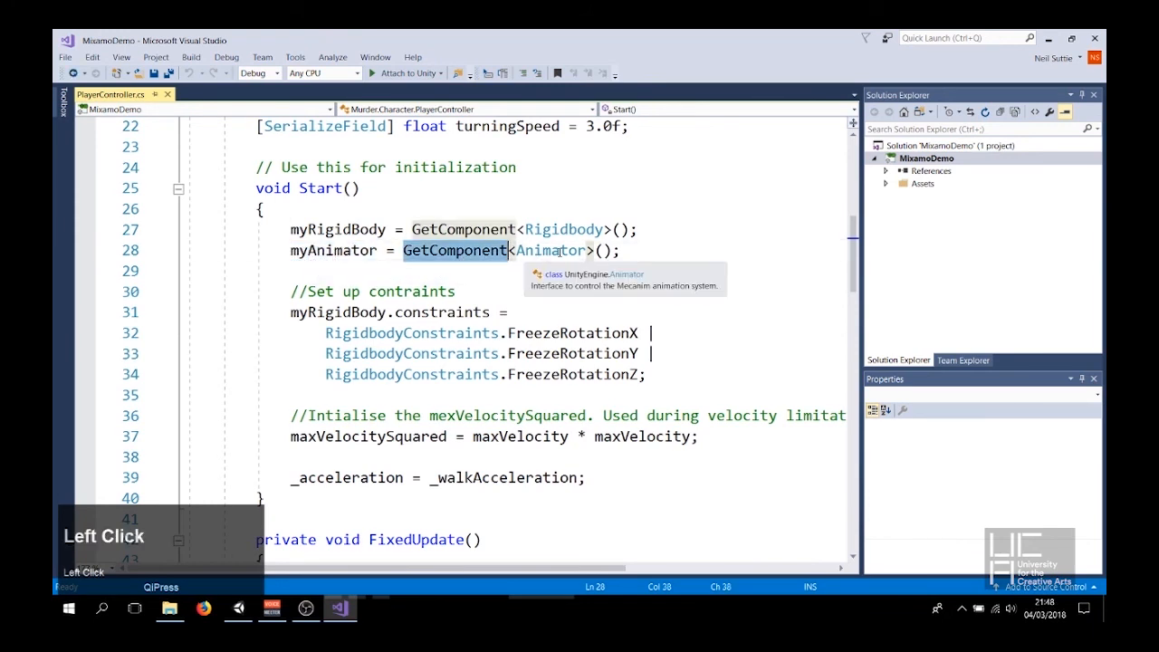
{"action": "triple_click", "coordinate": [561, 250]}
{"action": "left_click", "coordinate": [560, 251]}
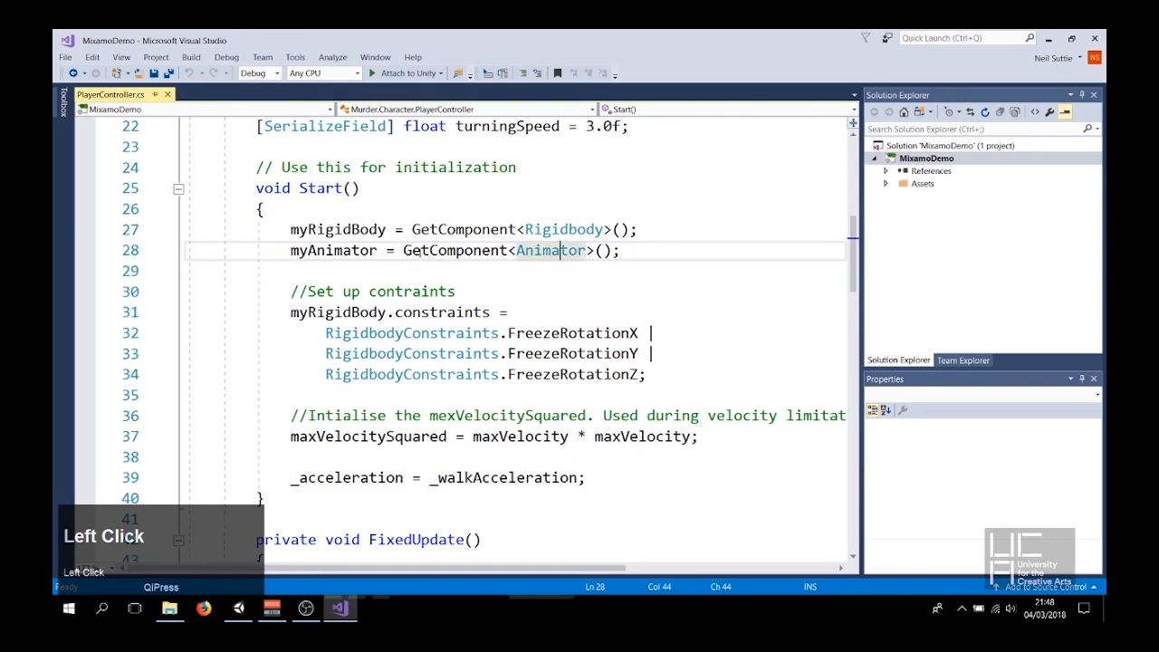
Examine the myAnimator.SetFloat call in FixedUpdate that passes the rigidbody's velocity magnitude to the "speed" parameter
{"action": "scroll", "coordinate": [448, 247], "scroll_direction": "down", "scroll_amount": 4}
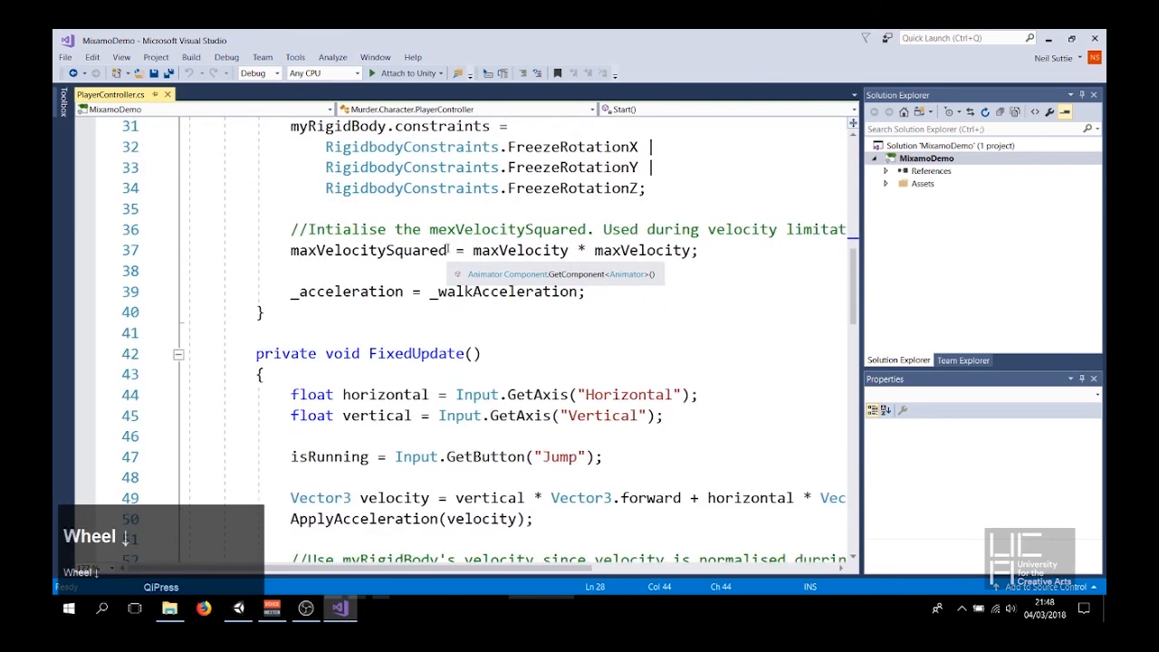
{"action": "scroll", "coordinate": [447, 247], "scroll_direction": "down", "scroll_amount": 3}
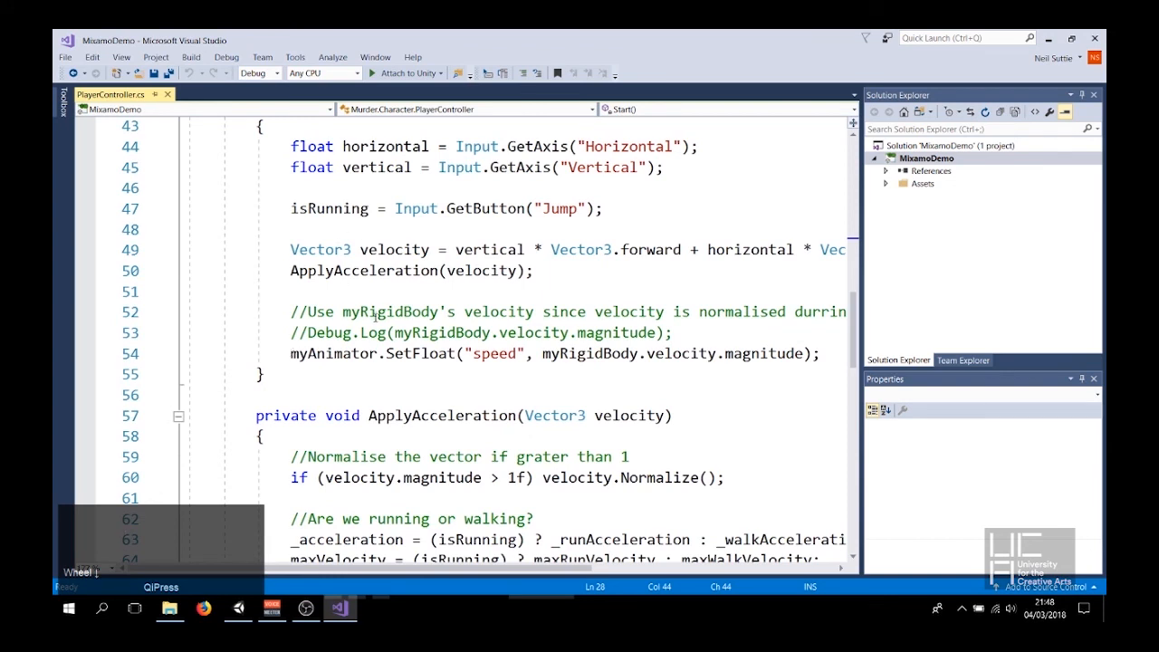
{"action": "left_click", "coordinate": [291, 254]}
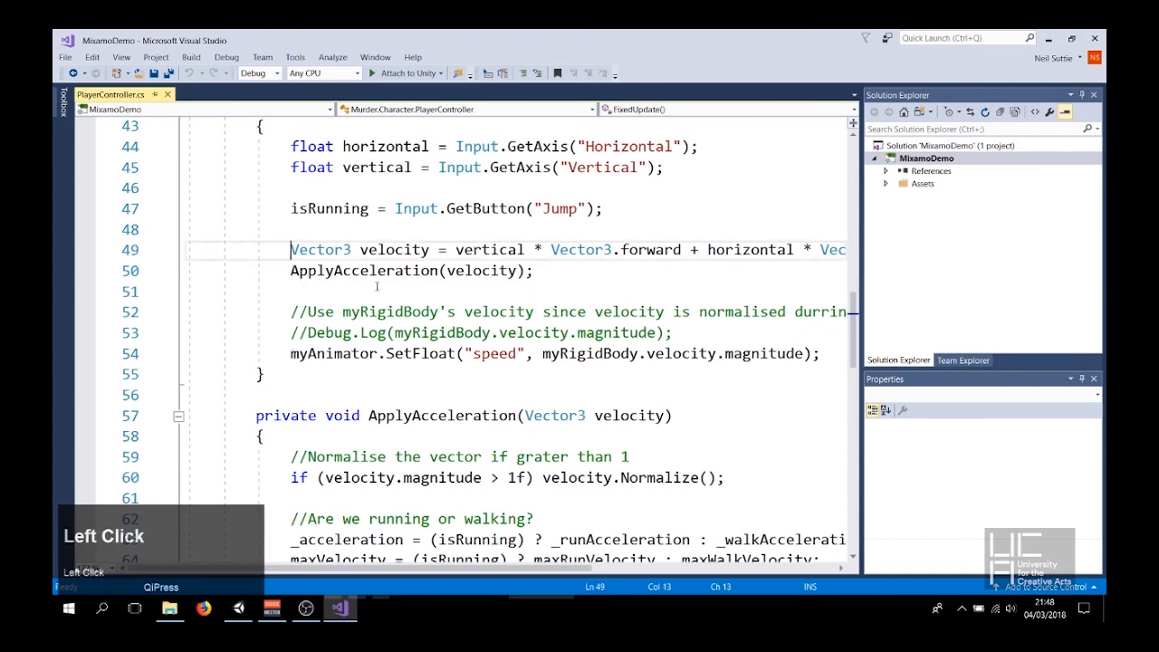
{"action": "left_click_drag", "start_coordinate": [291, 353], "coordinate": [381, 354]}
{"action": "double_click", "coordinate": [416, 353]}
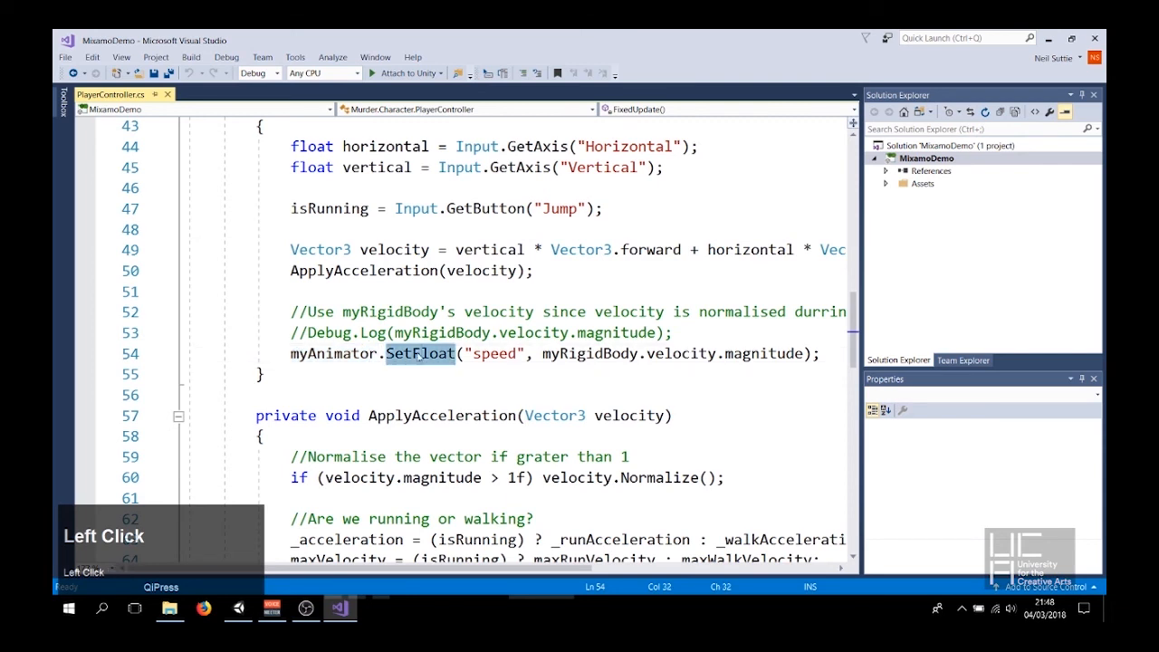
{"action": "left_click", "coordinate": [417, 353]}
{"action": "double_click", "coordinate": [418, 353]}
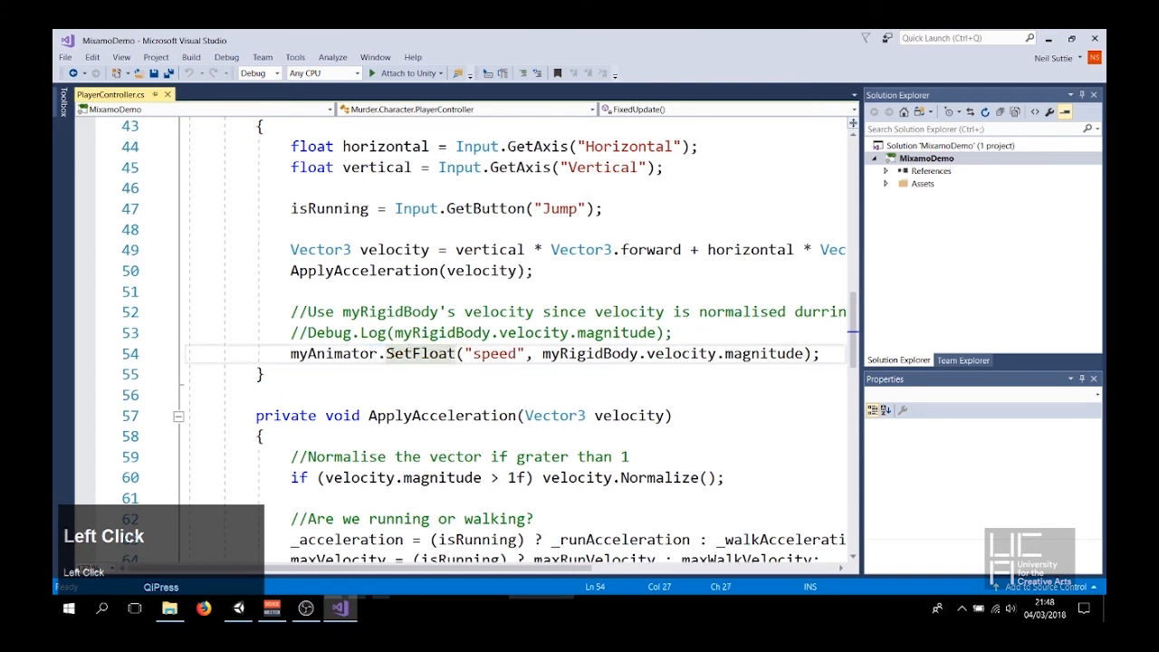
{"action": "left_click", "coordinate": [413, 355]}
{"action": "left_click", "coordinate": [466, 354]}
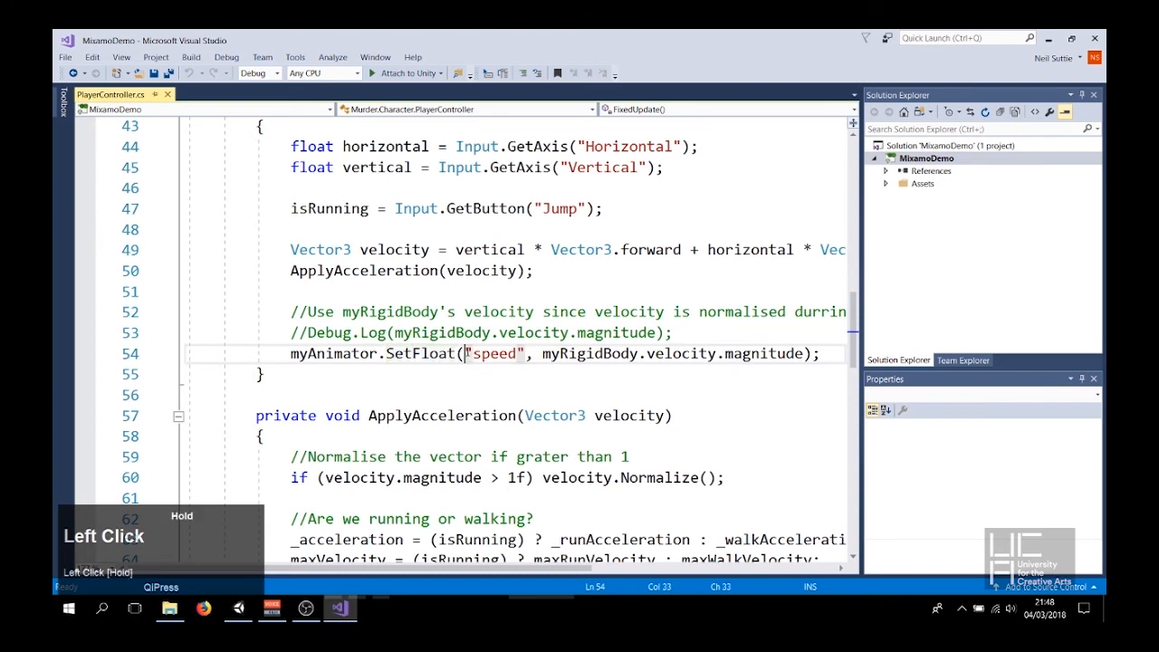
{"action": "left_click_drag", "start_coordinate": [453, 353], "coordinate": [833, 350]}
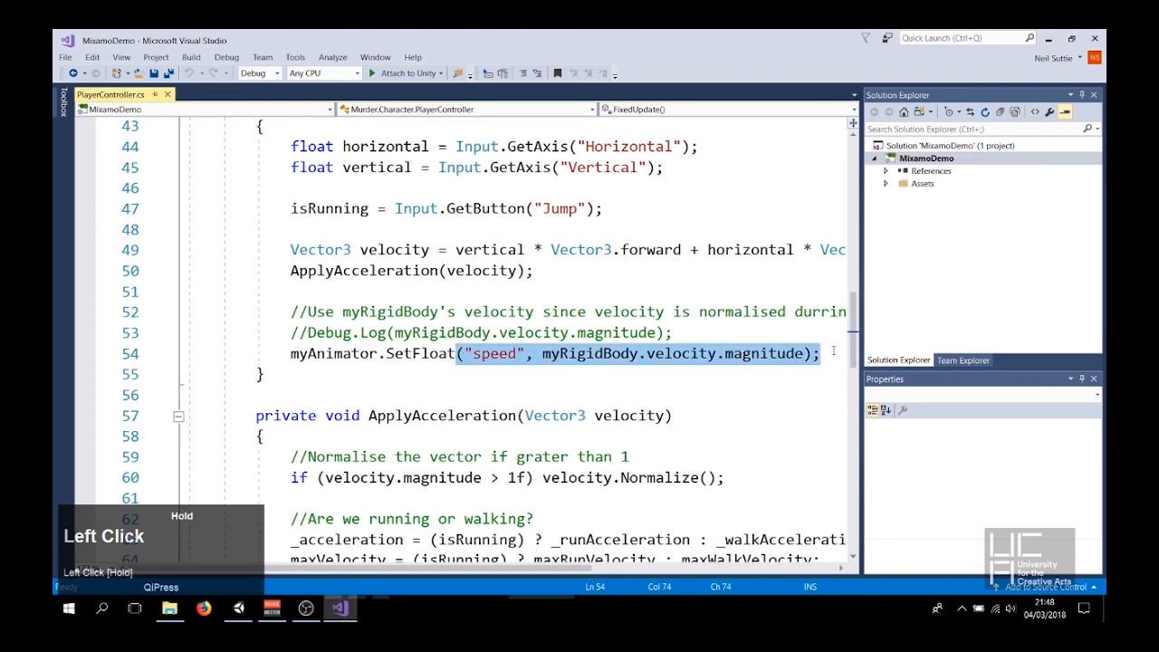
Examine the "speed" parameter name passed as the first argument of the myAnimator.SetFloat call
{"action": "left_click", "coordinate": [619, 358]}
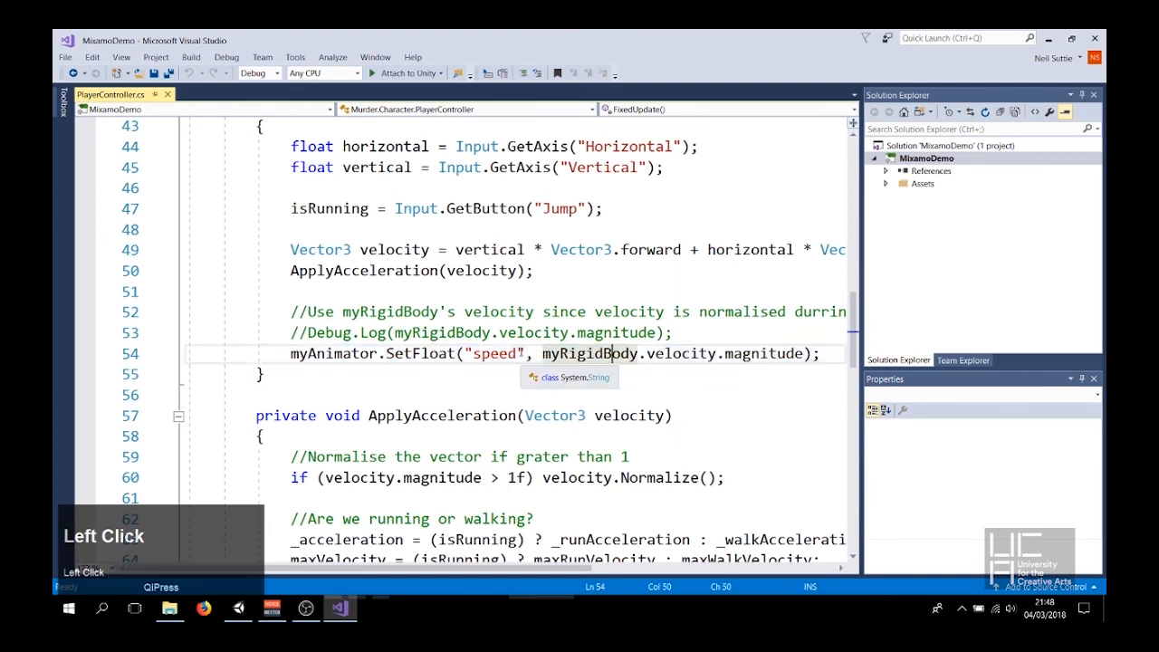
{"action": "left_click", "coordinate": [523, 353]}
{"action": "left_click_drag", "start_coordinate": [525, 353], "coordinate": [466, 354]}
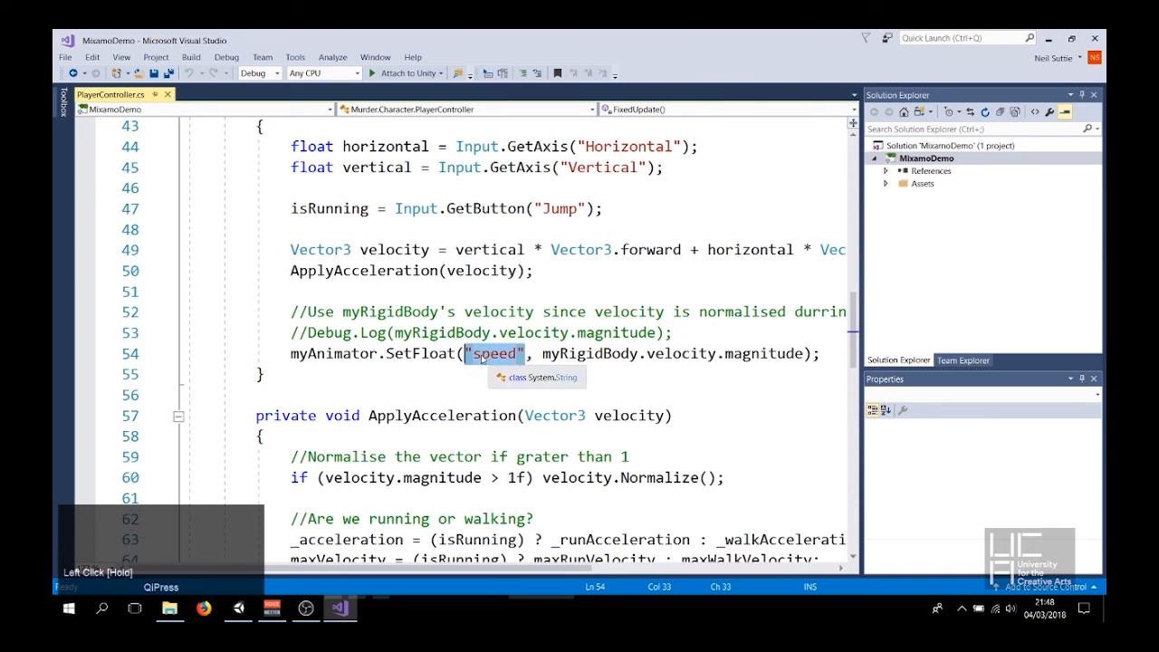
{"action": "left_click_drag", "start_coordinate": [464, 354], "coordinate": [490, 354]}
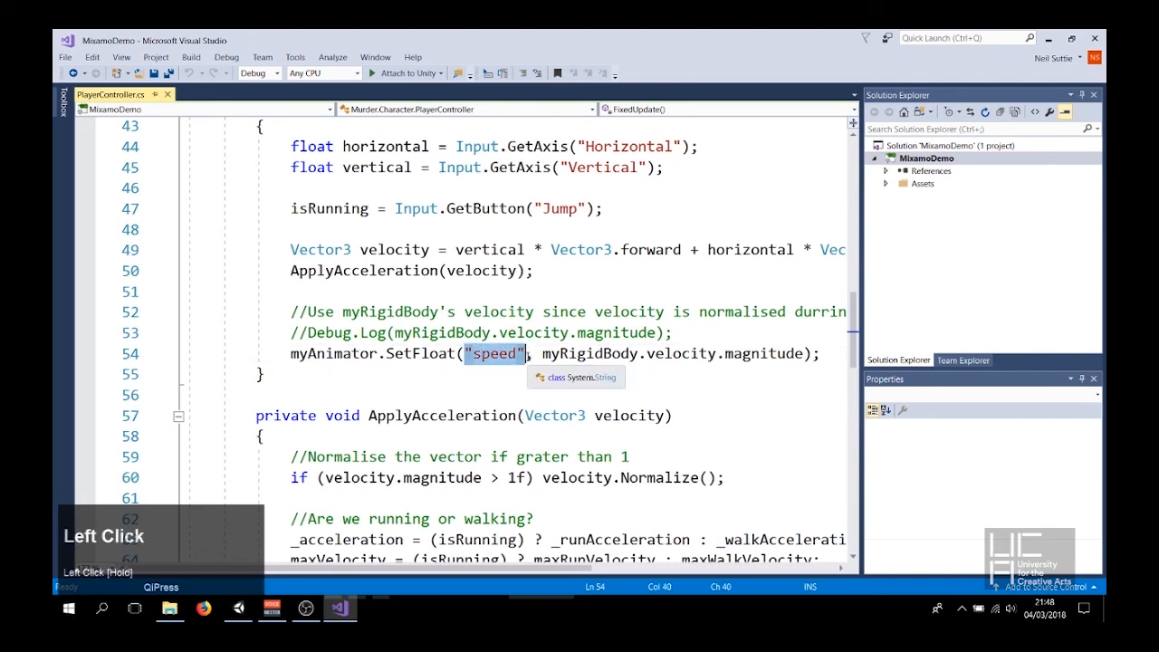
{"action": "left_click", "coordinate": [529, 353]}
{"action": "left_click", "coordinate": [499, 353]}
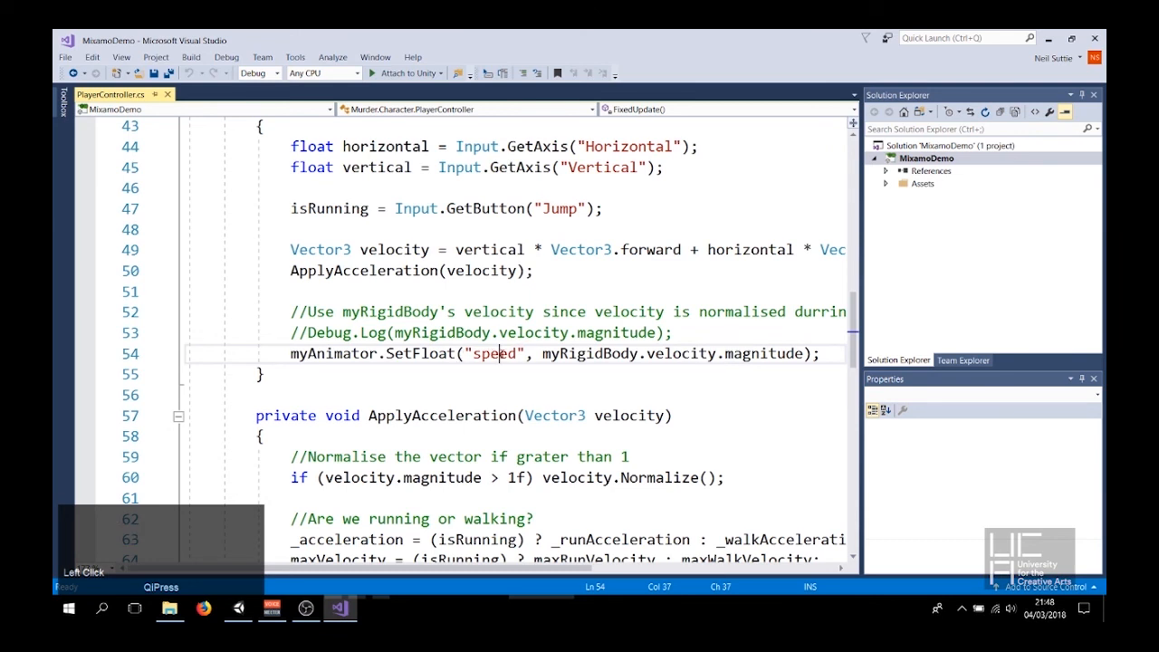
Examine the second SetFloat argument, myRigidBody.velocity.magnitude, looking at its velocity and magnitude parts
{"action": "left_click_drag", "start_coordinate": [543, 355], "coordinate": [804, 355]}
{"action": "triple_click", "coordinate": [634, 359]}
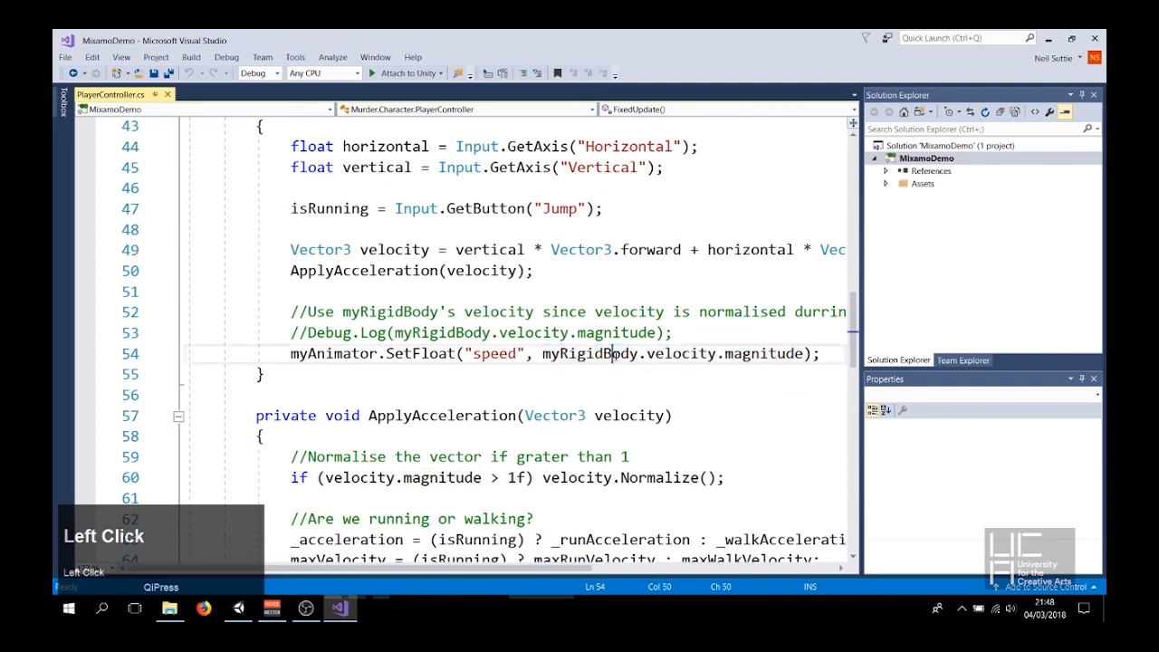
{"action": "double_click", "coordinate": [681, 354]}
{"action": "double_click", "coordinate": [768, 354]}
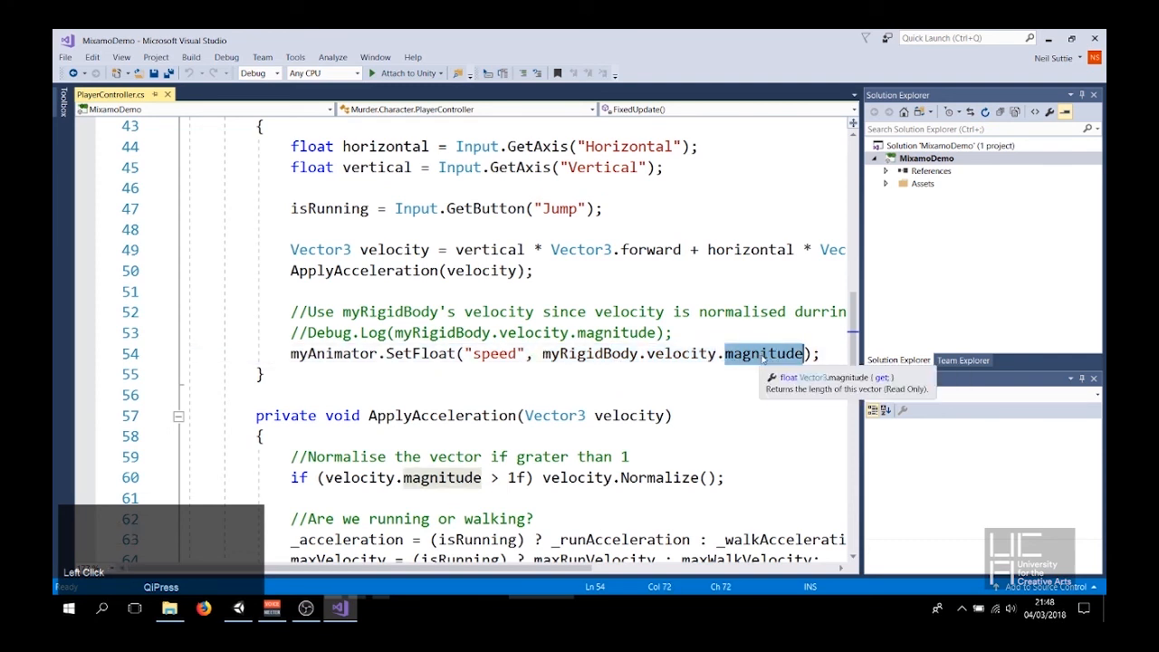
{"action": "left_click", "coordinate": [725, 354]}
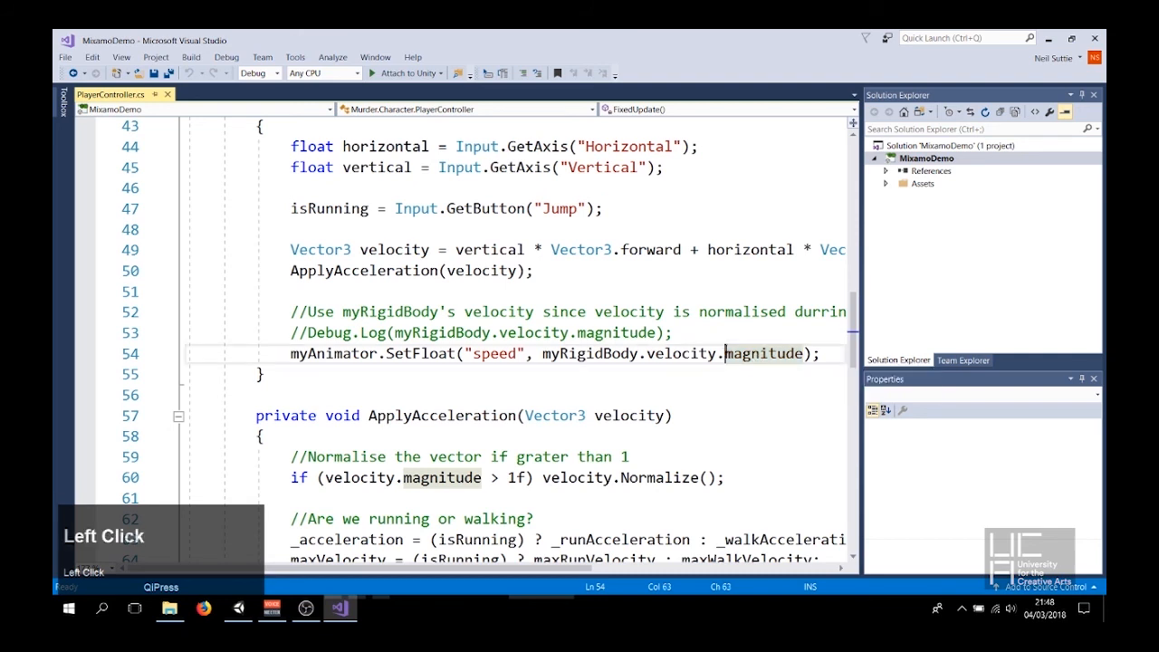
{"action": "left_click", "coordinate": [804, 354]}
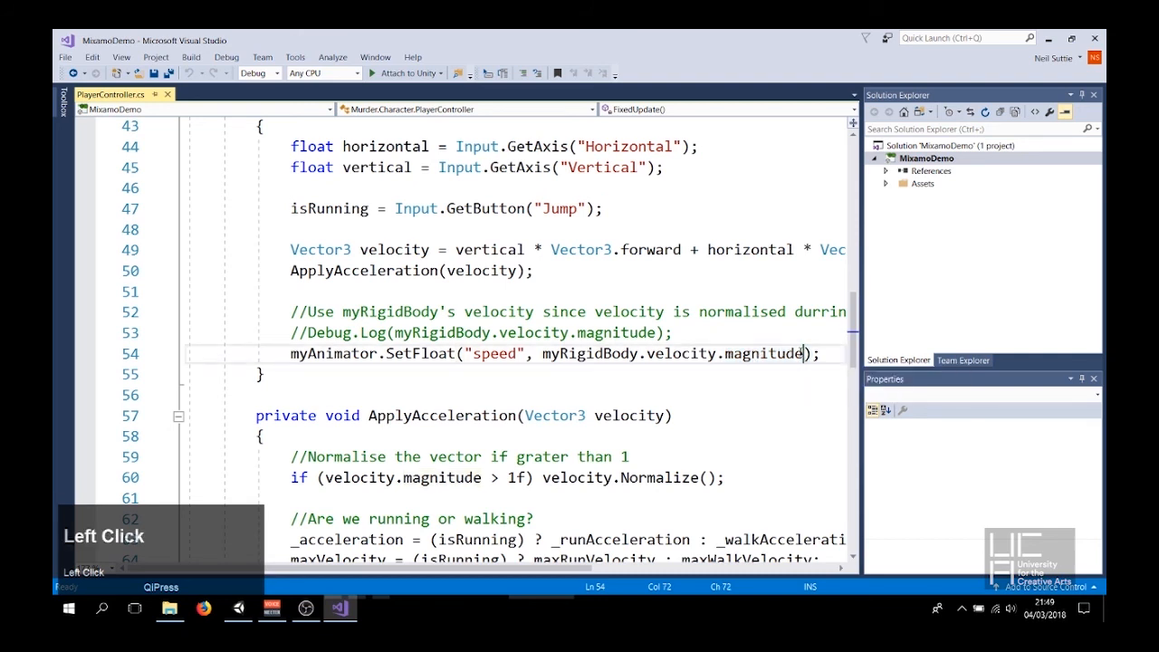
{"action": "double_click", "coordinate": [784, 354]}
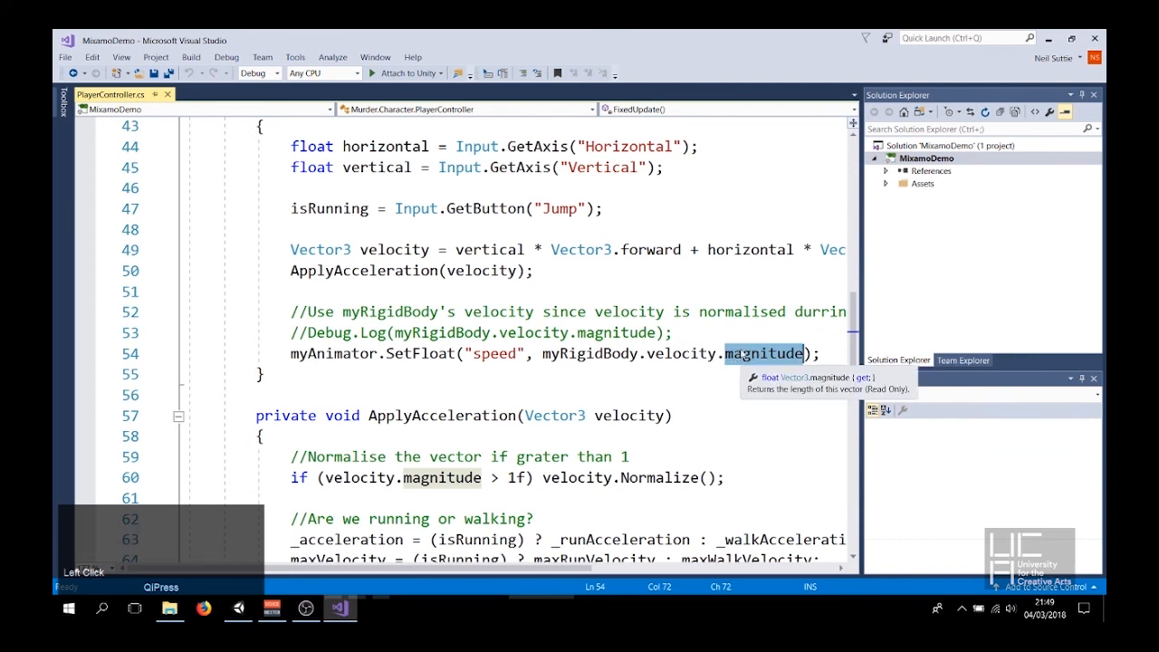
{"action": "left_click", "coordinate": [741, 354]}
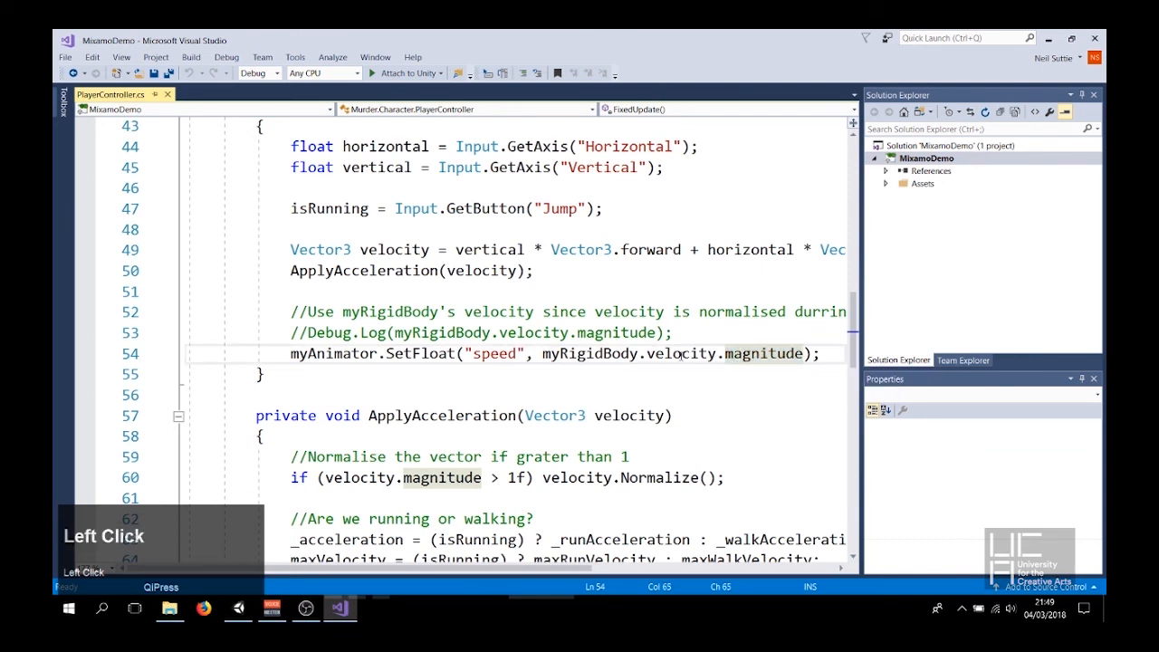
Select the whole myAnimator.SetFloat line in FixedUpdate and save the PlayerController script
{"action": "triple_click", "coordinate": [681, 354]}
{"action": "triple_click", "coordinate": [680, 354]}
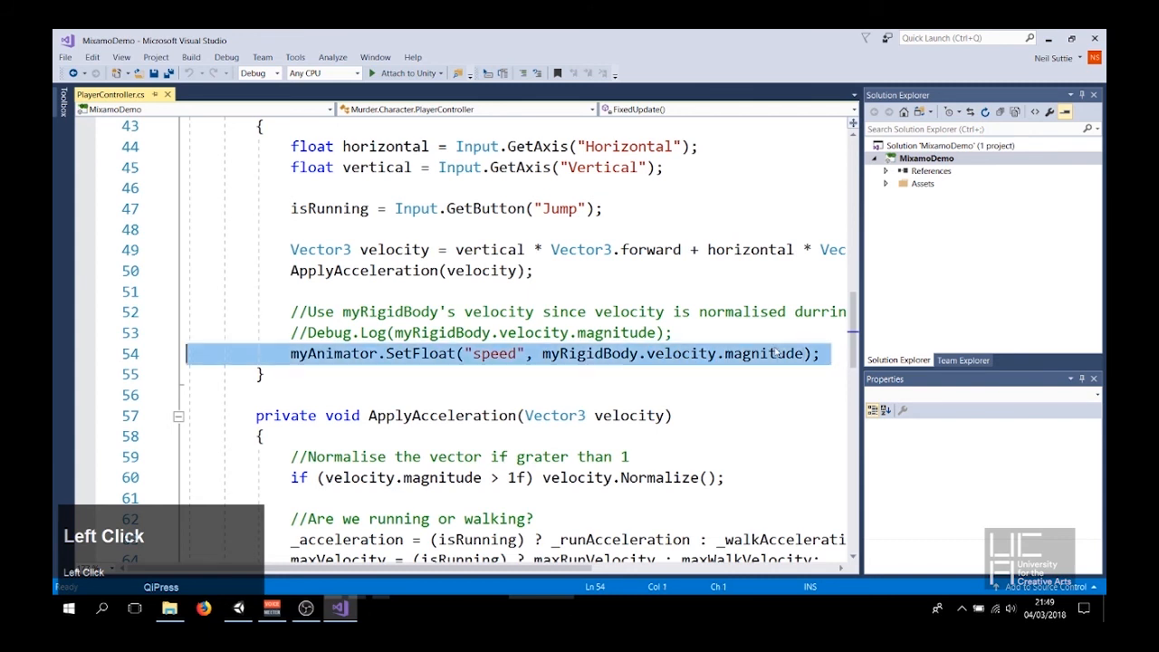
{"action": "key", "text": "ctrl+s"}
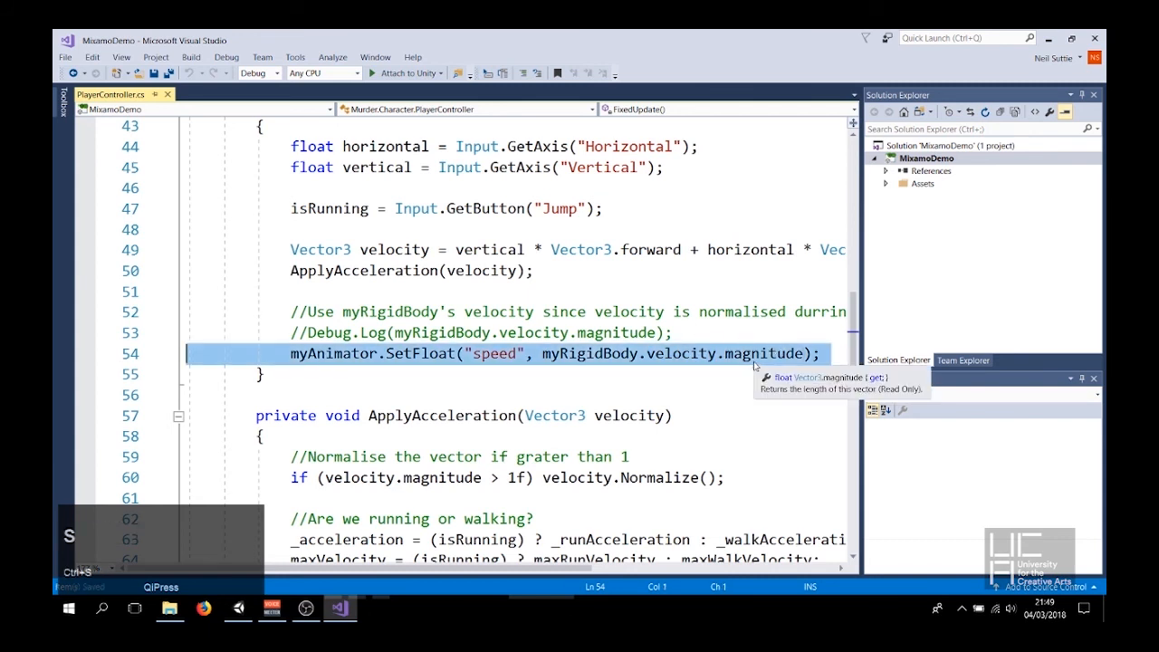
{"action": "double_click", "coordinate": [755, 356]}
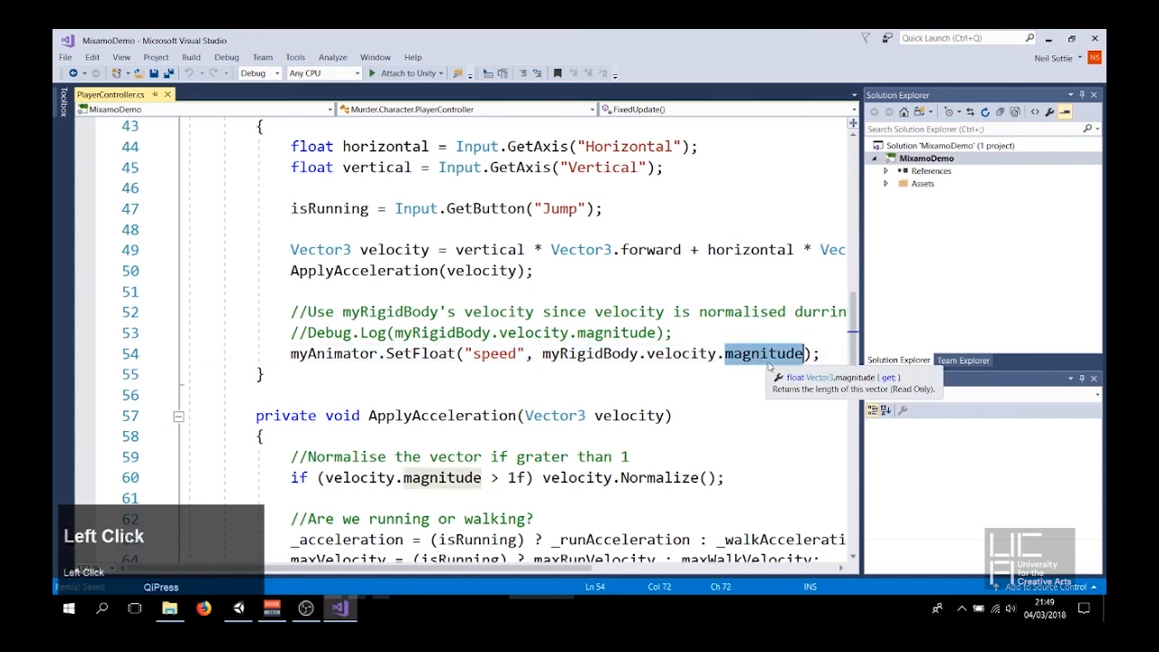
Review the myAnimator field declaration and its GetComponent<Animator>() assignment in the Start method
{"action": "scroll", "coordinate": [760, 362], "scroll_direction": "up", "scroll_amount": 14}
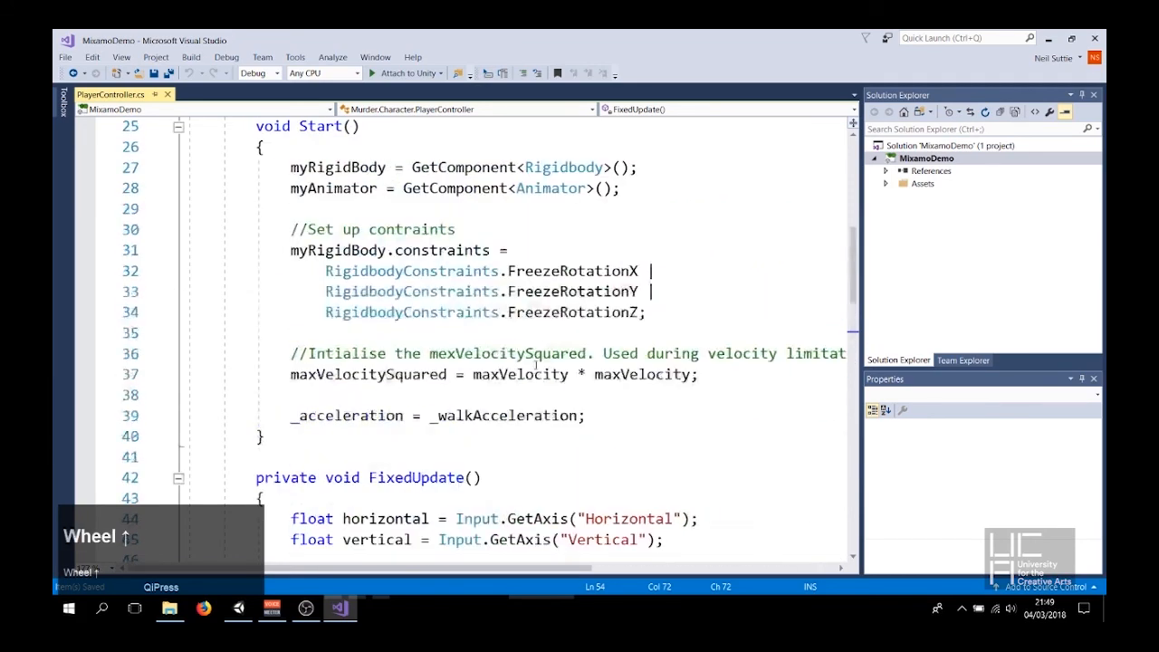
{"action": "left_click_drag", "start_coordinate": [256, 312], "coordinate": [639, 301]}
{"action": "scroll", "coordinate": [387, 305], "scroll_direction": "down", "scroll_amount": 9}
{"action": "scroll", "coordinate": [373, 292], "scroll_direction": "up", "scroll_amount": 2}
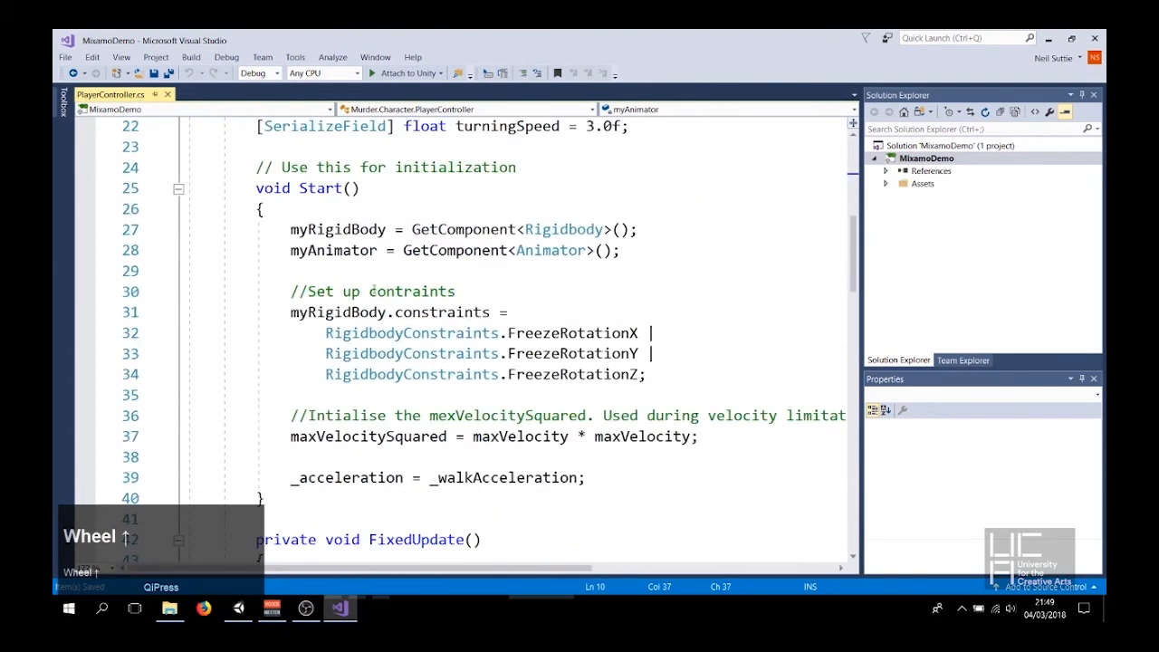
{"action": "left_click_drag", "start_coordinate": [288, 251], "coordinate": [654, 244]}
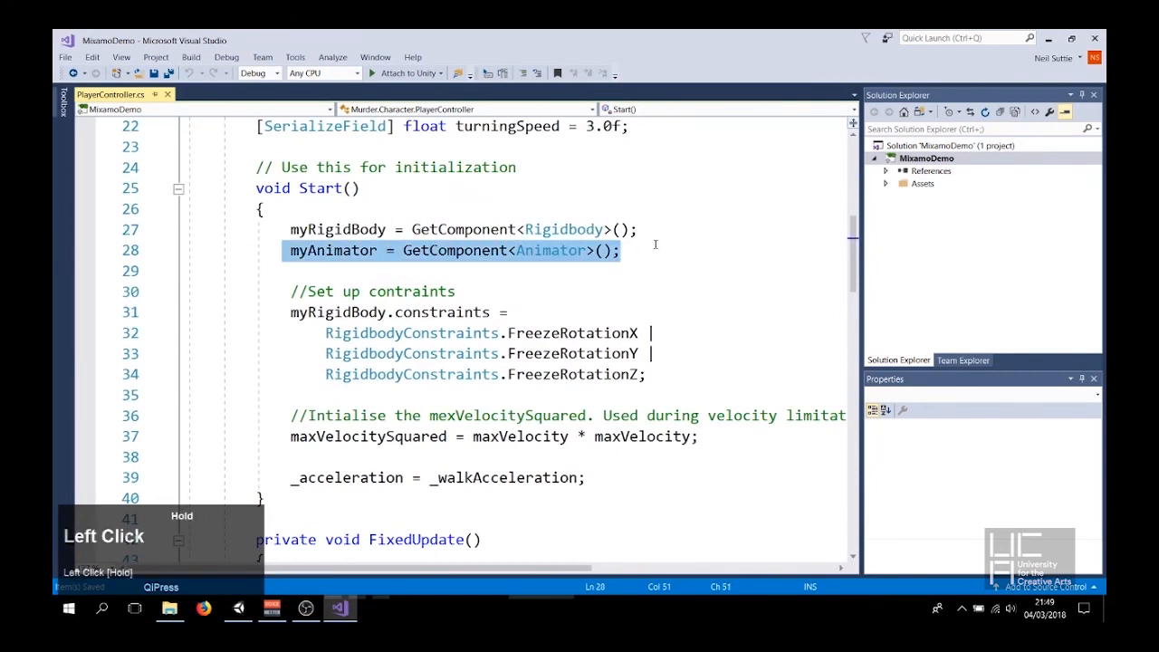
{"action": "left_click", "coordinate": [490, 250]}
Review the complete myAnimator.SetFloat call in FixedUpdate, including its "speed" and velocity magnitude arguments
{"action": "scroll", "coordinate": [553, 250], "scroll_direction": "down", "scroll_amount": 4}
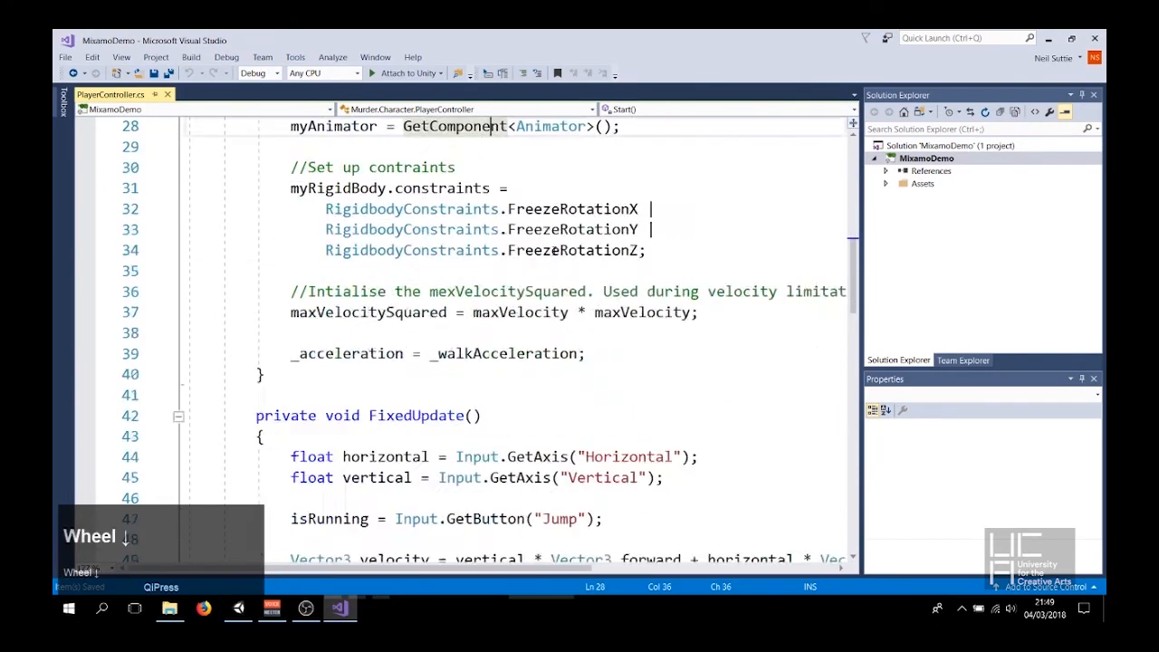
{"action": "scroll", "coordinate": [554, 251], "scroll_direction": "down", "scroll_amount": 4}
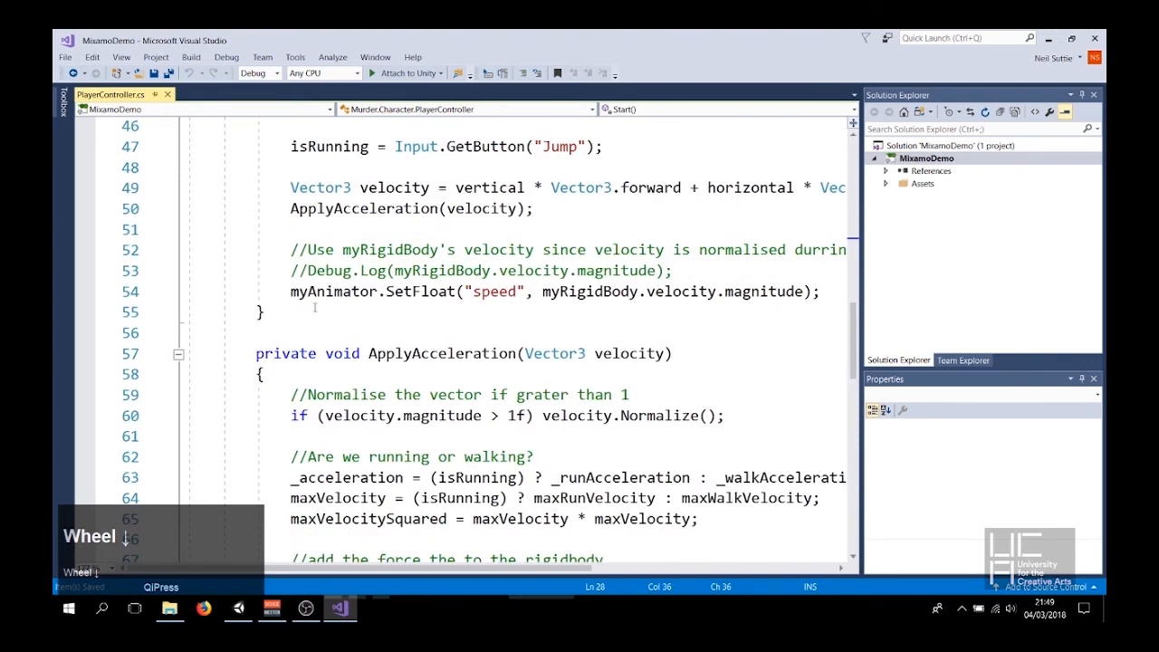
{"action": "left_click_drag", "start_coordinate": [291, 291], "coordinate": [545, 291]}
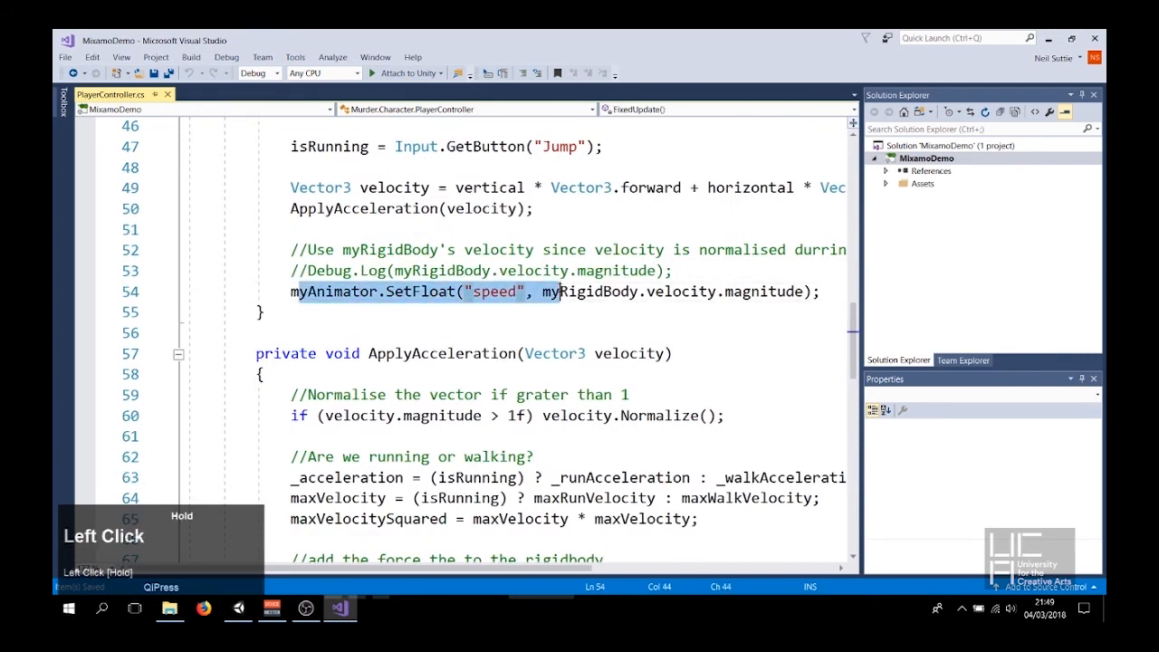
{"action": "left_click", "coordinate": [463, 292]}
{"action": "left_click_drag", "start_coordinate": [386, 291], "coordinate": [803, 289]}
{"action": "left_click", "coordinate": [513, 291]}
{"action": "double_click", "coordinate": [512, 291]}
{"action": "scroll", "coordinate": [658, 300], "scroll_direction": "up", "scroll_amount": 1}
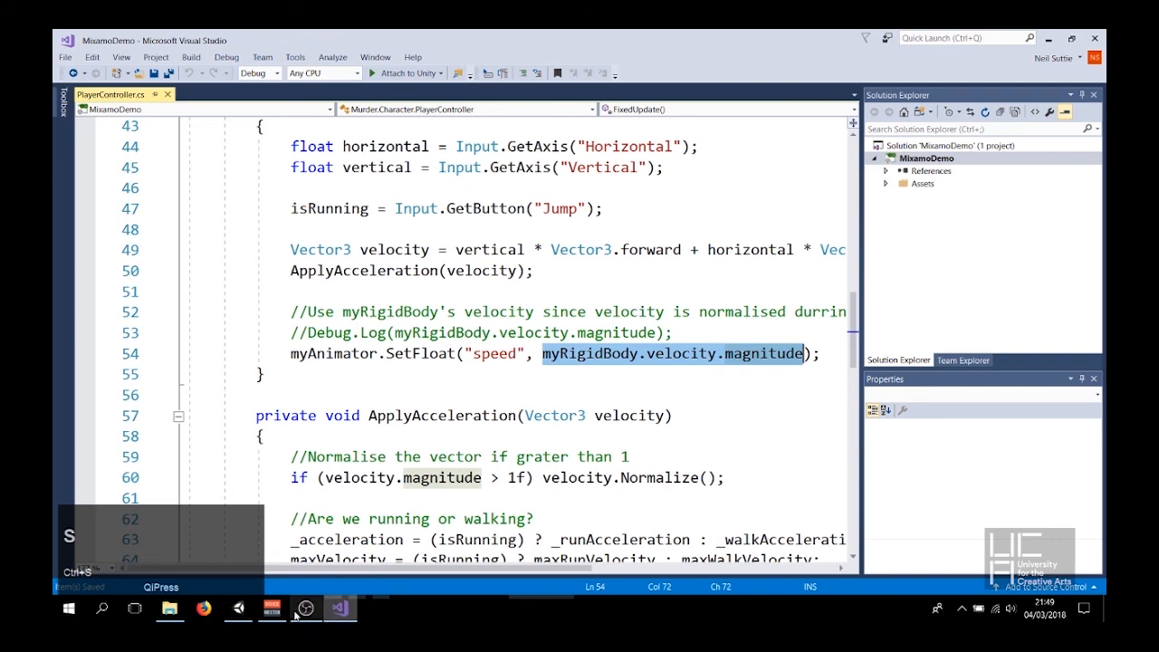
Switch to Unity, start play mode and walk the marine around the floor in different directions to test the walking animation
{"action": "left_click", "coordinate": [240, 609]}
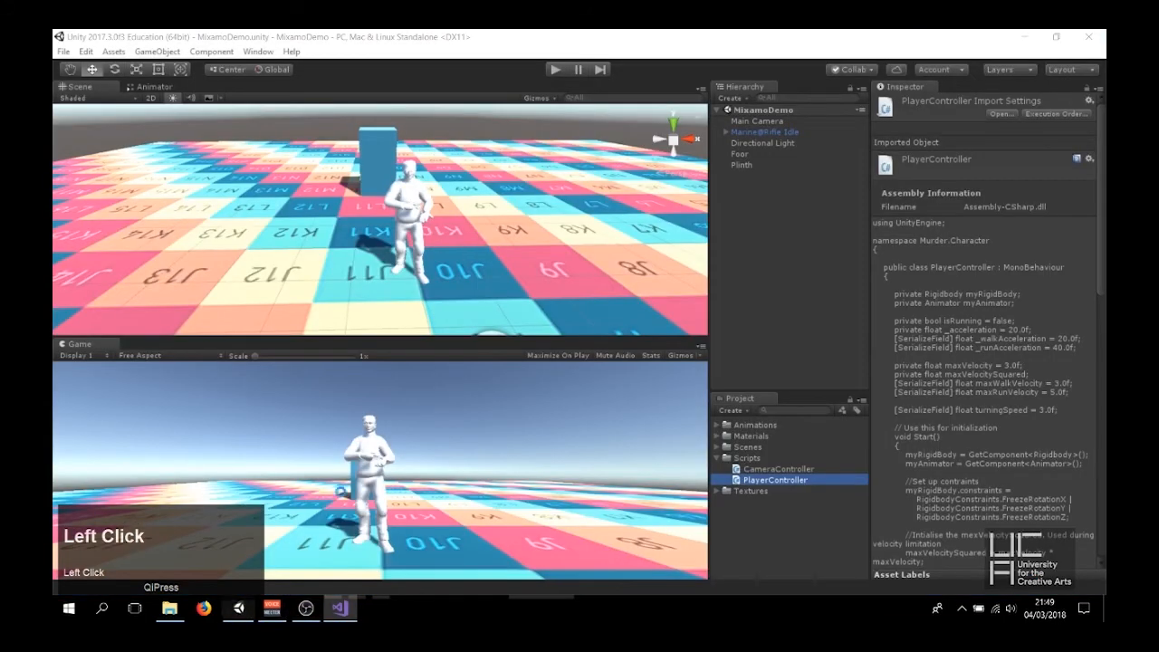
{"action": "left_click", "coordinate": [556, 70]}
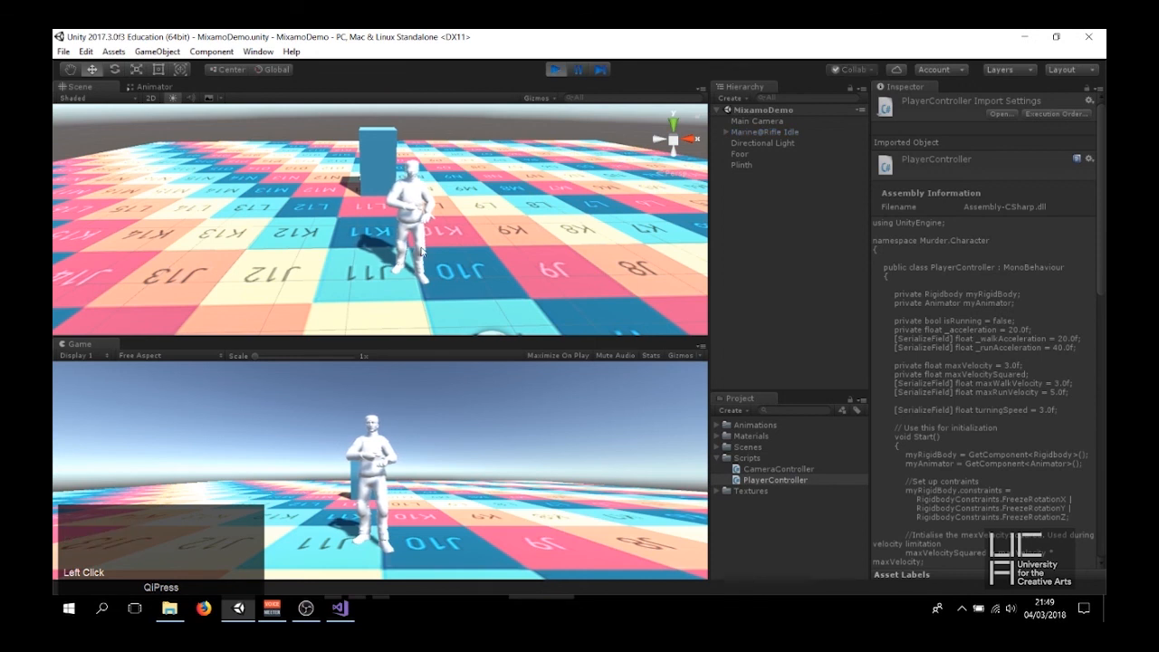
{"action": "key", "text": "a"}
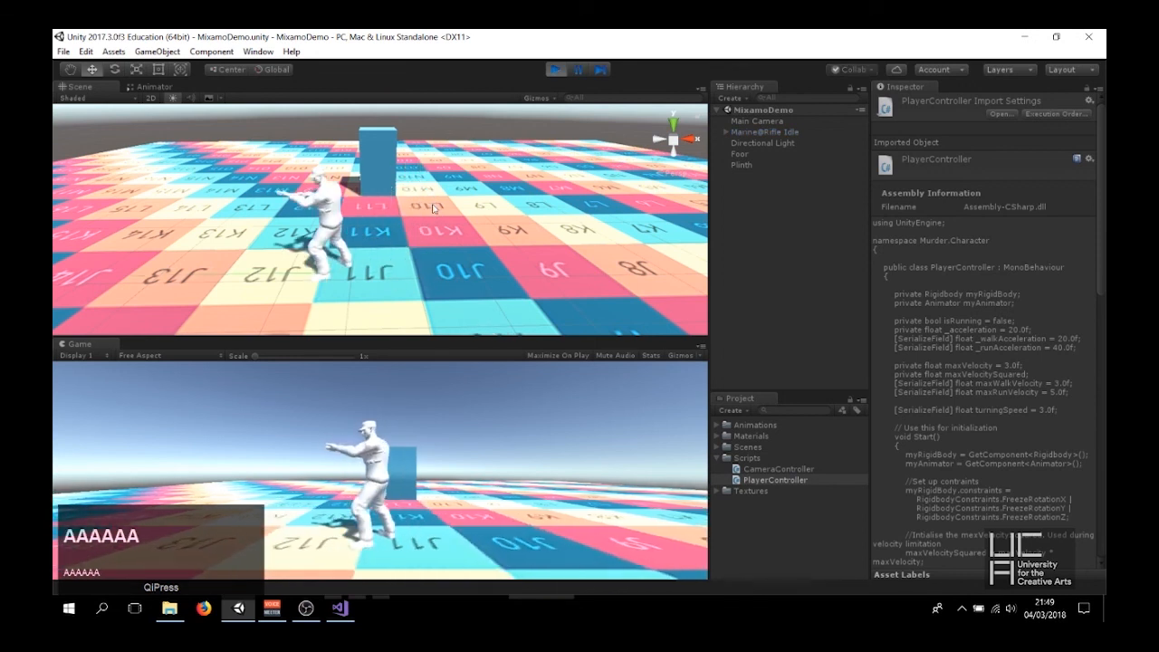
{"action": "key", "text": "a"}
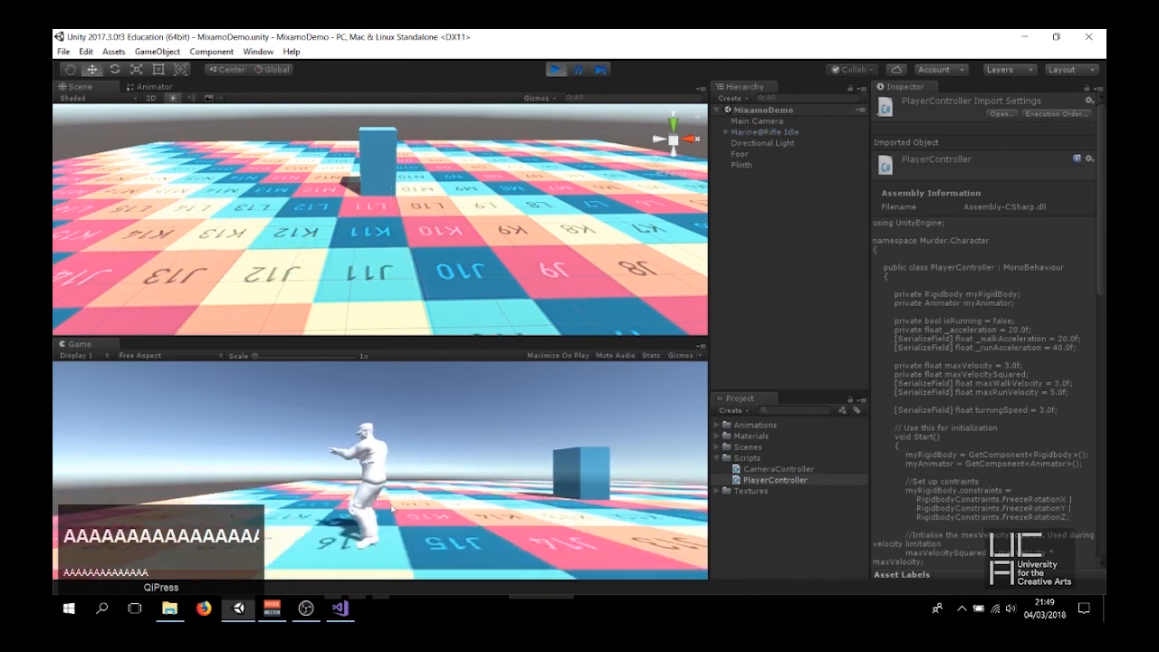
{"action": "key", "text": "a"}
{"action": "key", "text": "w"}
{"action": "key", "text": "d"}
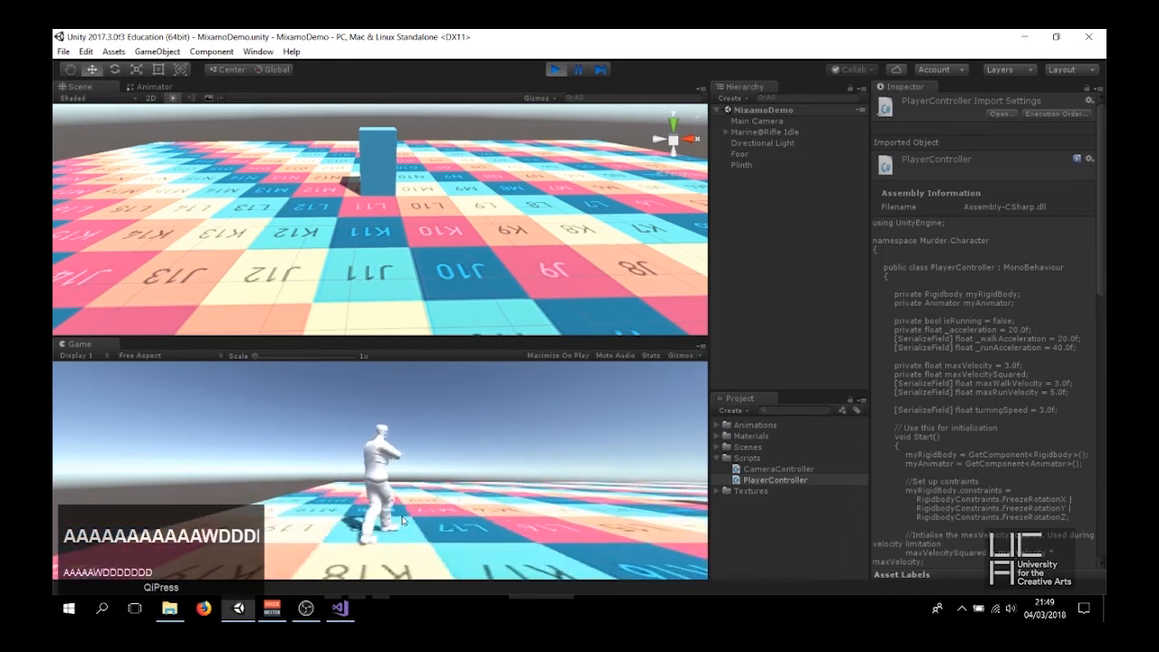
{"action": "key", "text": "d"}
{"action": "key", "text": "s"}
{"action": "key", "text": "d"}
{"action": "key", "text": "w"}
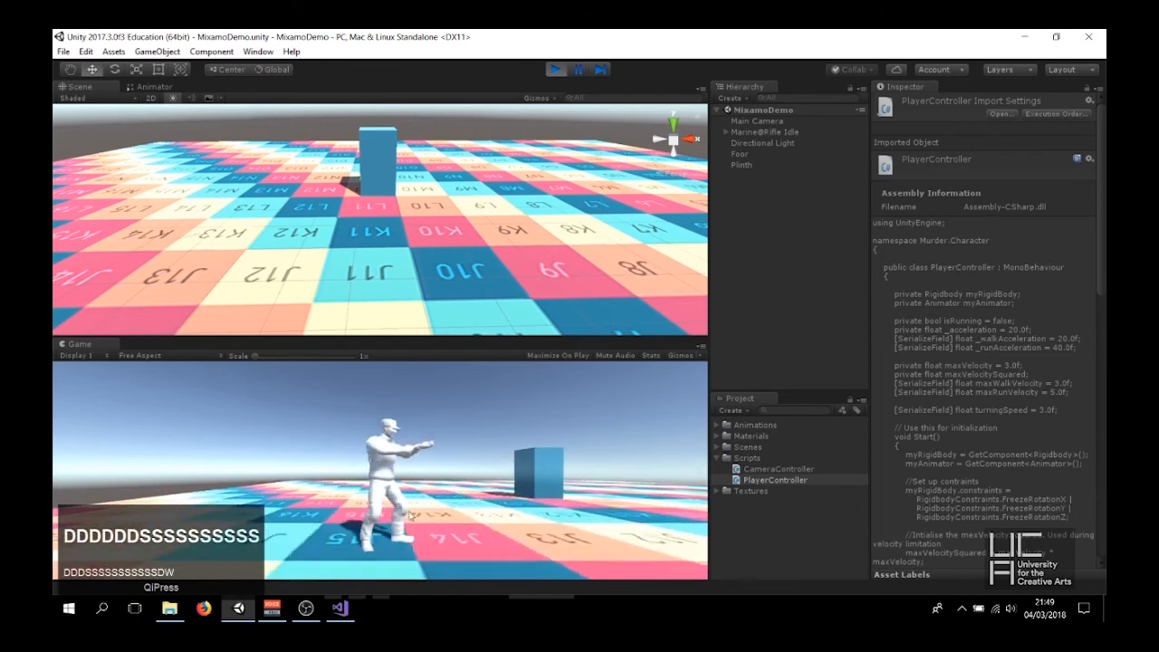
{"action": "key", "text": "w"}
{"action": "key", "text": "d"}
{"action": "key", "text": "w"}
{"action": "key", "text": "s"}
{"action": "key", "text": "d"}
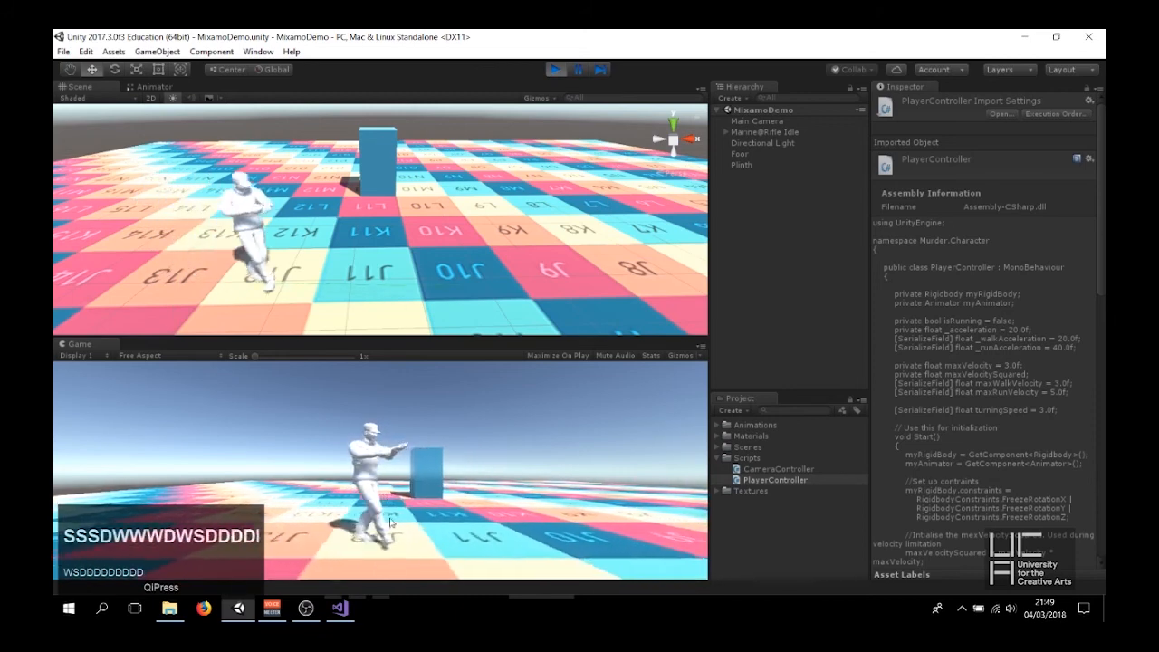
{"action": "key", "text": "d"}
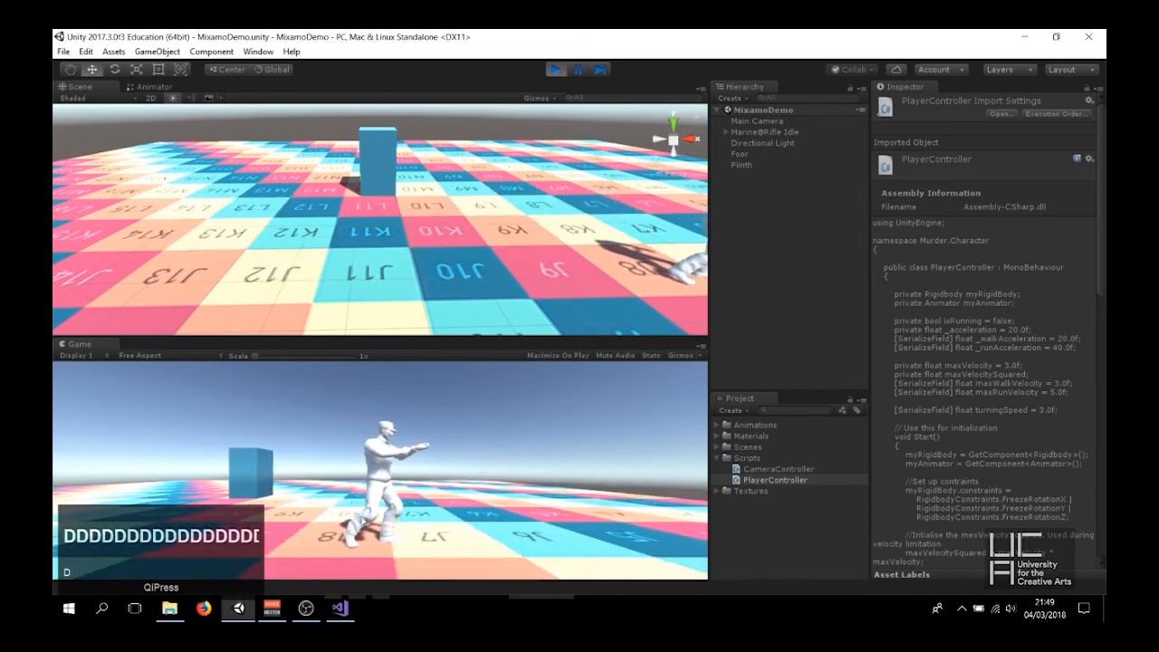
{"action": "key", "text": "d"}
{"action": "key", "text": "w"}
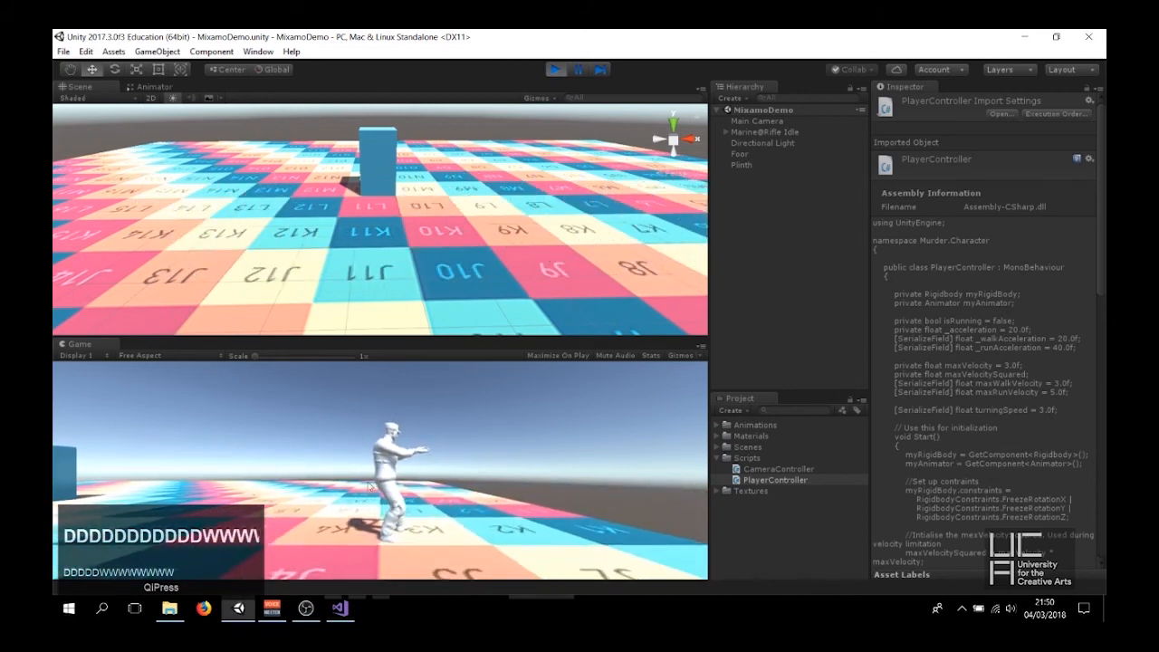
{"action": "key", "text": "w"}
Continue walking the marine around the floor and the plinth to check its walking animation, and stop play mode
{"action": "key", "text": "space"}
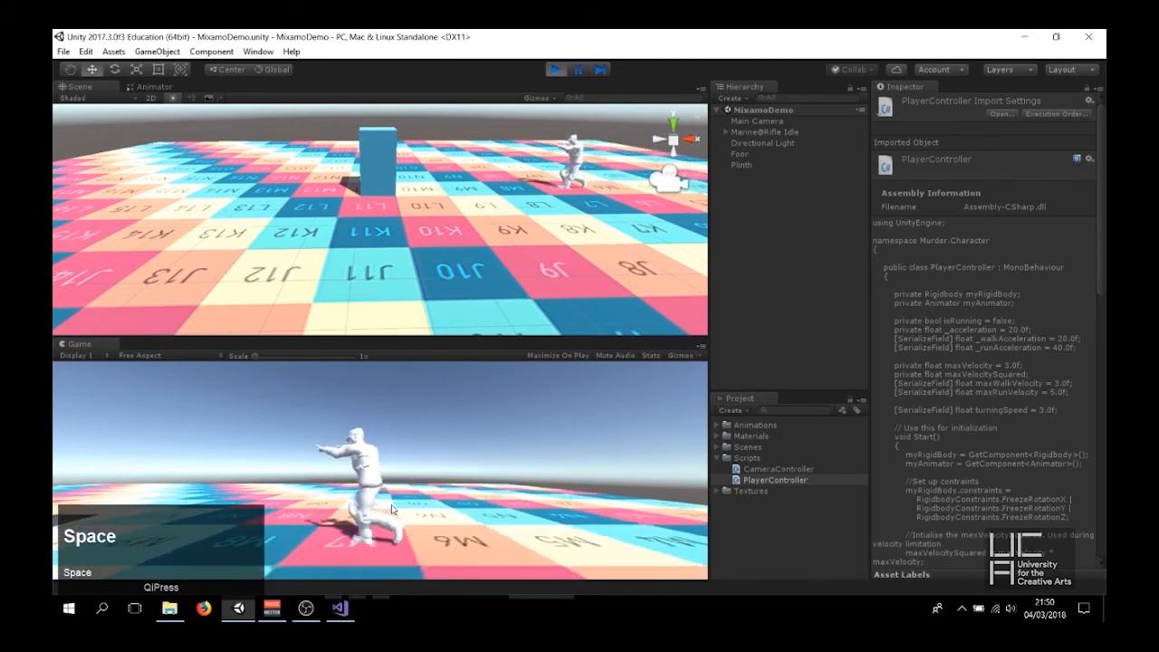
{"action": "key", "text": "s"}
{"action": "key", "text": "w"}
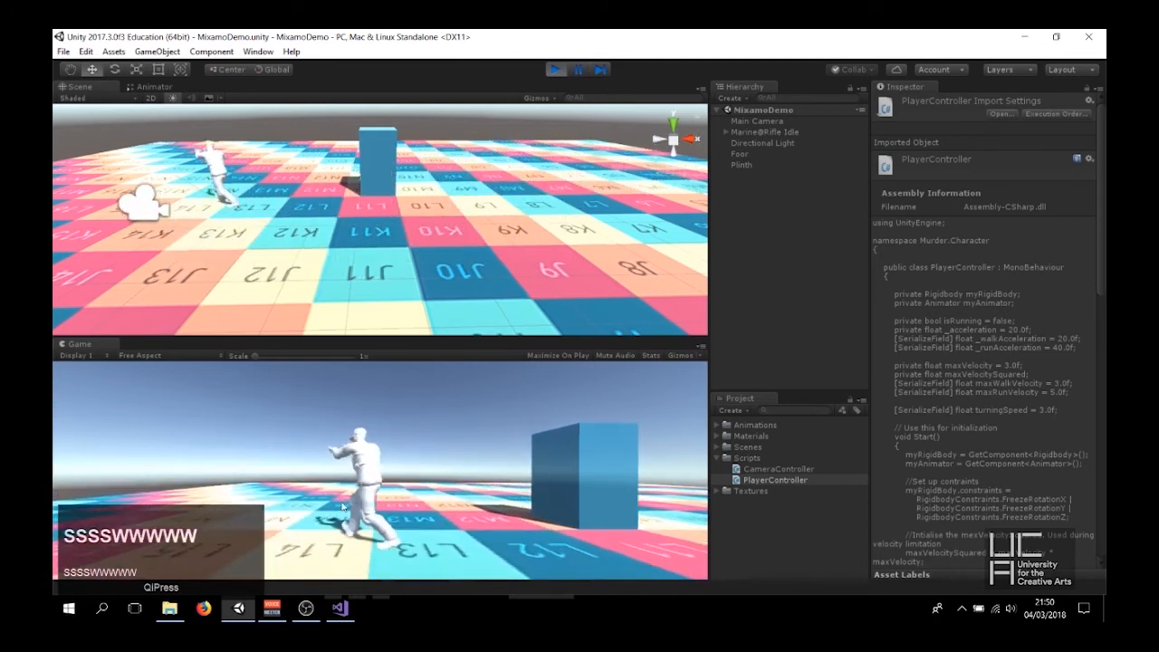
{"action": "key", "text": "w"}
{"action": "key", "text": "d"}
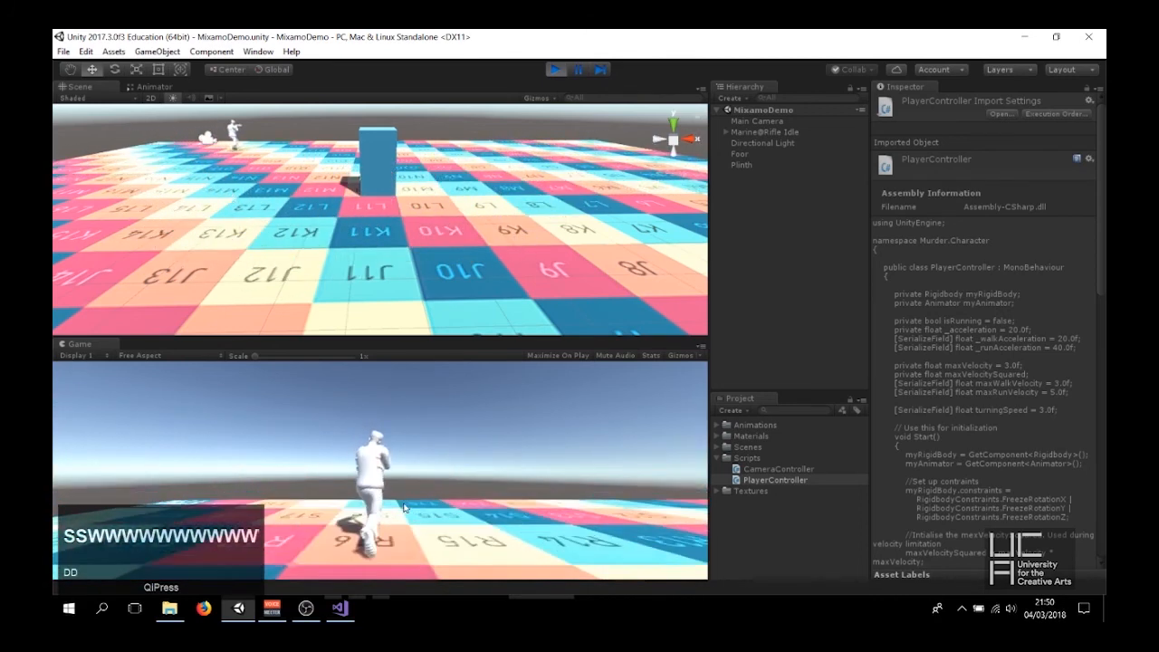
{"action": "key", "text": "d"}
{"action": "key", "text": "s"}
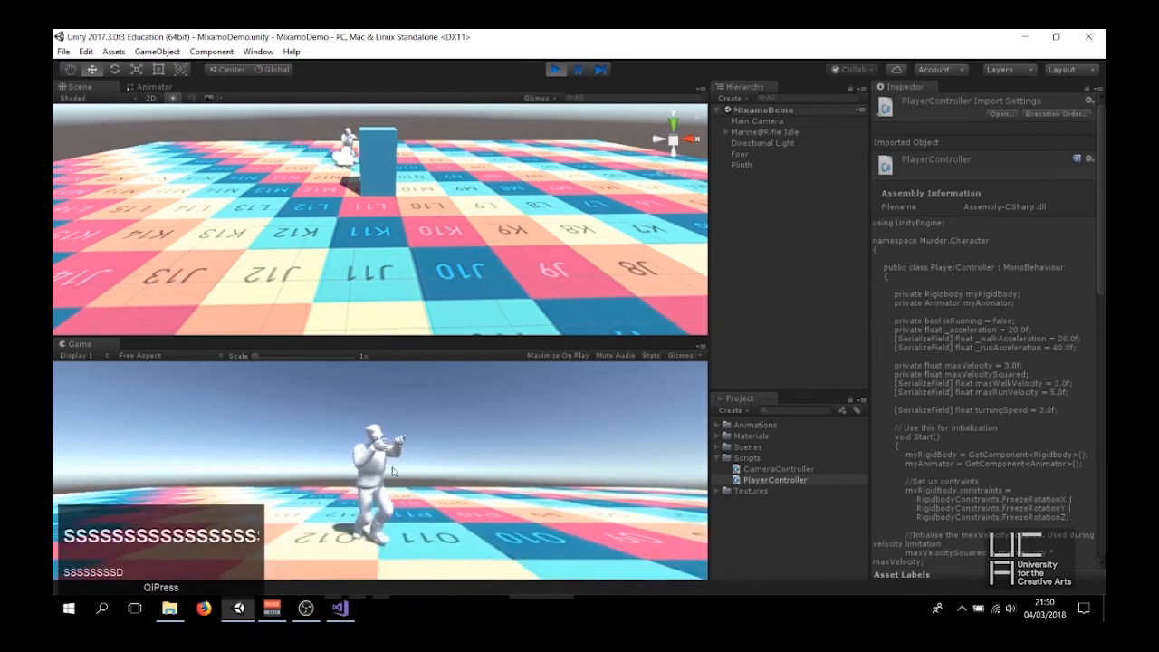
{"action": "key", "text": "d"}
{"action": "key", "text": "w"}
{"action": "key", "text": "a"}
{"action": "key", "text": "s"}
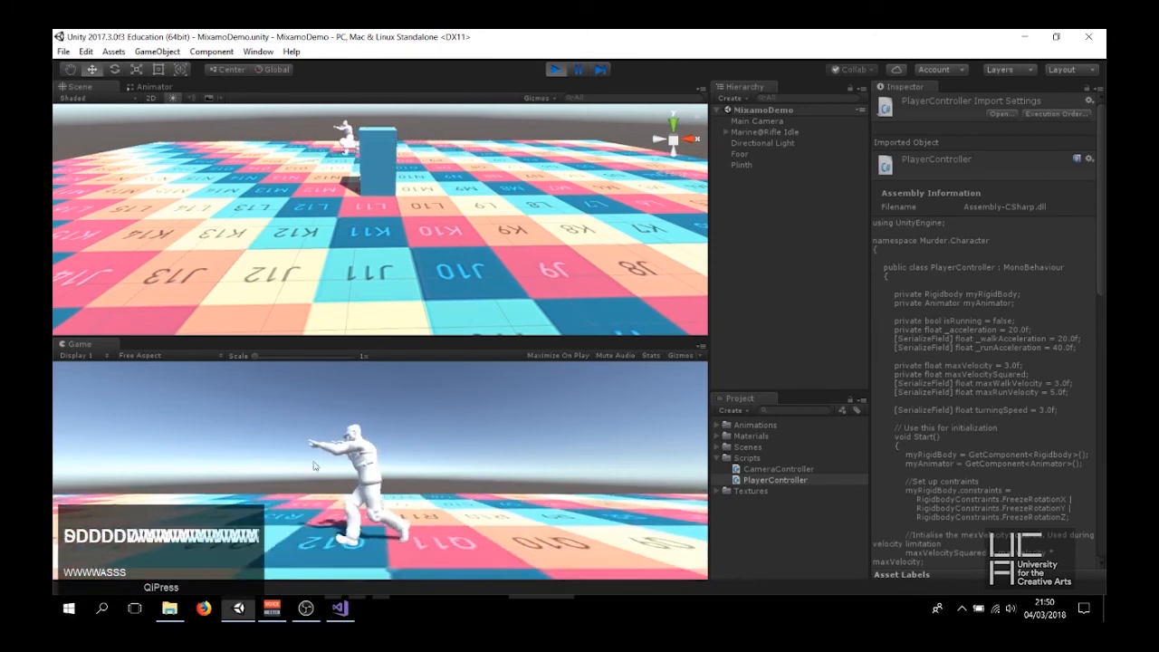
{"action": "key", "text": "d"}
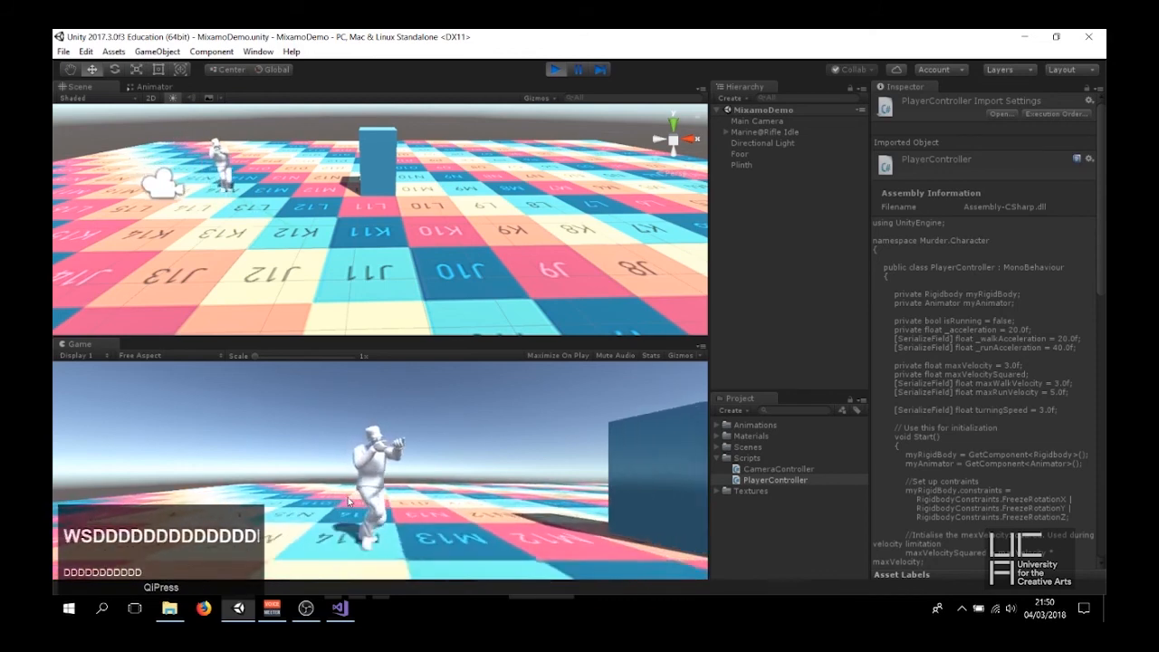
{"action": "key", "text": "d"}
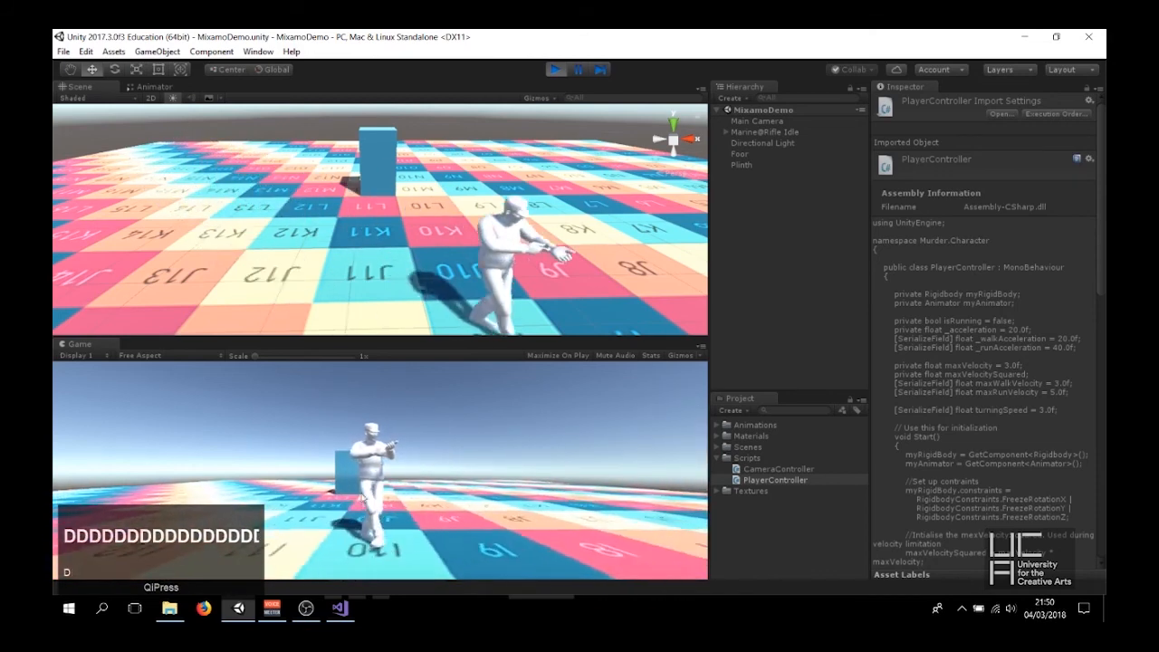
{"action": "key", "text": "d"}
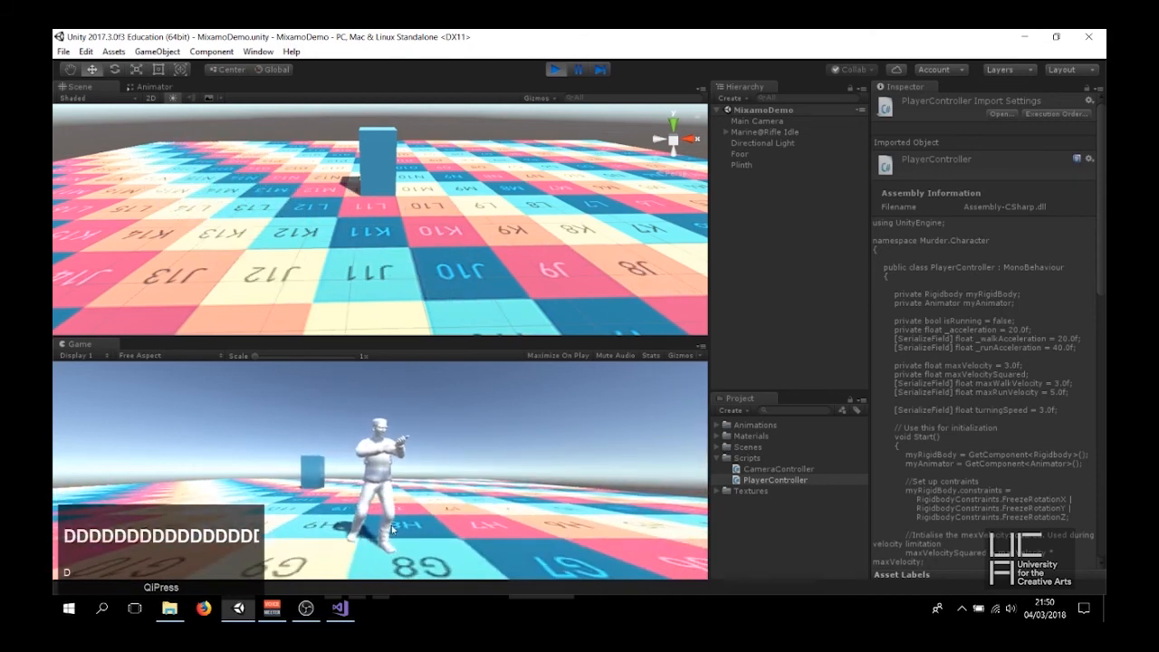
{"action": "left_click", "coordinate": [555, 69]}
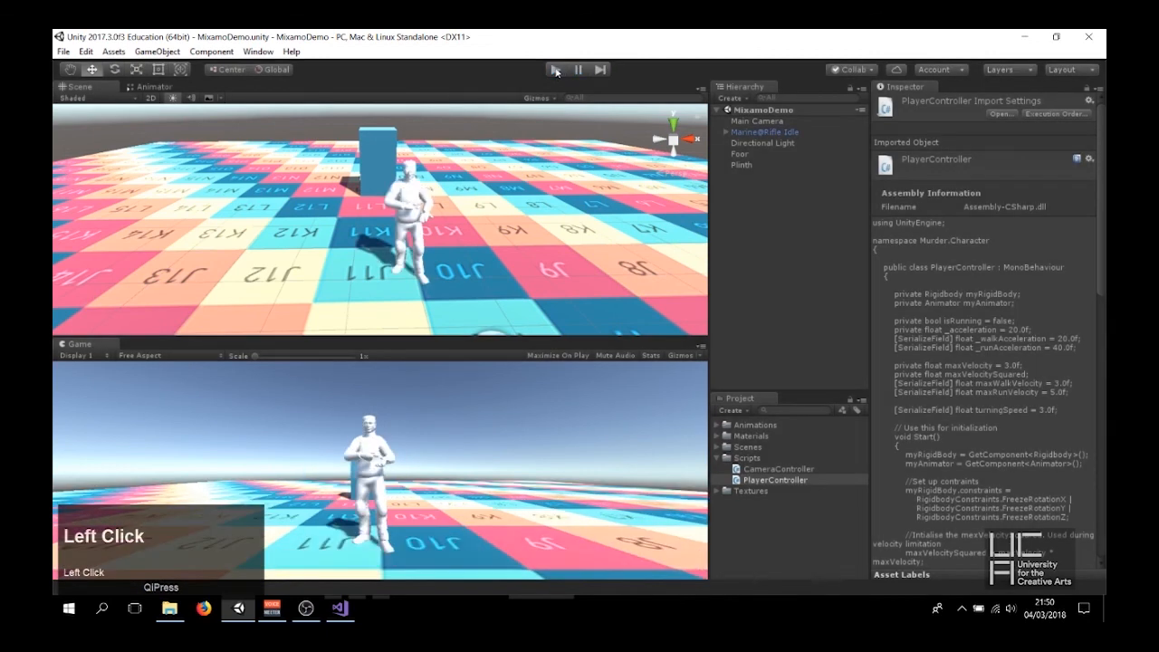
Set the marine's Max Walk Velocity to 1 and Walk Acceleration to 5 in its Player Controller component
{"action": "left_click", "coordinate": [810, 132]}
{"action": "scroll", "coordinate": [996, 477], "scroll_direction": "down", "scroll_amount": 5}
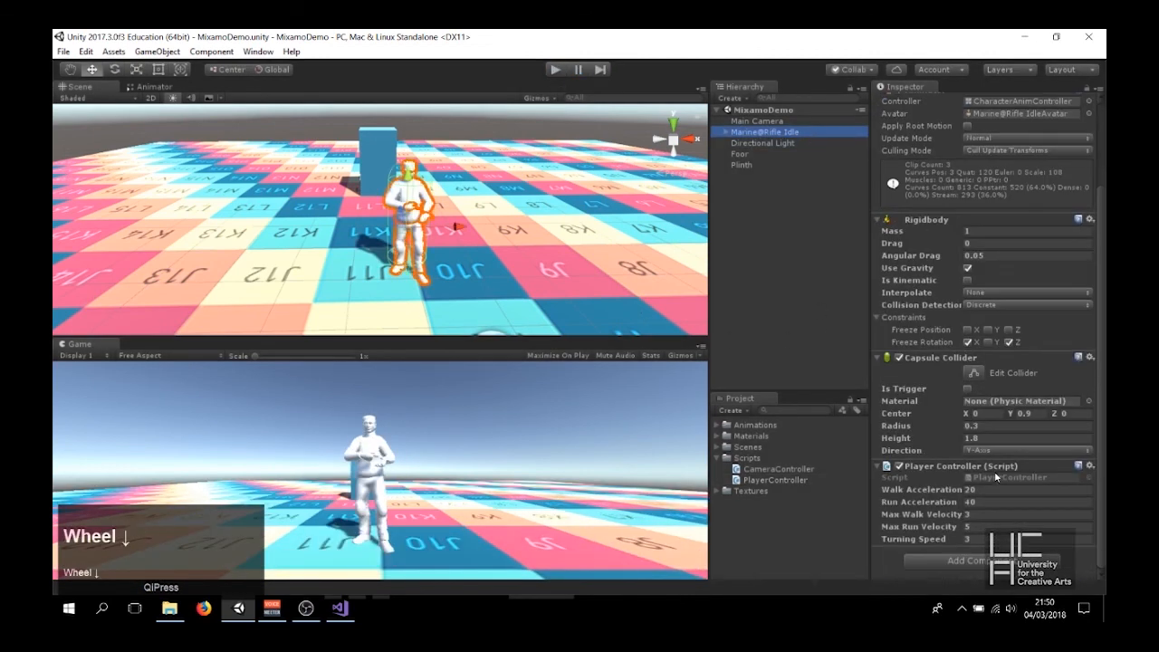
{"action": "left_click", "coordinate": [952, 516]}
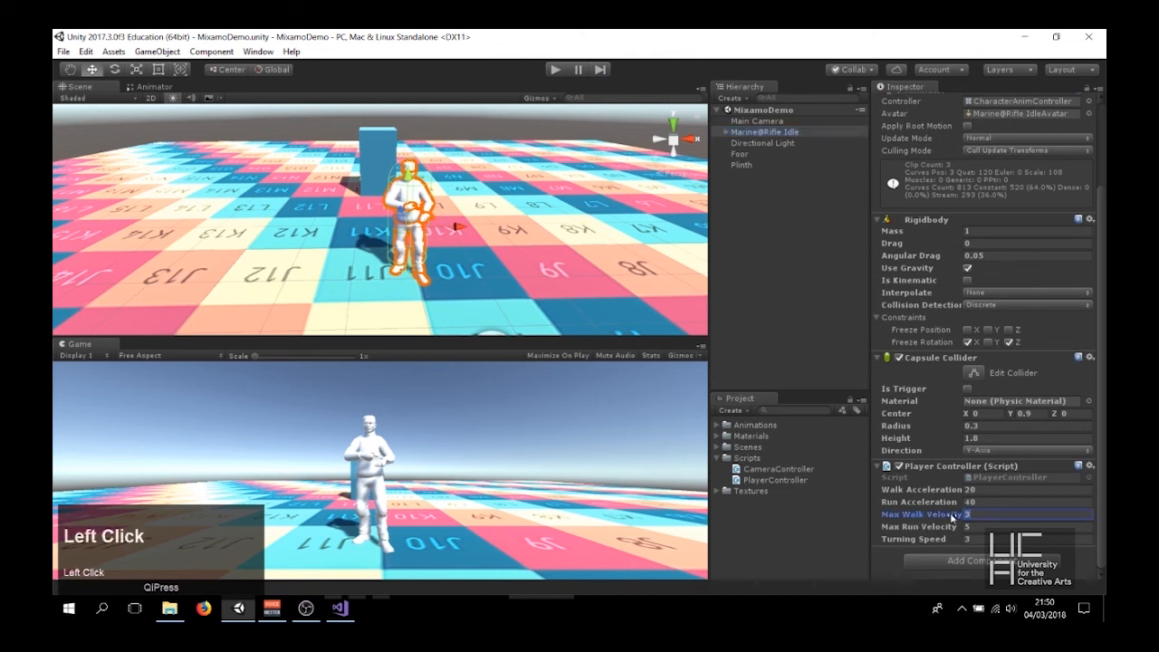
{"action": "type", "text": "1"}
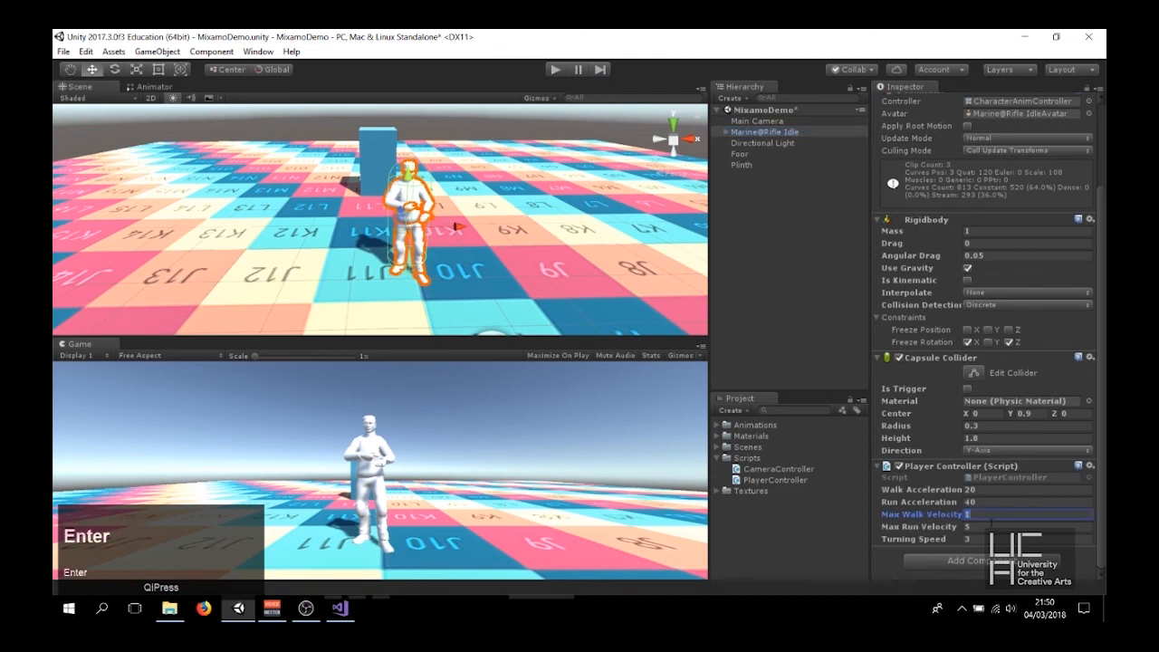
{"action": "left_click", "coordinate": [938, 491]}
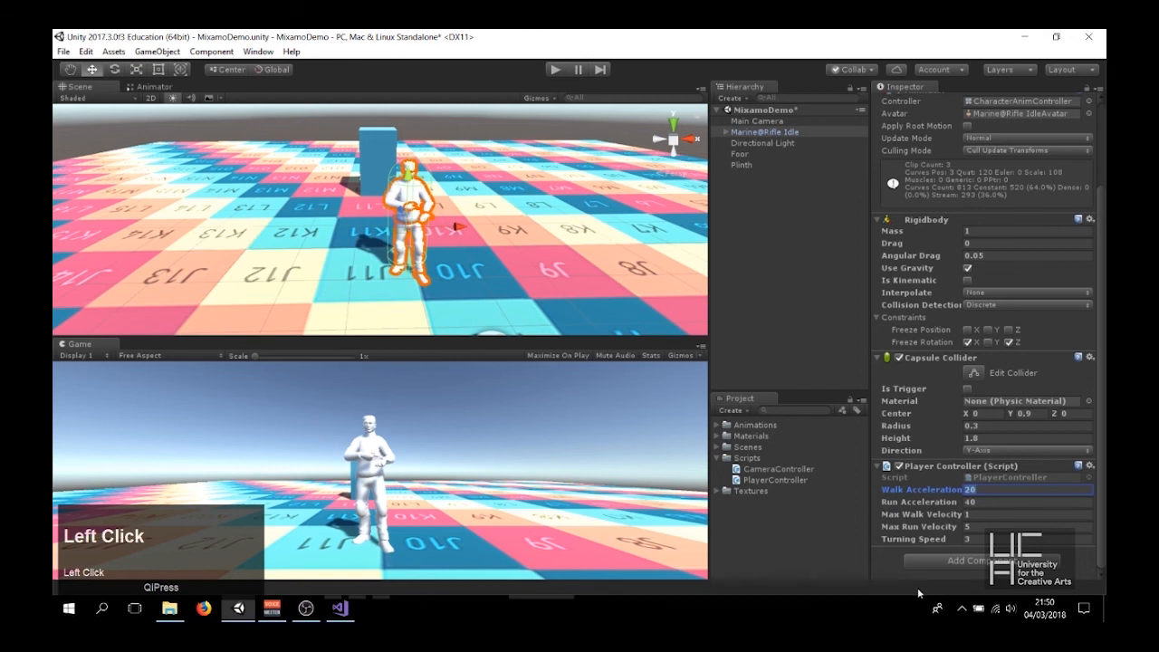
{"action": "type", "text": "5"}
{"action": "key", "text": "Return"}
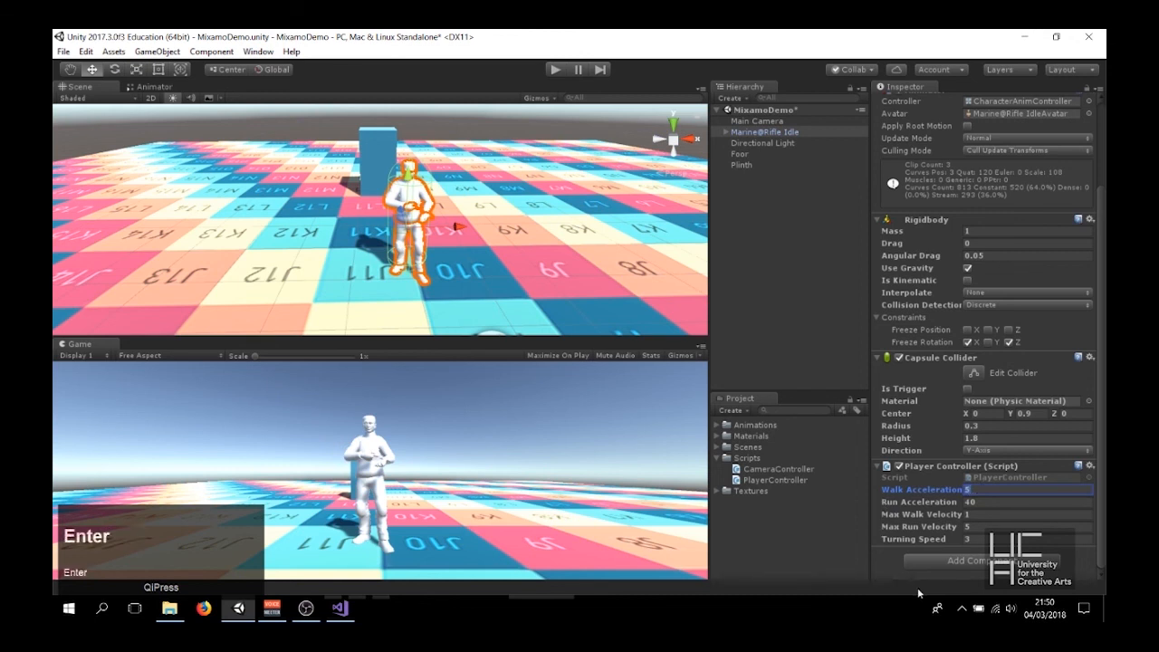
Start play mode, try moving the marine in both sideways directions with the reduced acceleration, and stop play mode
{"action": "left_click", "coordinate": [555, 69]}
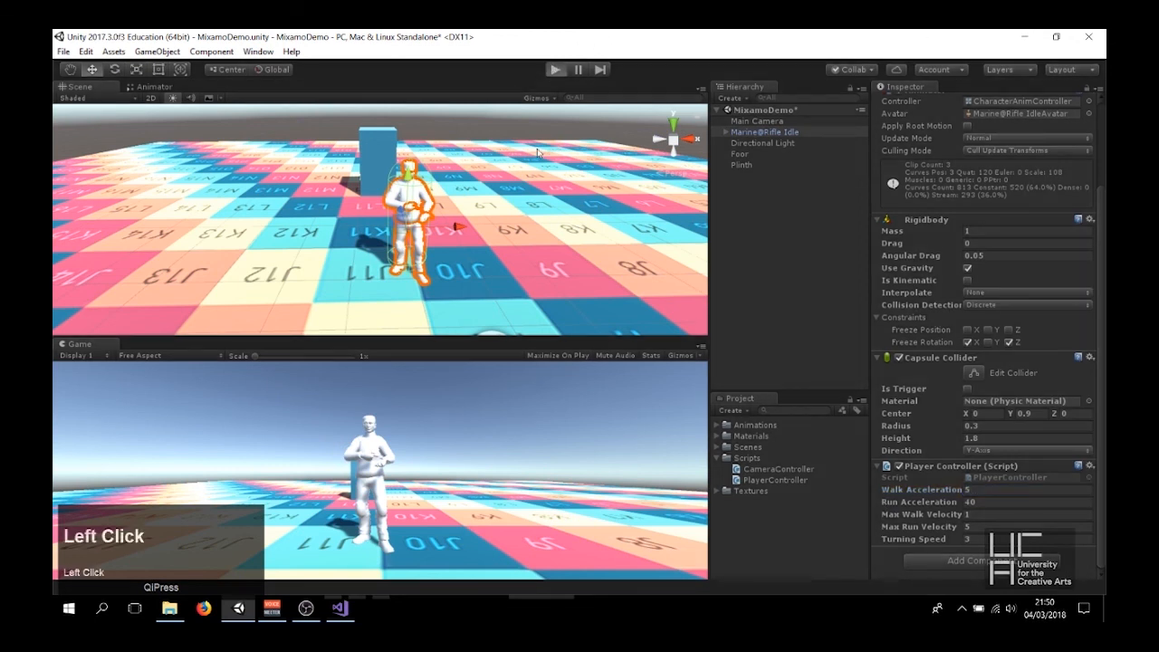
{"action": "key", "text": "a"}
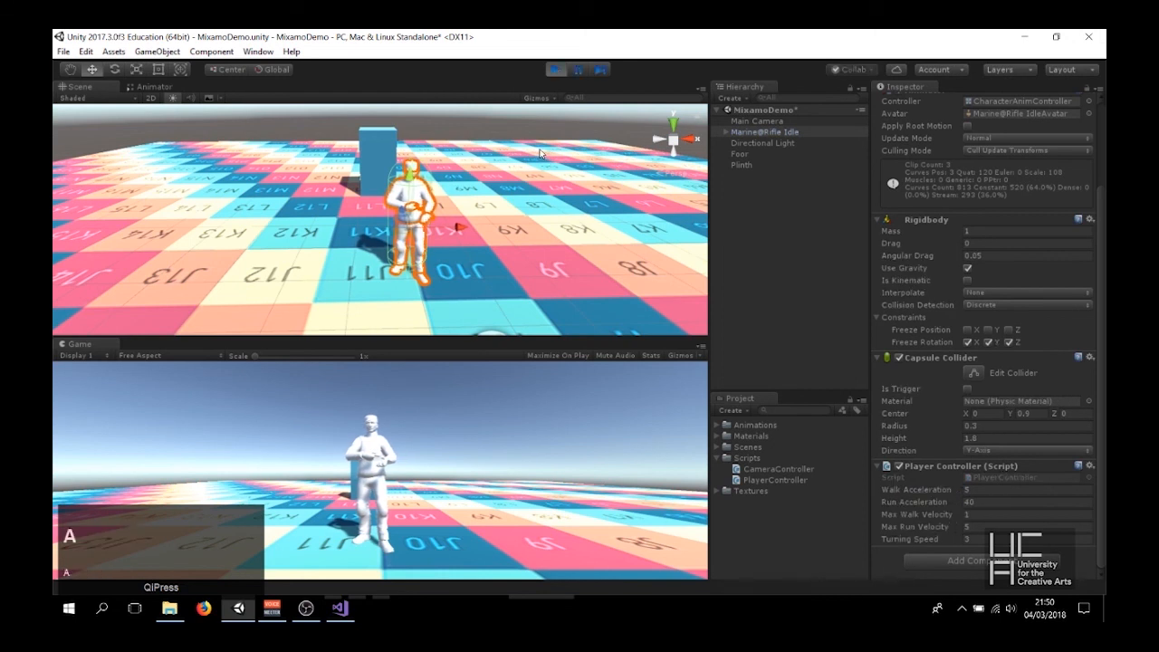
{"action": "left_click", "coordinate": [541, 155]}
{"action": "key", "text": "a"}
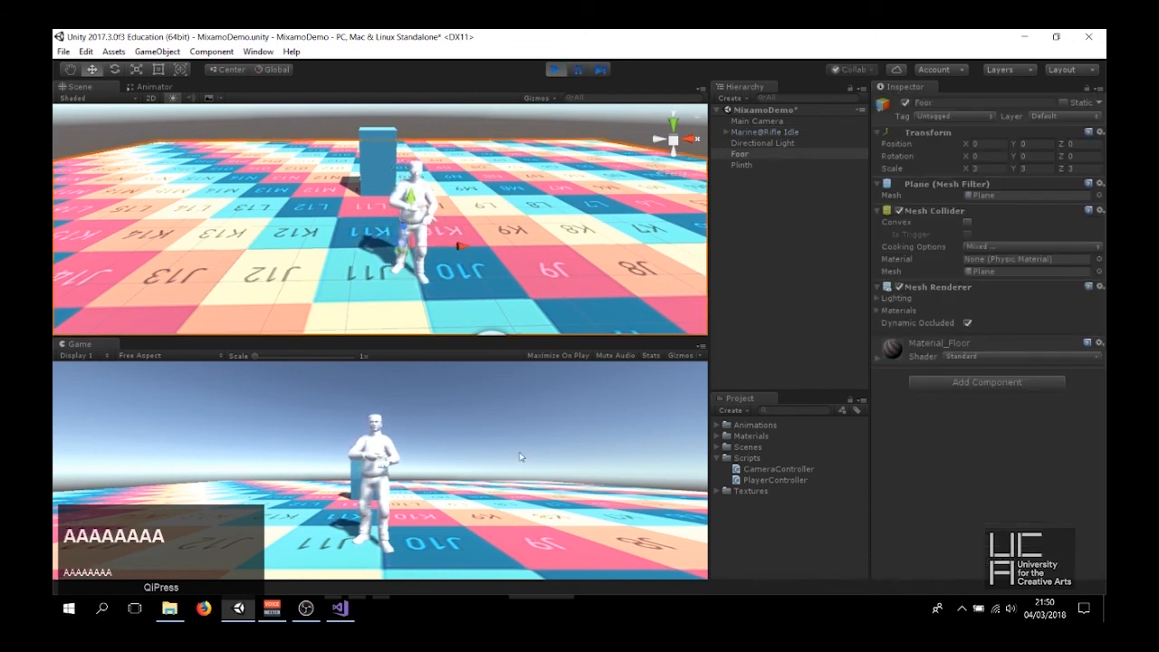
{"action": "key", "text": "d"}
{"action": "key", "text": "d"}
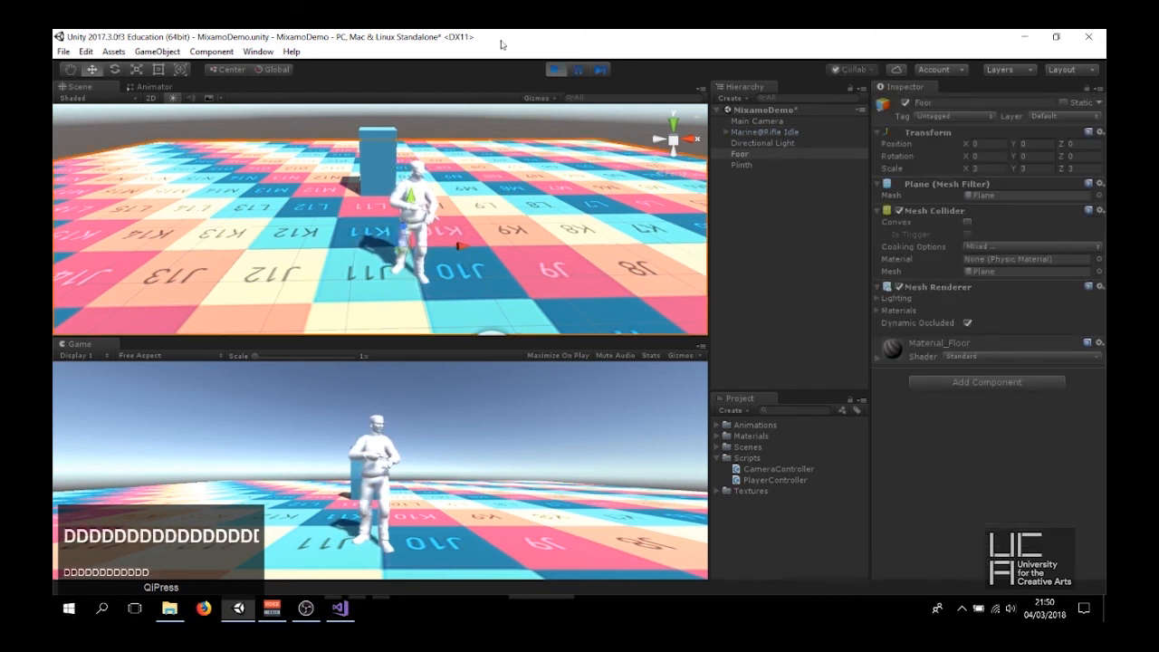
{"action": "left_click", "coordinate": [555, 69]}
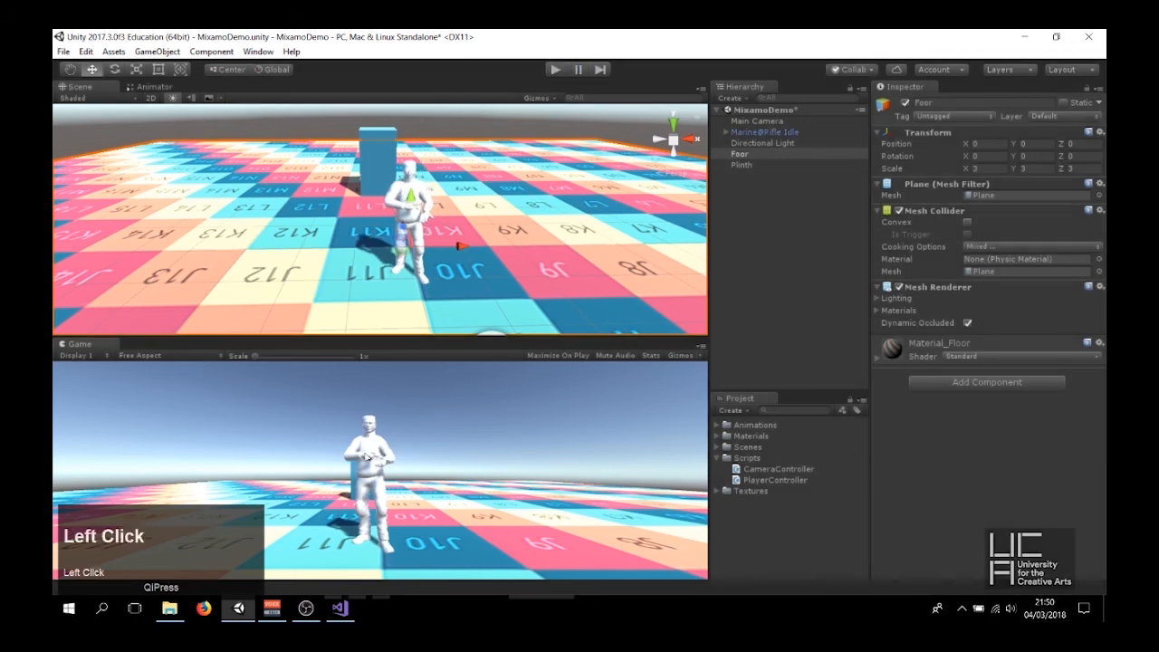
Set the marine's Walk Acceleration to 15 and Max Walk Velocity to 2, and save the scene
{"action": "left_click", "coordinate": [760, 131]}
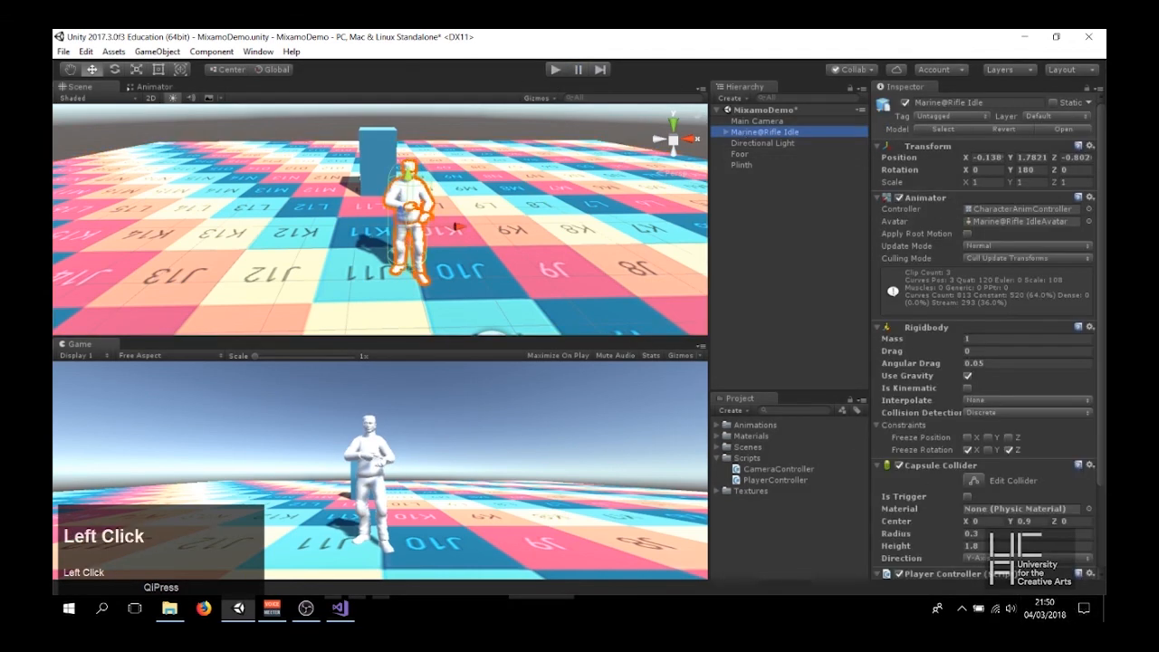
{"action": "scroll", "coordinate": [1021, 549], "scroll_direction": "down", "scroll_amount": 5}
{"action": "left_click", "coordinate": [984, 489]}
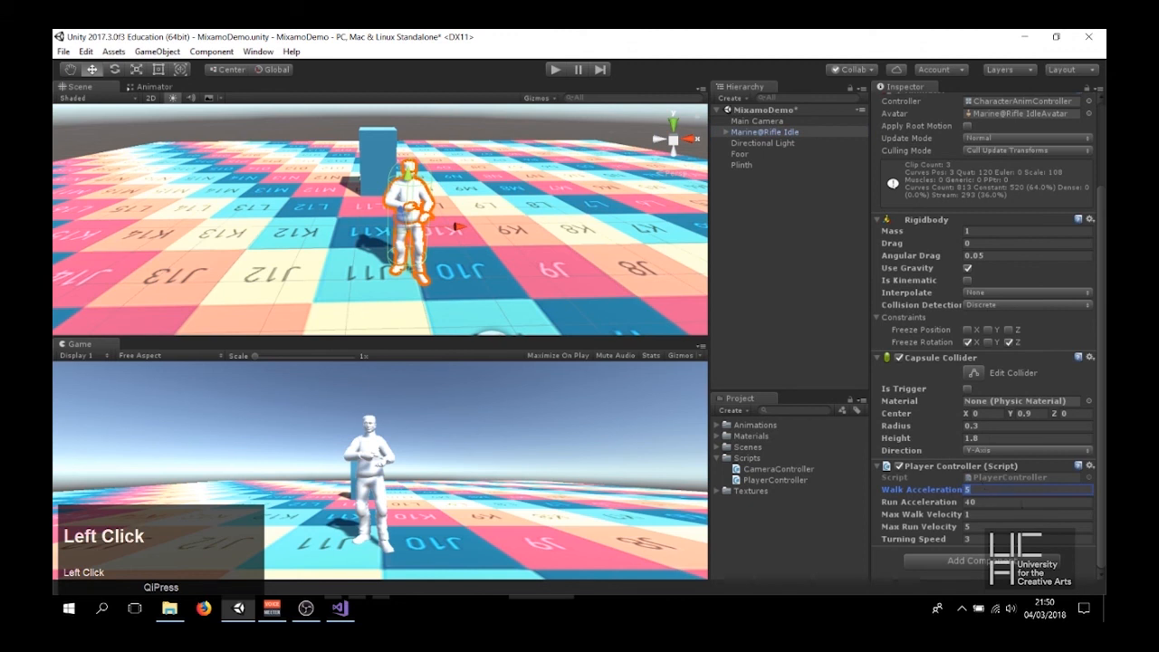
{"action": "type", "text": "15"}
{"action": "key", "text": "Return"}
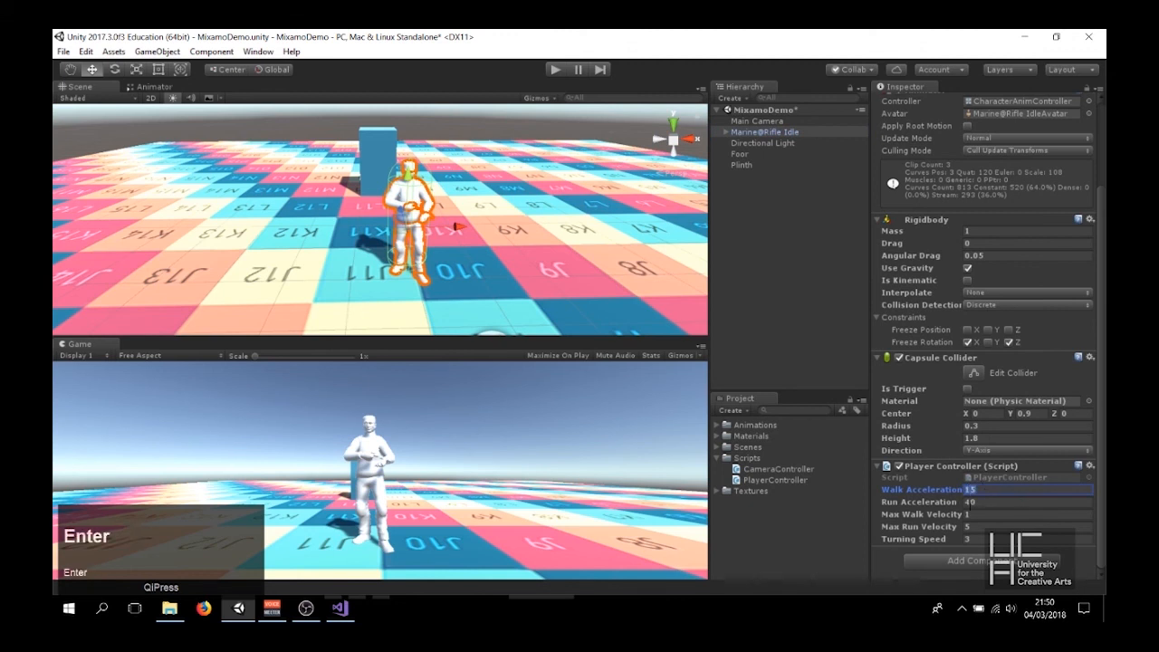
{"action": "left_click", "coordinate": [963, 514]}
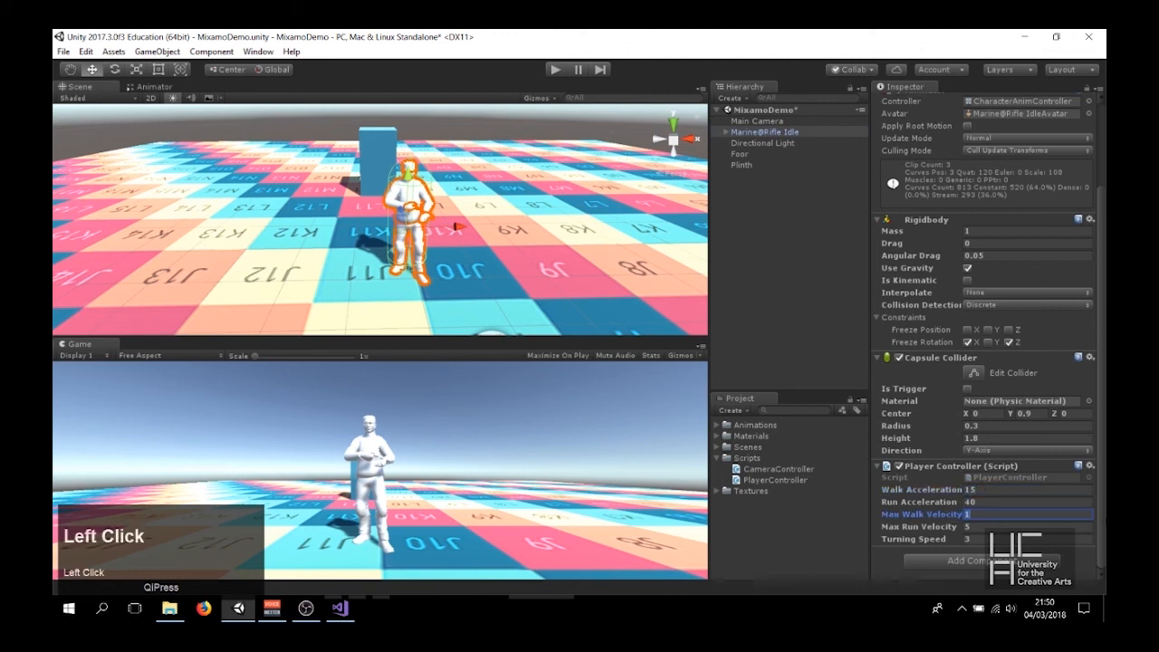
{"action": "type", "text": "2"}
{"action": "key", "text": "Return"}
{"action": "key", "text": "ctrl+s"}
Test the marine's walk in play mode with the walk velocity limit of 2, and stop play mode
{"action": "left_click", "coordinate": [558, 69]}
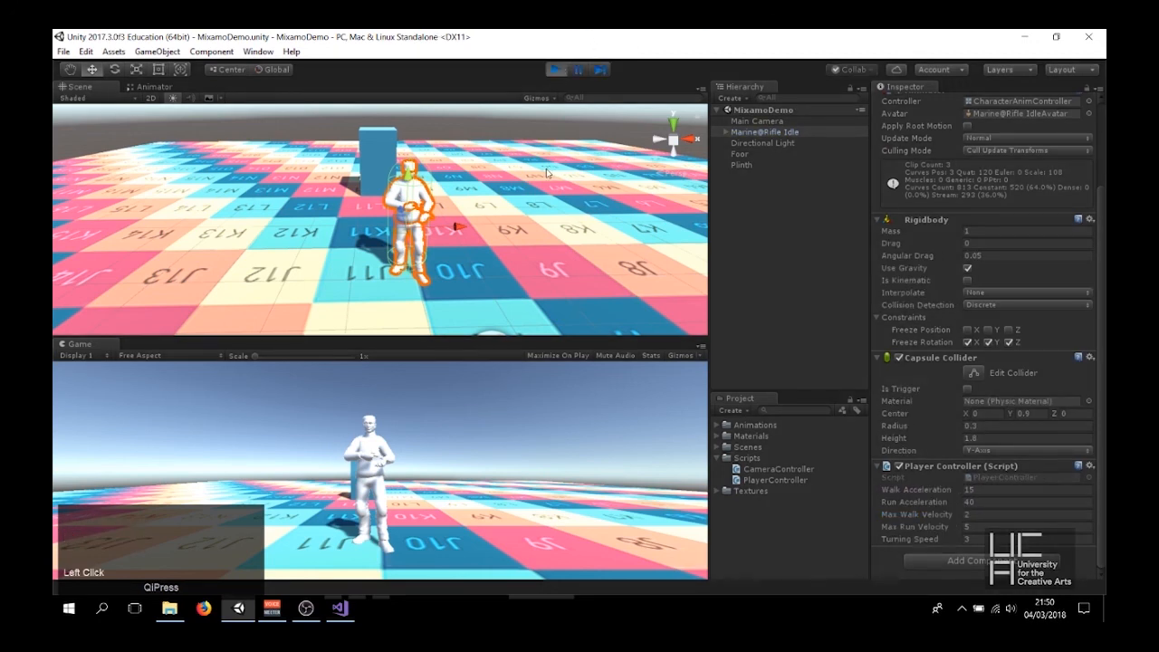
{"action": "key", "text": "a"}
{"action": "key", "text": "d"}
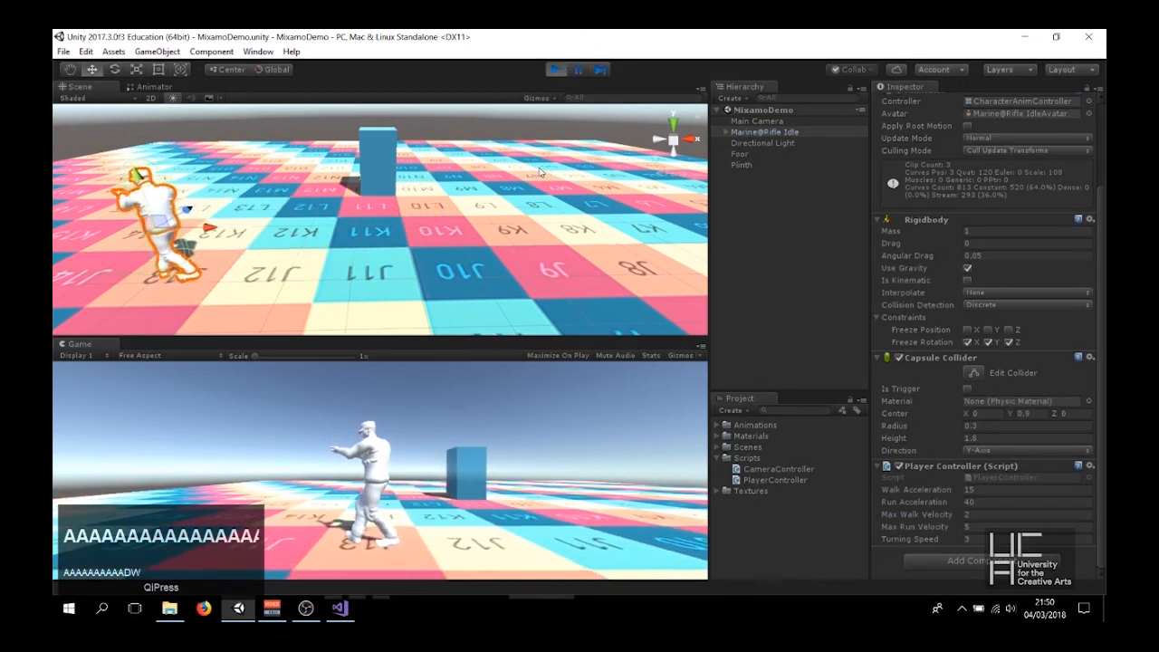
{"action": "key", "text": "w"}
{"action": "key", "text": "d"}
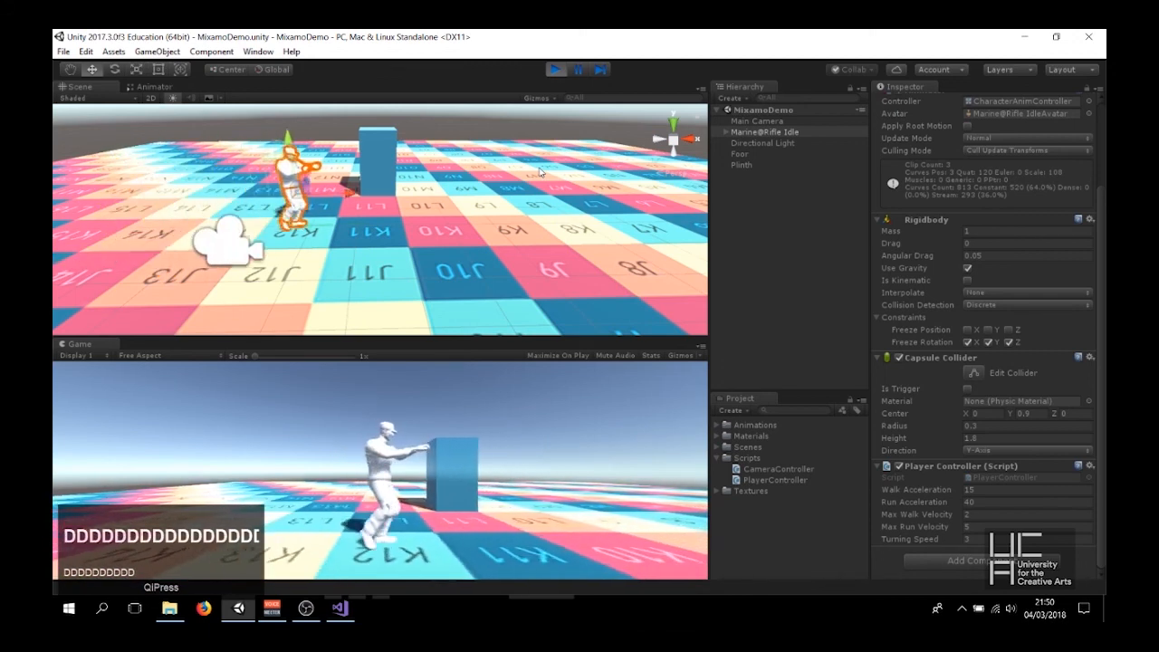
{"action": "left_click", "coordinate": [555, 70]}
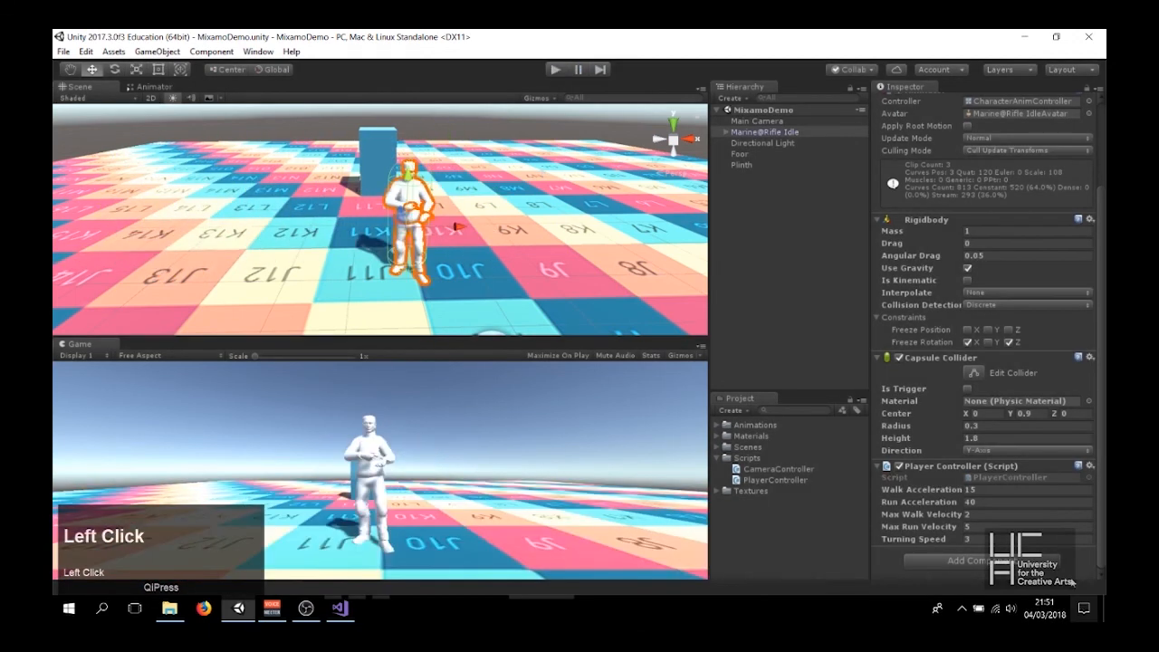
Set the marine's Max Walk Velocity to 1 and test its walk in play mode
{"action": "left_click", "coordinate": [910, 515]}
{"action": "type", "text": "1"}
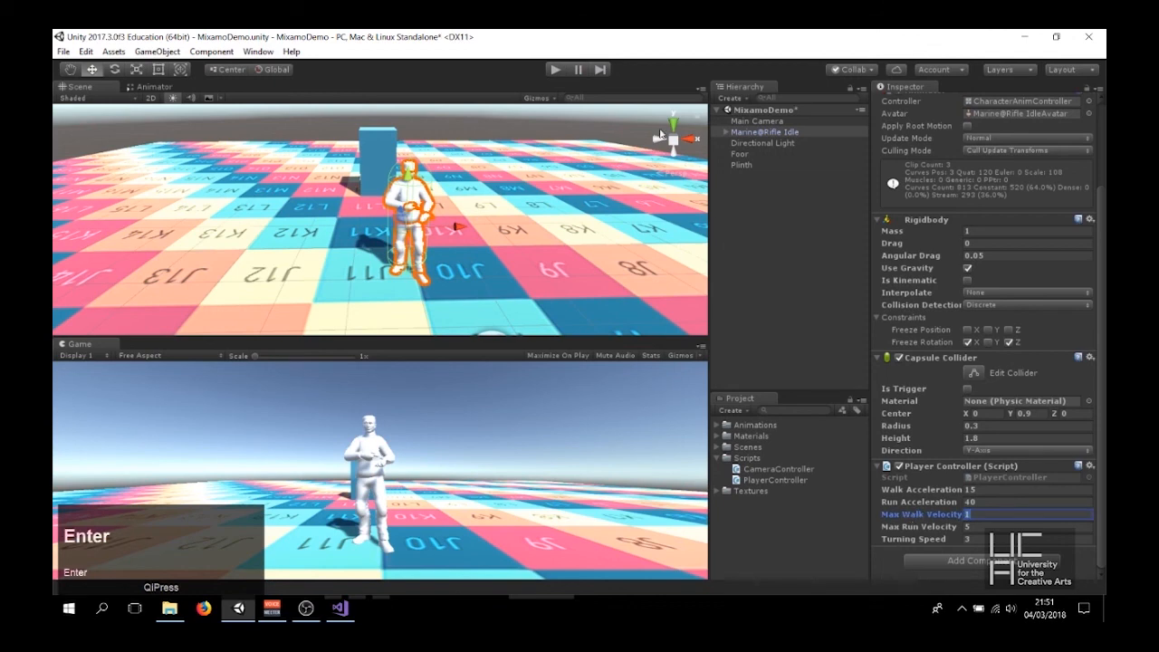
{"action": "left_click", "coordinate": [554, 68]}
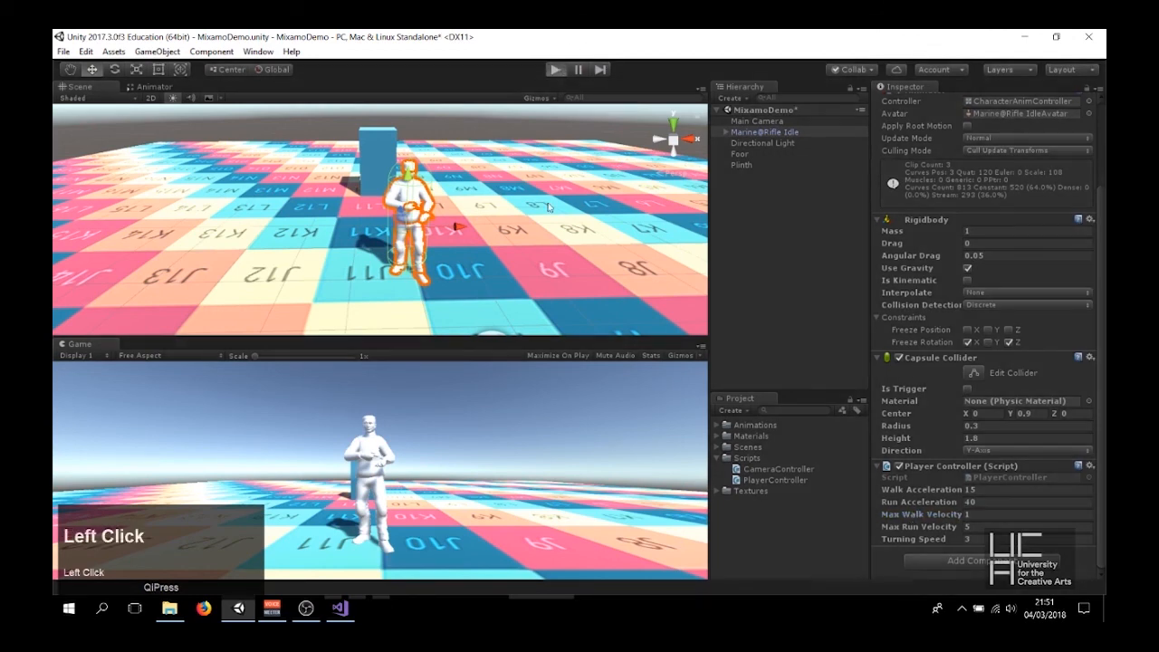
{"action": "key", "text": "d"}
{"action": "key", "text": "d"}
{"action": "key", "text": "w"}
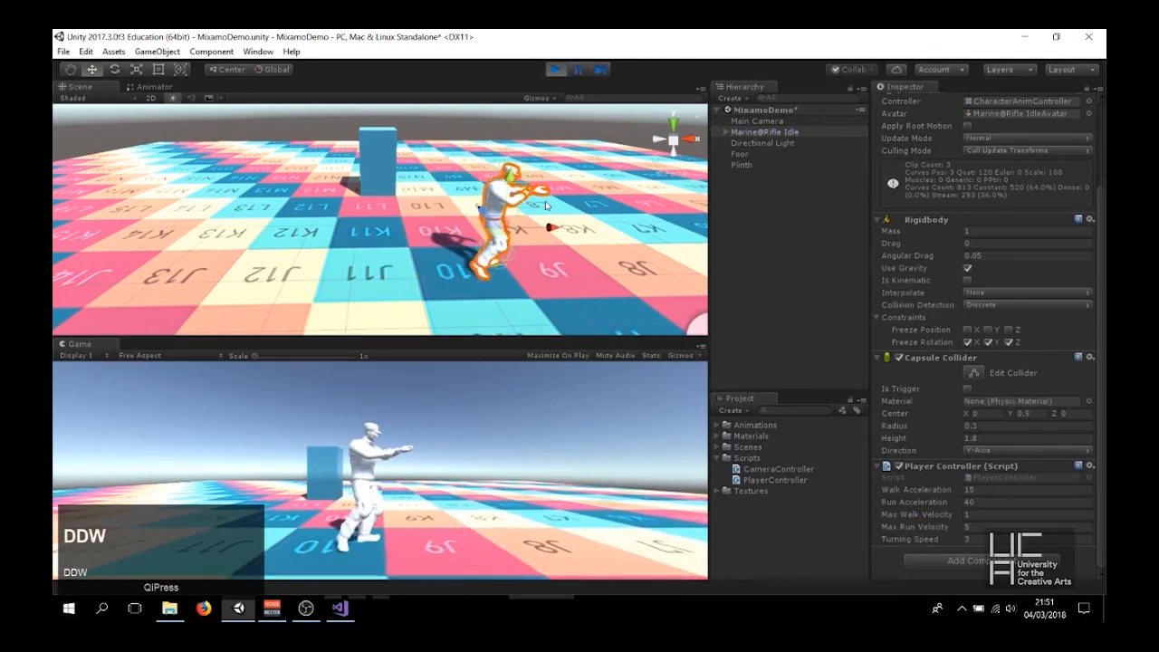
{"action": "key", "text": "a"}
{"action": "key", "text": "a"}
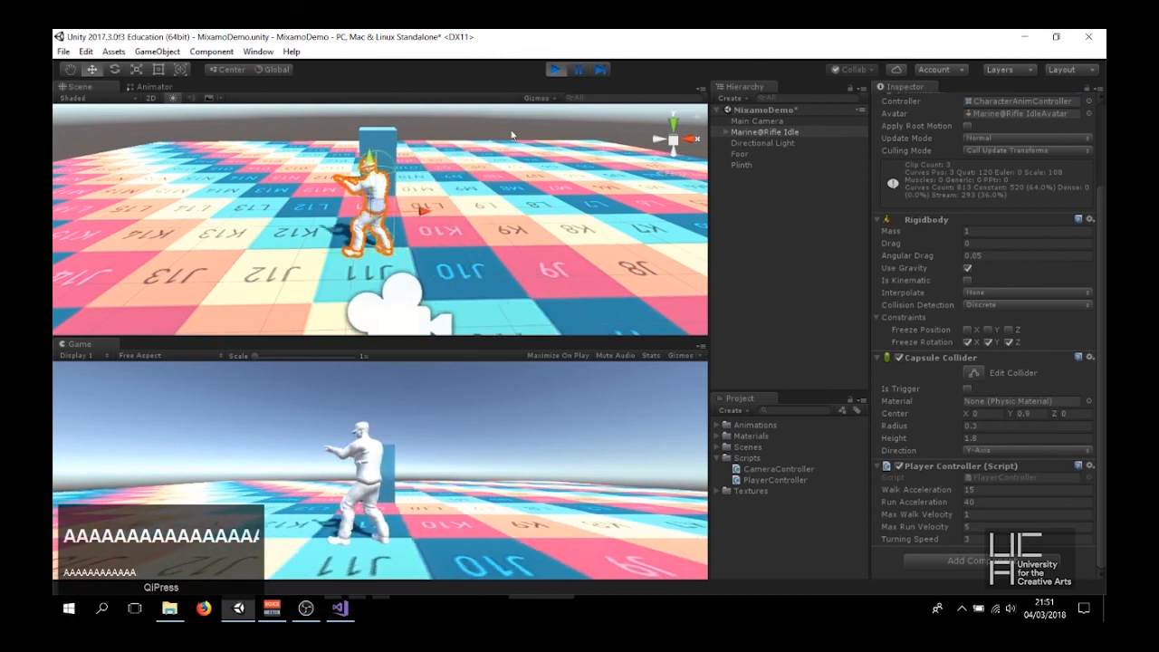
{"action": "left_click", "coordinate": [555, 69]}
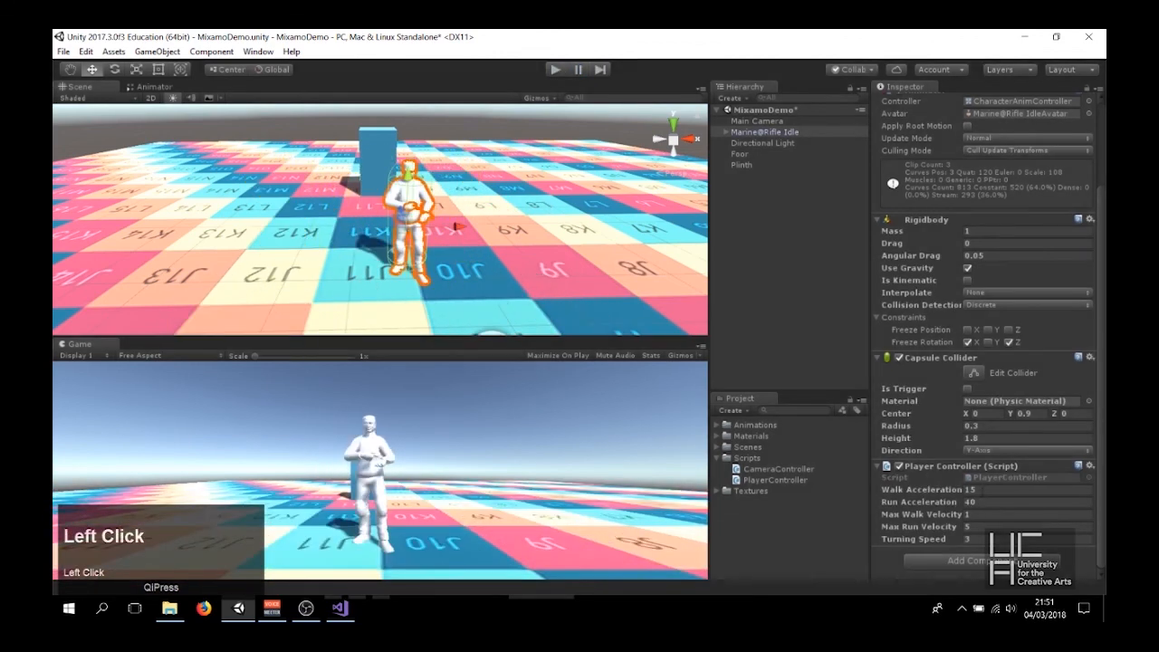
Set the marine's Max Walk Velocity to 0.7, save the scene, and walk the marine sideways in play mode
{"action": "left_click", "coordinate": [965, 513]}
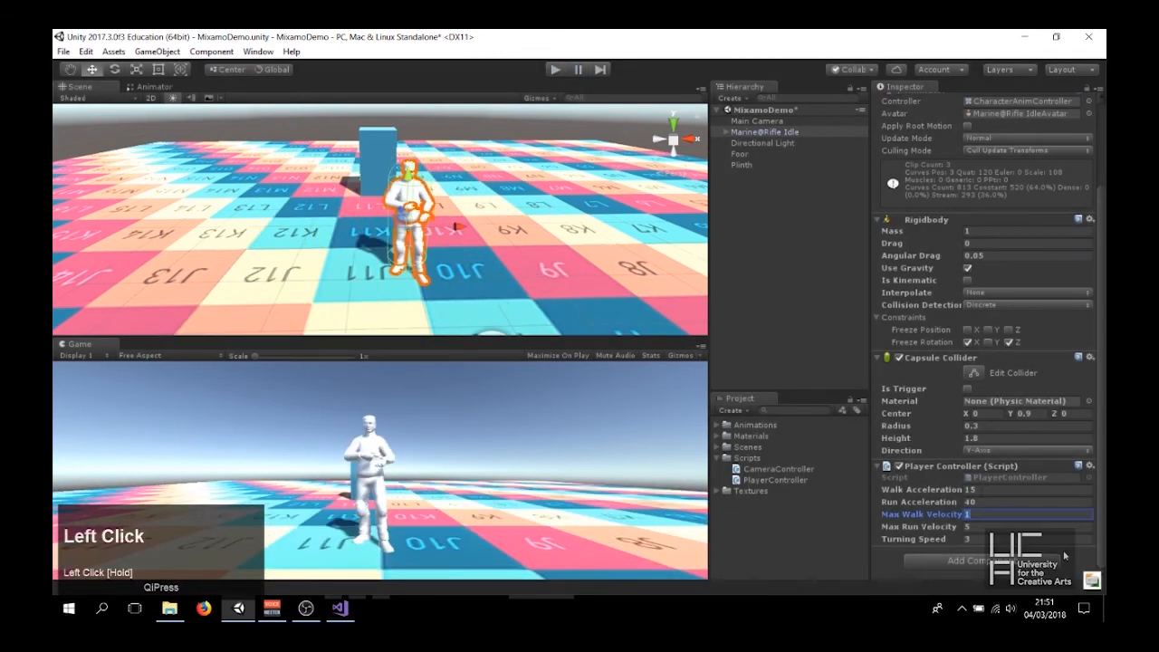
{"action": "left_click", "coordinate": [555, 69]}
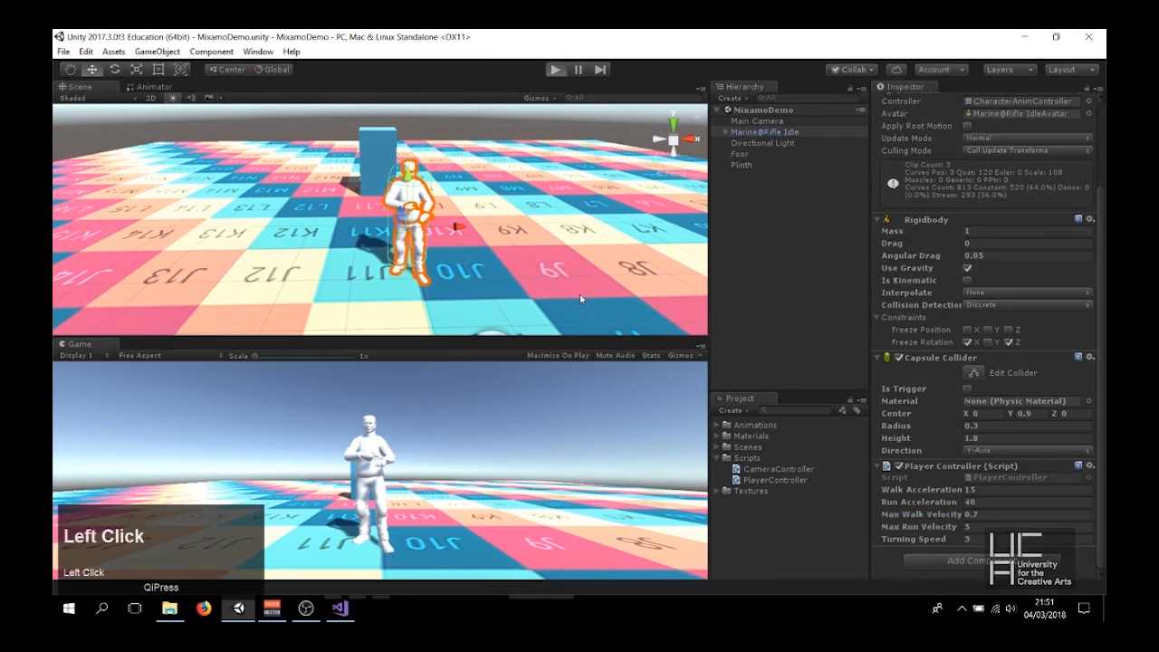
{"action": "key", "text": "a"}
{"action": "key", "text": "a"}
{"action": "key", "text": "a"}
{"action": "key", "text": "a"}
{"action": "key", "text": "a"}
{"action": "key", "text": "a"}
{"action": "key", "text": "a"}
{"action": "key", "text": "a"}
{"action": "key", "text": "a"}
{"action": "key", "text": "a"}
{"action": "key", "text": "a"}
{"action": "key", "text": "a"}
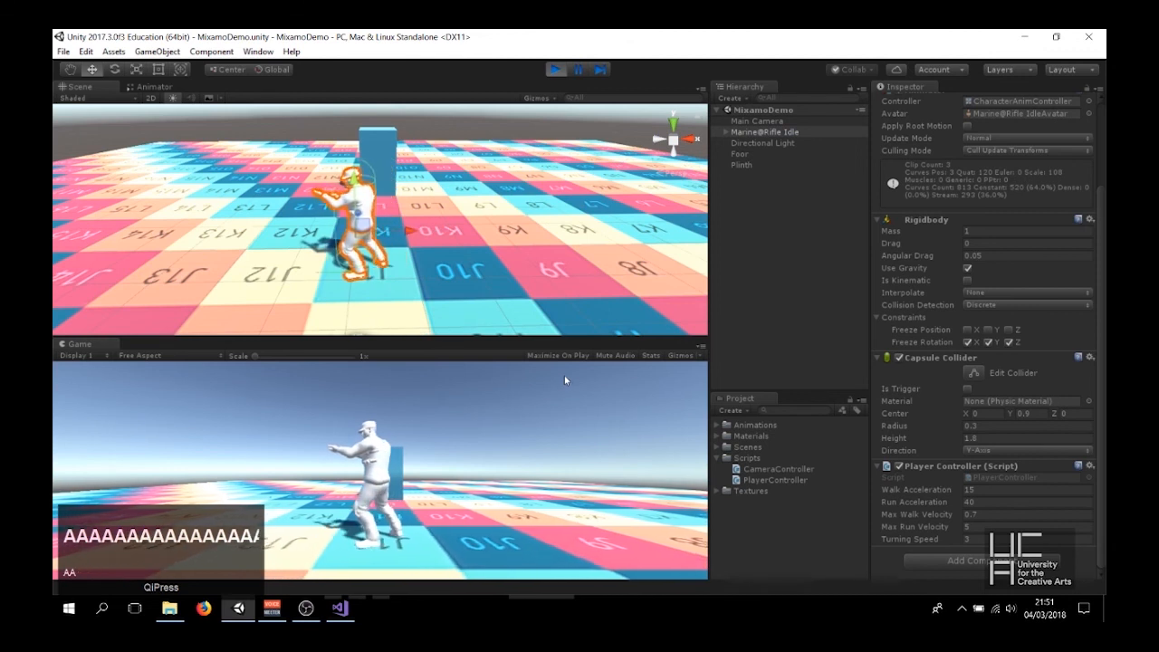
Walk the marine sideways across the floor with the 0.7 walk velocity limit, and stop play mode
{"action": "key", "text": "a"}
{"action": "key", "text": "a"}
{"action": "key", "text": "a"}
{"action": "key", "text": "a"}
{"action": "key", "text": "a"}
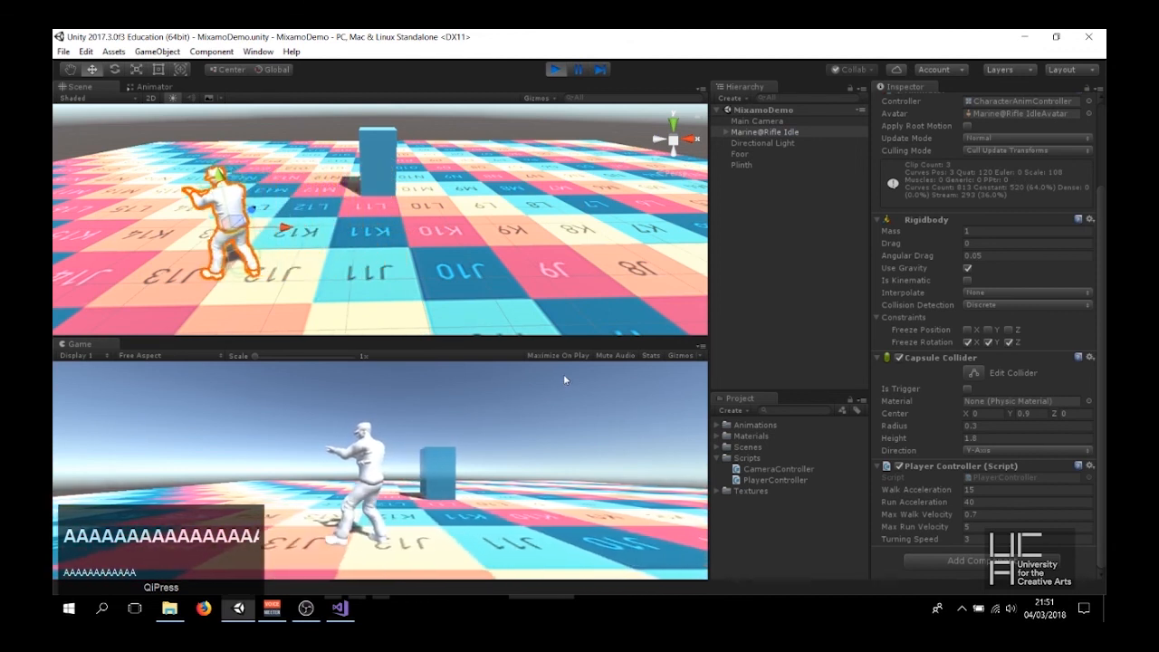
{"action": "key", "text": "a"}
{"action": "key", "text": "a"}
{"action": "key", "text": "a"}
{"action": "key", "text": "a"}
{"action": "key", "text": "a"}
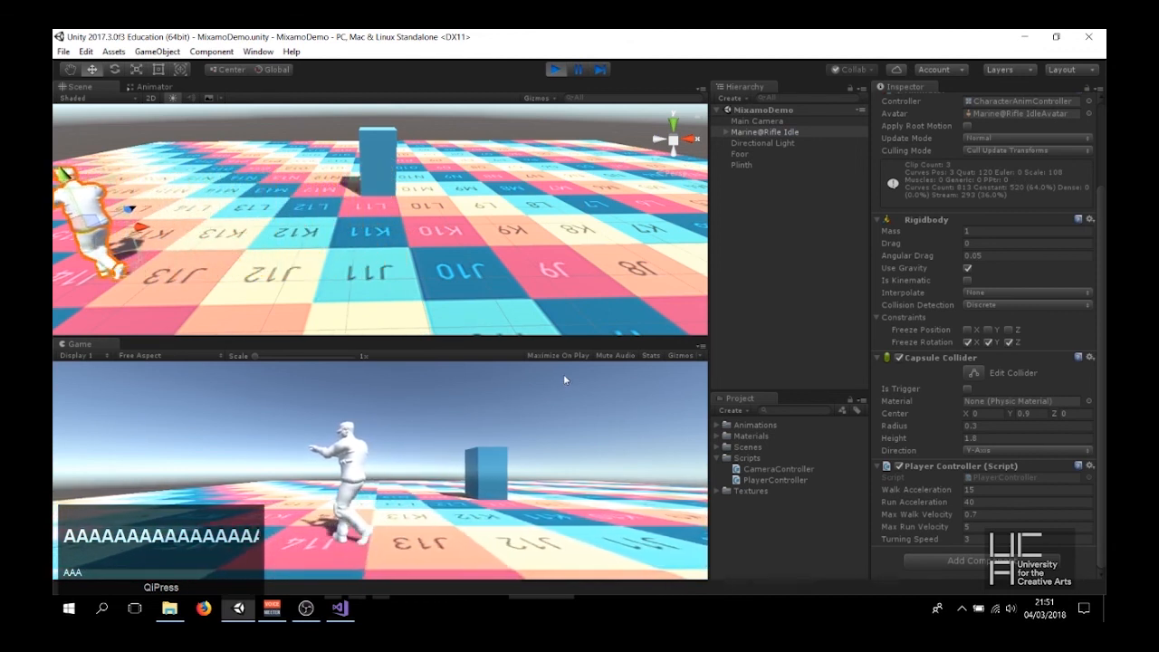
{"action": "left_click", "coordinate": [555, 69]}
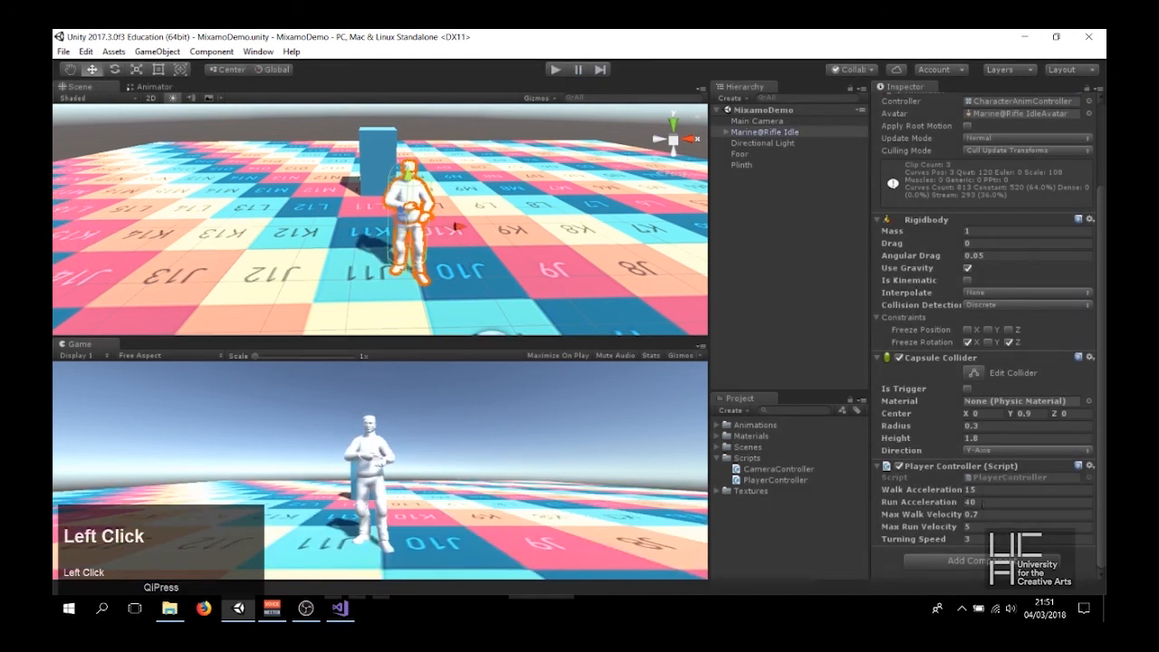
Set the marine's Max Walk Velocity to 0.5 in the Player Controller
{"action": "left_click", "coordinate": [975, 514]}
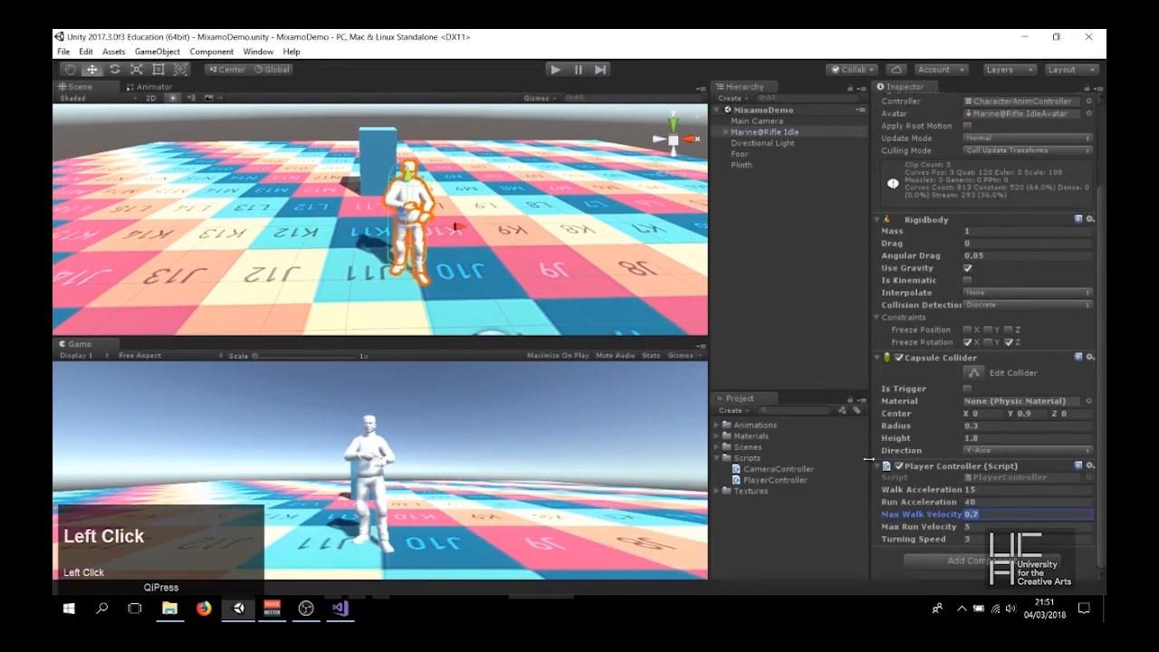
{"action": "type", "text": "0.5"}
{"action": "key", "text": "Return"}
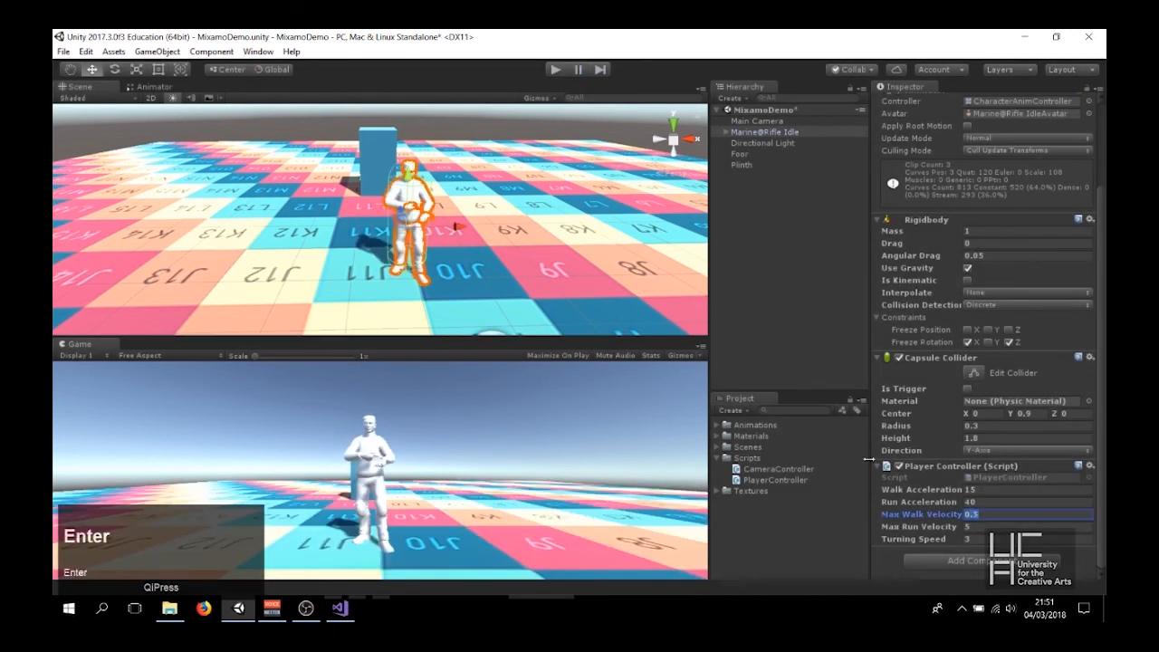
Test the marine's walk in both sideways directions in play mode with the 0.5 velocity limit, and stop play mode
{"action": "left_click", "coordinate": [556, 70]}
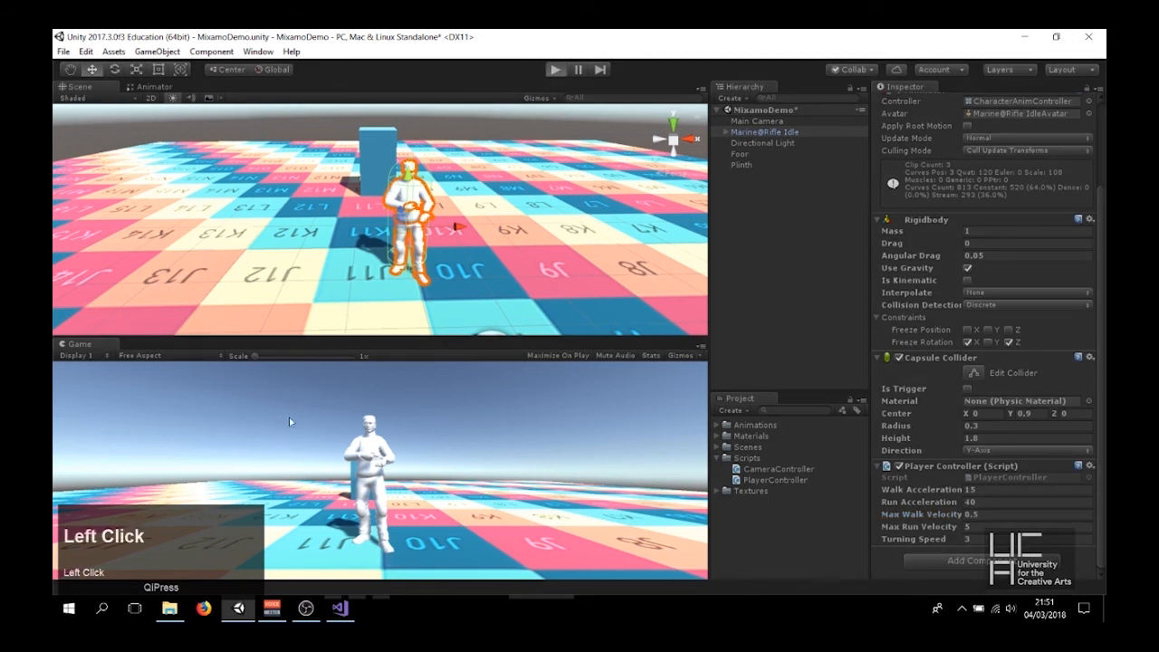
{"action": "key", "text": "a"}
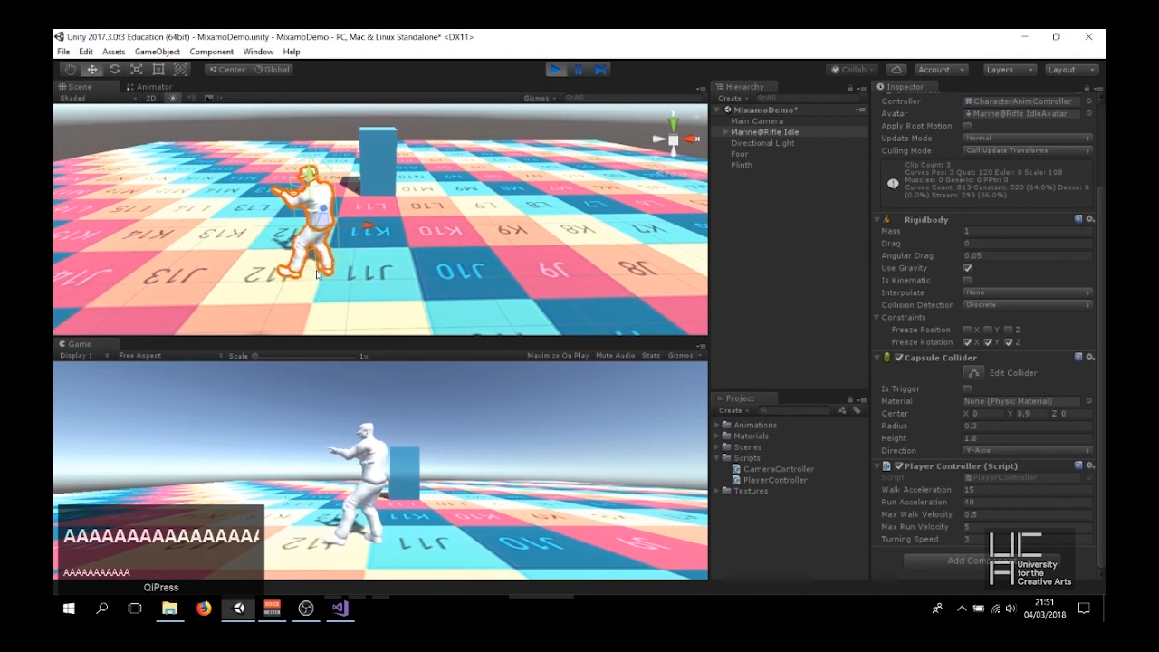
{"action": "key", "text": "d"}
{"action": "key", "text": "d"}
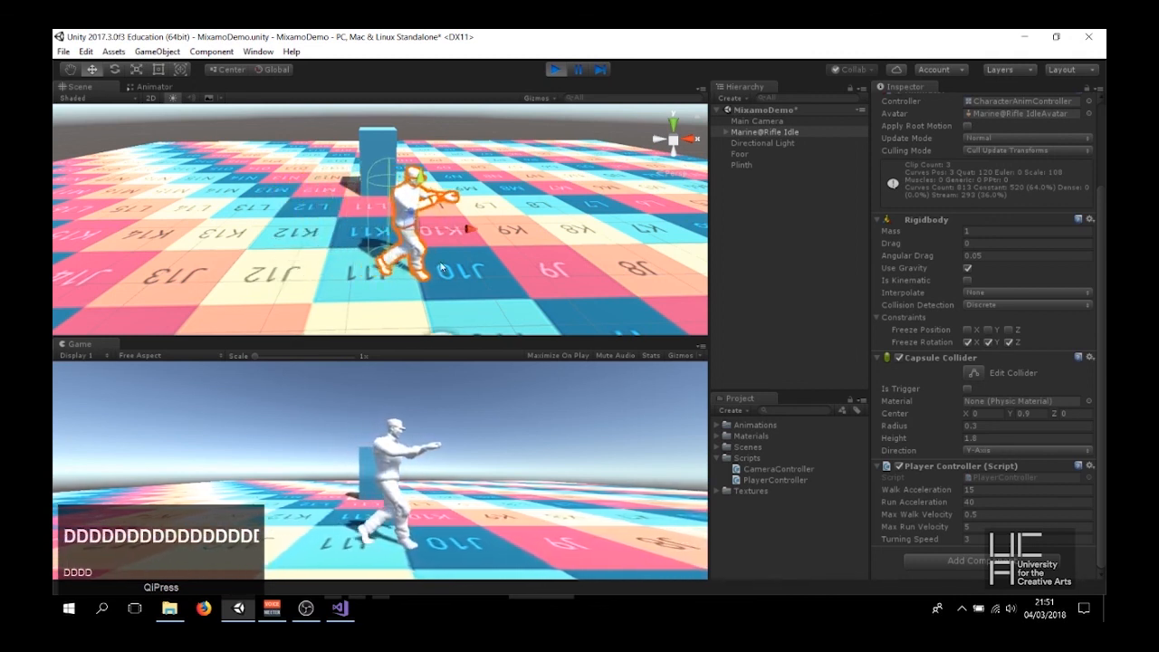
{"action": "key", "text": "a"}
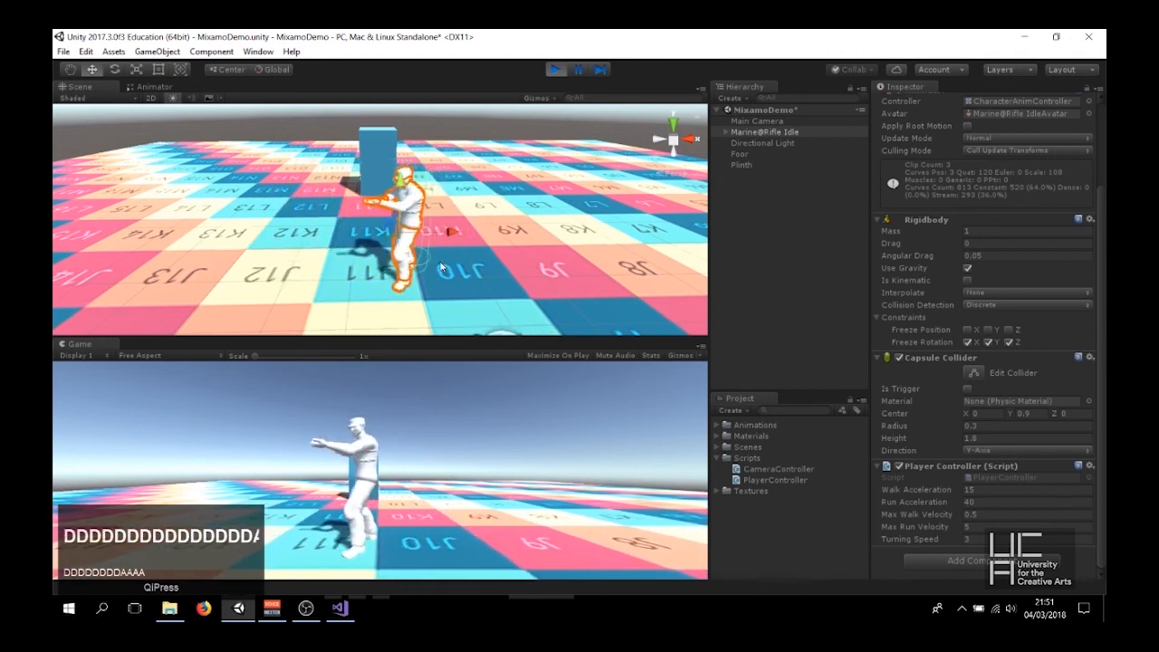
{"action": "left_click", "coordinate": [555, 68]}
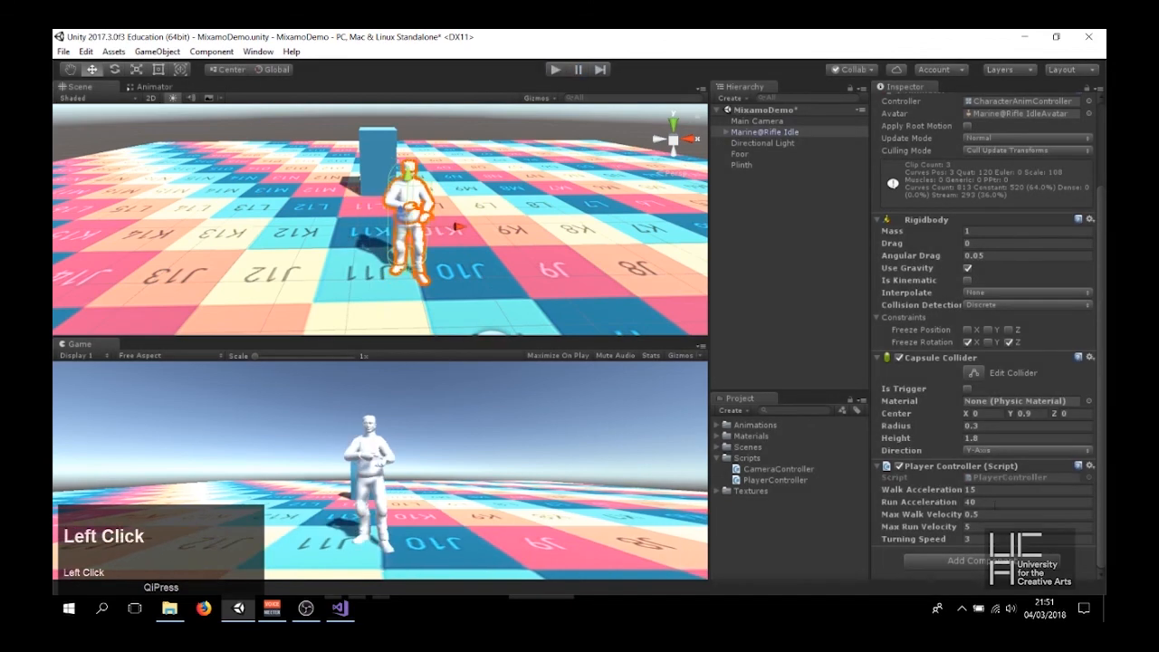
Start play mode and inspect the Rifle Idle to Walking transition in the Animator
{"action": "left_click", "coordinate": [556, 69]}
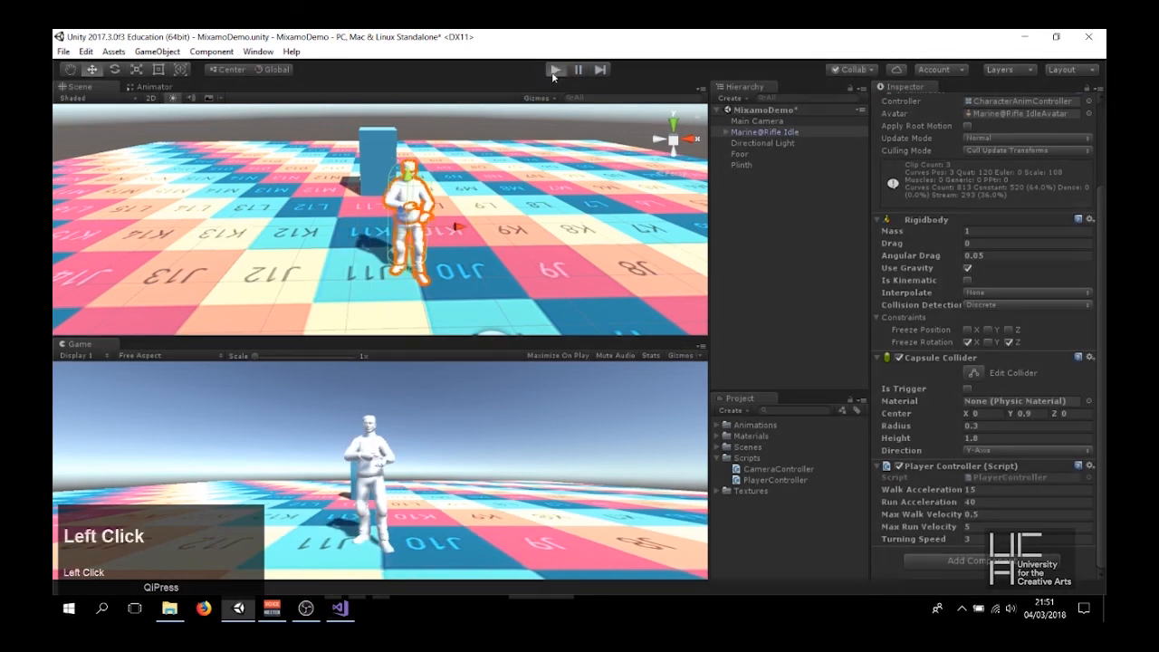
{"action": "left_click", "coordinate": [149, 86]}
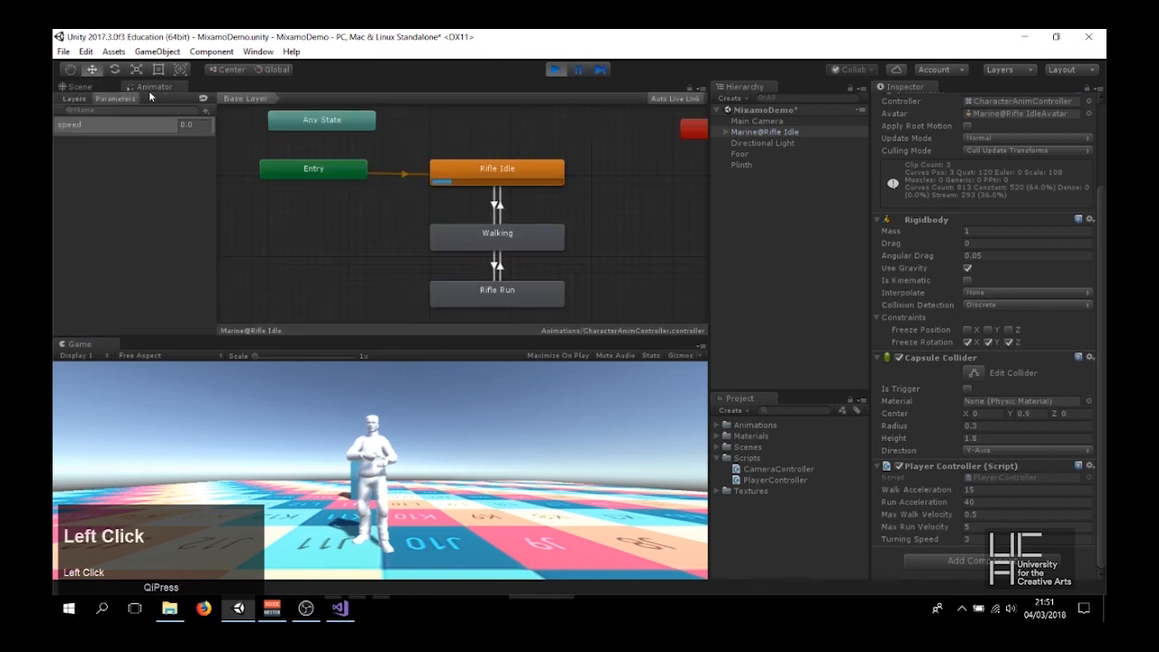
{"action": "left_click", "coordinate": [507, 179]}
{"action": "left_click", "coordinate": [497, 207]}
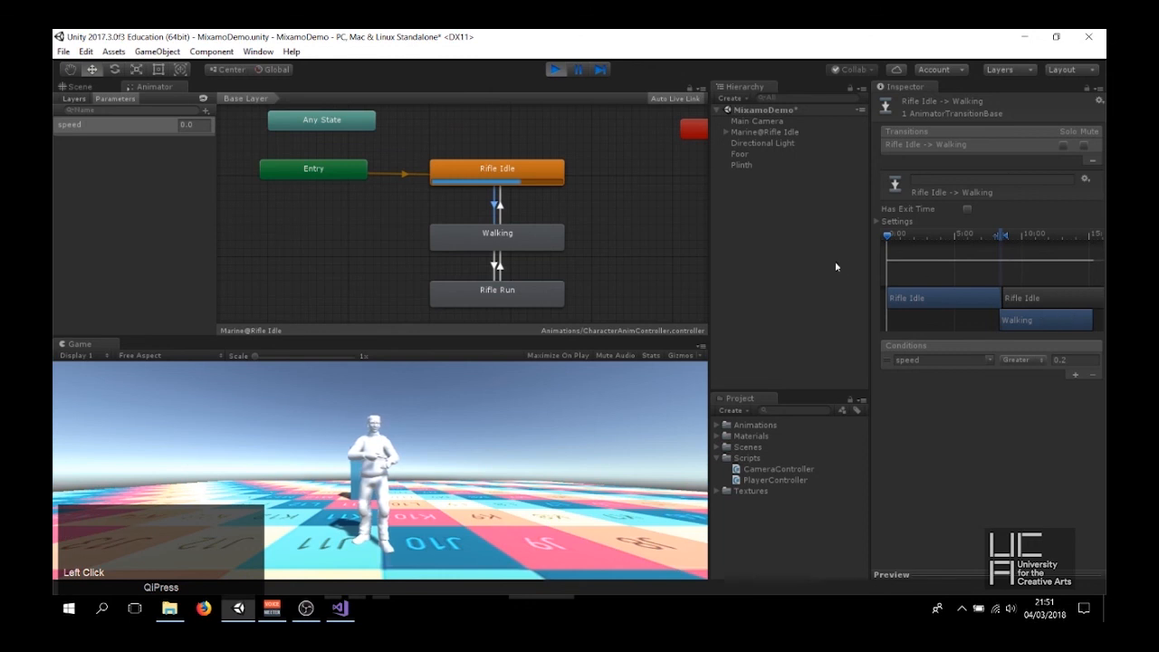
Return to the Scene view and try to move the marine while play mode is running
{"action": "left_click", "coordinate": [92, 89]}
{"action": "key", "text": "a"}
{"action": "left_click", "coordinate": [459, 178]}
{"action": "key", "text": "s"}
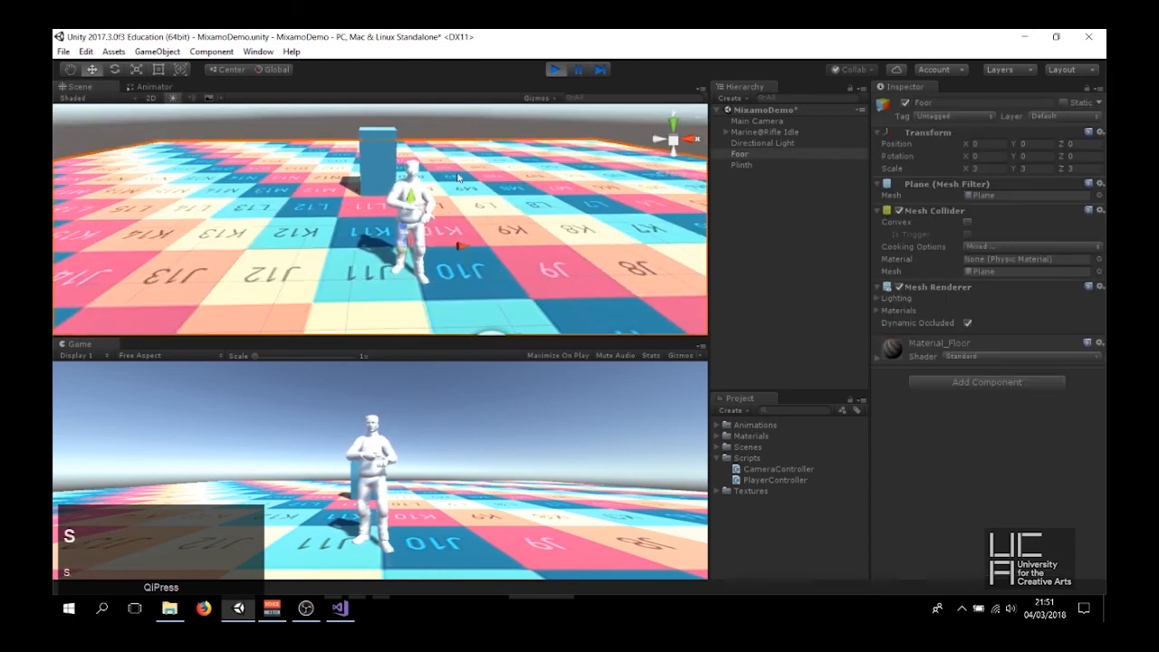
{"action": "key", "text": "a"}
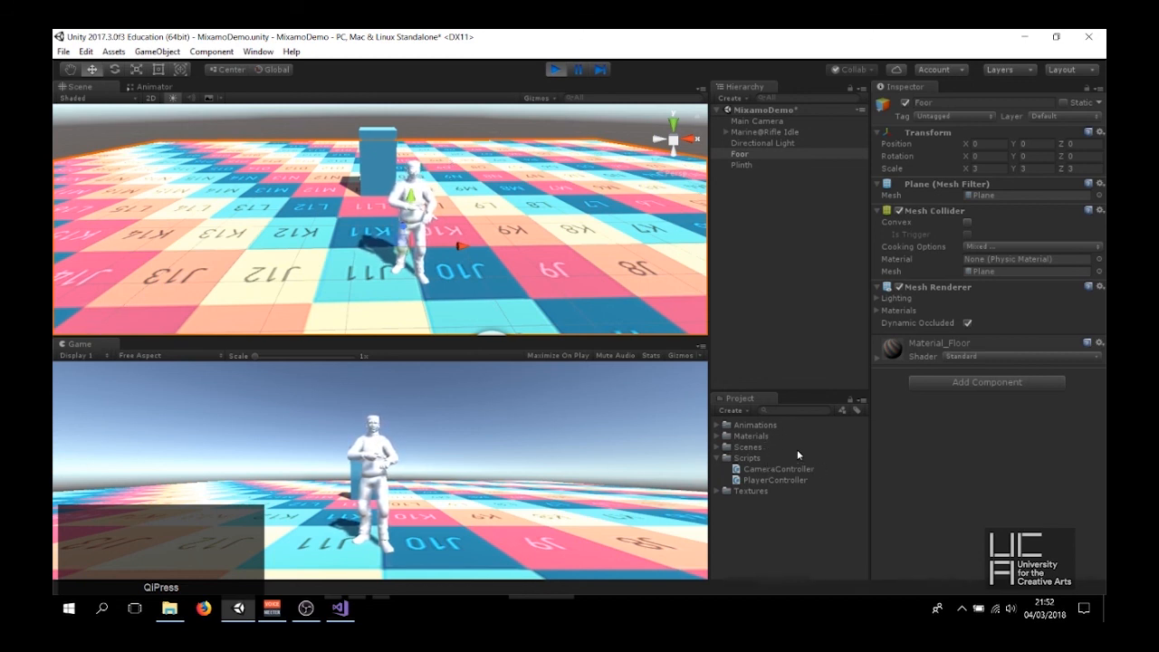
Inspect the Rifle Idle, Walking and Rifle Run states in the Animator, and return to the Scene view
{"action": "left_click", "coordinate": [152, 86]}
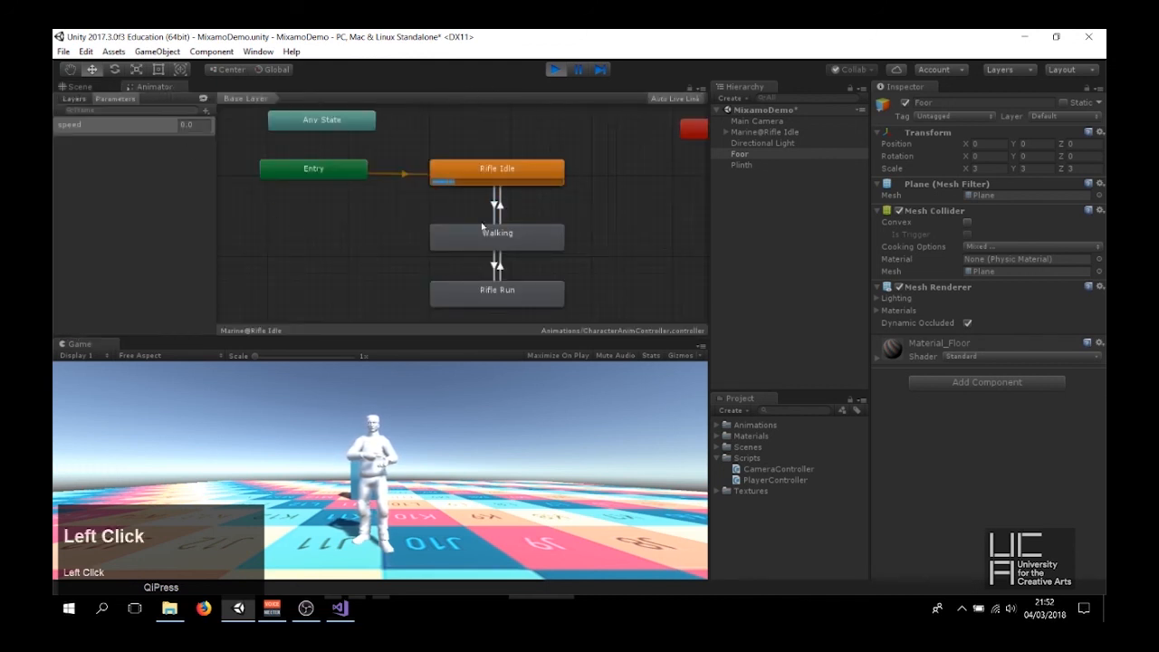
{"action": "scroll", "coordinate": [472, 191], "scroll_direction": "down", "scroll_amount": 2}
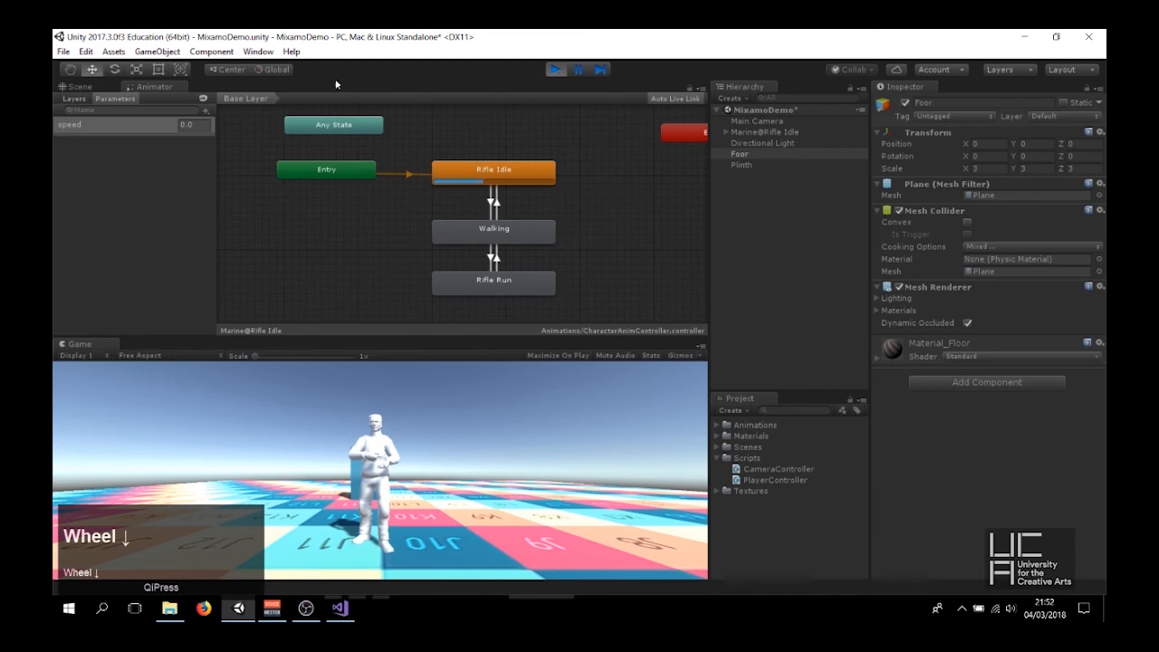
{"action": "left_click", "coordinate": [495, 171]}
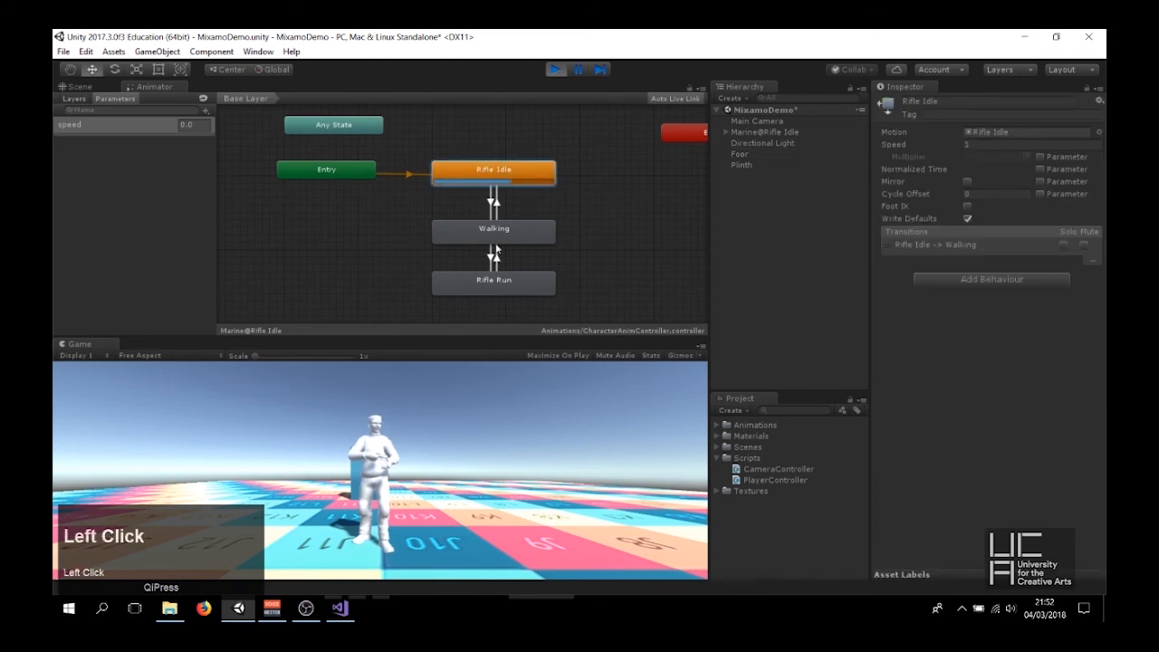
{"action": "left_click", "coordinate": [495, 232]}
{"action": "left_click", "coordinate": [484, 281]}
{"action": "left_click", "coordinate": [79, 86]}
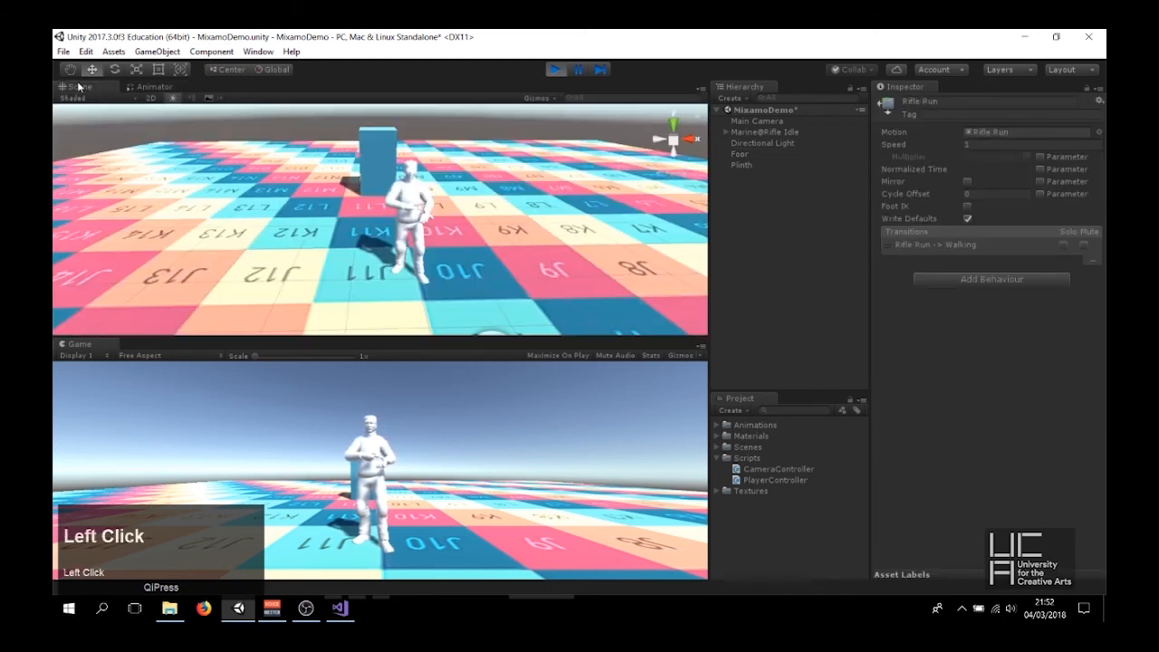
{"action": "left_click", "coordinate": [450, 214]}
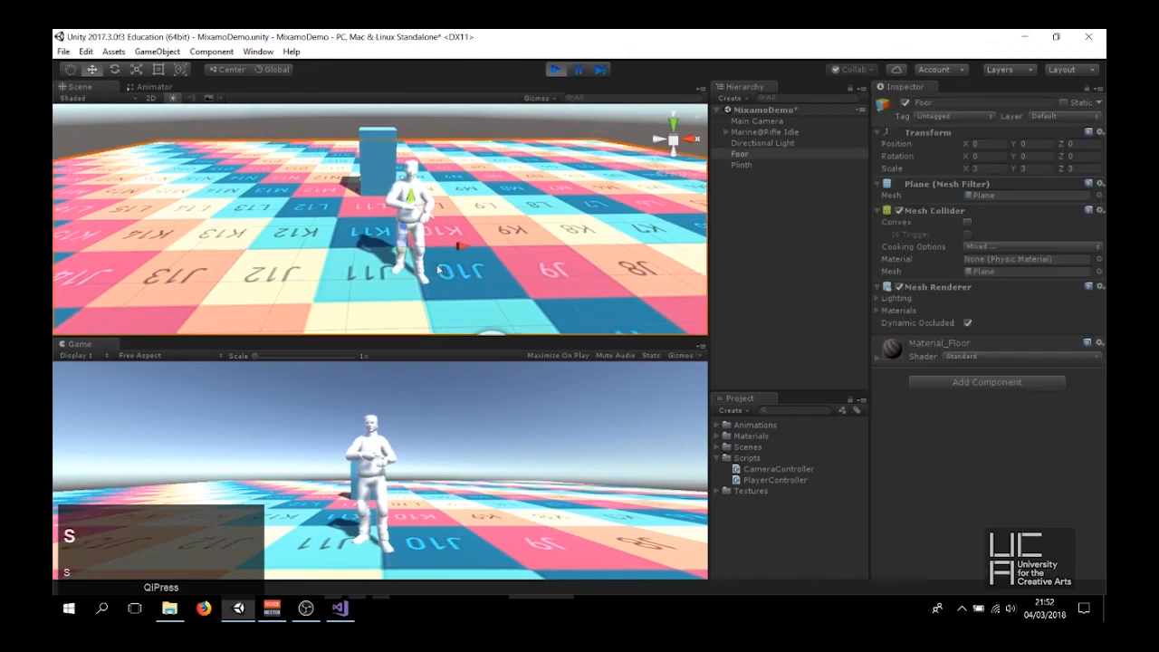